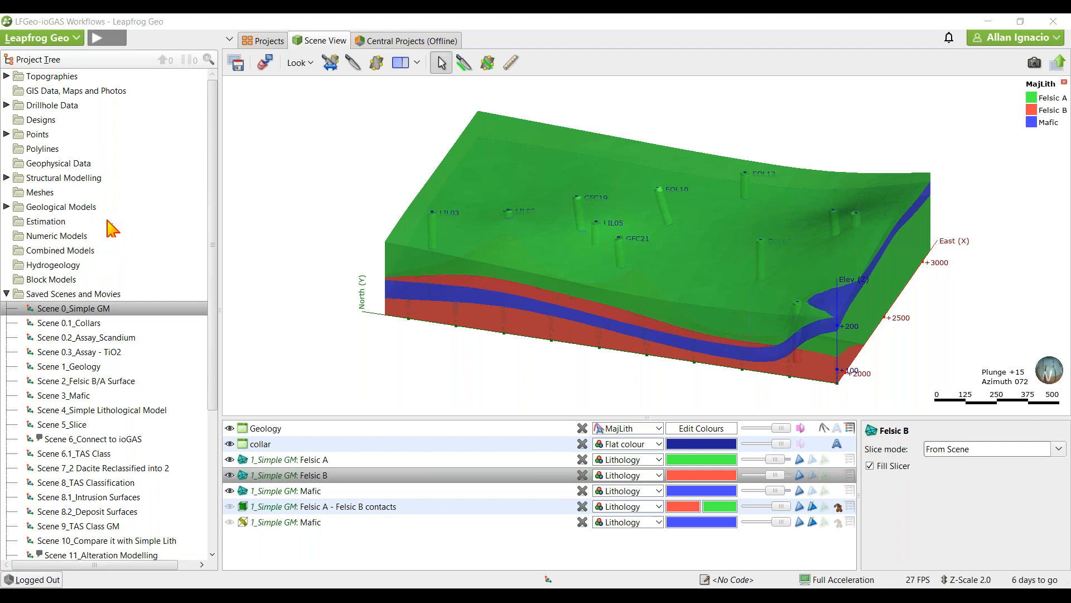
- Highlight the project tree's folder groups: Topographies to Meshes, Geological Models to Block Models, and Saved Scenes with Cross Sections
{"action": "left_click", "coordinate": [55, 77]}
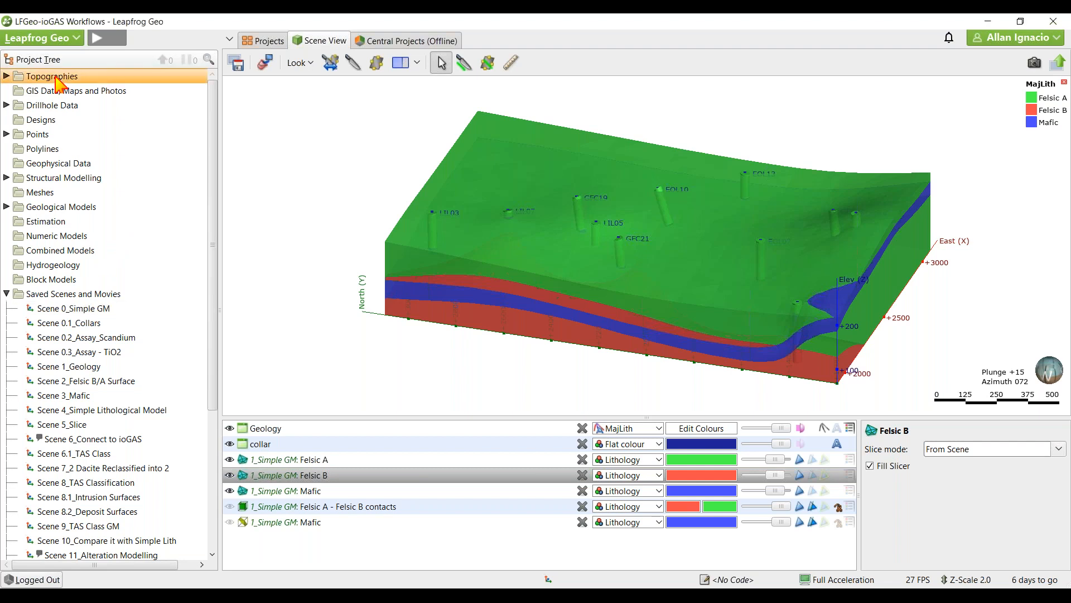
{"action": "left_click", "coordinate": [58, 193], "text": "shift"}
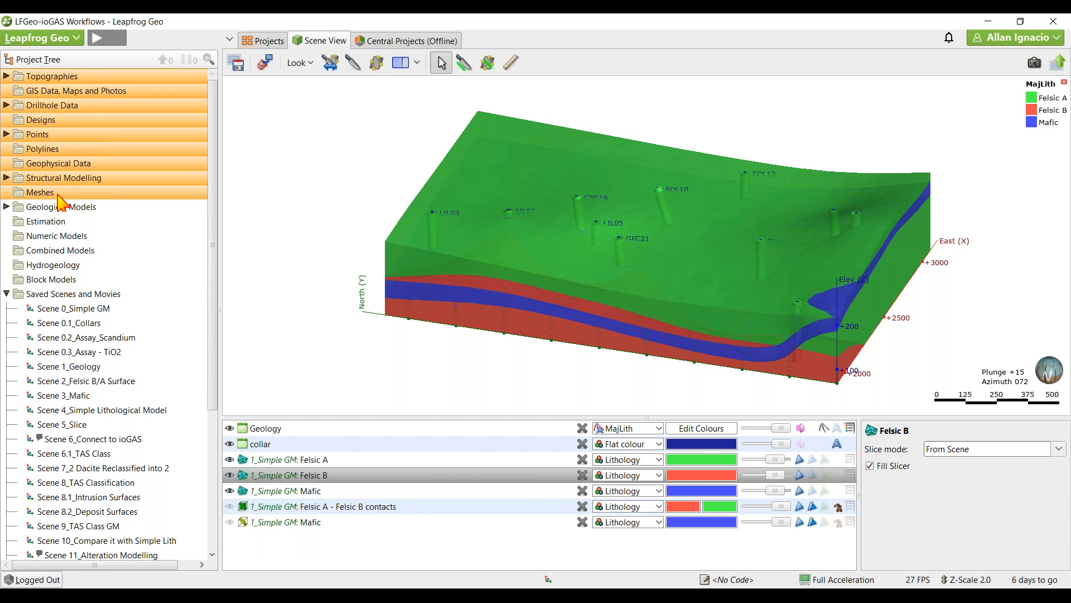
{"action": "left_click", "coordinate": [67, 209]}
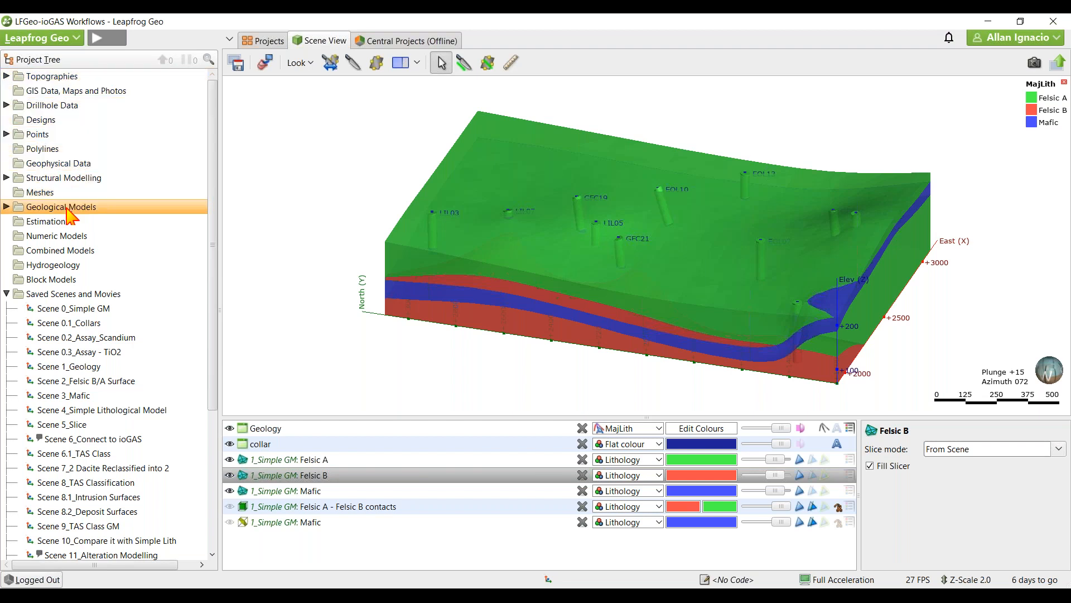
{"action": "left_click", "coordinate": [65, 281], "text": "shift"}
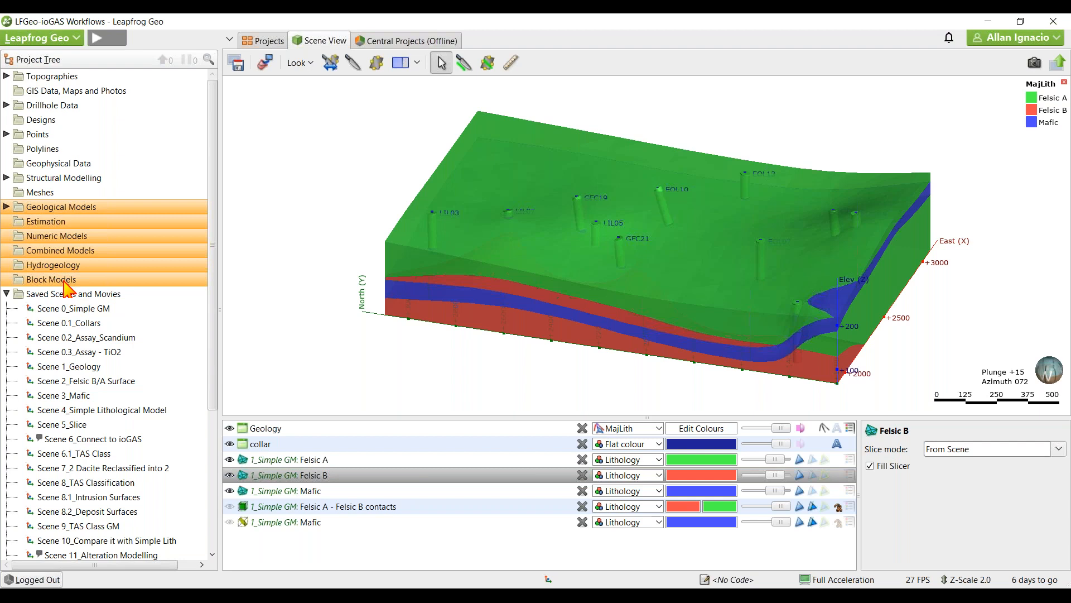
{"action": "left_click", "coordinate": [7, 293]}
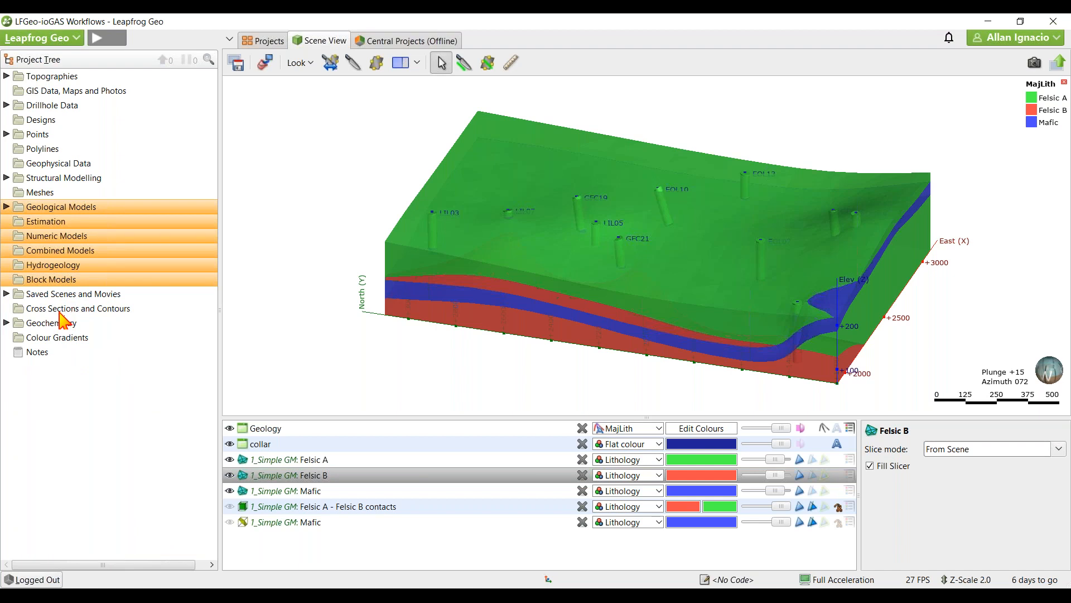
{"action": "left_click", "coordinate": [60, 294]}
{"action": "left_click", "coordinate": [60, 308], "text": "shift"}
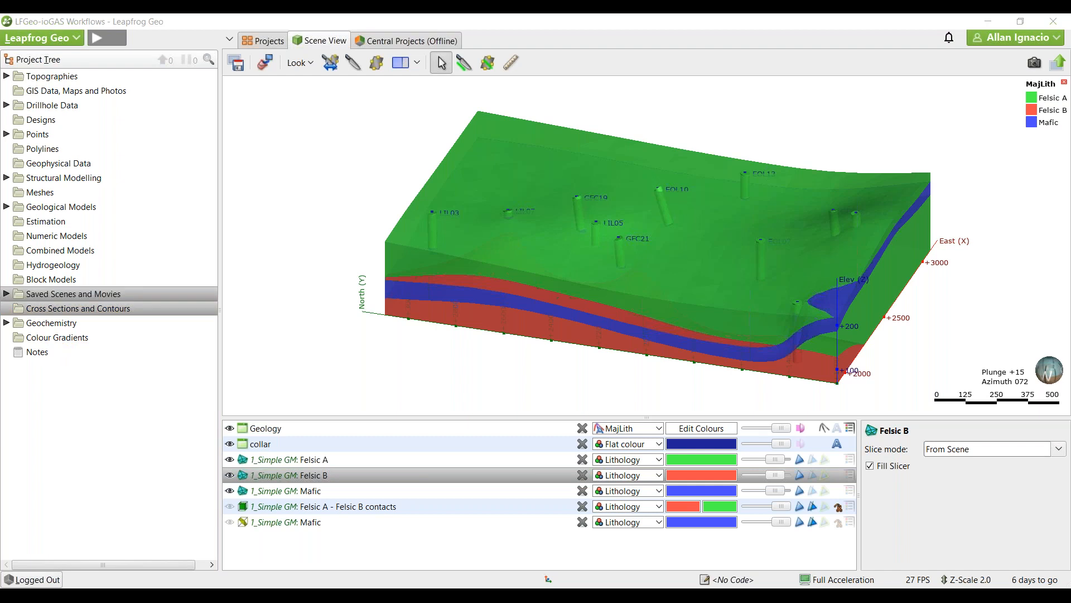
- Toggle the visibility of the Geology drillholes and the 1_Simple GM Mafic volume off and back on in the scene
{"action": "key", "text": "ctrl"}
{"action": "left_click", "coordinate": [229, 445]}
{"action": "left_click", "coordinate": [229, 429]}
{"action": "left_click", "coordinate": [230, 430]}
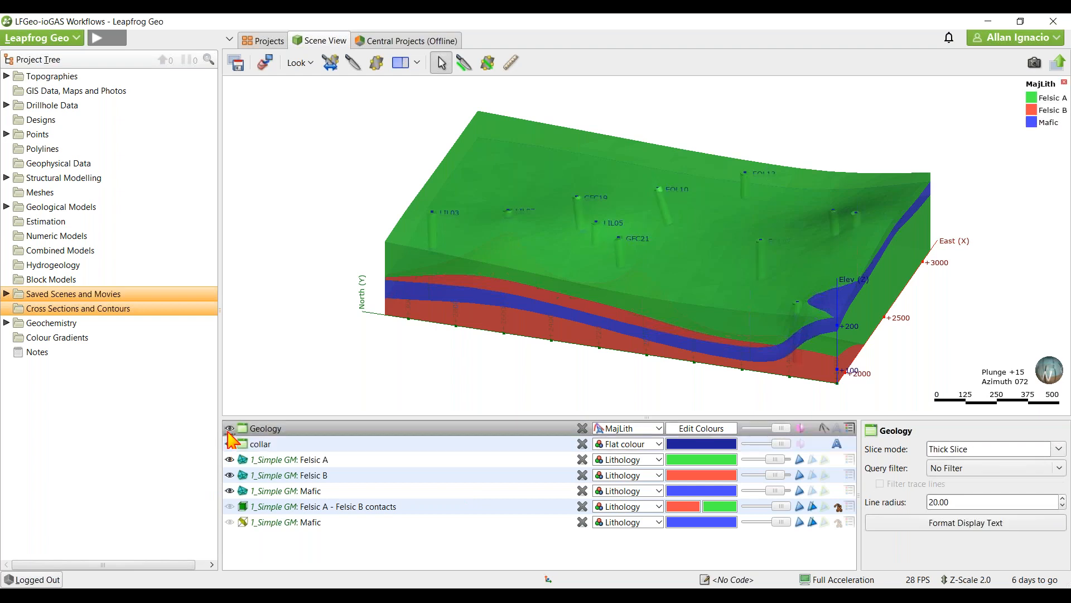
{"action": "left_click", "coordinate": [230, 492]}
{"action": "left_click", "coordinate": [231, 493]}
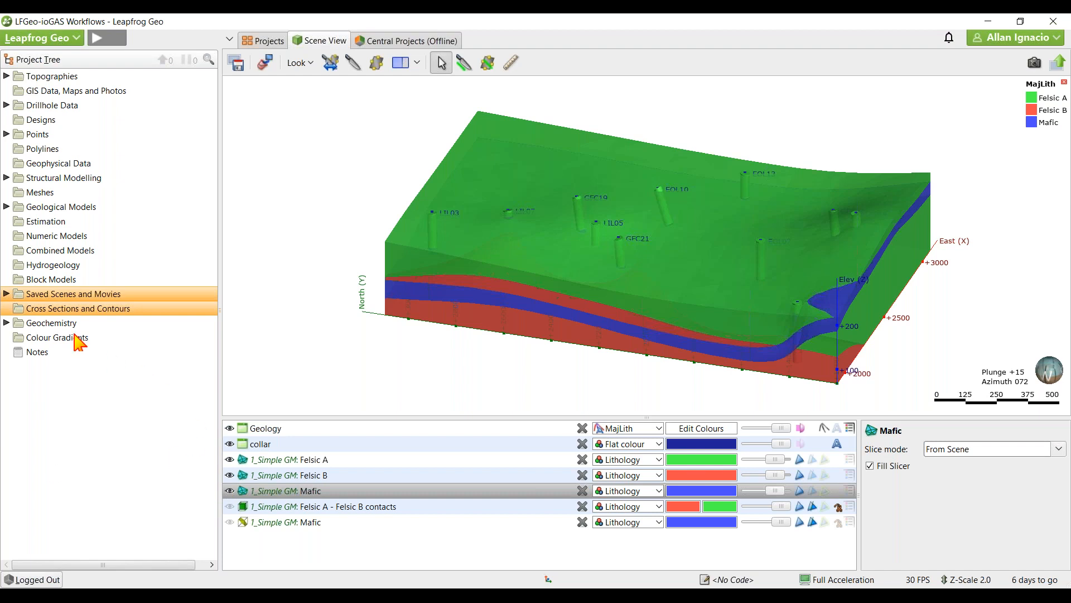
- Expand Saved Scenes and Movies and load Scene 0.1_Collars to inspect the drillhole collars
{"action": "left_click", "coordinate": [6, 294]}
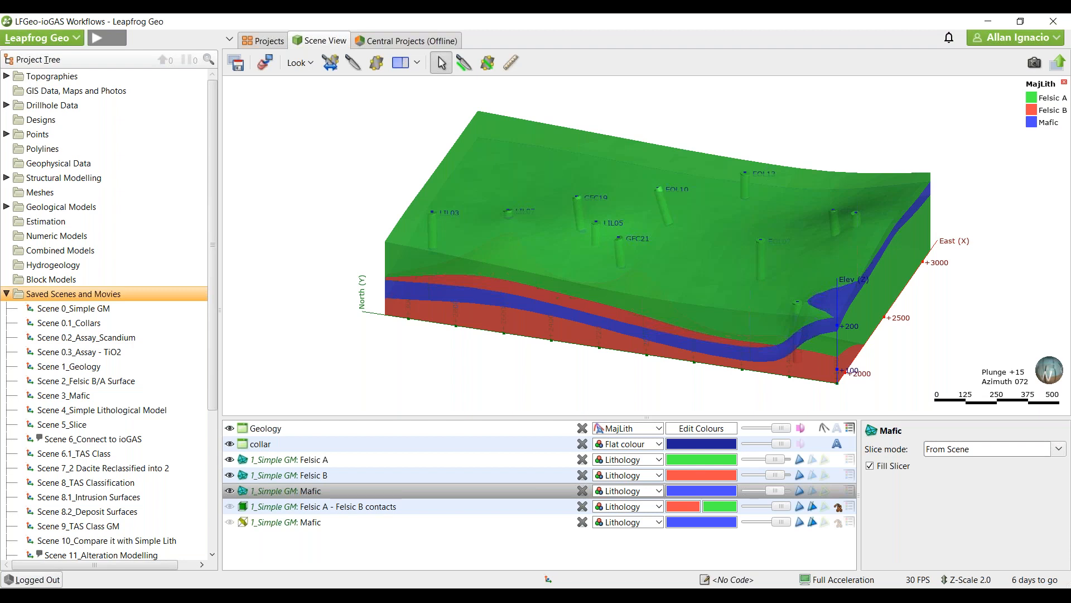
{"action": "left_click_drag", "start_coordinate": [90, 327], "coordinate": [446, 277]}
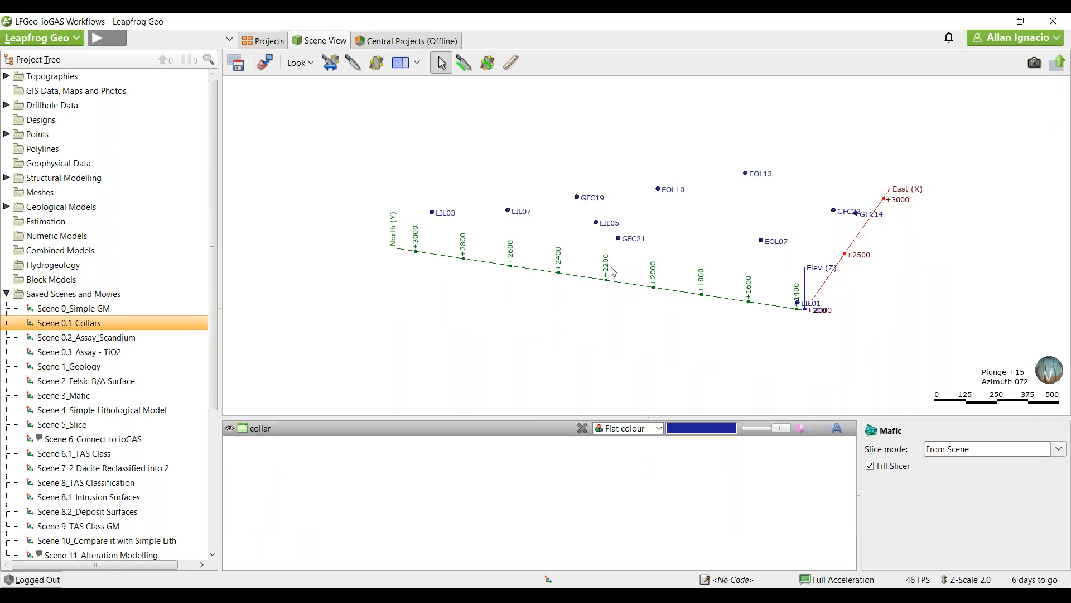
{"action": "left_click_drag", "start_coordinate": [684, 259], "coordinate": [577, 268]}
- Load Scene 0.2_Assay_Scandium and Scene 0.3_Assay - TiO2, and colour the Assay intervals by Ni_ppm
{"action": "left_click_drag", "start_coordinate": [102, 340], "coordinate": [676, 273]}
{"action": "left_click_drag", "start_coordinate": [112, 354], "coordinate": [601, 275]}
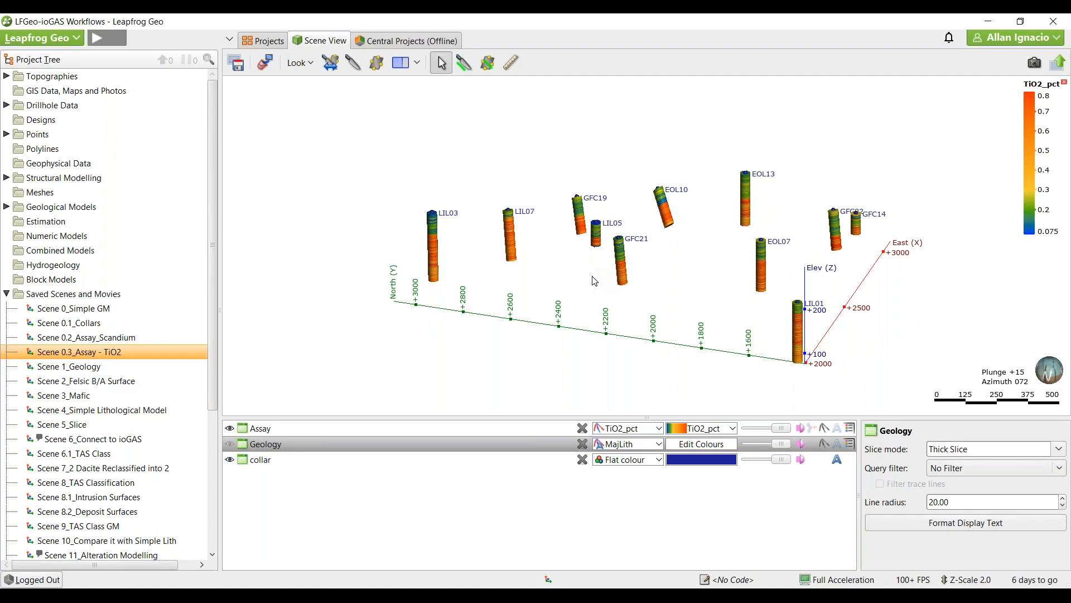
{"action": "left_click", "coordinate": [641, 428]}
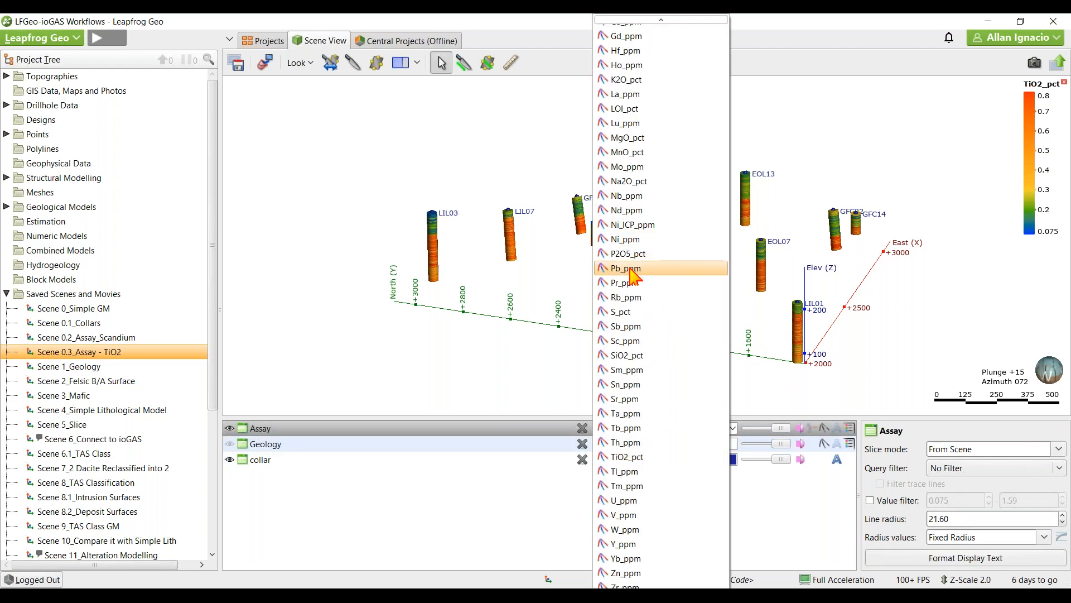
{"action": "left_click", "coordinate": [631, 245]}
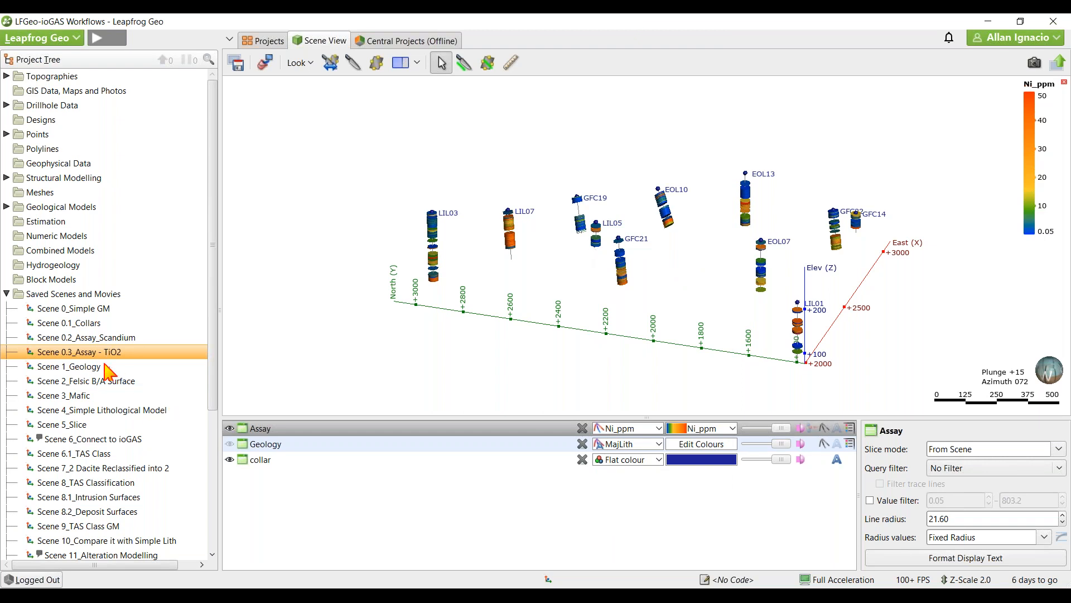
- Load Scene 1_Geology followed by Scene 2_Felsic B/A Surface, and inspect the contact surface against the drillholes
{"action": "left_click_drag", "start_coordinate": [101, 368], "coordinate": [655, 285]}
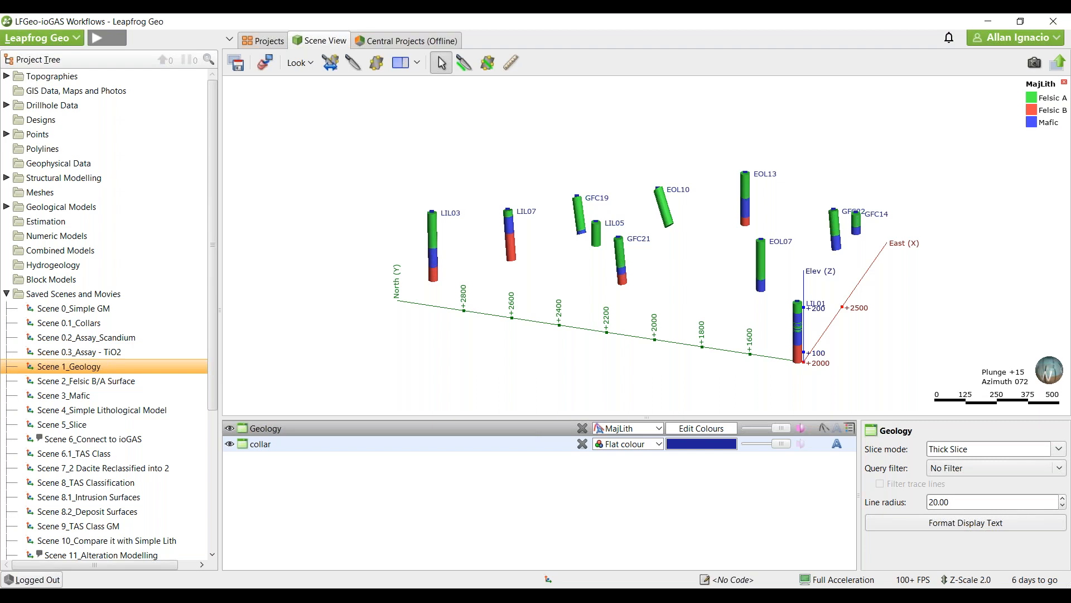
{"action": "left_click", "coordinate": [94, 382]}
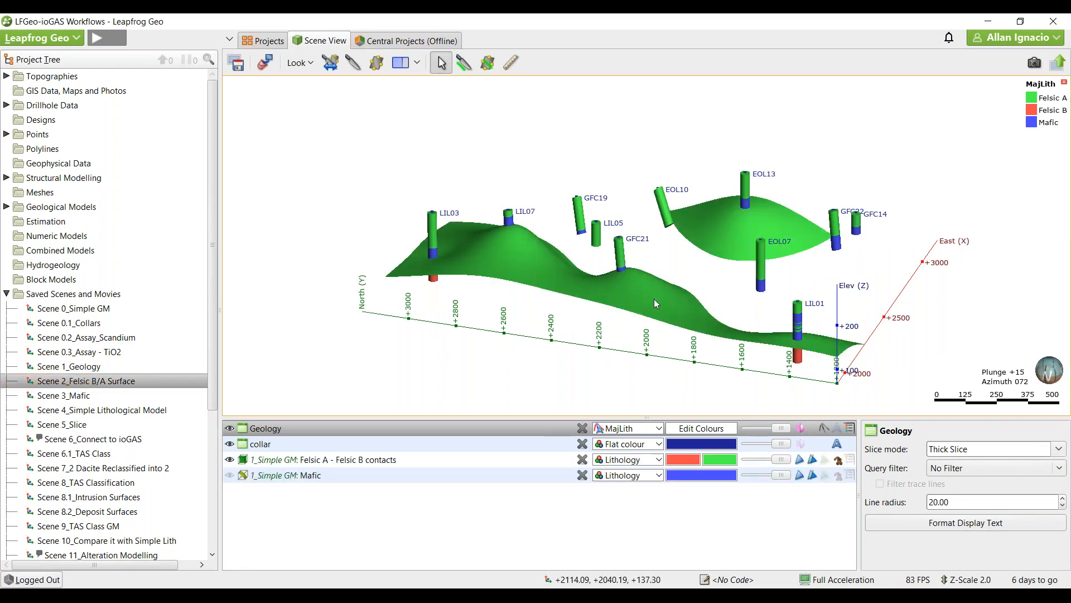
{"action": "left_click_drag", "start_coordinate": [654, 299], "coordinate": [617, 286]}
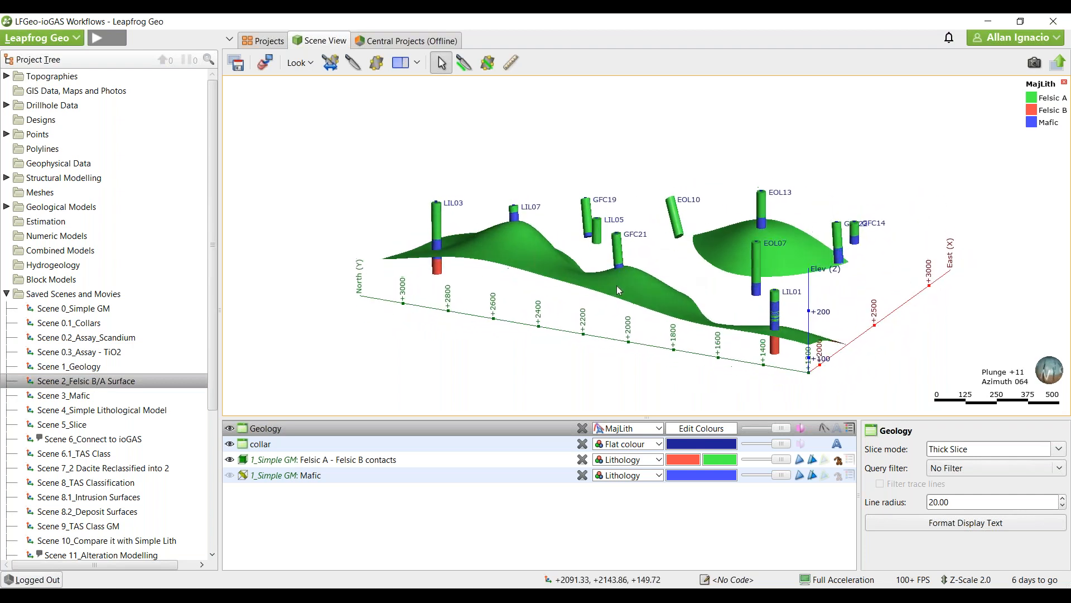
- Load Scene 3_Mafic to inspect the vein, followed by Scene 4_Simple Lithological Model
{"action": "double_click", "coordinate": [82, 396]}
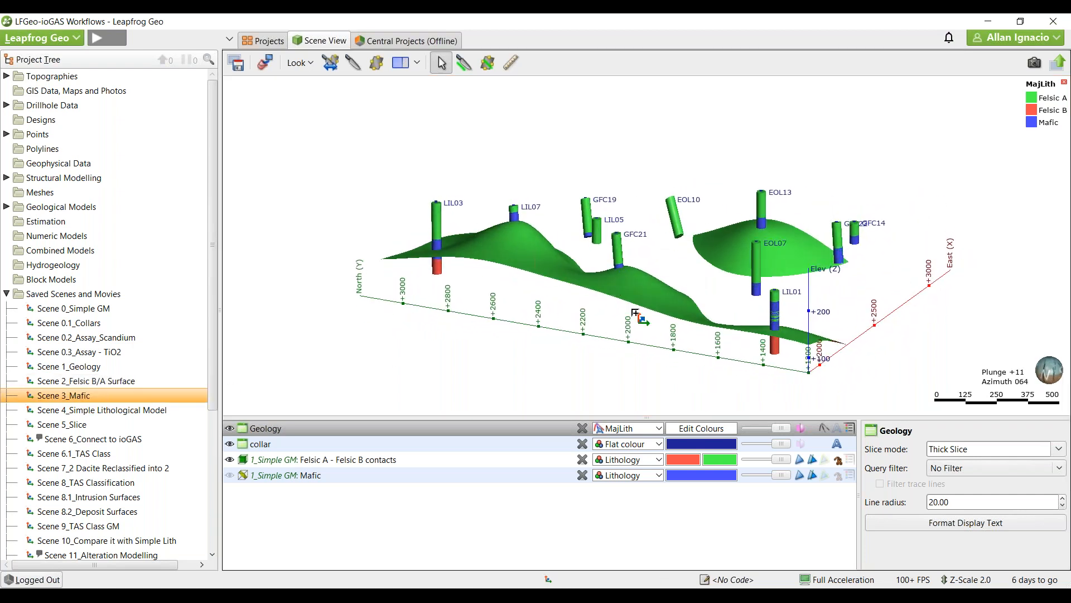
{"action": "left_click_drag", "start_coordinate": [632, 302], "coordinate": [601, 285]}
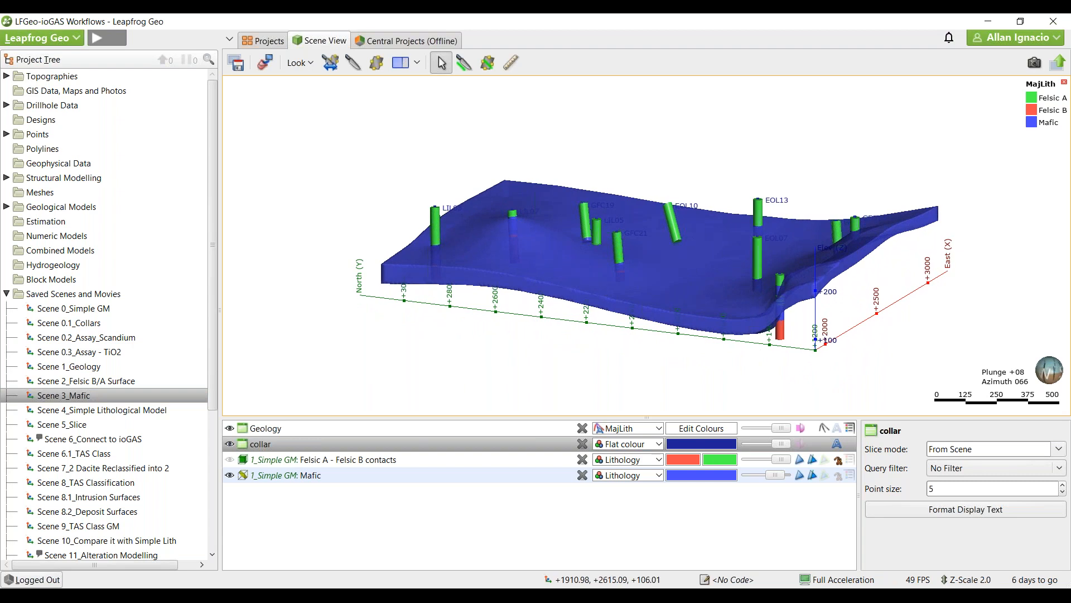
{"action": "left_click_drag", "start_coordinate": [79, 413], "coordinate": [540, 295]}
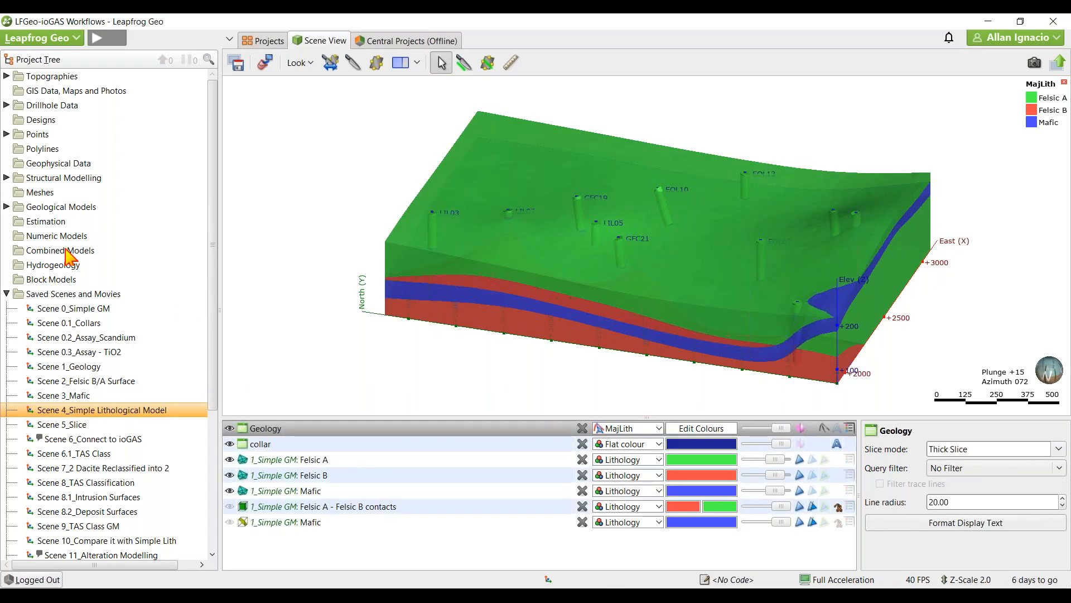
- Expand 1_Simple GM under Geological Models and view the surface types that can be added to its Surface Chronology
{"action": "left_click", "coordinate": [51, 208]}
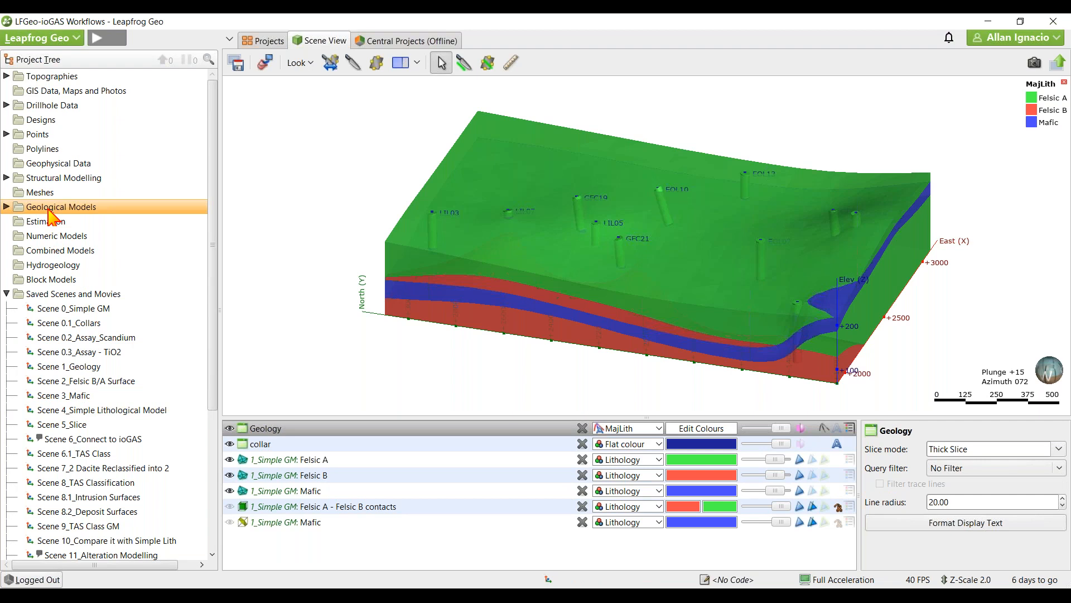
{"action": "left_click", "coordinate": [6, 207]}
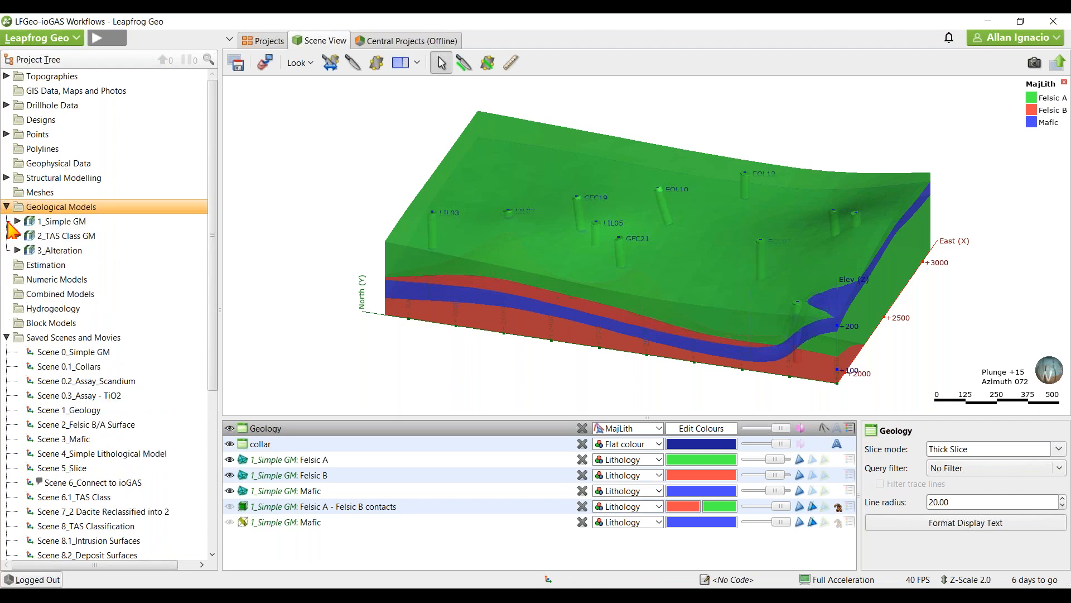
{"action": "left_click", "coordinate": [17, 221]}
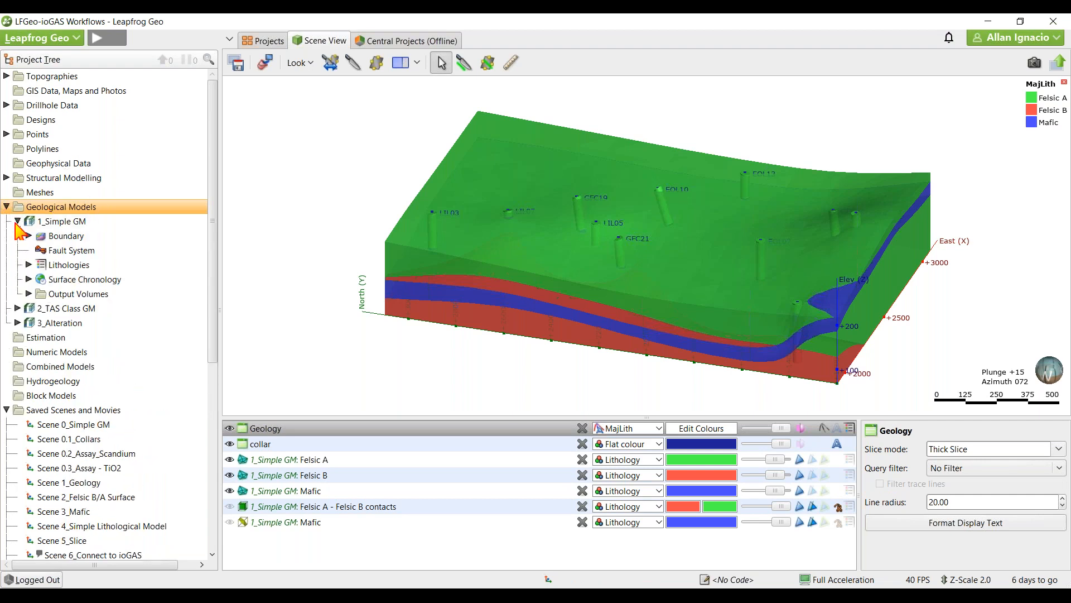
{"action": "left_click", "coordinate": [28, 279]}
{"action": "left_click", "coordinate": [92, 282]}
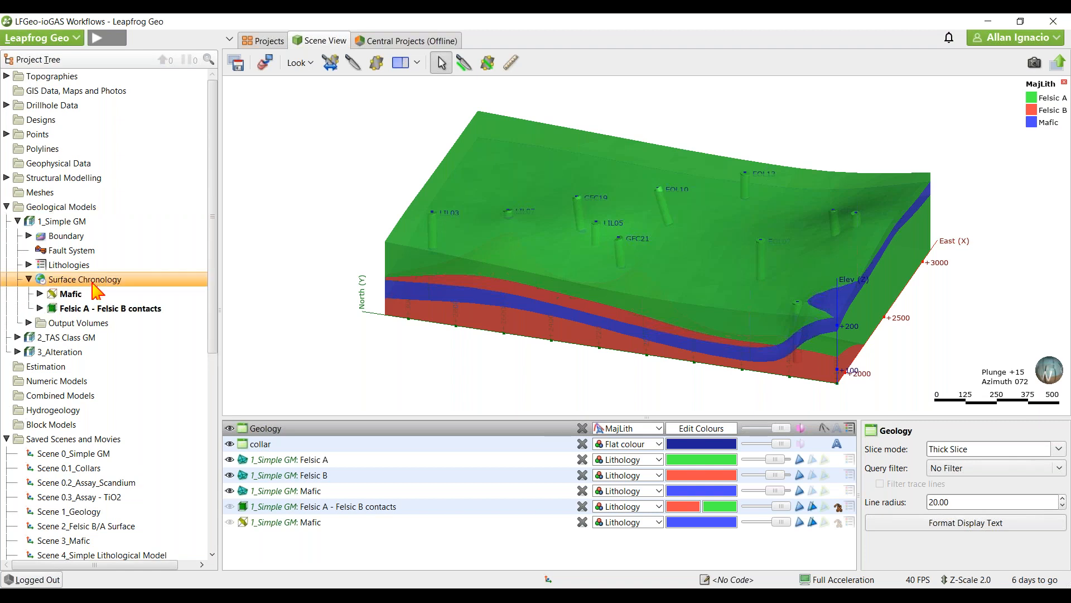
{"action": "right_click", "coordinate": [92, 286]}
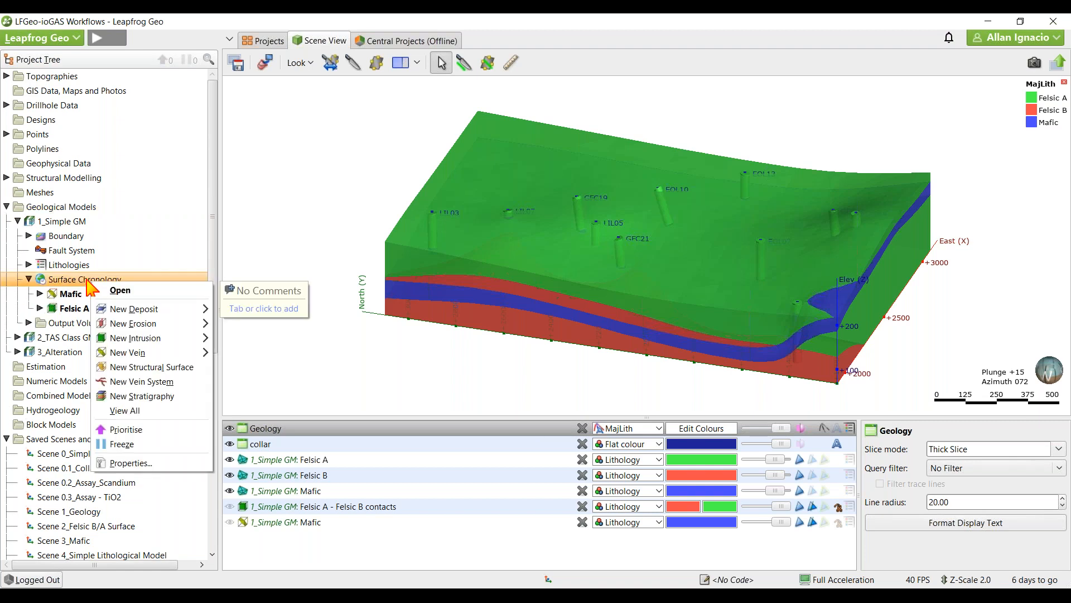
{"action": "key", "text": "Escape"}
- Expand the Output Volumes of 1_Simple GM and review its contact surface chronology, closing the settings without changes
{"action": "left_click", "coordinate": [70, 322]}
{"action": "double_click", "coordinate": [71, 323]}
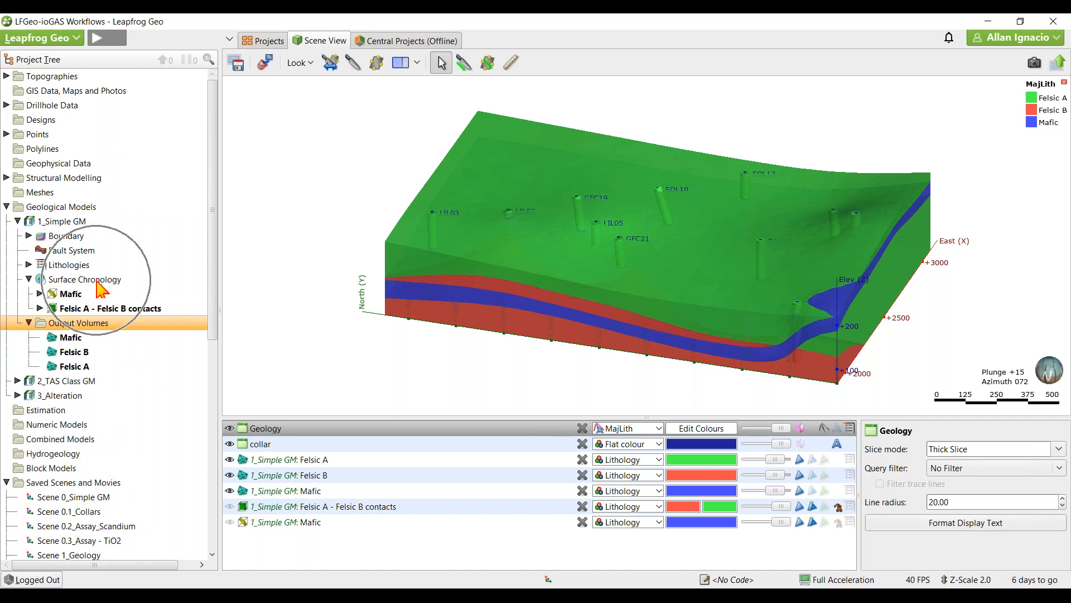
{"action": "double_click", "coordinate": [101, 282]}
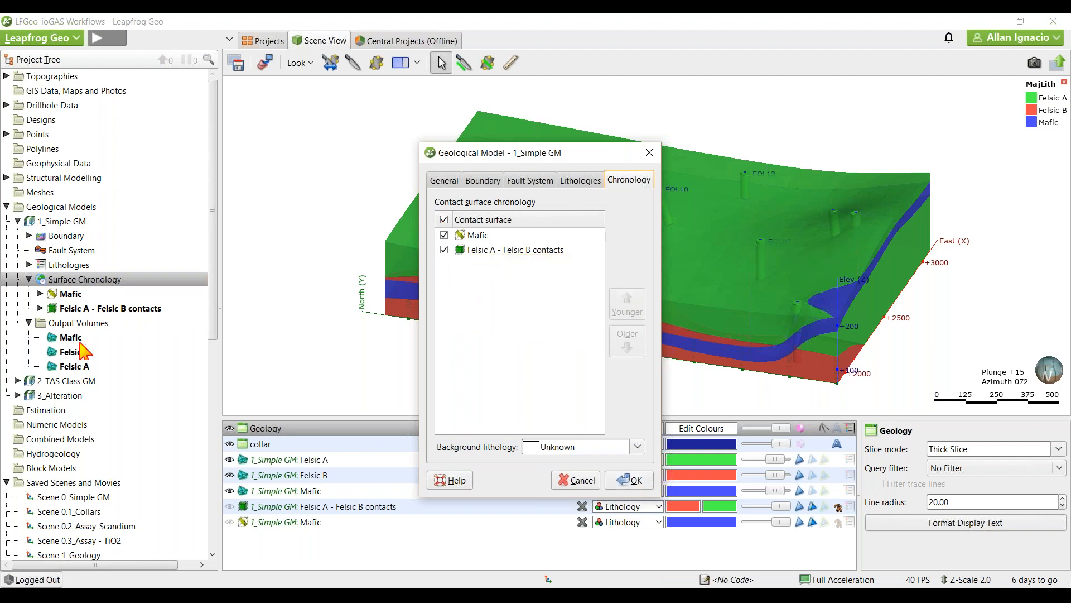
{"action": "left_click", "coordinate": [577, 481]}
- Load Scene 5_Slice and rotate the view to inspect the sliced lithological model
{"action": "scroll", "coordinate": [125, 390], "scroll_direction": "down", "scroll_amount": 6}
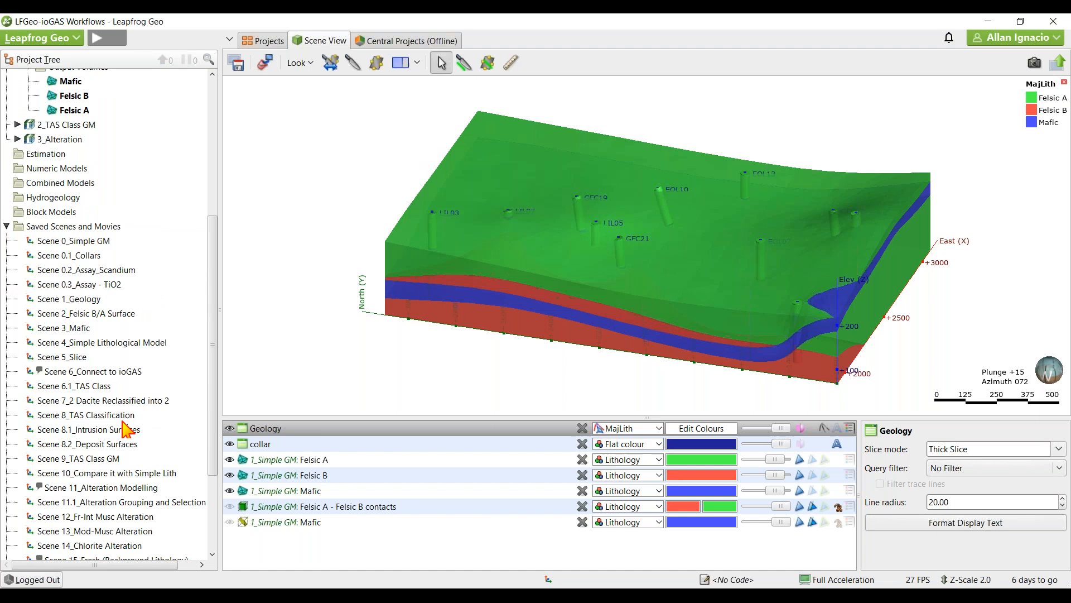
{"action": "left_click", "coordinate": [94, 360]}
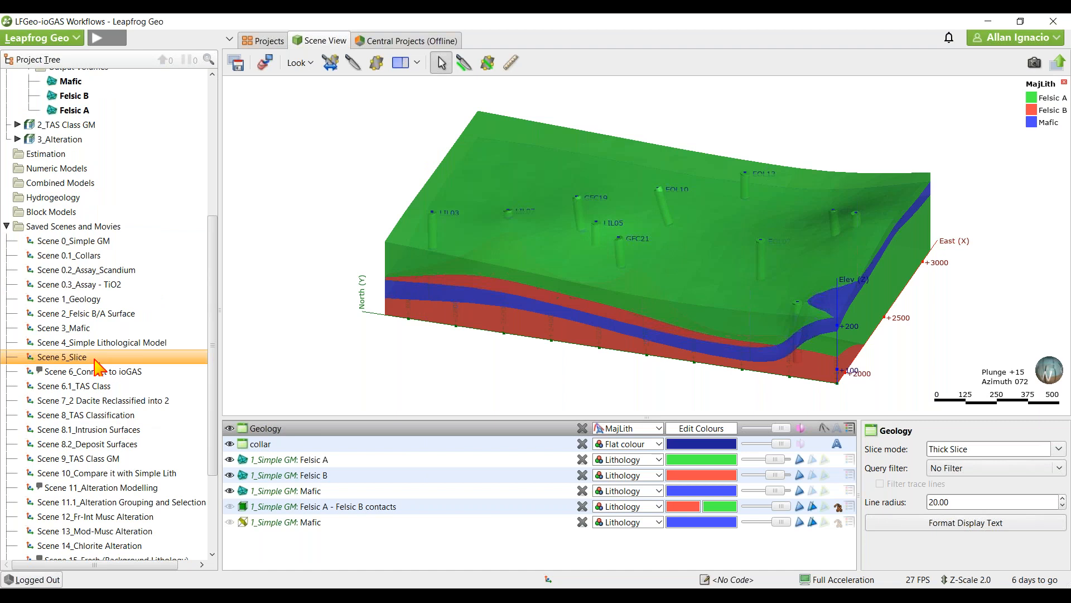
{"action": "left_click_drag", "start_coordinate": [97, 365], "coordinate": [472, 266]}
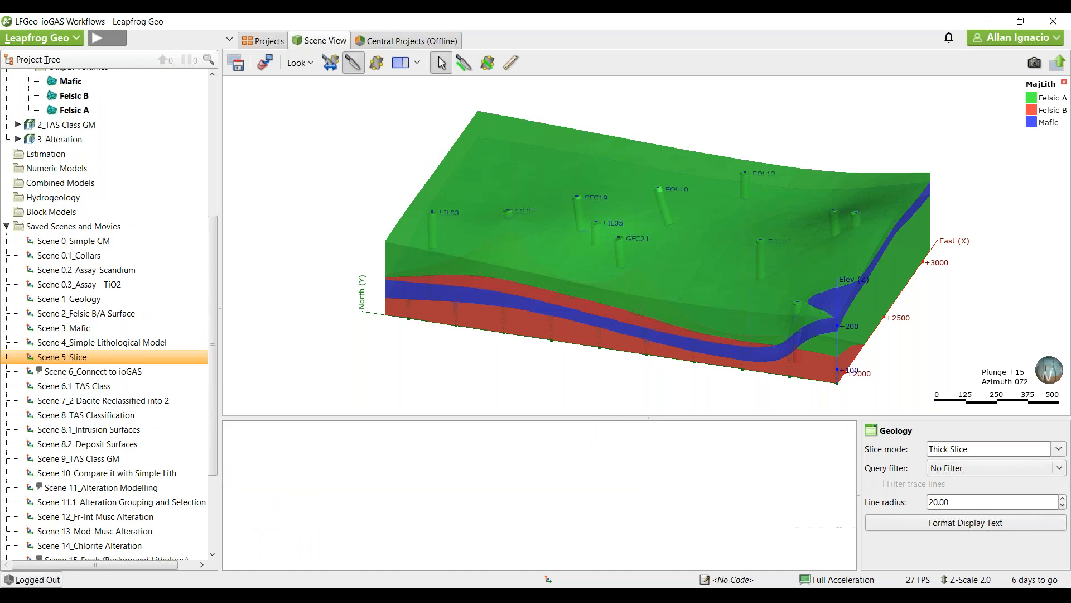
{"action": "left_click_drag", "start_coordinate": [761, 260], "coordinate": [754, 117]}
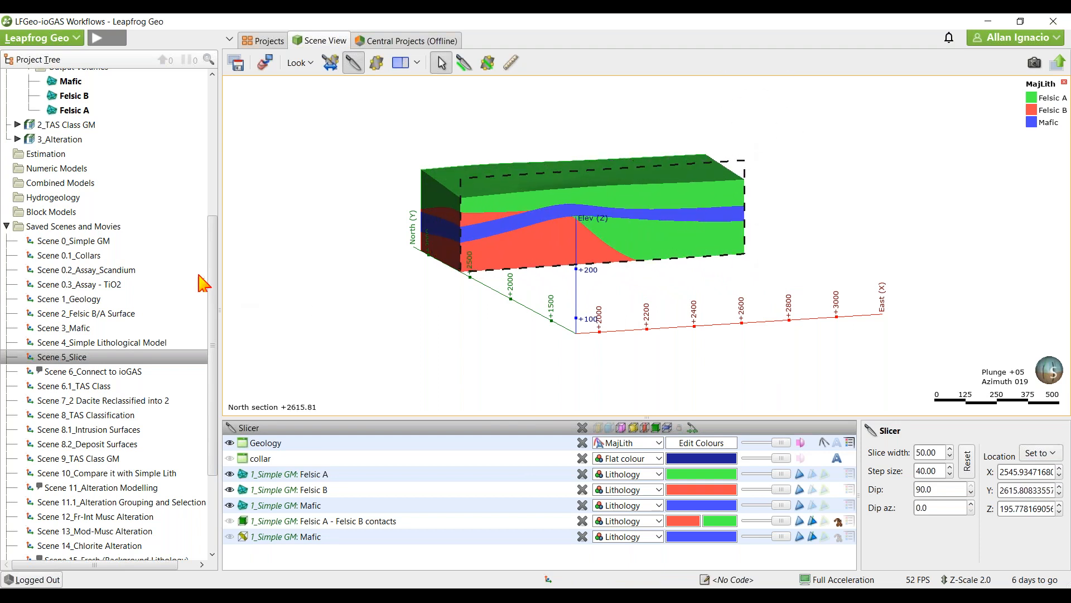
- Collapse the Saved Scenes and Movies folder and the Geological Models folder in the project tree
{"action": "left_click_drag", "start_coordinate": [215, 273], "coordinate": [214, 345]}
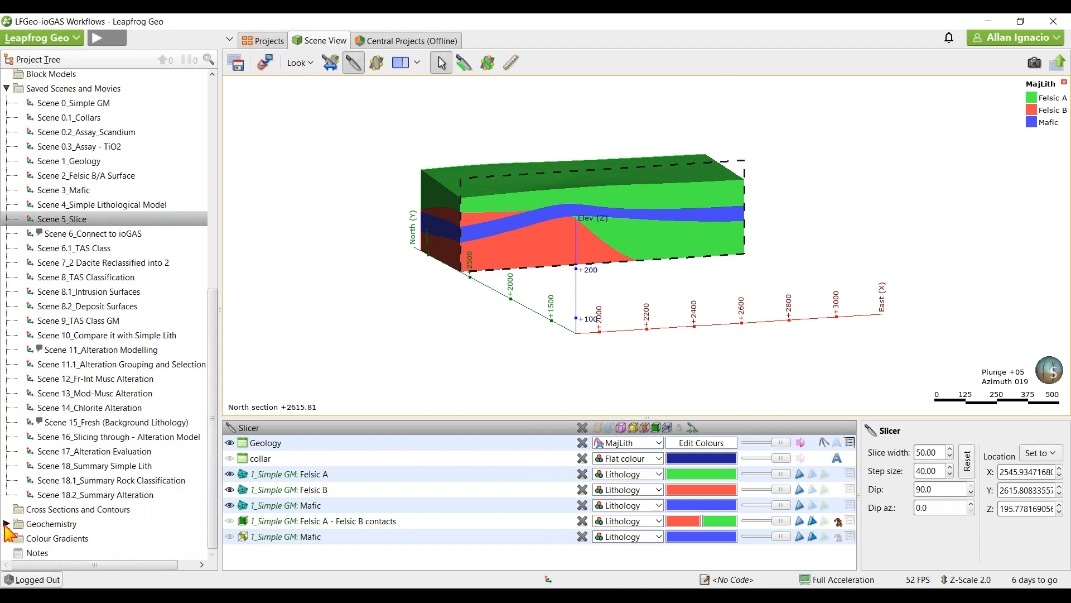
{"action": "left_click", "coordinate": [7, 89]}
{"action": "left_click", "coordinate": [6, 207]}
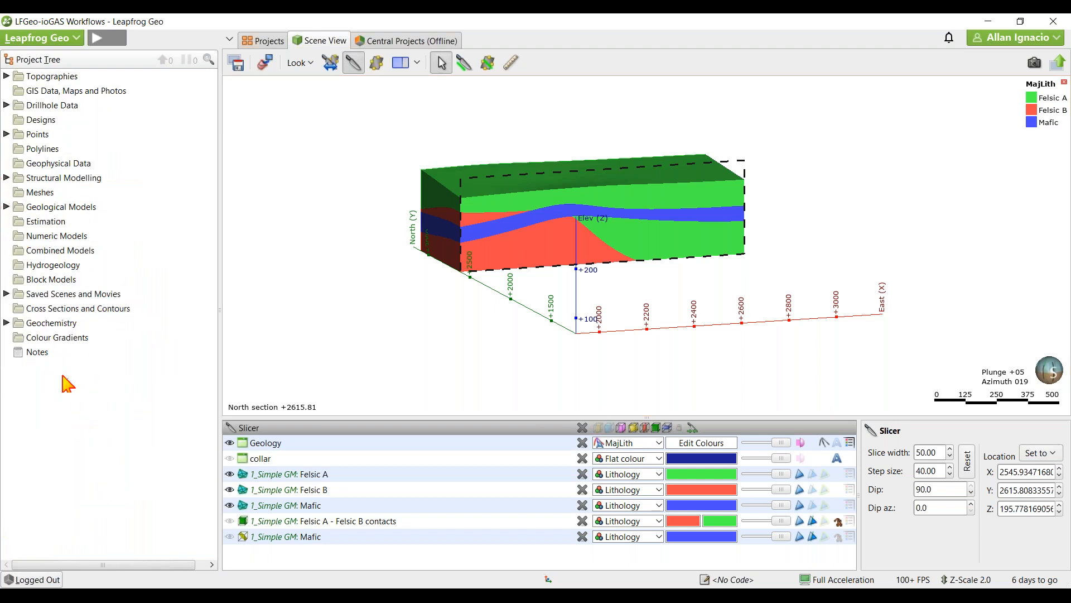
- Expand the Geochemistry folder and disconnect the ioGAS link
{"action": "left_click", "coordinate": [7, 324]}
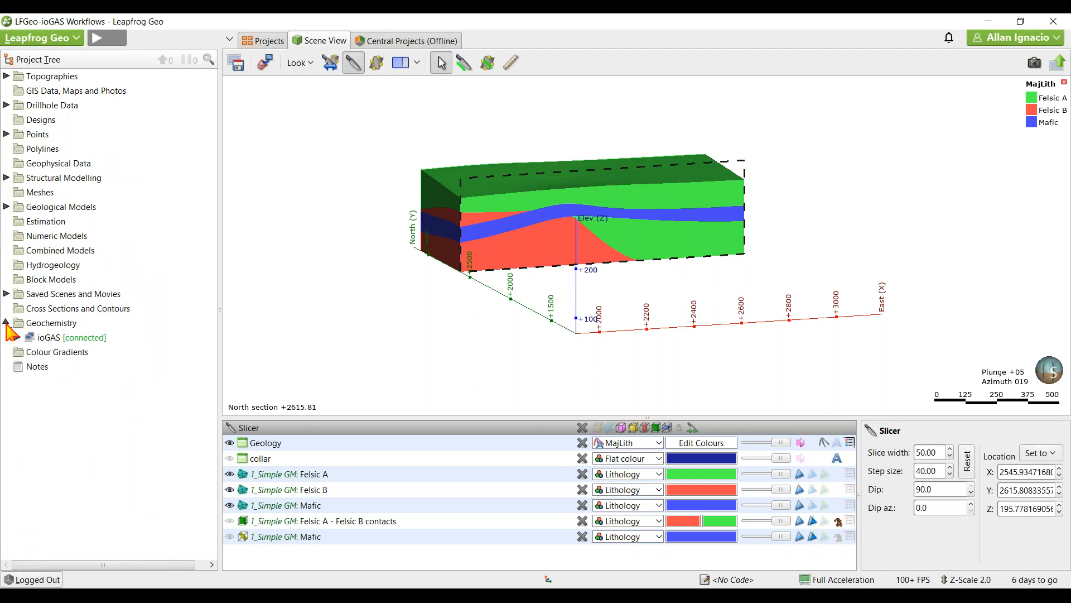
{"action": "right_click", "coordinate": [70, 338]}
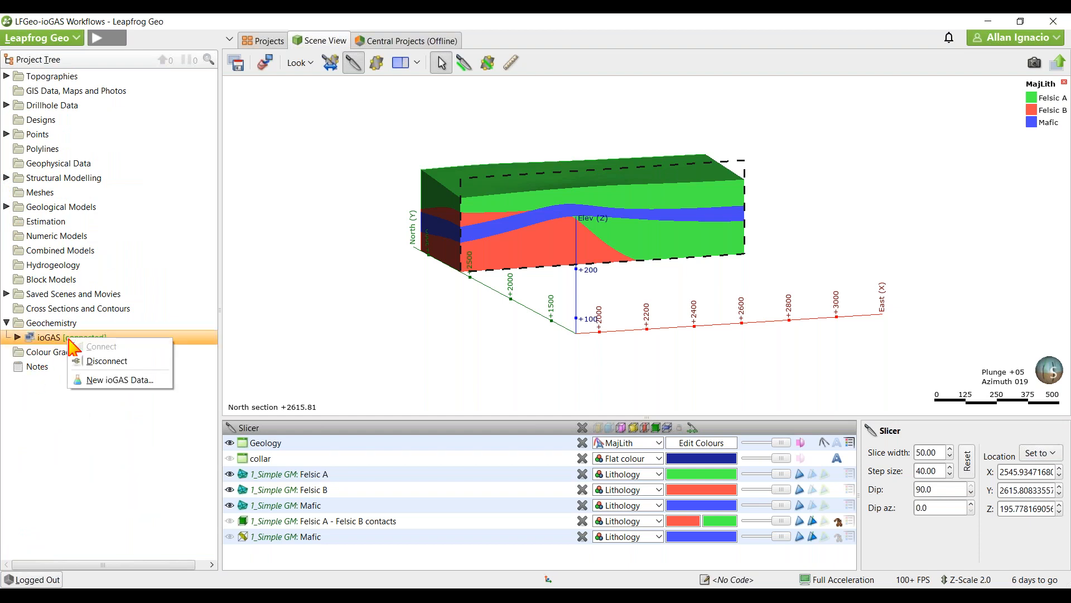
{"action": "left_click", "coordinate": [107, 361]}
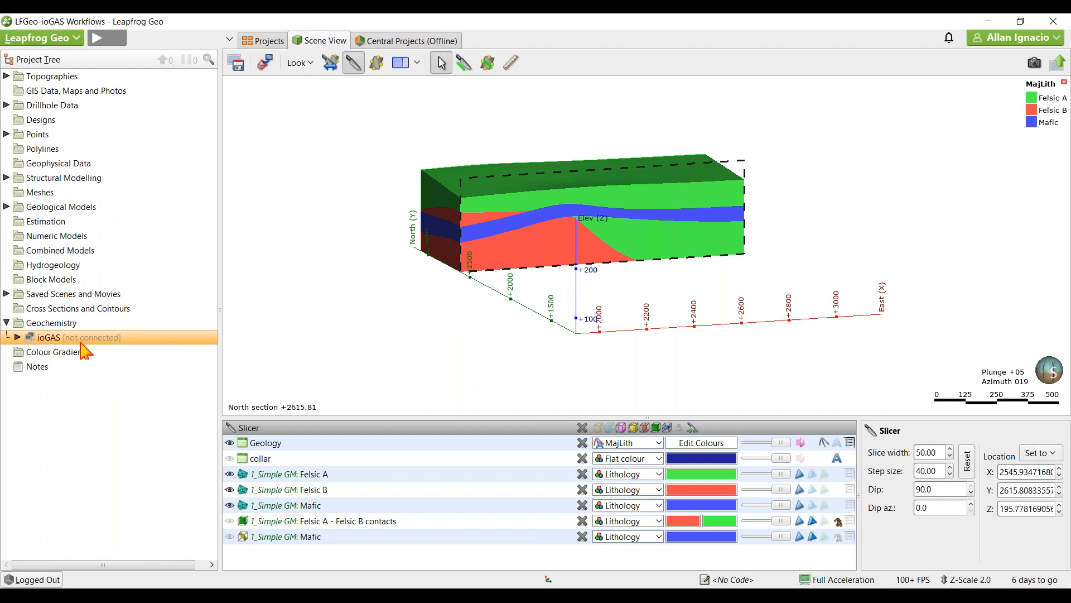
- Connect the ioGAS link in the Geochemistry folder
{"action": "right_click", "coordinate": [82, 348]}
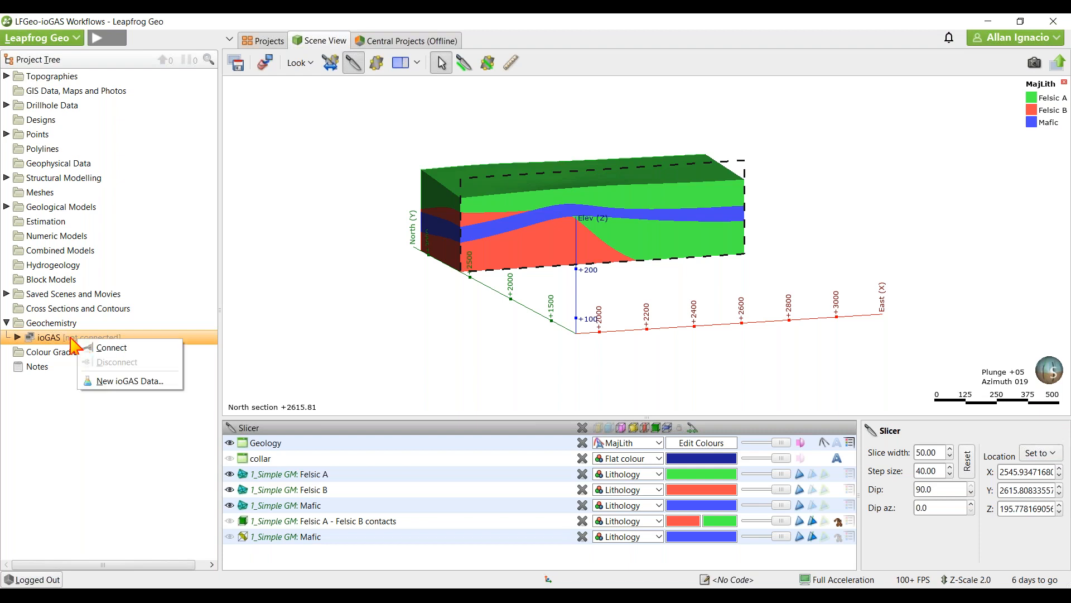
{"action": "left_click", "coordinate": [127, 349]}
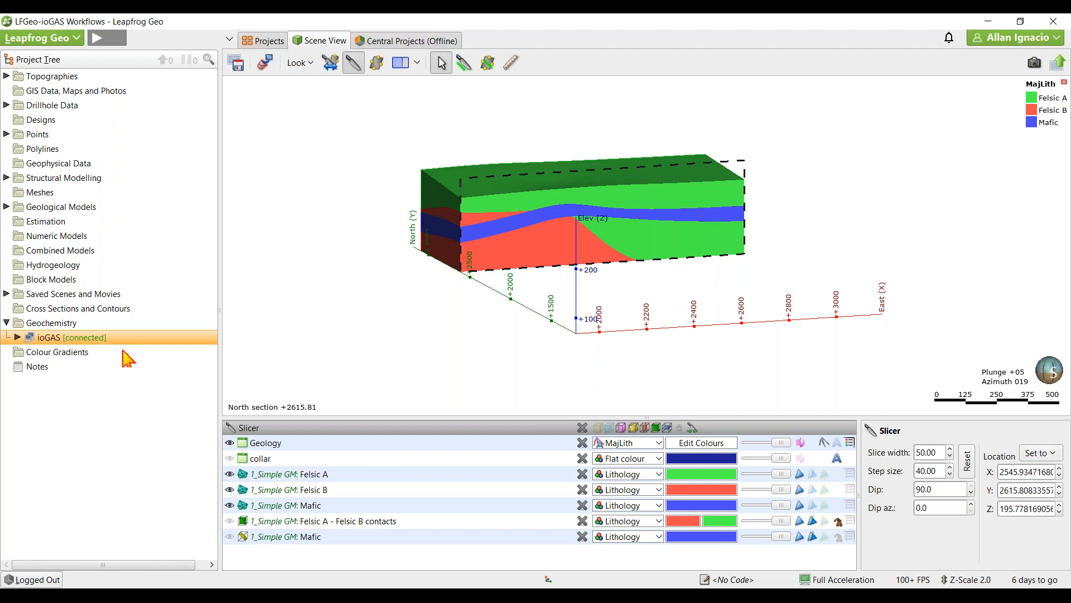
- Try out new ioGAS data based on the Assay table with the Ag_ppm to Zr_ppm columns selected, and cancel it
{"action": "right_click", "coordinate": [79, 339]}
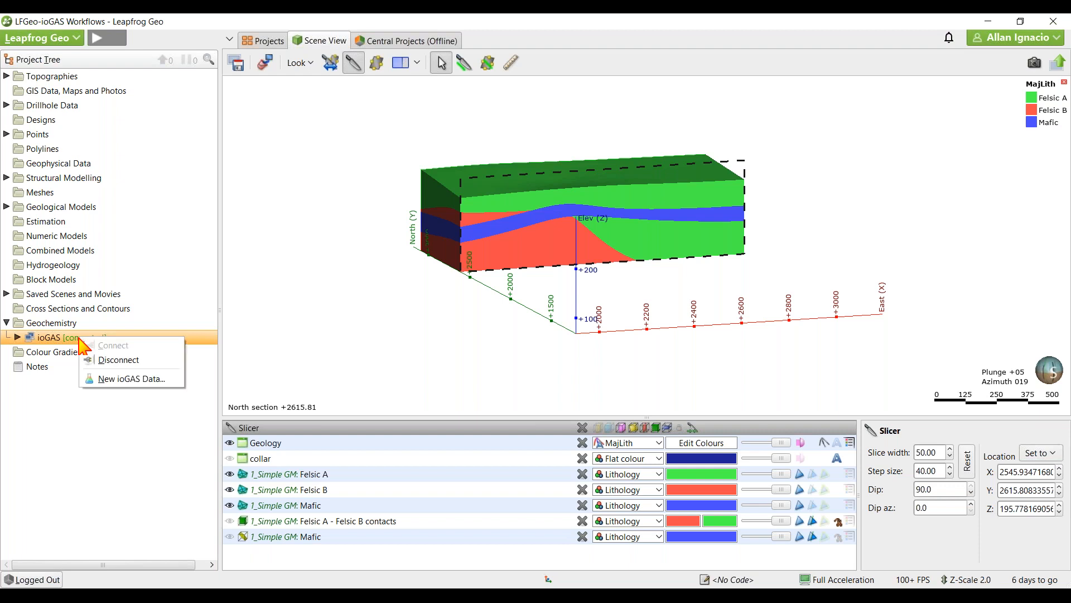
{"action": "left_click", "coordinate": [137, 382]}
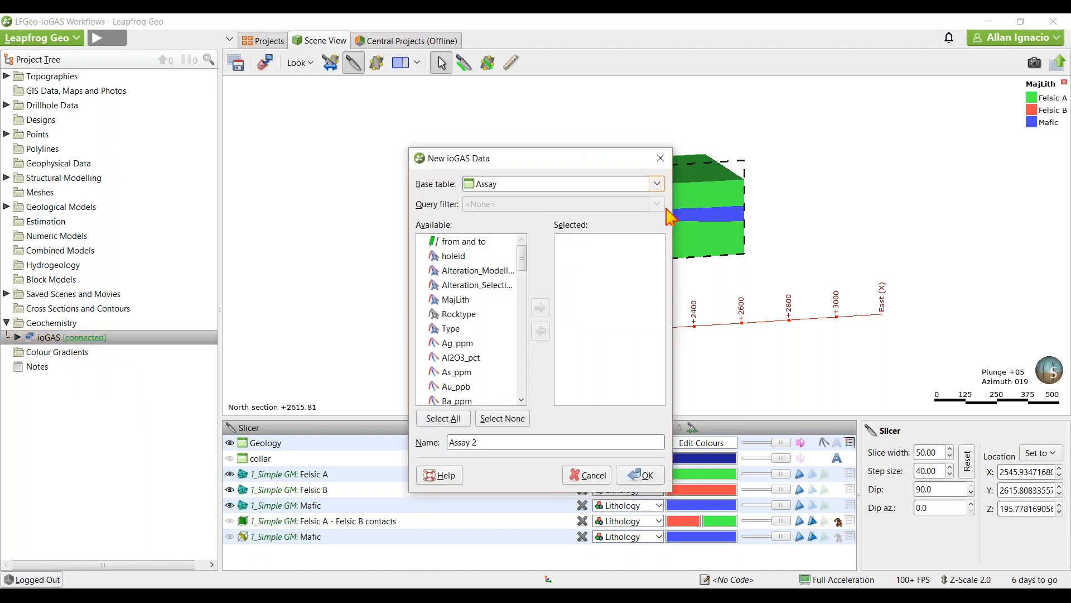
{"action": "left_click", "coordinate": [657, 184]}
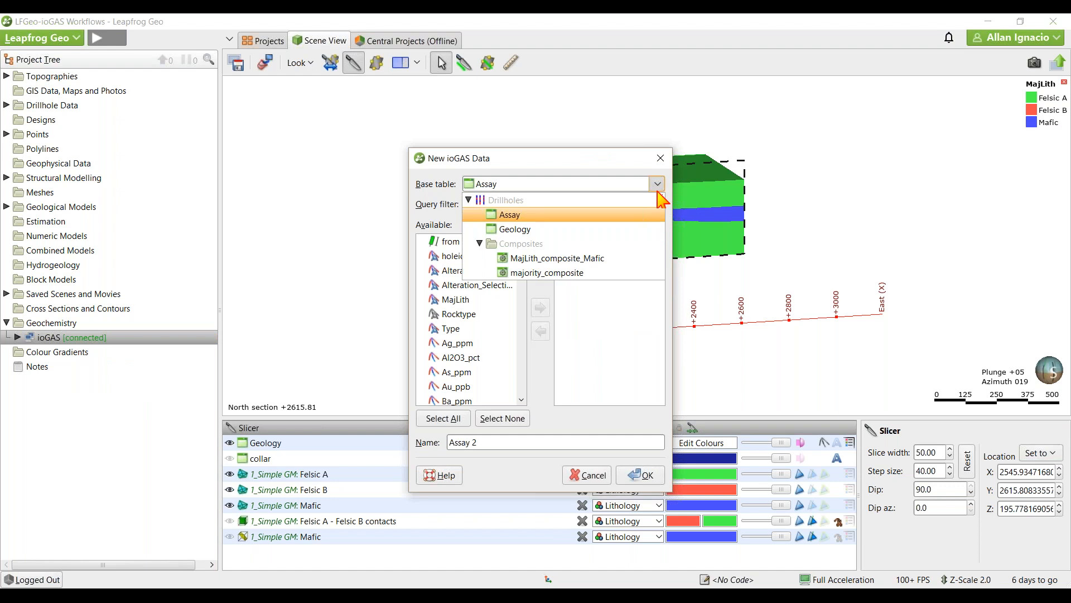
{"action": "left_click", "coordinate": [516, 217]}
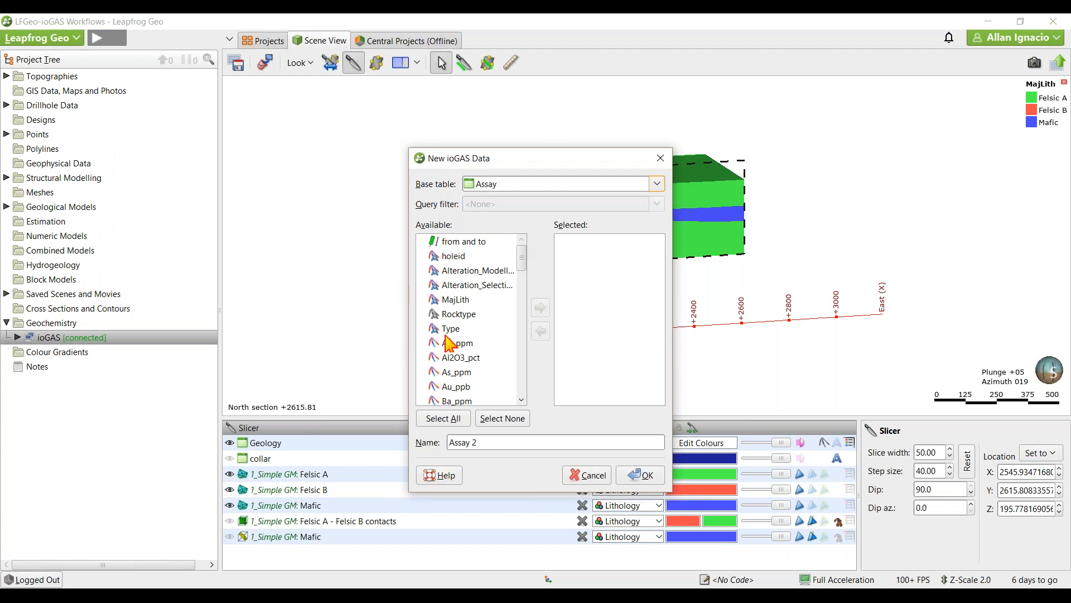
{"action": "scroll", "coordinate": [524, 267], "scroll_direction": "down", "scroll_amount": 2}
{"action": "left_click", "coordinate": [452, 274]}
{"action": "left_click_drag", "start_coordinate": [521, 271], "coordinate": [524, 397]}
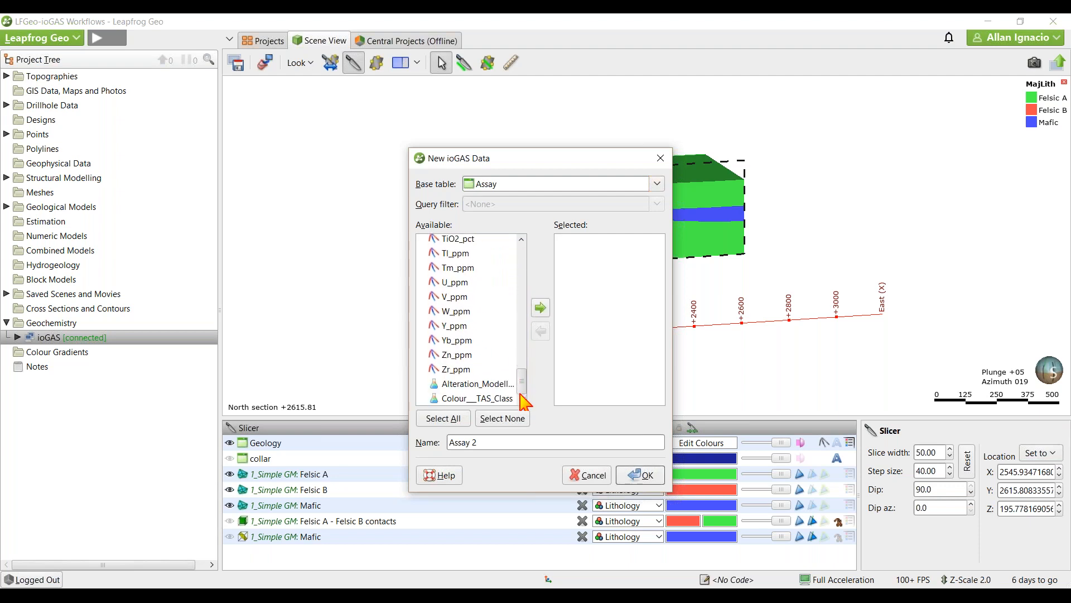
{"action": "left_click", "coordinate": [459, 370], "text": "shift"}
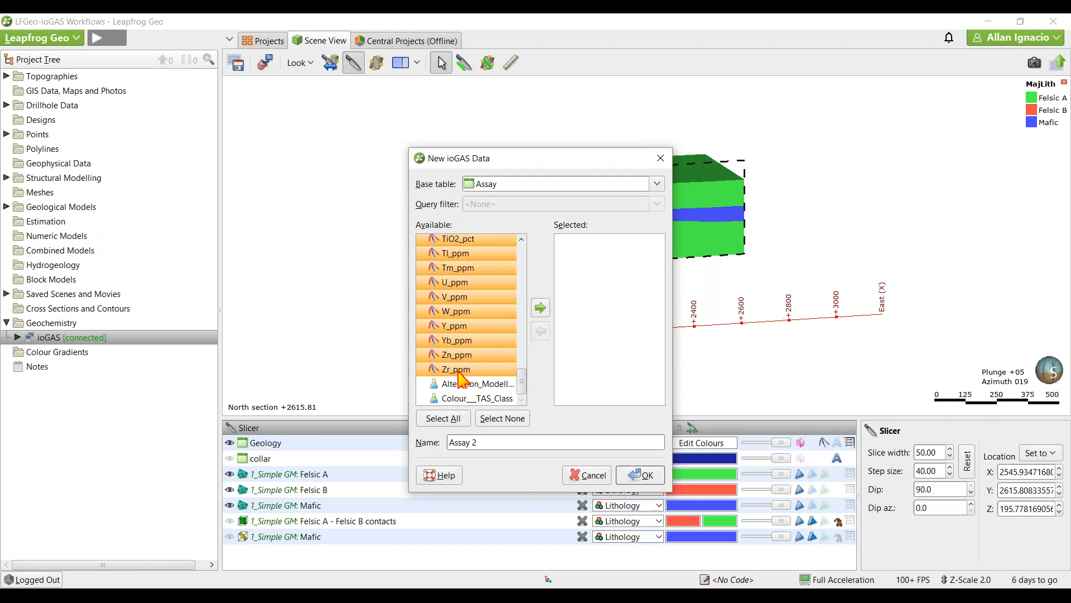
{"action": "left_click", "coordinate": [541, 314]}
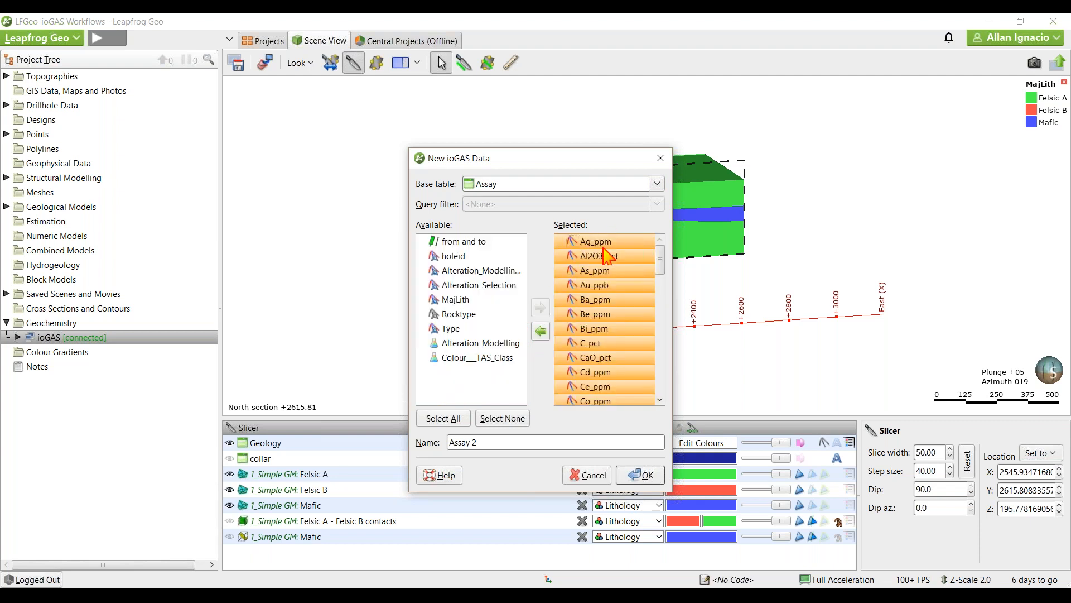
{"action": "left_click", "coordinate": [636, 476]}
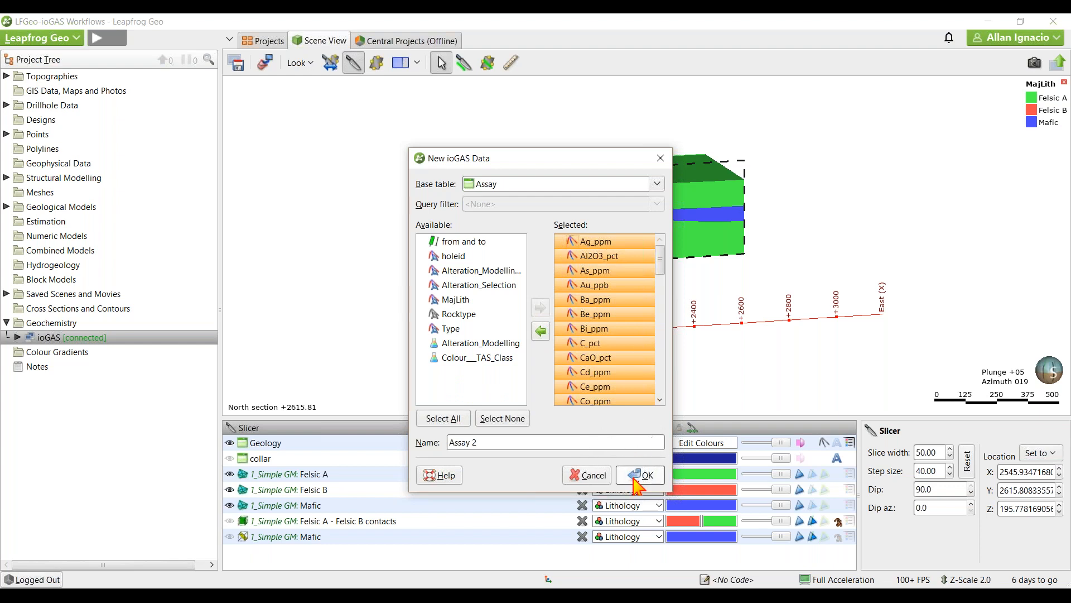
{"action": "left_click", "coordinate": [587, 475]}
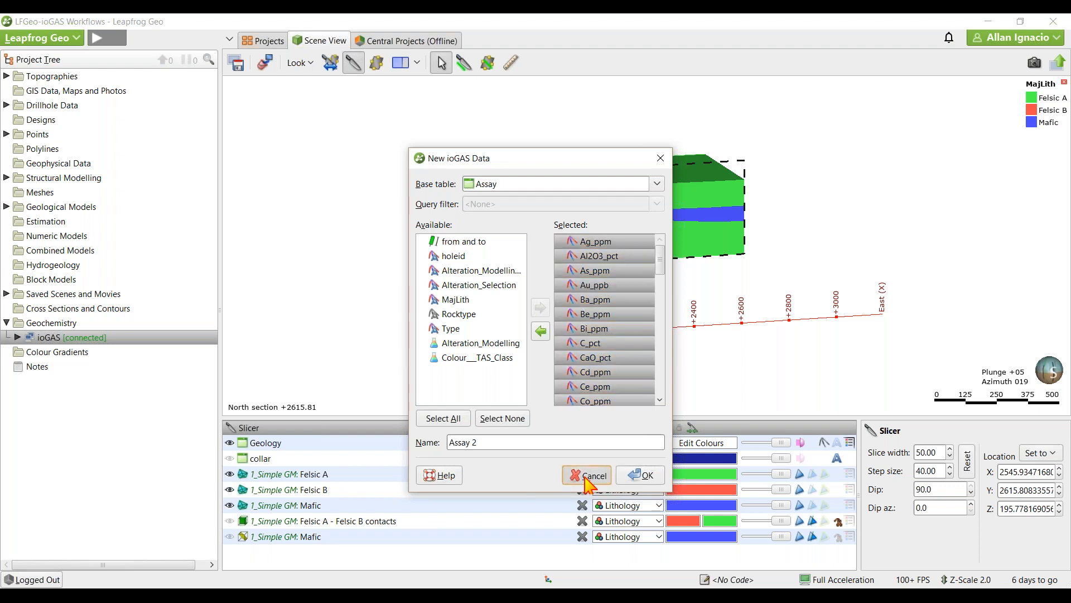
- Expand the ioGAS link and its Assay object in the project tree and look through the included columns
{"action": "left_click", "coordinate": [18, 338]}
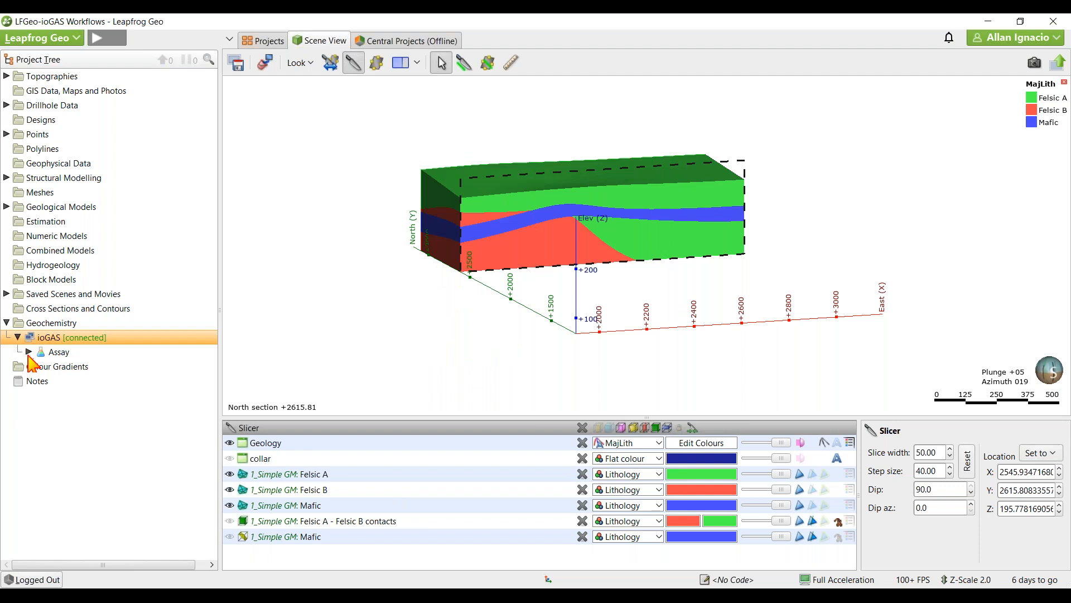
{"action": "left_click", "coordinate": [28, 351]}
{"action": "left_click", "coordinate": [60, 353]}
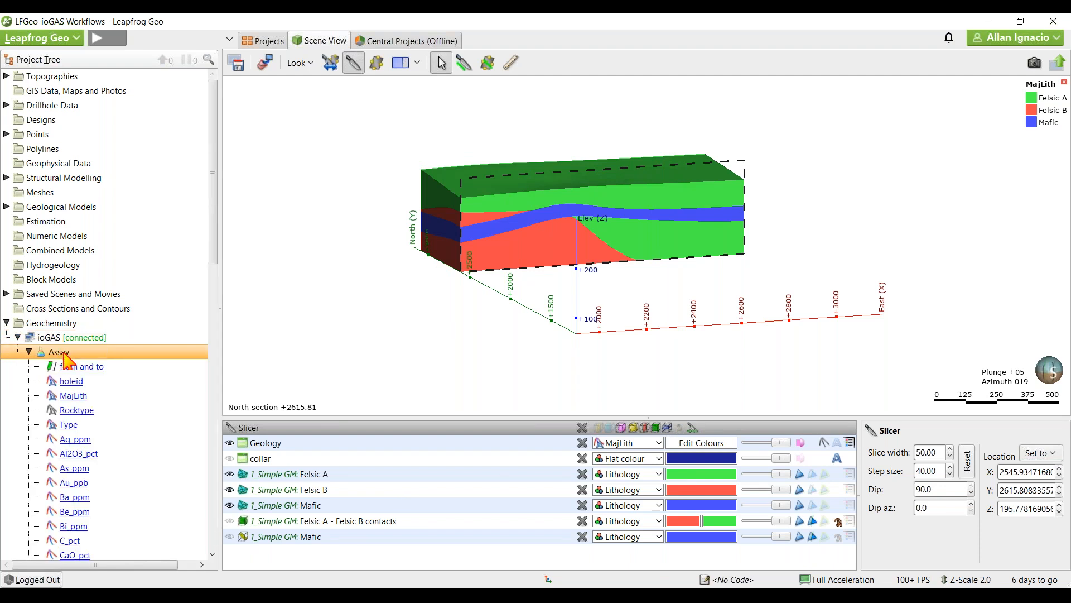
{"action": "left_click_drag", "start_coordinate": [214, 249], "coordinate": [213, 317]}
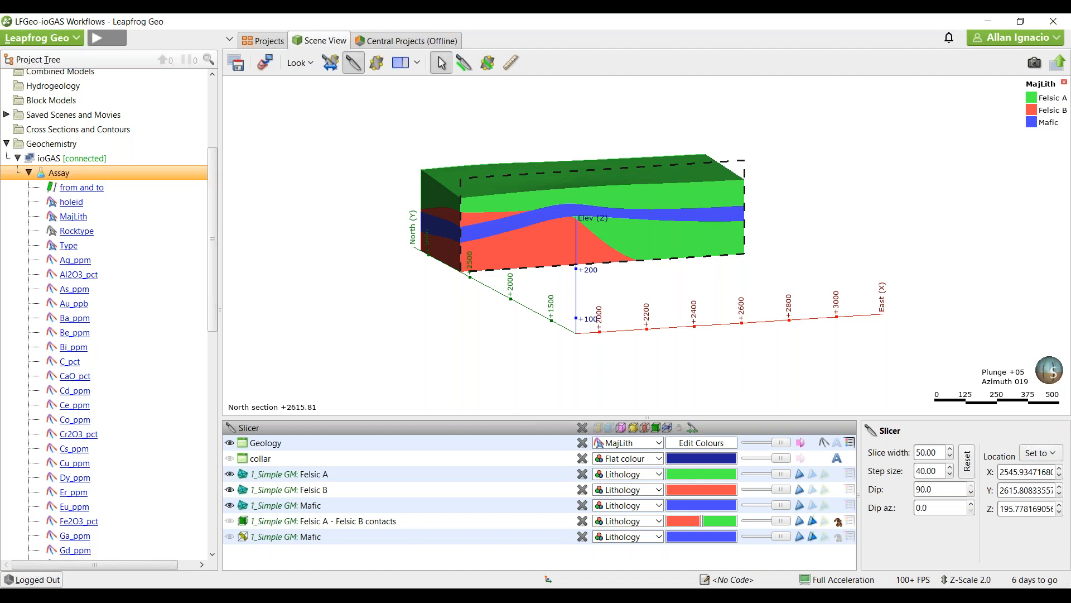
{"action": "left_click_drag", "start_coordinate": [210, 236], "coordinate": [213, 263]}
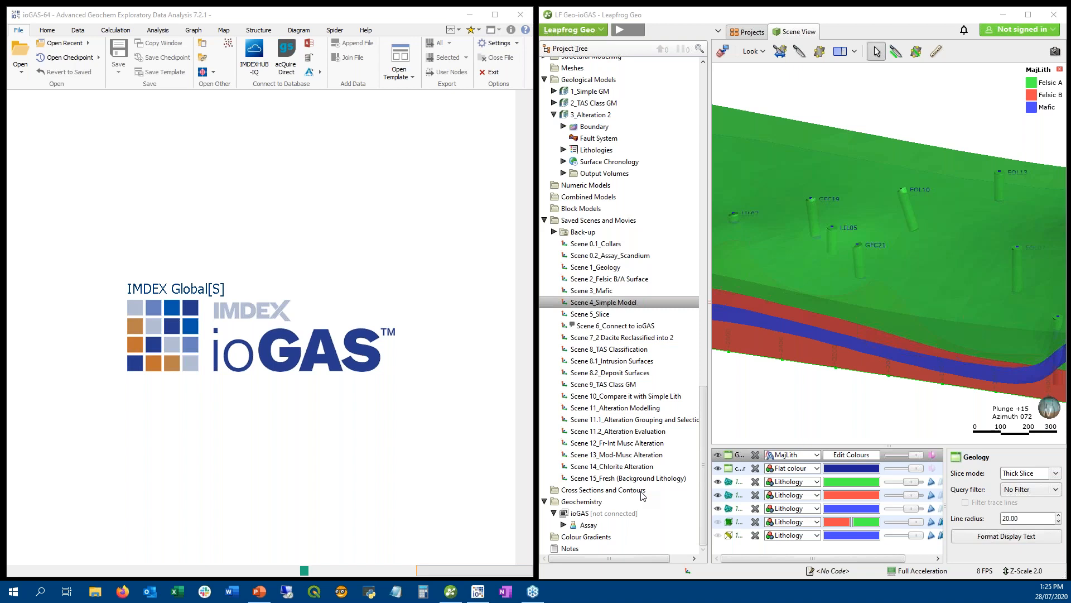
- Connect the ioGAS link in the LF Geo-ioGAS project
{"action": "right_click", "coordinate": [607, 516]}
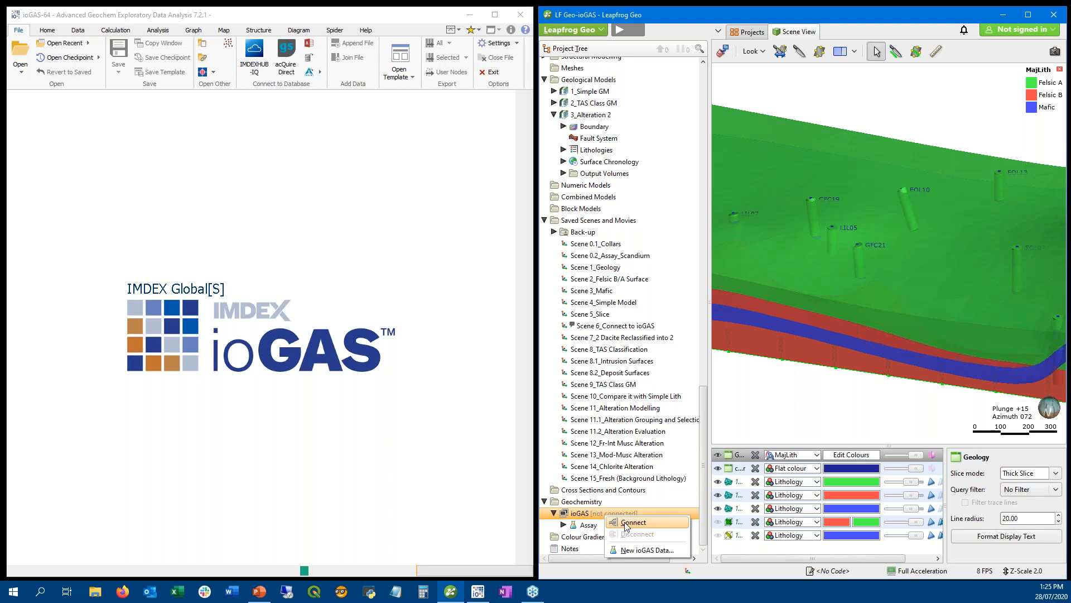
{"action": "left_click", "coordinate": [627, 525]}
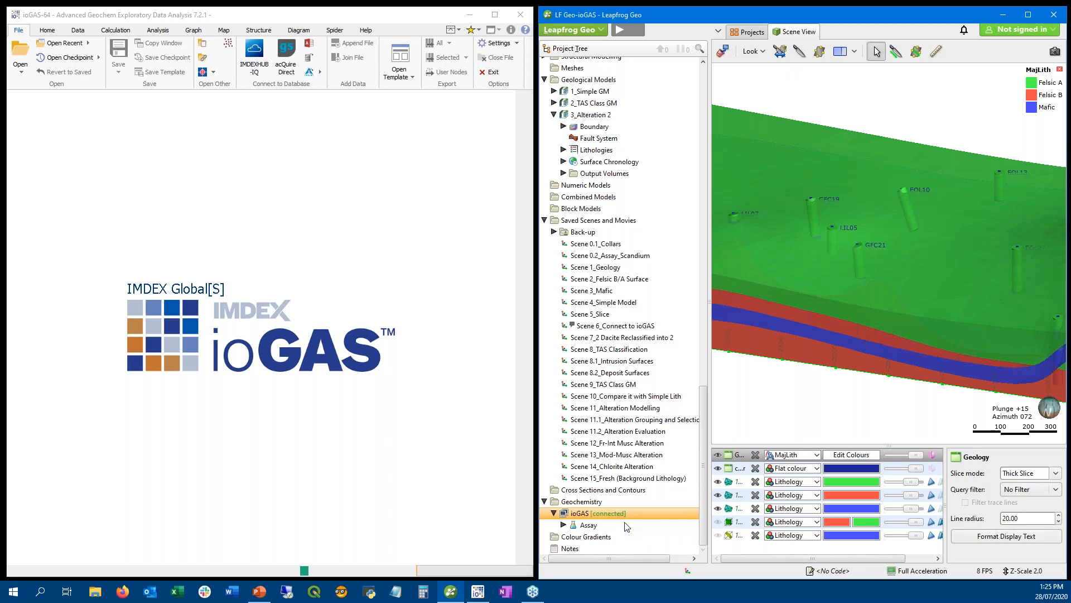
- Switch to ioGAS, widen its window to look over the Home, Data, Analysis, Graph and File commands, and restore the side-by-side layout
{"action": "left_click", "coordinate": [301, 255]}
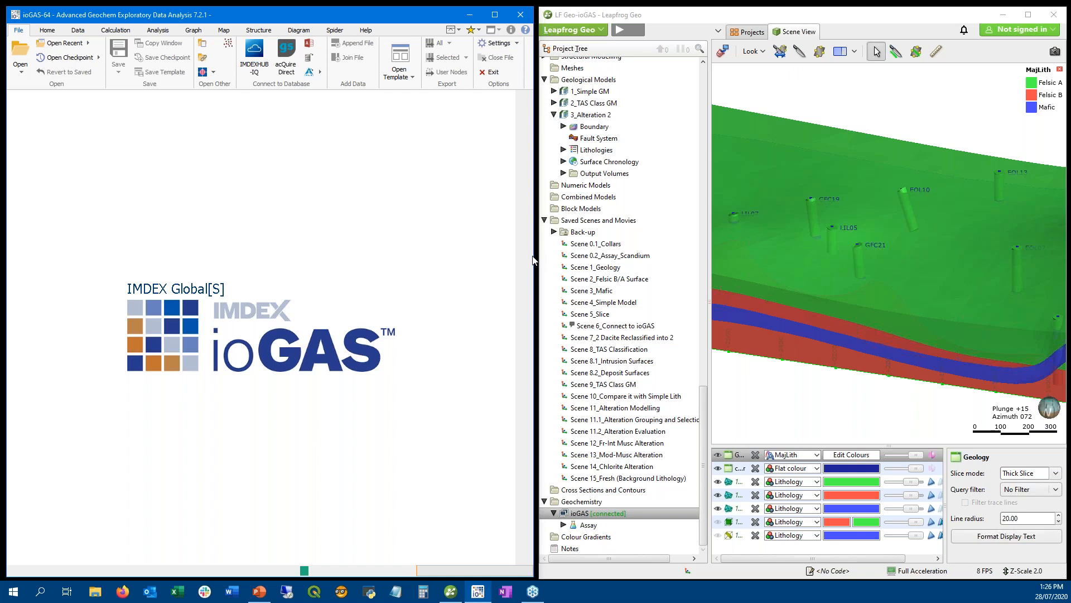
{"action": "left_click_drag", "start_coordinate": [533, 258], "coordinate": [792, 255]}
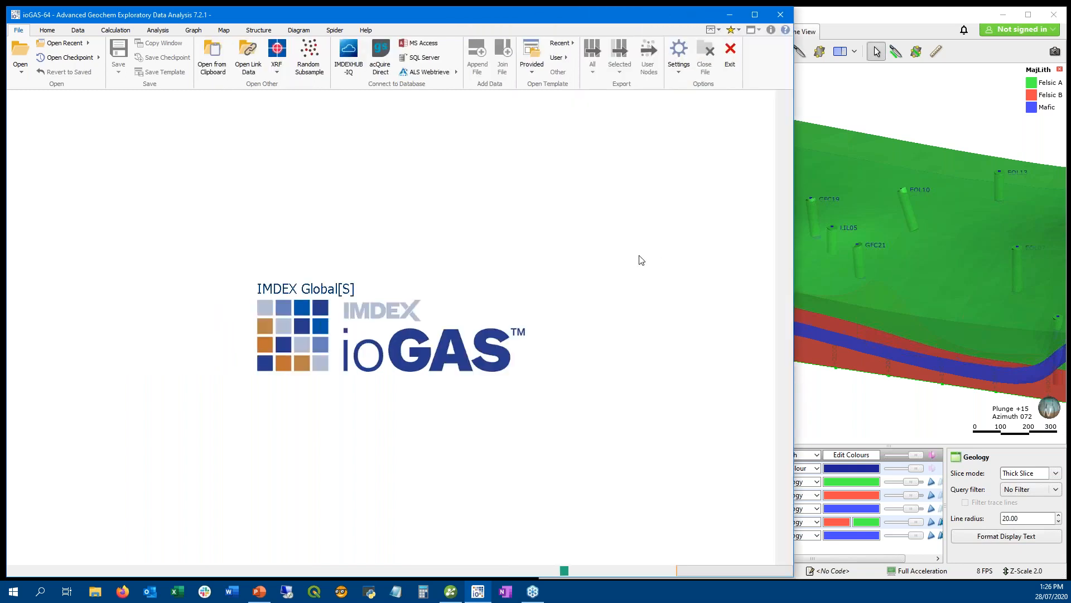
{"action": "left_click", "coordinate": [54, 31]}
{"action": "left_click", "coordinate": [81, 33]}
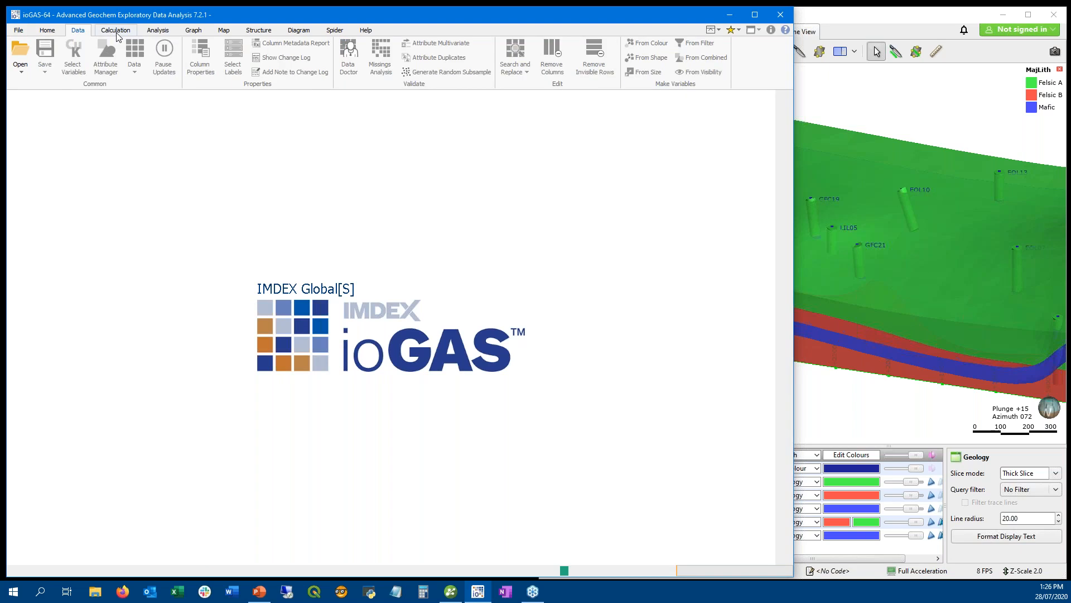
{"action": "left_click", "coordinate": [160, 33]}
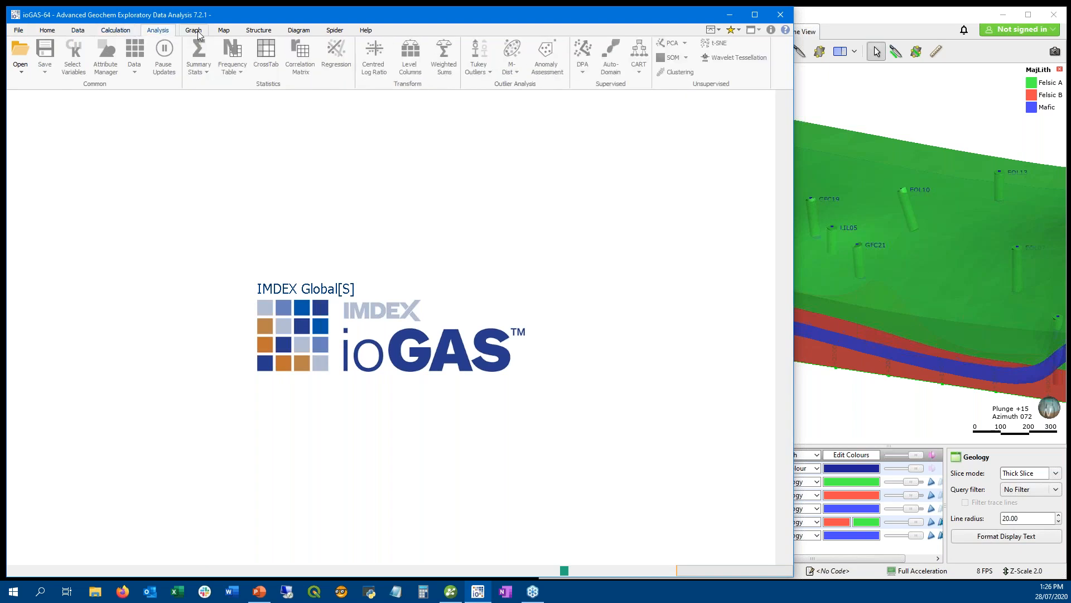
{"action": "left_click", "coordinate": [198, 31]}
{"action": "left_click", "coordinate": [48, 31]}
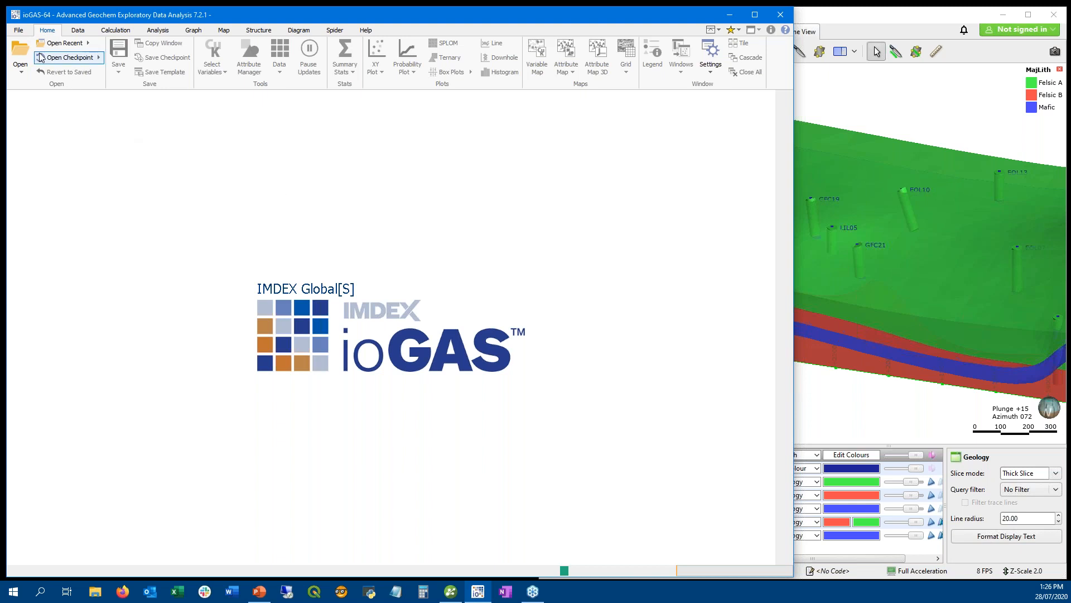
{"action": "left_click", "coordinate": [19, 30]}
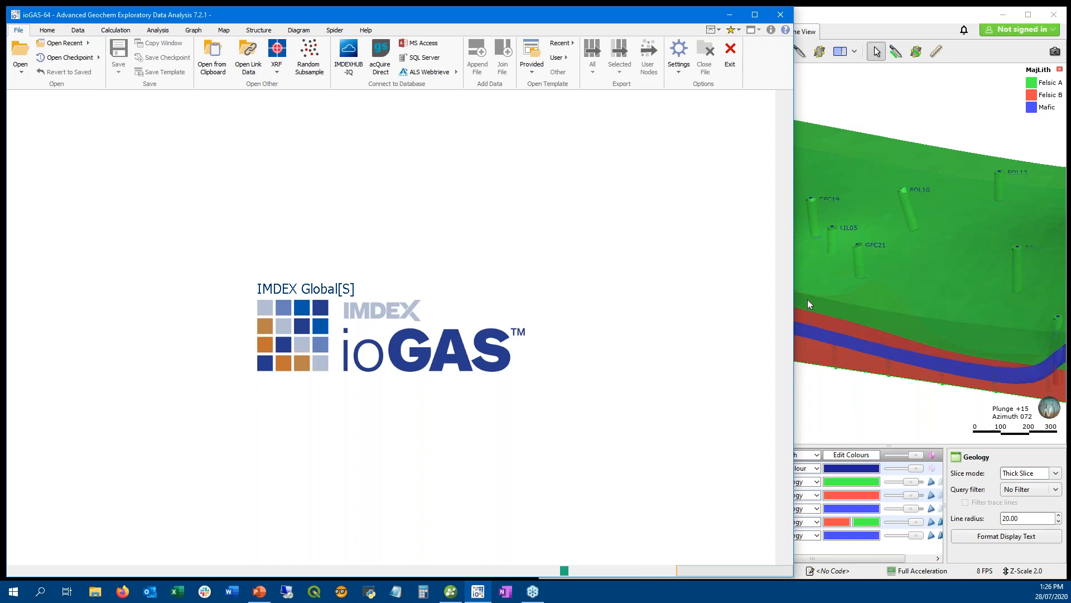
{"action": "left_click_drag", "start_coordinate": [794, 299], "coordinate": [535, 286]}
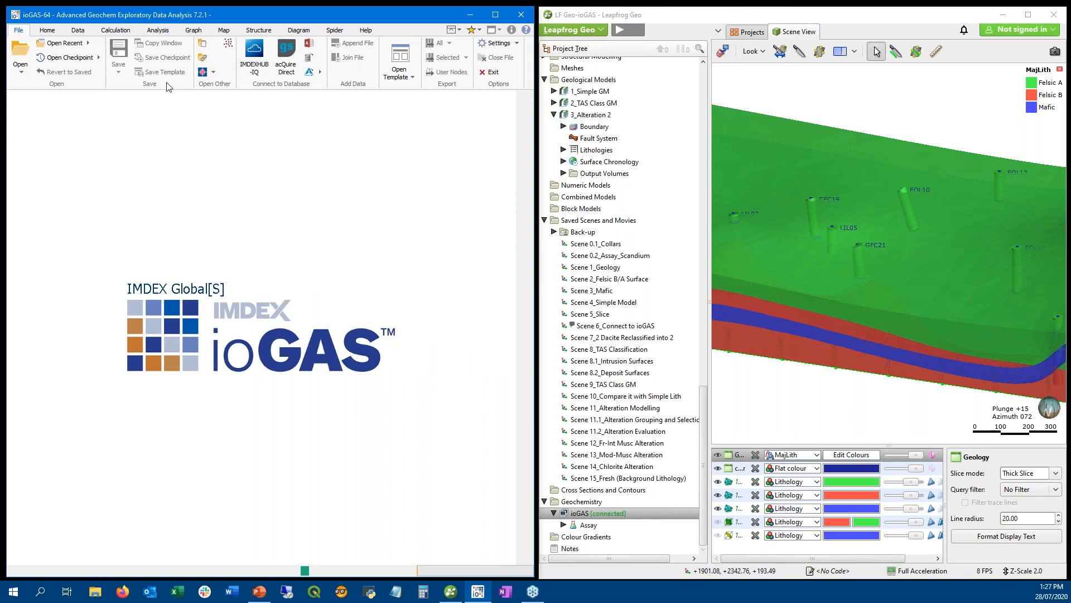
- Open the linked Leapfrog Assay data in ioGAS
{"action": "left_click", "coordinate": [203, 59]}
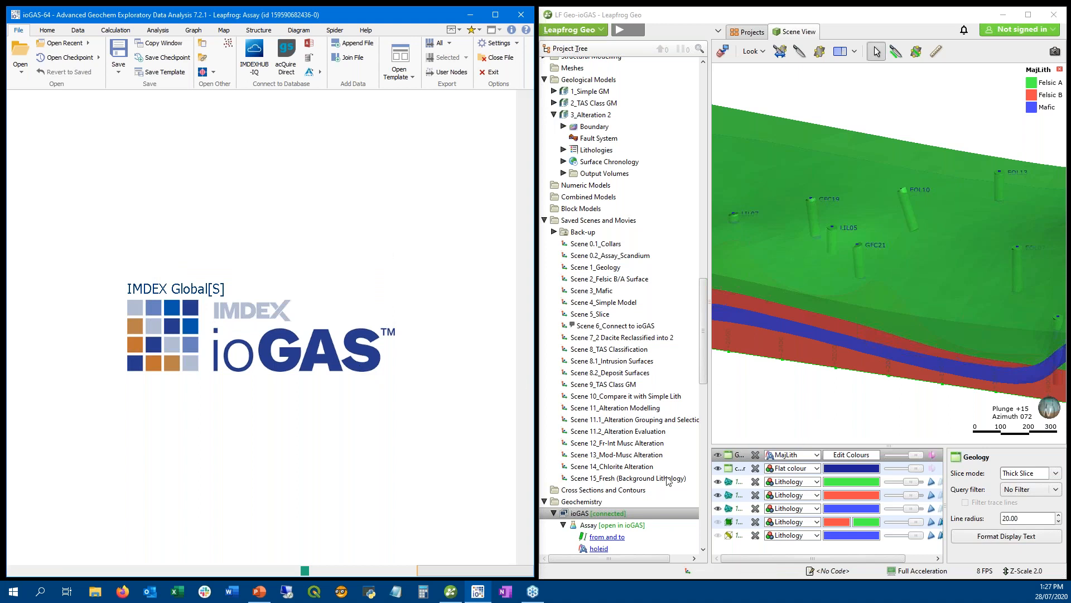
- Switch to Leapfrog Geo, hide the geology and lithology volumes in the scene, and add the ioGAS Assay data to it
{"action": "left_click", "coordinate": [718, 454]}
{"action": "left_click", "coordinate": [718, 495]}
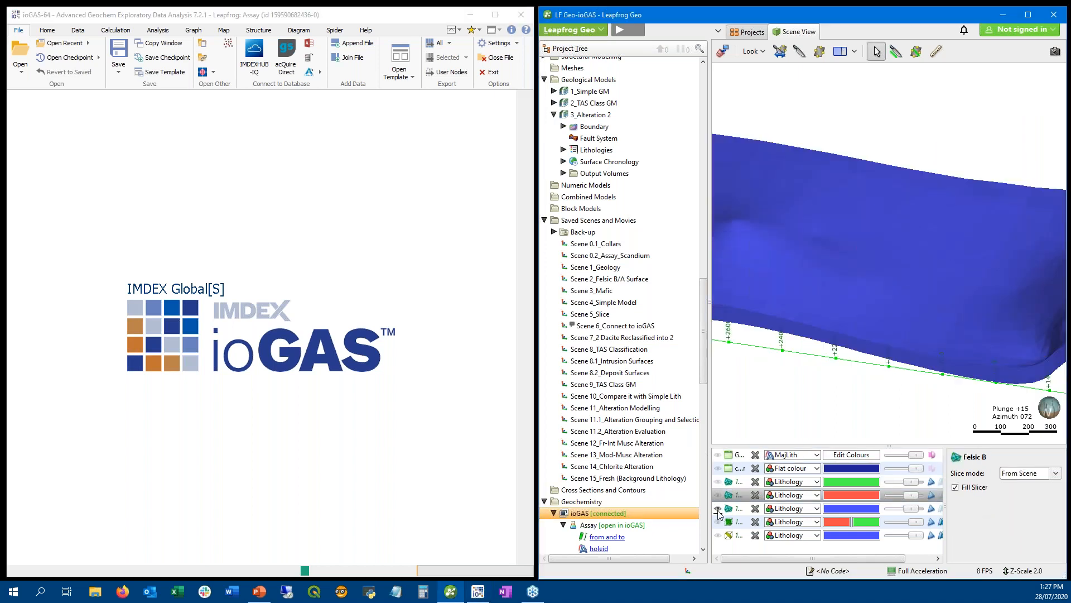
{"action": "left_click", "coordinate": [718, 509]}
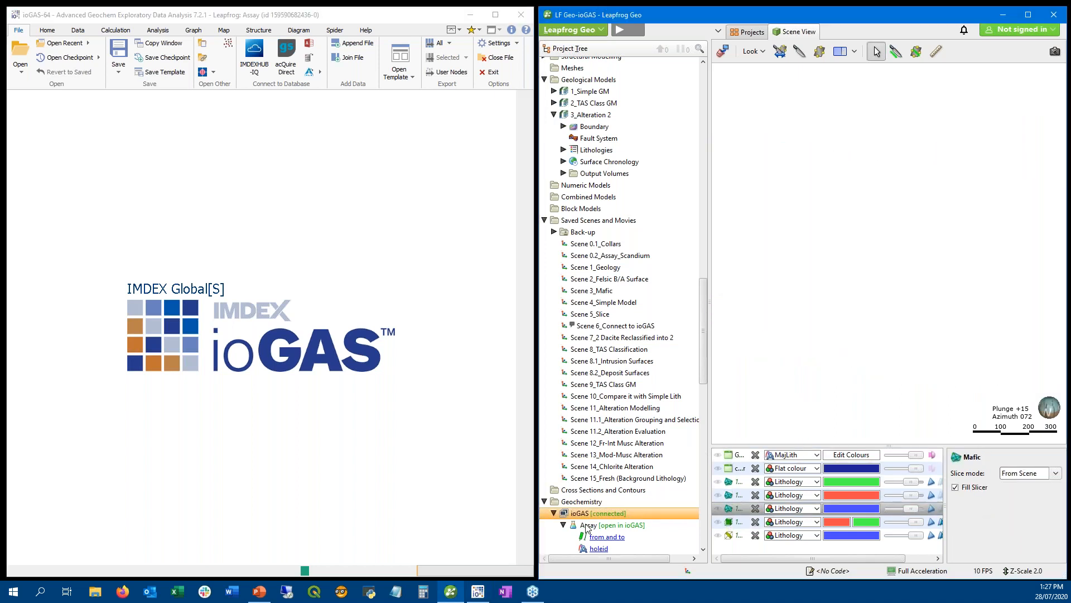
{"action": "left_click_drag", "start_coordinate": [586, 528], "coordinate": [794, 301]}
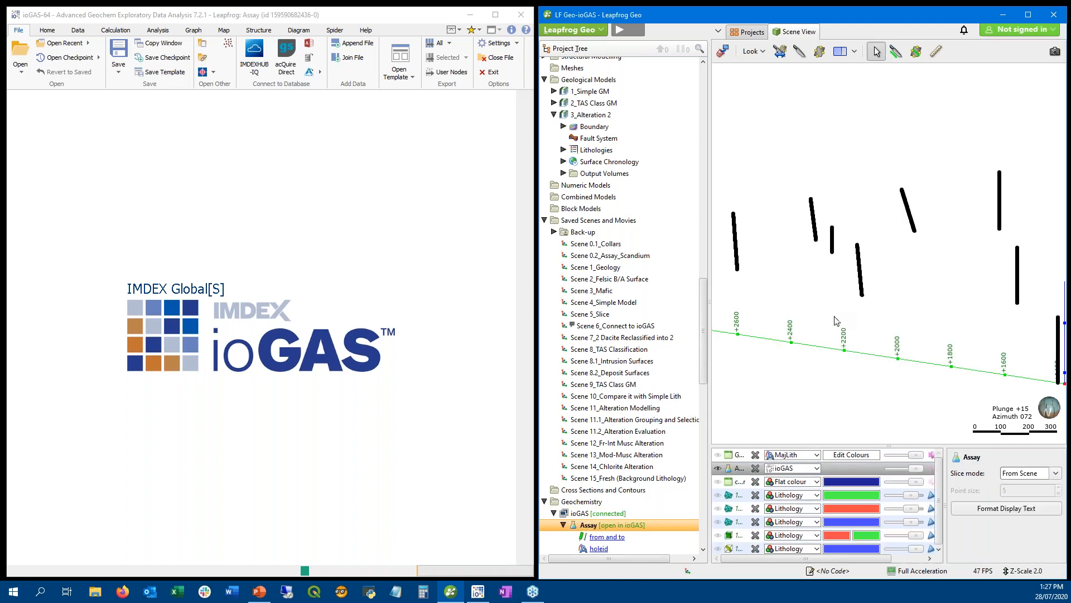
{"action": "scroll", "coordinate": [890, 310], "scroll_direction": "down", "scroll_amount": 5}
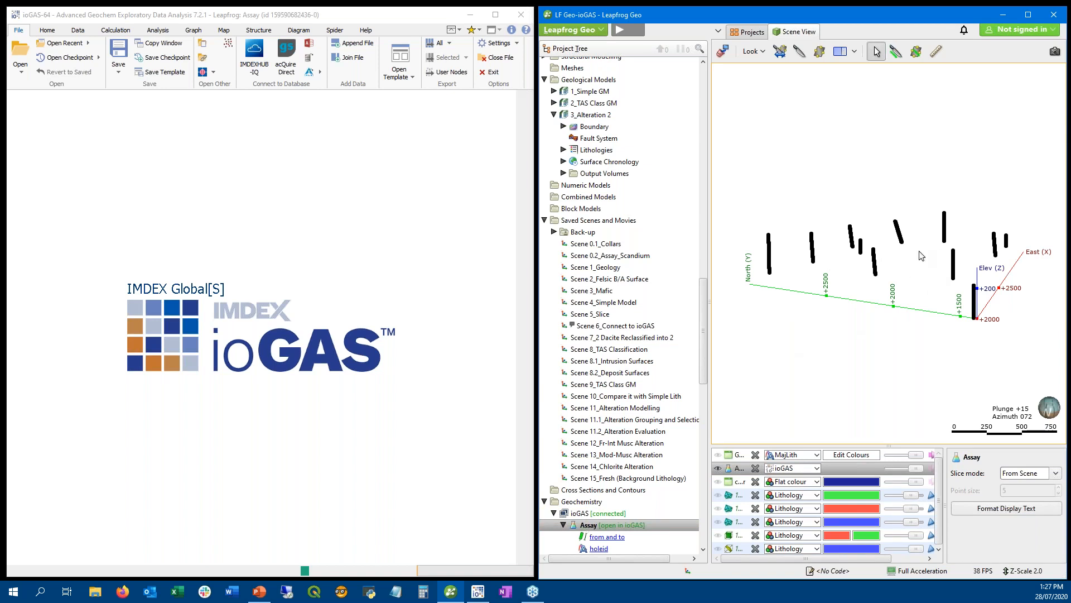
- Switch to ioGAS and review the colour, shape and size settings of the Assay data in the Attribute Manager
{"action": "left_click", "coordinate": [350, 222]}
{"action": "left_click", "coordinate": [47, 30]}
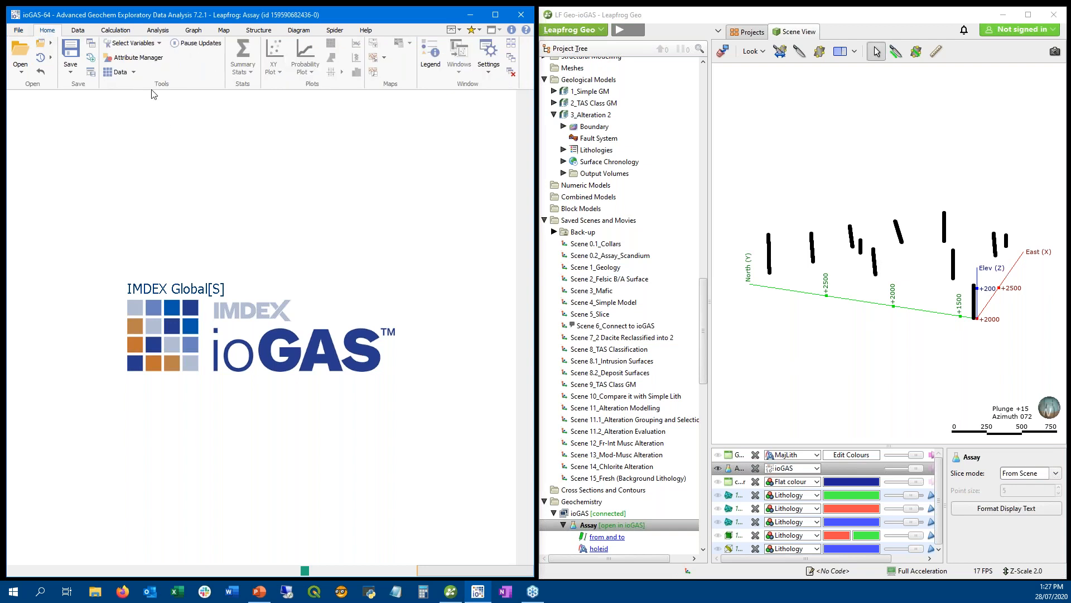
{"action": "left_click", "coordinate": [146, 58]}
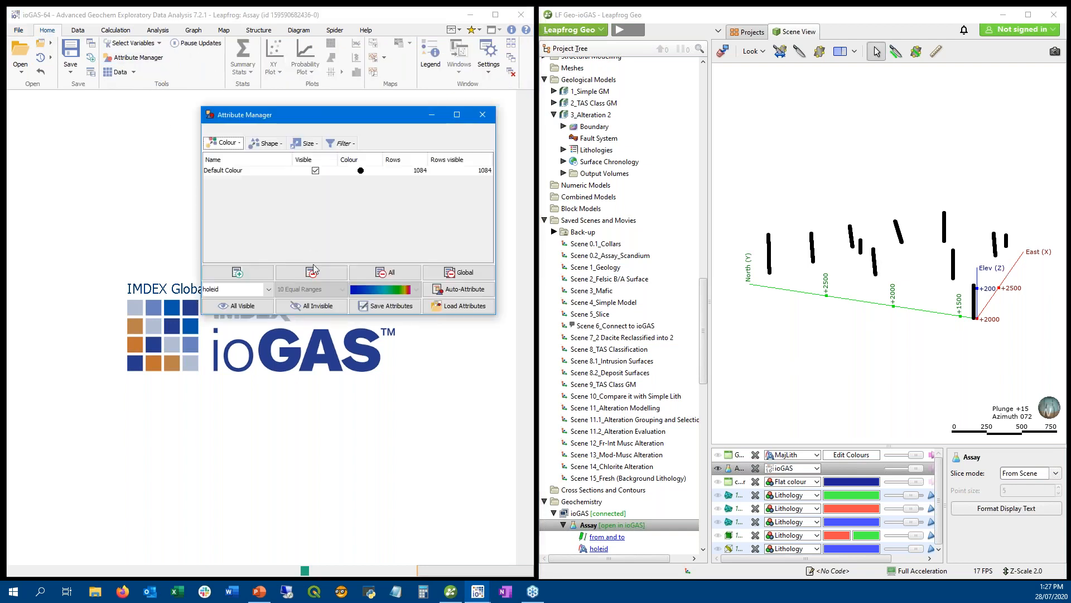
{"action": "left_click", "coordinate": [268, 143]}
{"action": "left_click", "coordinate": [307, 143]}
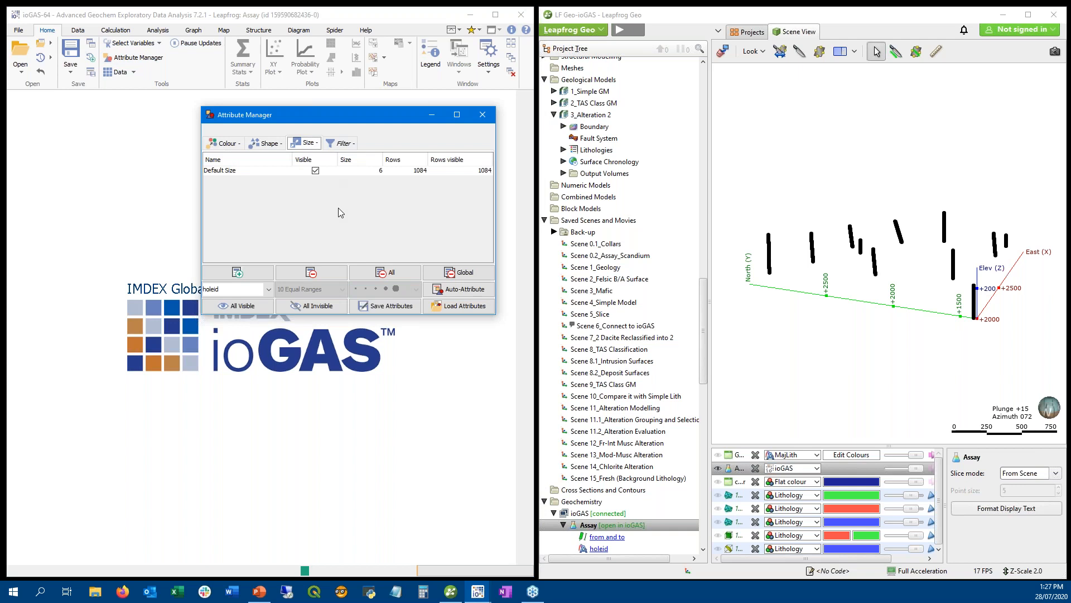
{"action": "left_click", "coordinate": [224, 144]}
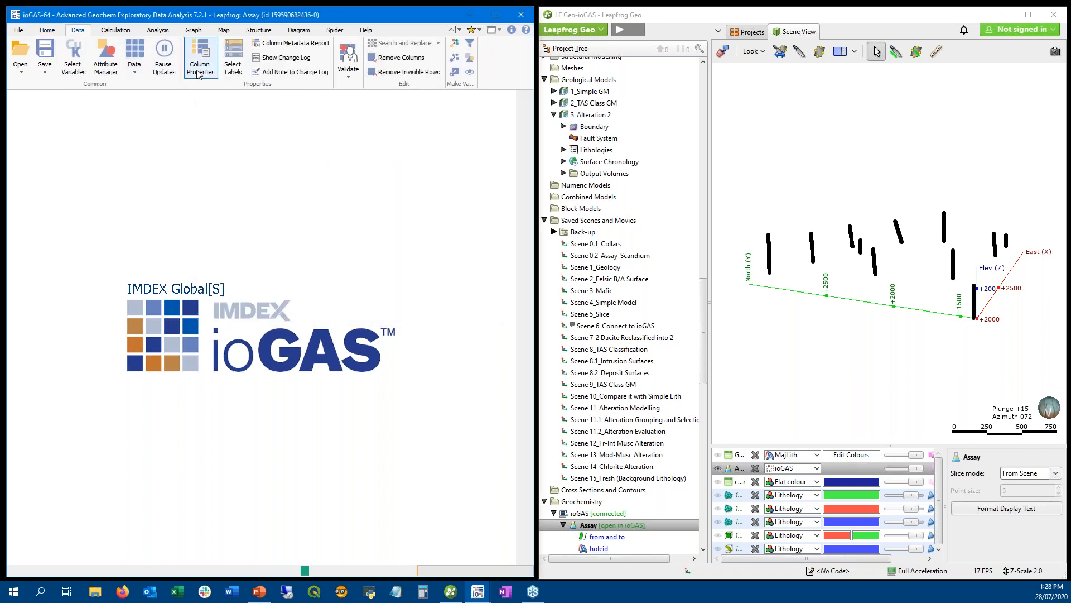
- Review the Assay data's special columns, aliases and column types in Column Properties, closing it without changes
{"action": "left_click", "coordinate": [198, 74]}
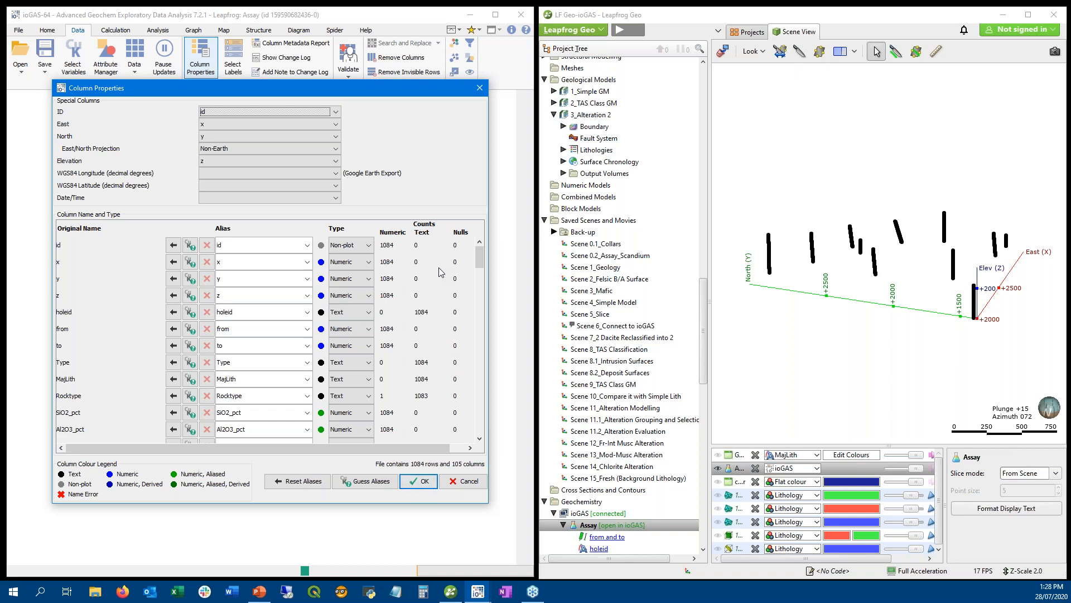
{"action": "left_click_drag", "start_coordinate": [479, 262], "coordinate": [481, 278]}
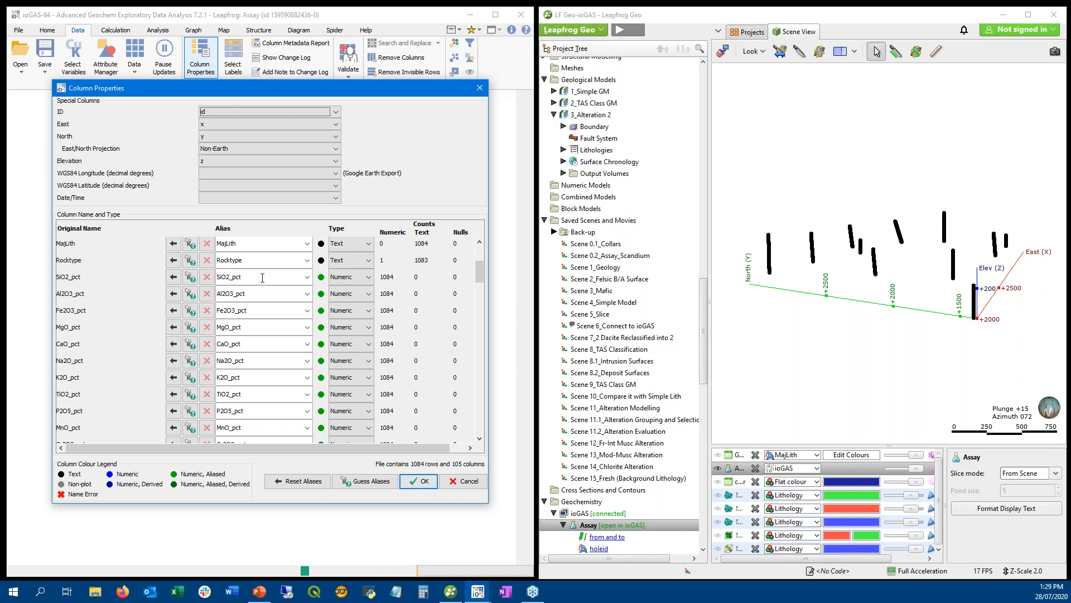
{"action": "left_click_drag", "start_coordinate": [482, 270], "coordinate": [479, 348]}
{"action": "left_click", "coordinate": [469, 488]}
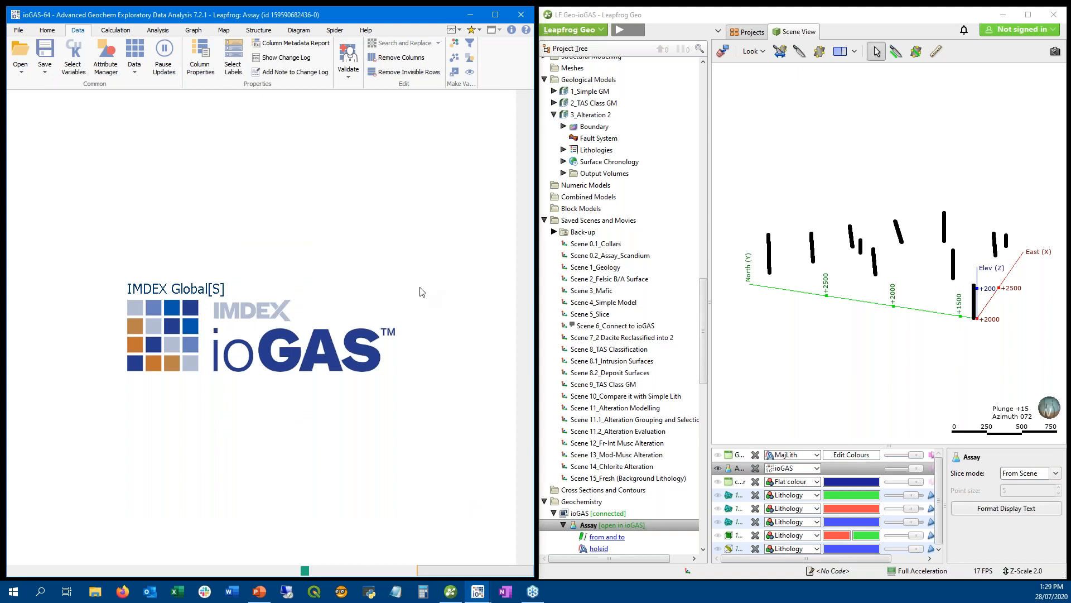
- Select the provided Immobiles element group (Ti, Zr, Y, Nd, Al, Th, Nb, Sc, Ta) as the active variables
{"action": "left_click", "coordinate": [77, 72]}
{"action": "left_click", "coordinate": [168, 120]}
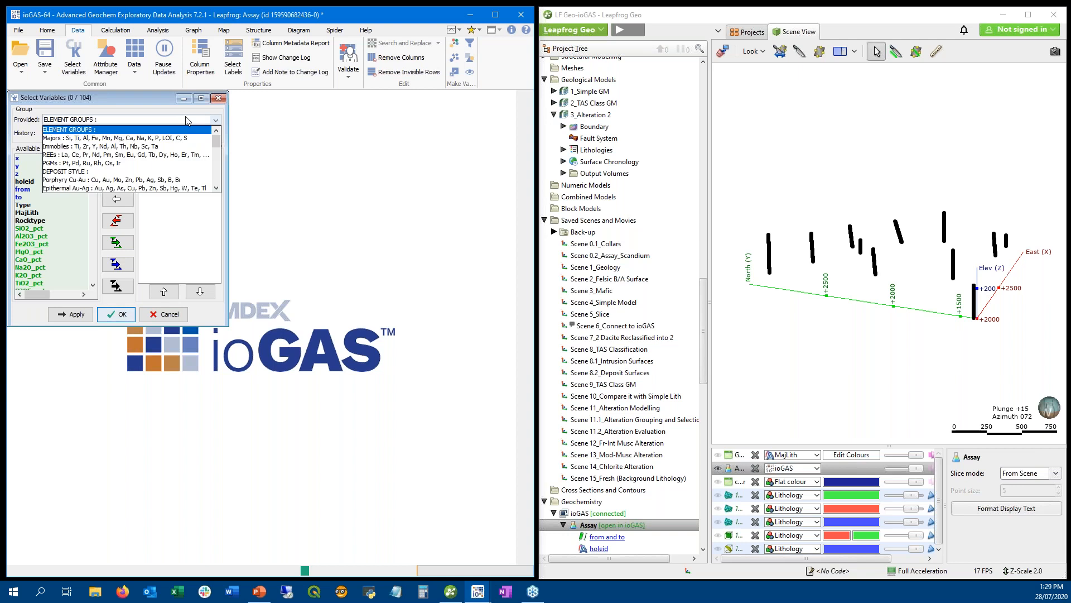
{"action": "left_click", "coordinate": [186, 147]}
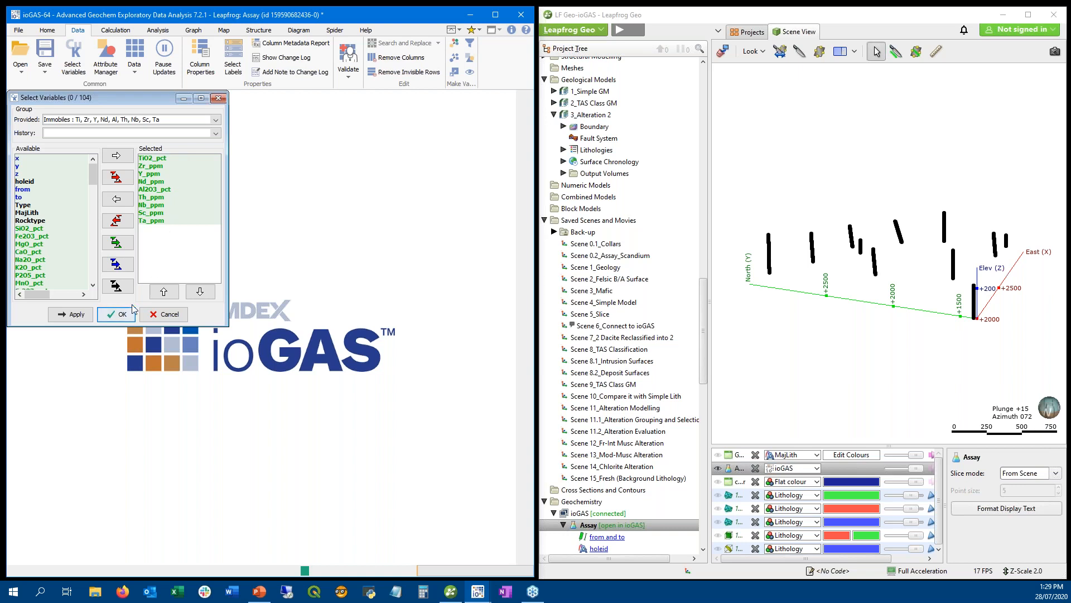
{"action": "left_click", "coordinate": [116, 314]}
- Create a scatter plot matrix of the selected variables and open its Zr_ppm versus TiO2_pct cell as an XY plot
{"action": "left_click", "coordinate": [193, 31]}
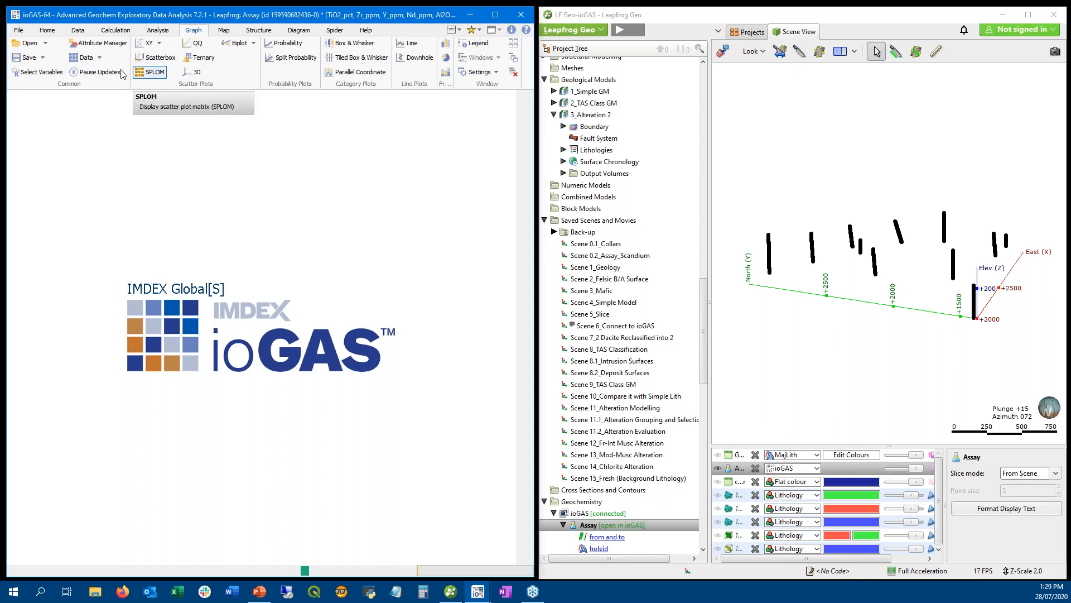
{"action": "left_click", "coordinate": [155, 76]}
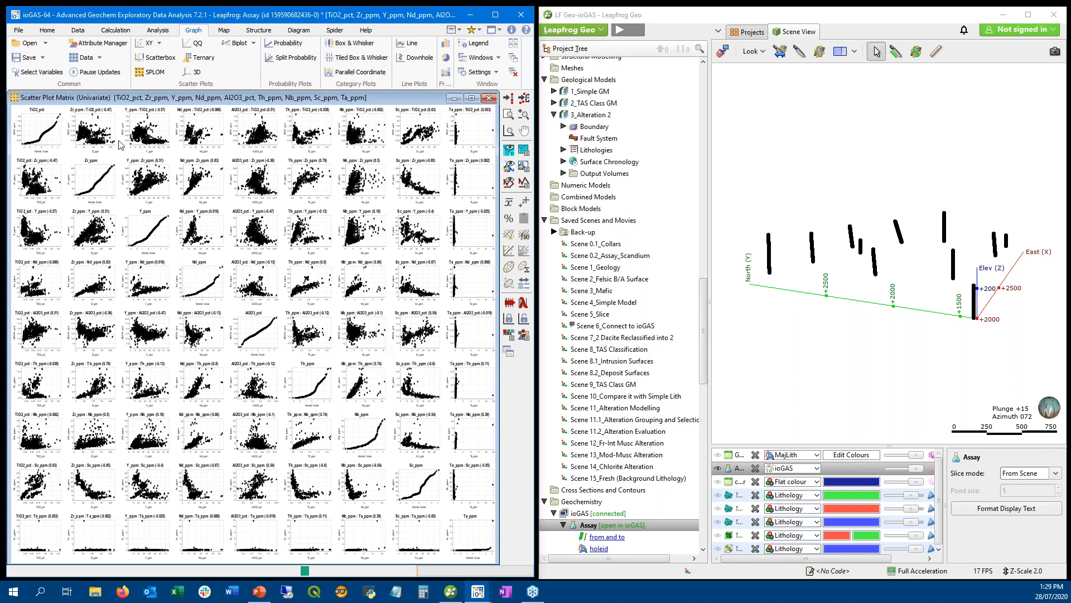
{"action": "right_click", "coordinate": [98, 145]}
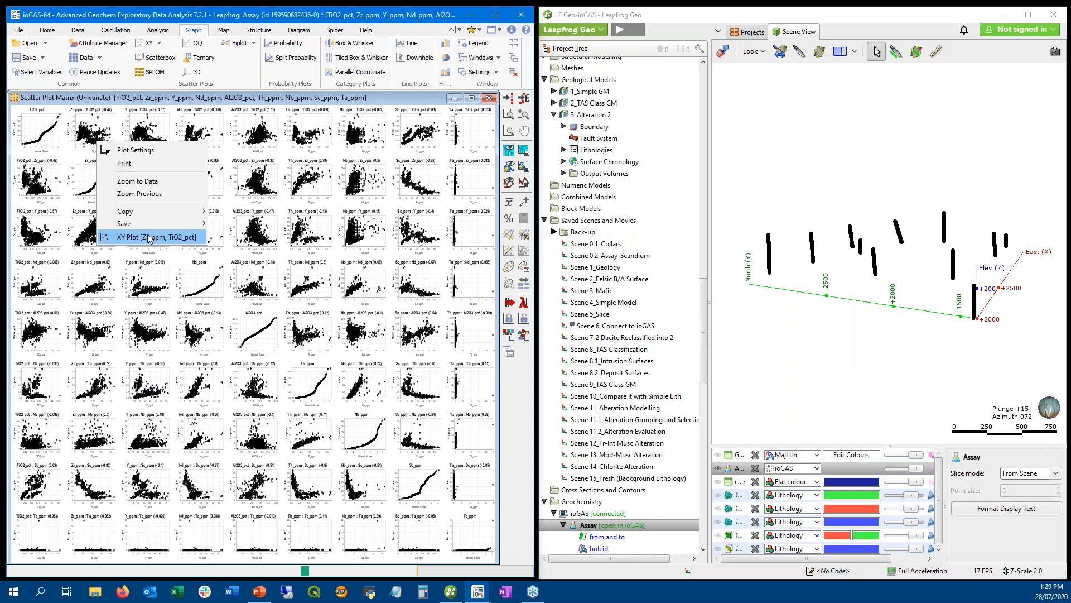
{"action": "left_click", "coordinate": [148, 237]}
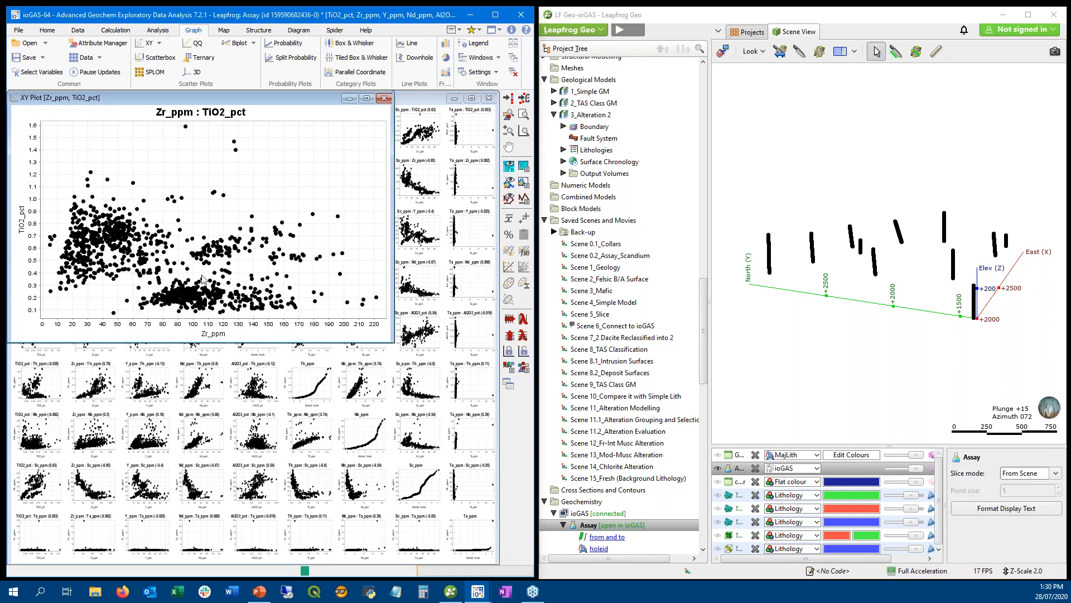
- Add a new red colour attribute and assign it to the low-TiO2 cluster by outlining those points on the XY plot
{"action": "mouse_move", "coordinate": [197, 288]}
{"action": "left_click", "coordinate": [105, 47]}
{"action": "left_click_drag", "start_coordinate": [257, 111], "coordinate": [254, 349]}
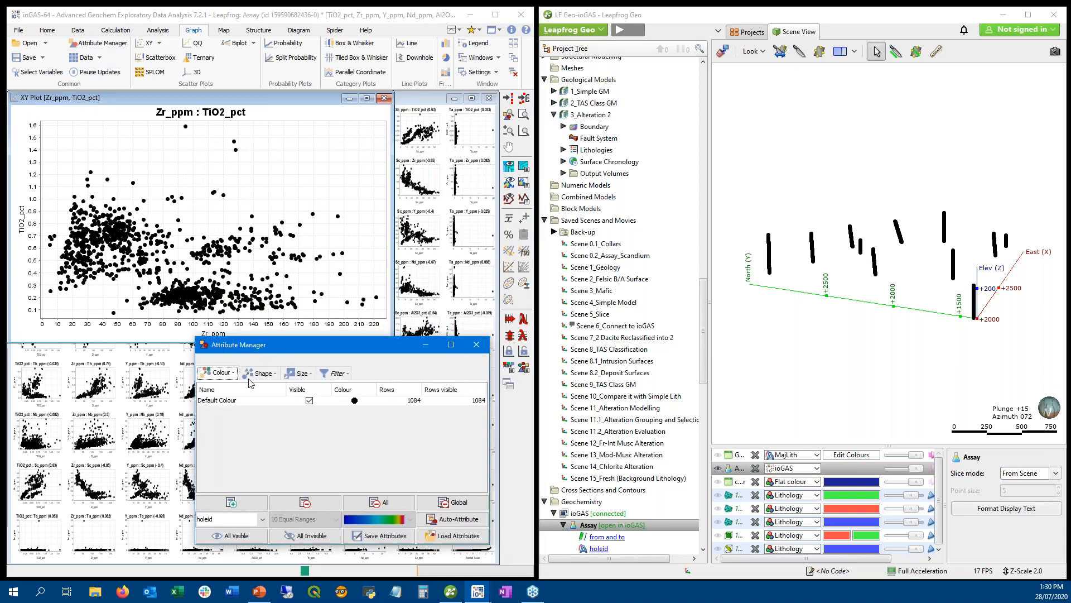
{"action": "left_click", "coordinate": [235, 504]}
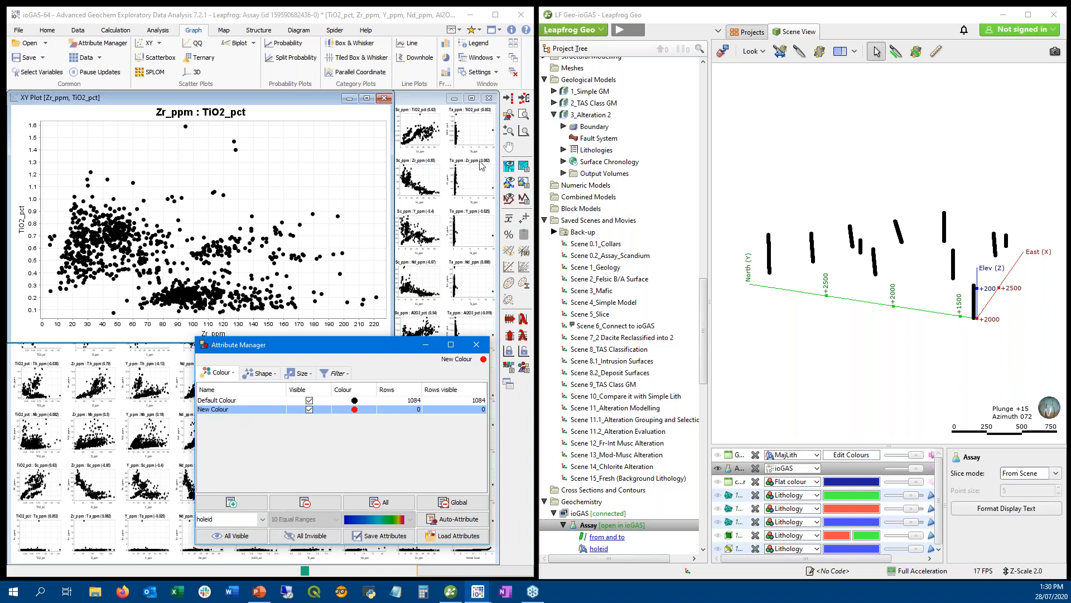
{"action": "left_click", "coordinate": [525, 101]}
{"action": "left_click", "coordinate": [331, 307]}
{"action": "left_click", "coordinate": [95, 316]}
{"action": "left_click", "coordinate": [108, 296]}
{"action": "left_click", "coordinate": [273, 267]}
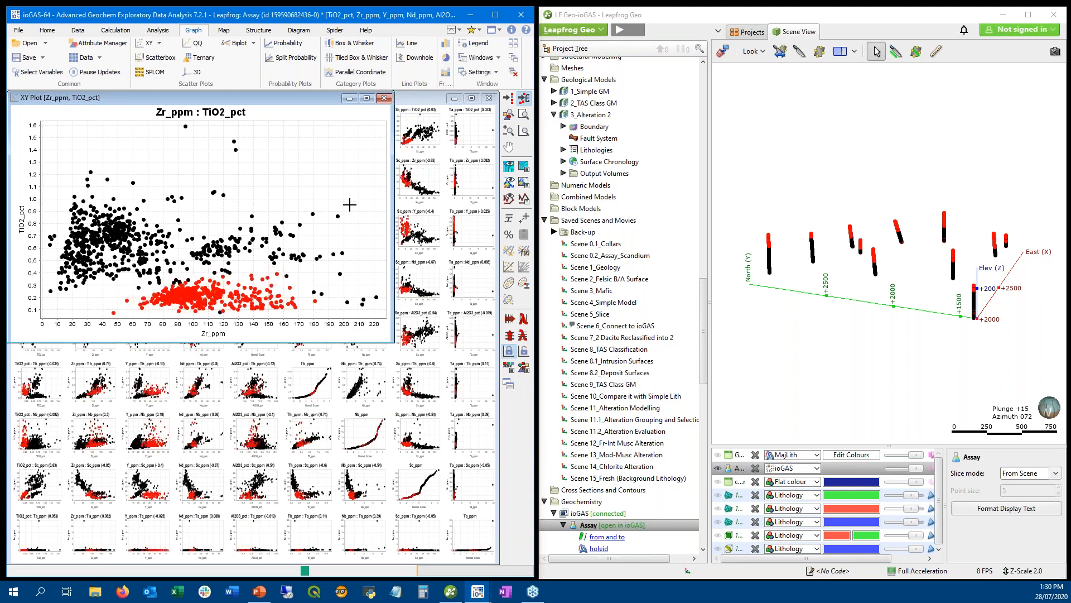
- Add a green colour attribute and assign it to the high-TiO2, low-Zr cluster on the XY plot
{"action": "left_click_drag", "start_coordinate": [150, 97], "coordinate": [226, 204]}
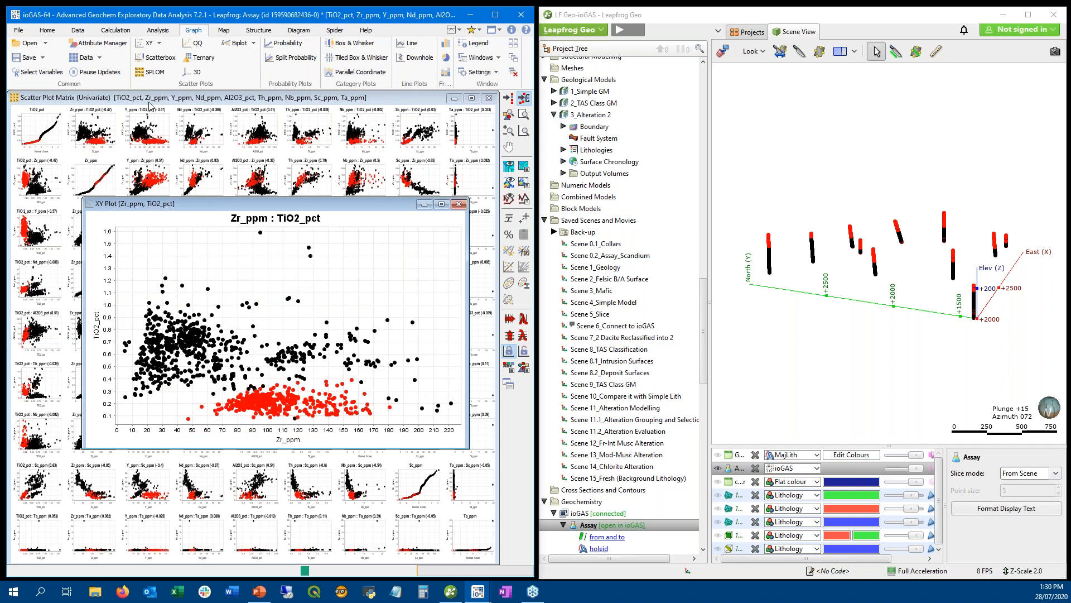
{"action": "left_click", "coordinate": [93, 43]}
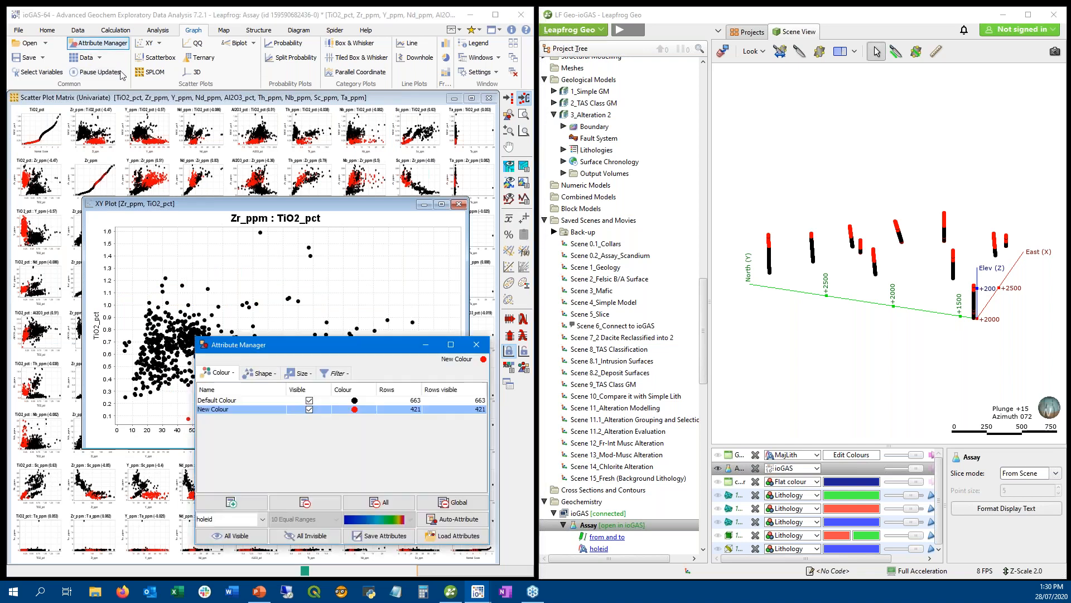
{"action": "left_click", "coordinate": [235, 512]}
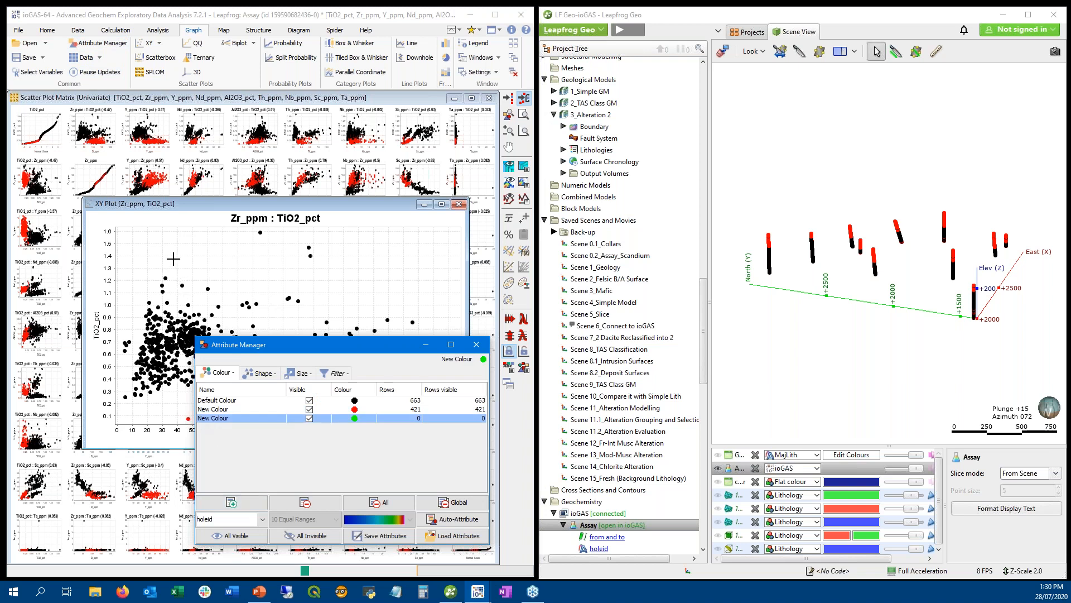
{"action": "mouse_move", "coordinate": [173, 259]}
{"action": "left_mouse_down"}
{"action": "mouse_move", "coordinate": [121, 333]}
{"action": "mouse_move", "coordinate": [125, 412]}
{"action": "mouse_move", "coordinate": [250, 377]}
{"action": "mouse_move", "coordinate": [293, 291]}
{"action": "left_mouse_up"}
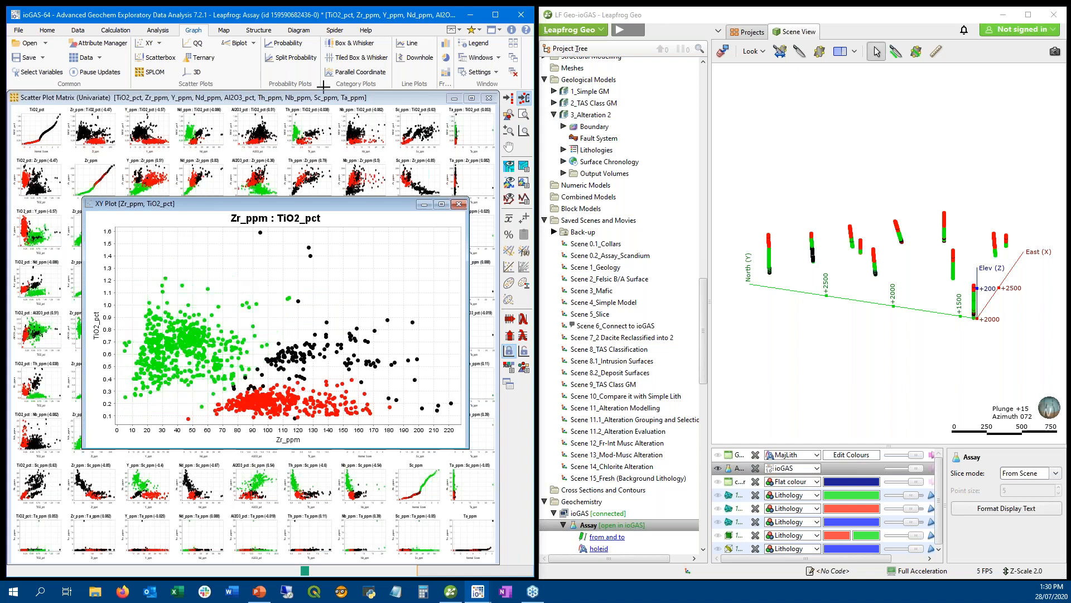
- Return to the scatter plot matrix and open its Sc_ppm versus Al2O3_pct cell as an XY plot to compare the coloured groups
{"action": "left_click", "coordinate": [337, 97]}
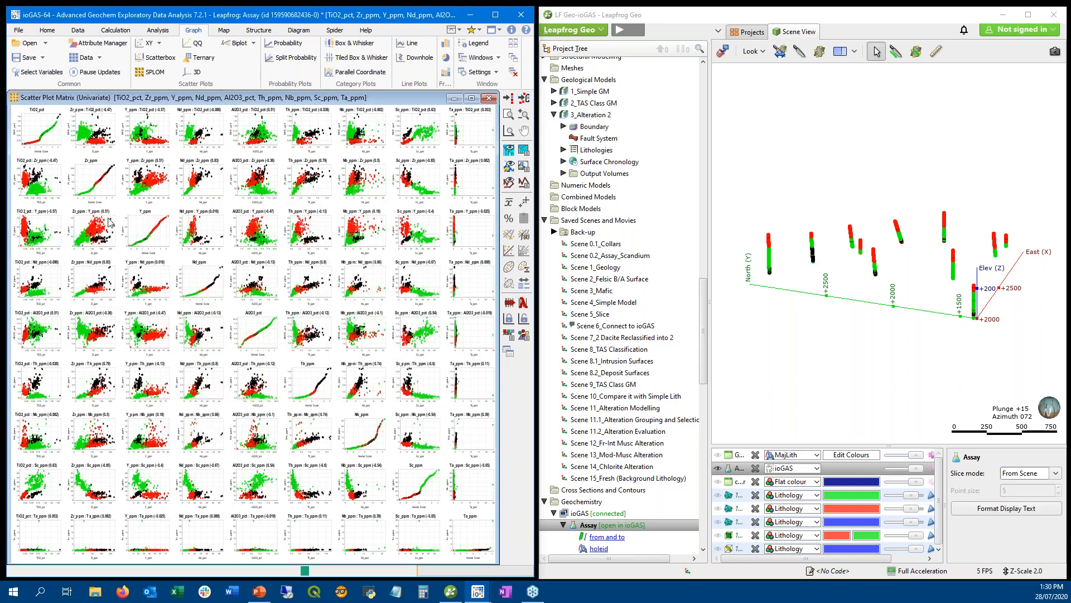
{"action": "right_click", "coordinate": [413, 324]}
{"action": "left_click", "coordinate": [466, 421]}
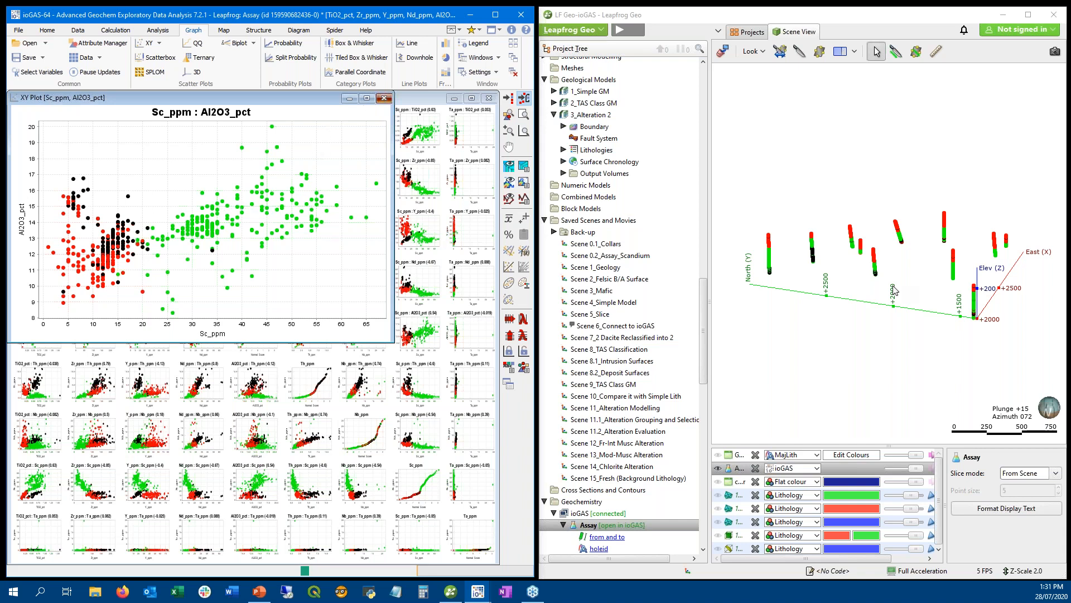
- Switch to Leapfrog Geo and inspect the coloured Assay drillholes from several angles, ending with the view looking west
{"action": "left_click_drag", "start_coordinate": [924, 284], "coordinate": [894, 271]}
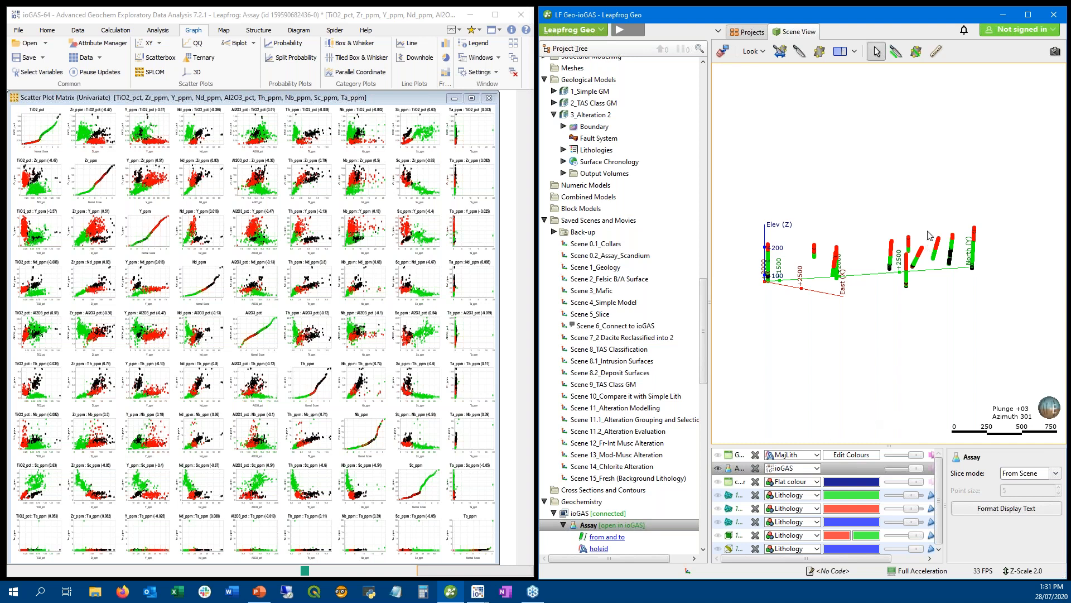
{"action": "scroll", "coordinate": [929, 267], "scroll_direction": "up", "scroll_amount": 3}
{"action": "left_click_drag", "start_coordinate": [923, 308], "coordinate": [917, 340]}
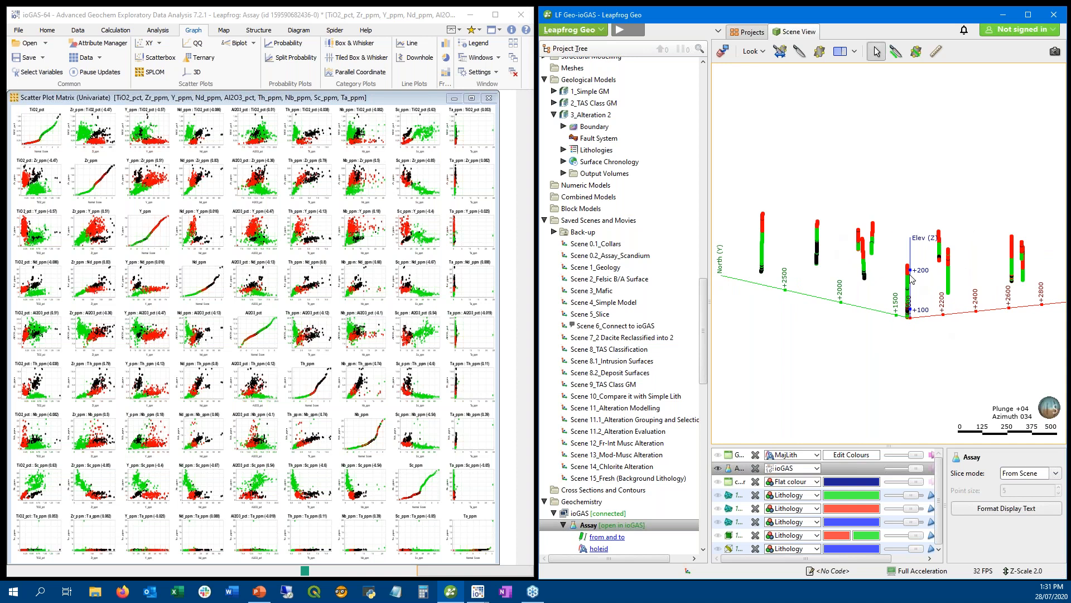
{"action": "left_click", "coordinate": [752, 51]}
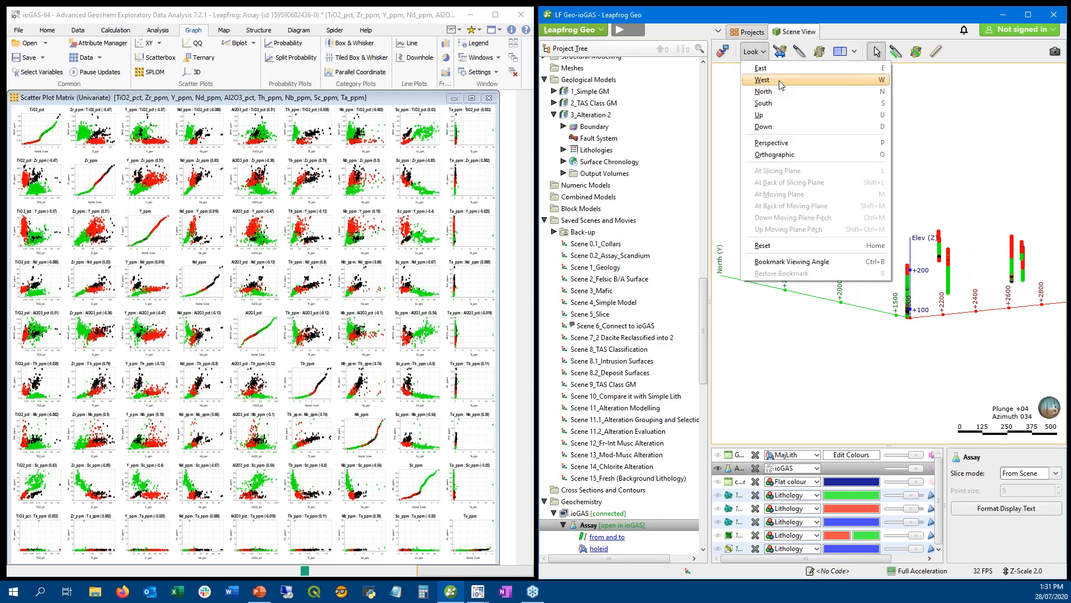
{"action": "left_click", "coordinate": [762, 79]}
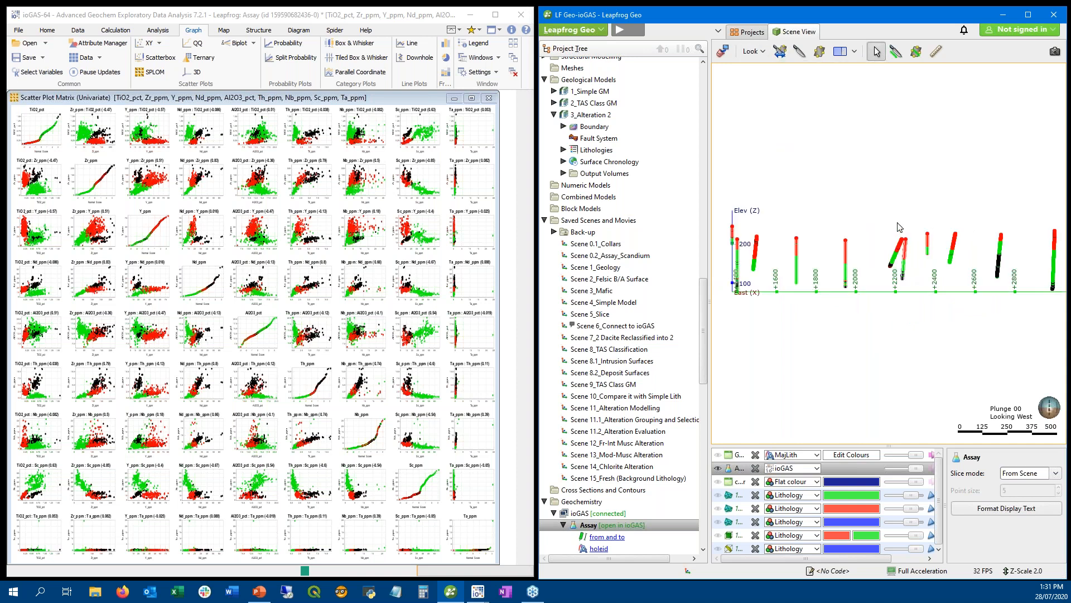
- Switch to ioGAS, delete all colour attributes from the Assay data, and minimize the scatter plot matrix and XY plot
{"action": "left_click", "coordinate": [101, 53]}
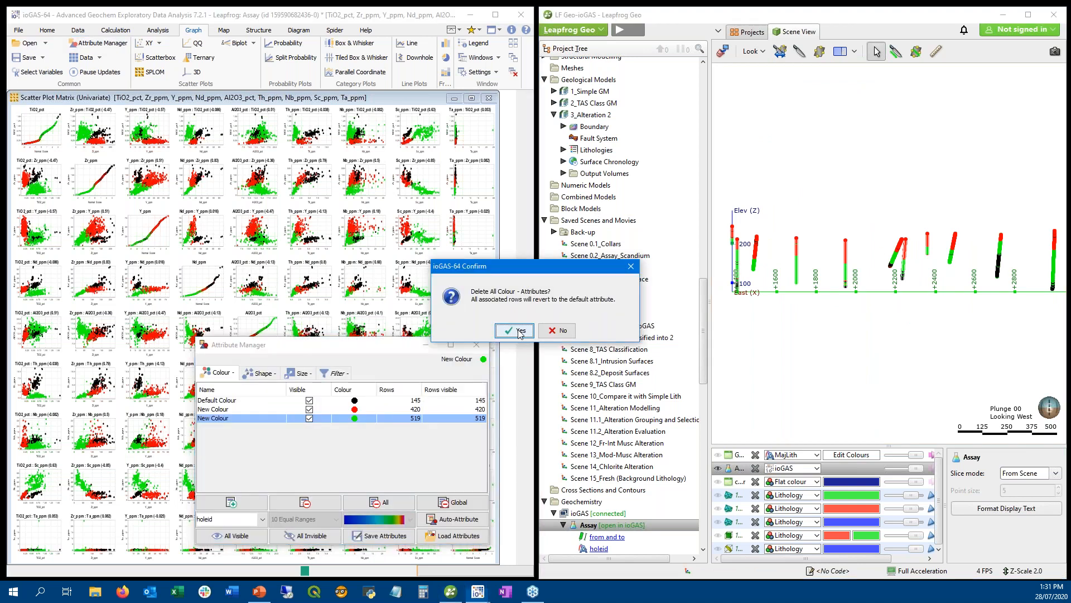
{"action": "left_click", "coordinate": [513, 333]}
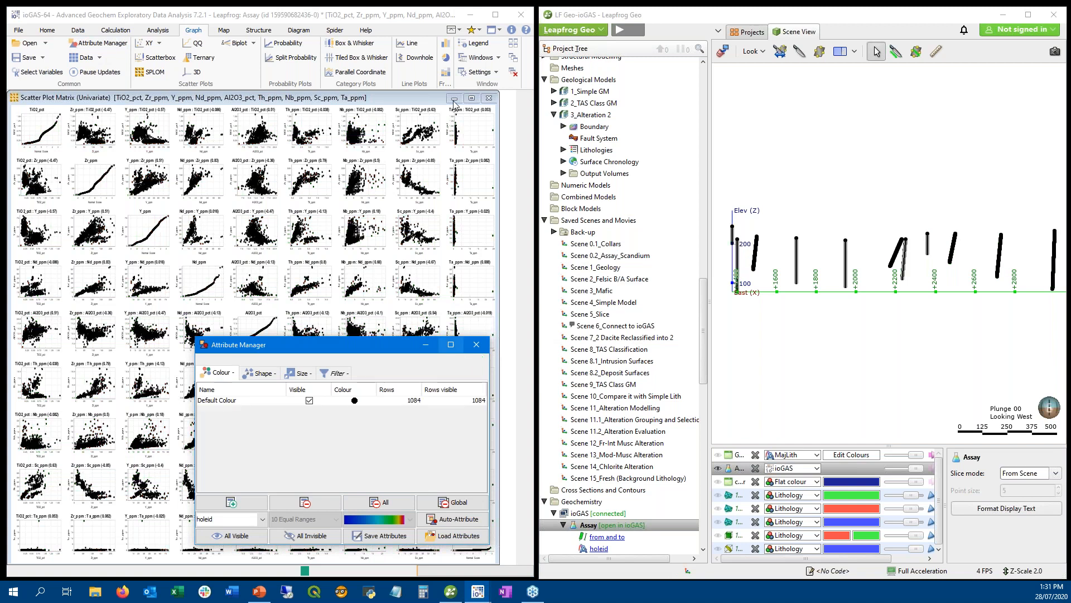
{"action": "left_click", "coordinate": [454, 99]}
{"action": "left_click", "coordinate": [427, 204]}
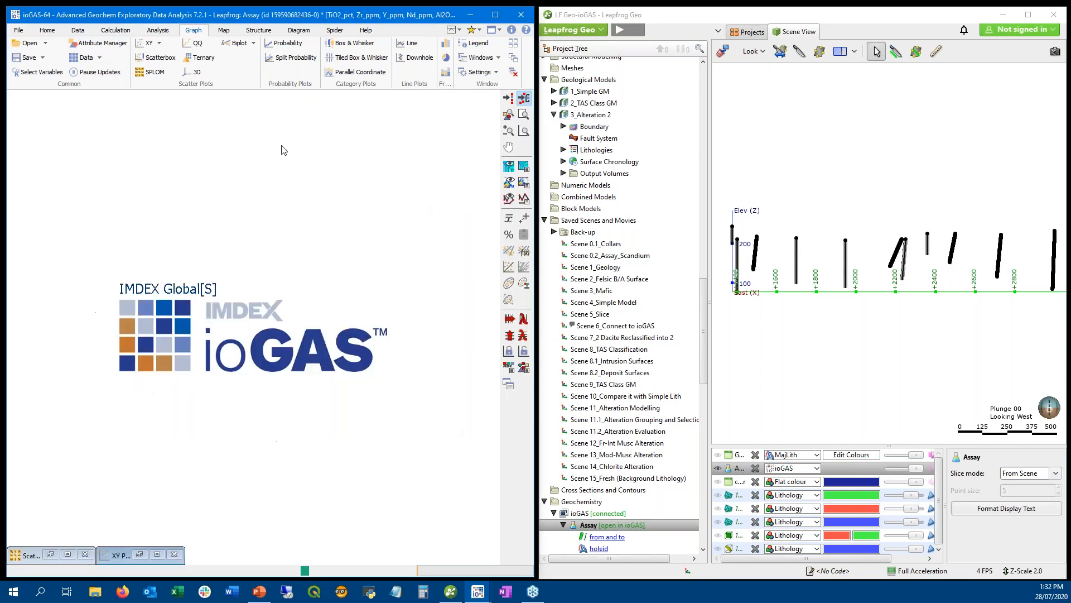
- Open the provided major-element rock classification diagram TAS Volcanic (Le Maitre et al, 1989) and enlarge its window
{"action": "left_click", "coordinate": [298, 31]}
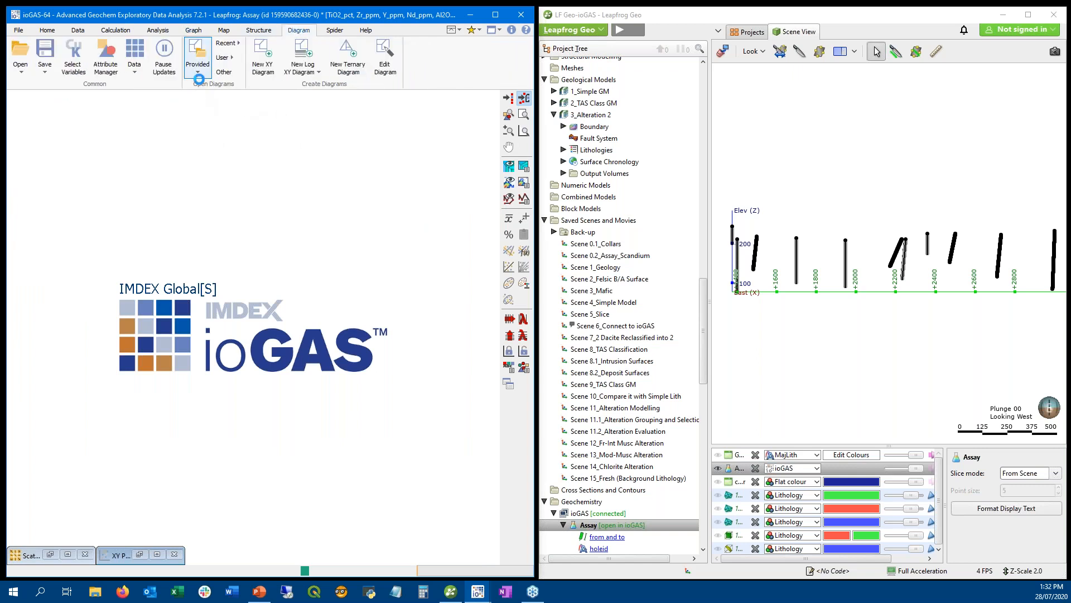
{"action": "left_click", "coordinate": [199, 77]}
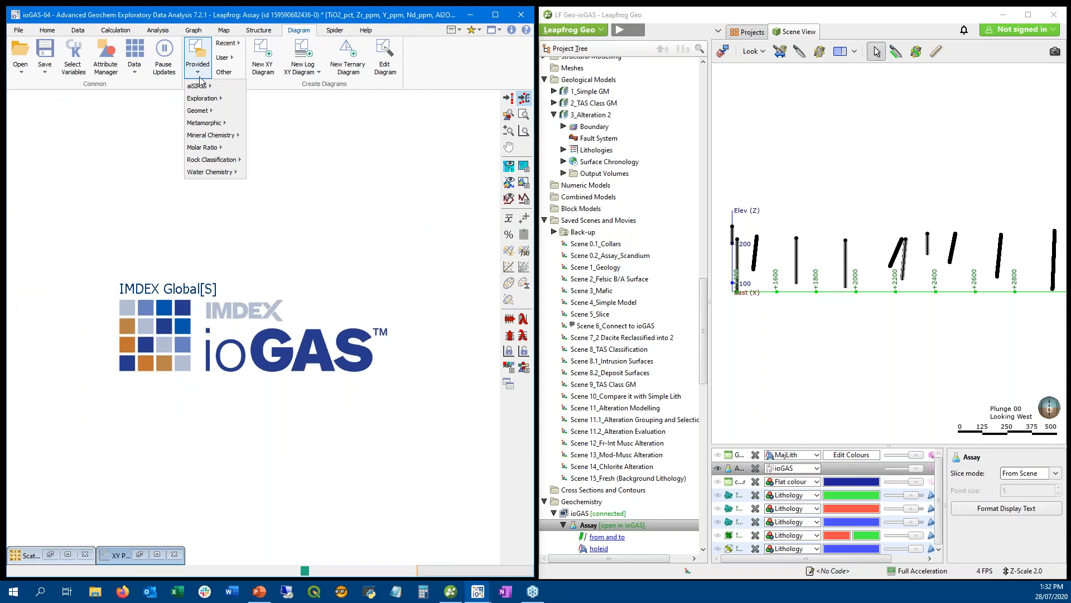
{"action": "mouse_move", "coordinate": [212, 159]}
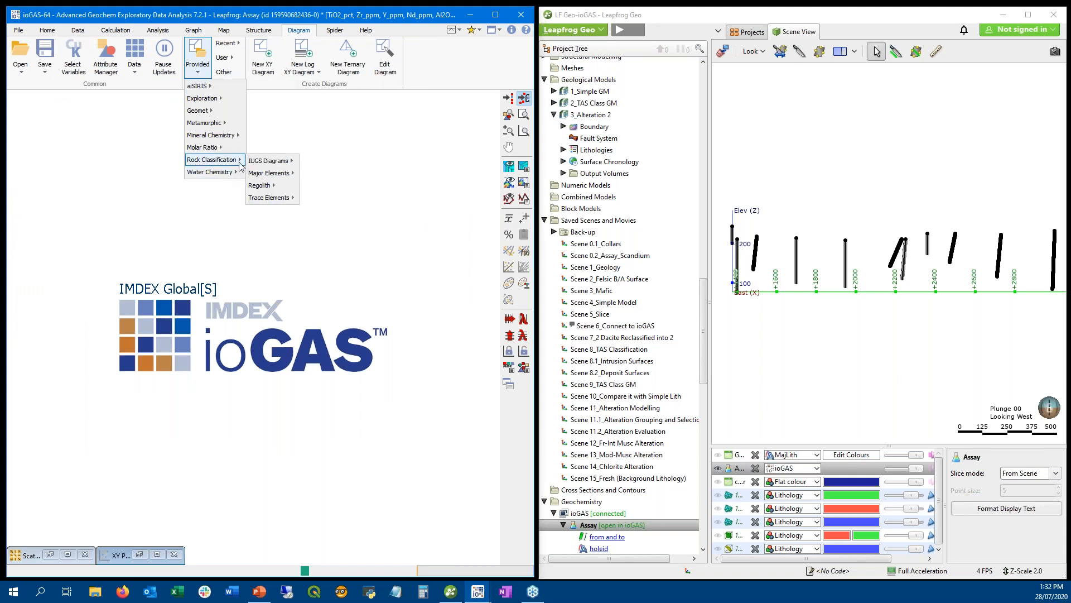
{"action": "mouse_move", "coordinate": [267, 173]}
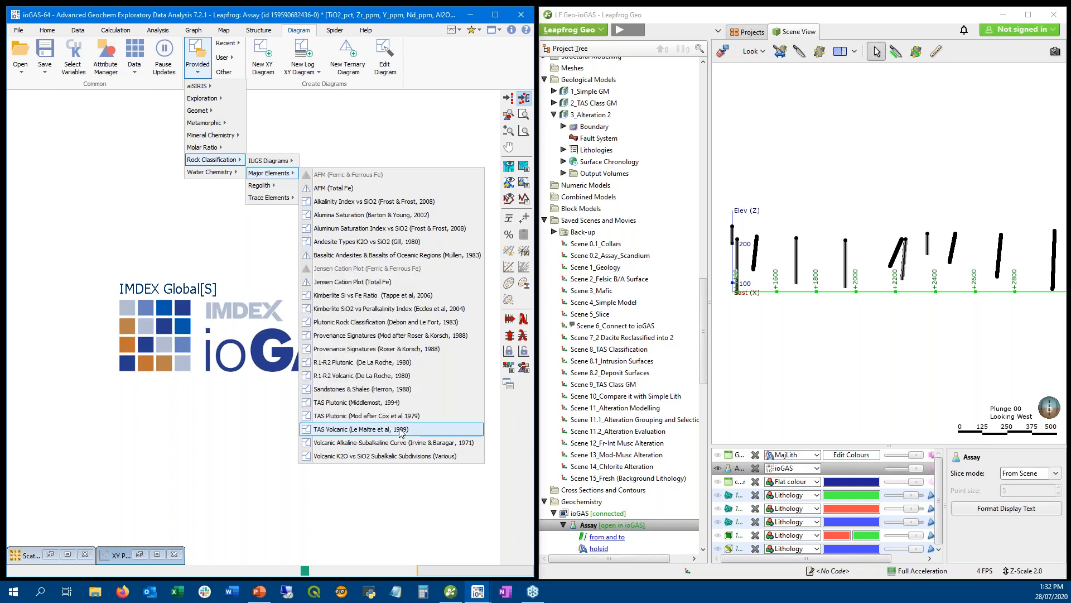
{"action": "left_click", "coordinate": [400, 429]}
{"action": "key", "text": "Return"}
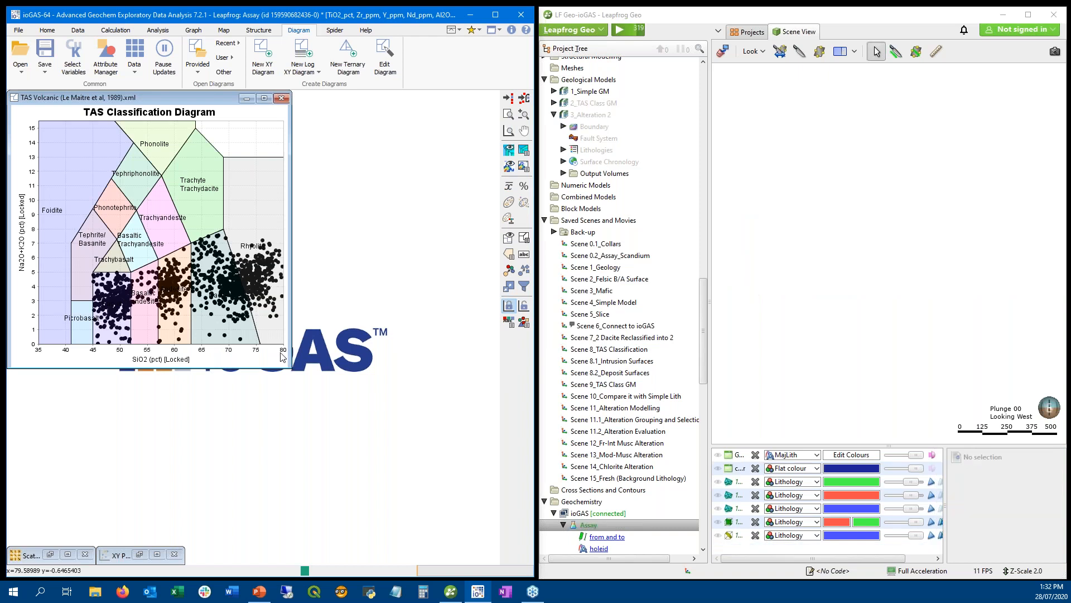
{"action": "left_click_drag", "start_coordinate": [299, 369], "coordinate": [380, 402]}
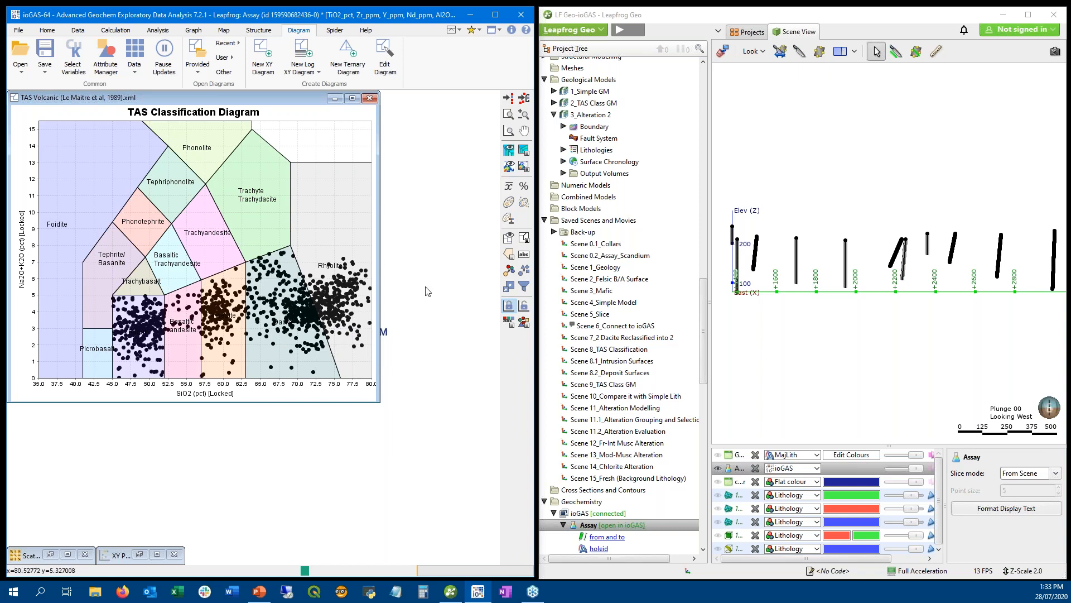
- Colour the rows by the TAS diagram's polygons and view the classified drillholes in Leapfrog Geo looking east
{"action": "left_click", "coordinate": [511, 273]}
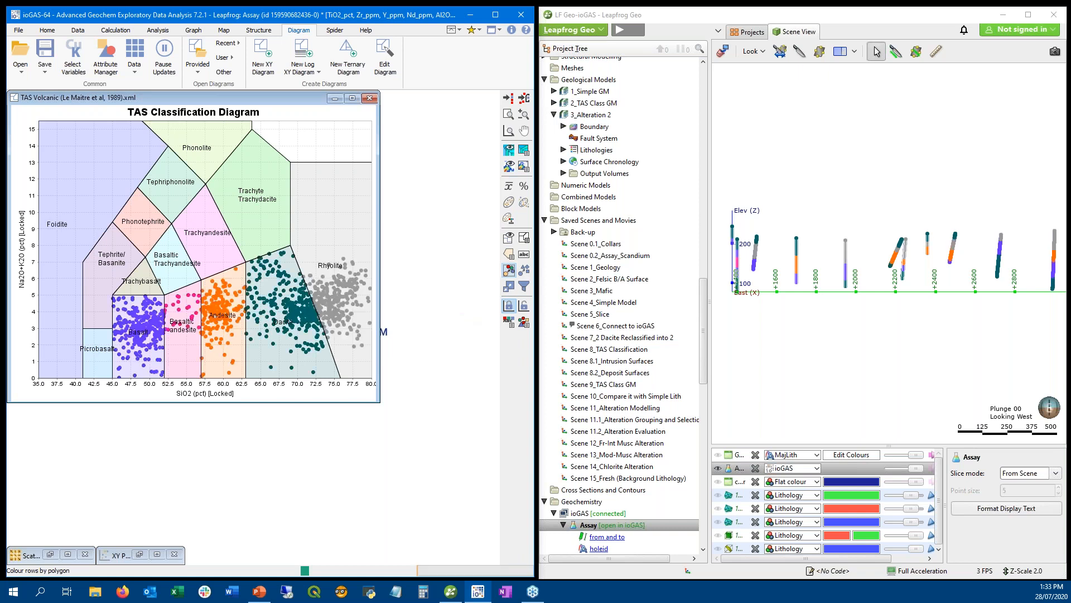
{"action": "left_click", "coordinate": [971, 264]}
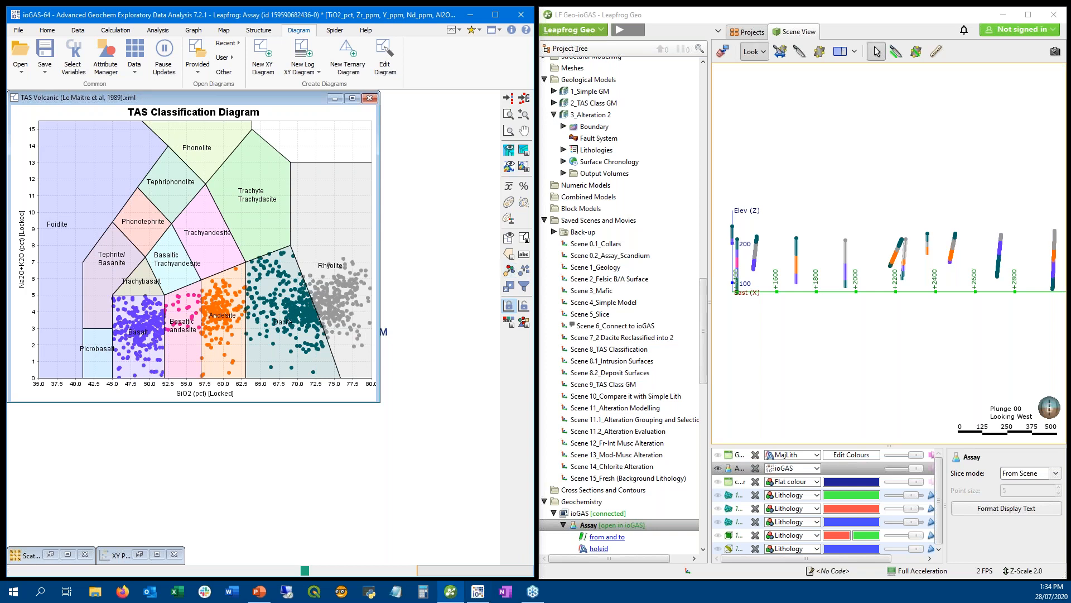
{"action": "left_click", "coordinate": [768, 116]}
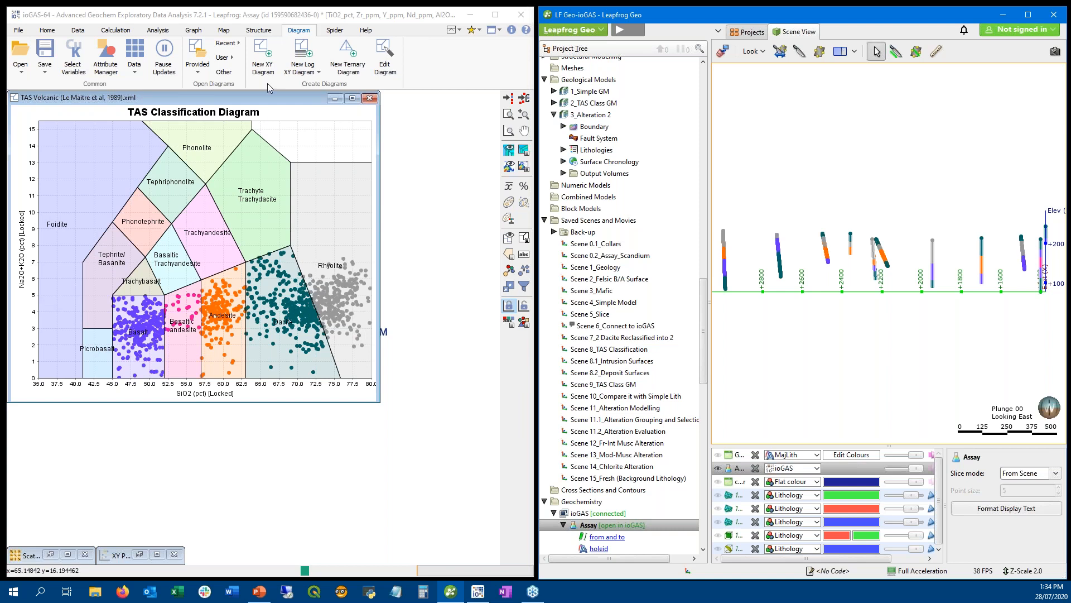
- Open the provided trace-element rock classification diagram Volcanic Rocks Modified (Pearce, 1996) and enlarge its window
{"action": "left_click", "coordinate": [197, 78]}
{"action": "mouse_move", "coordinate": [212, 159]}
{"action": "mouse_move", "coordinate": [291, 199]}
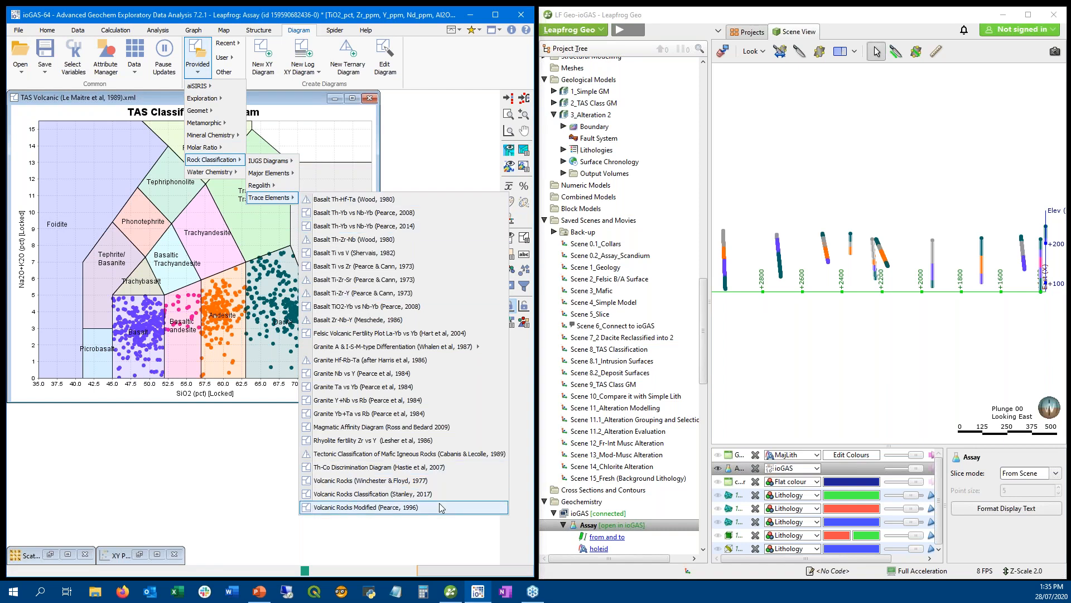
{"action": "mouse_move", "coordinate": [441, 507]}
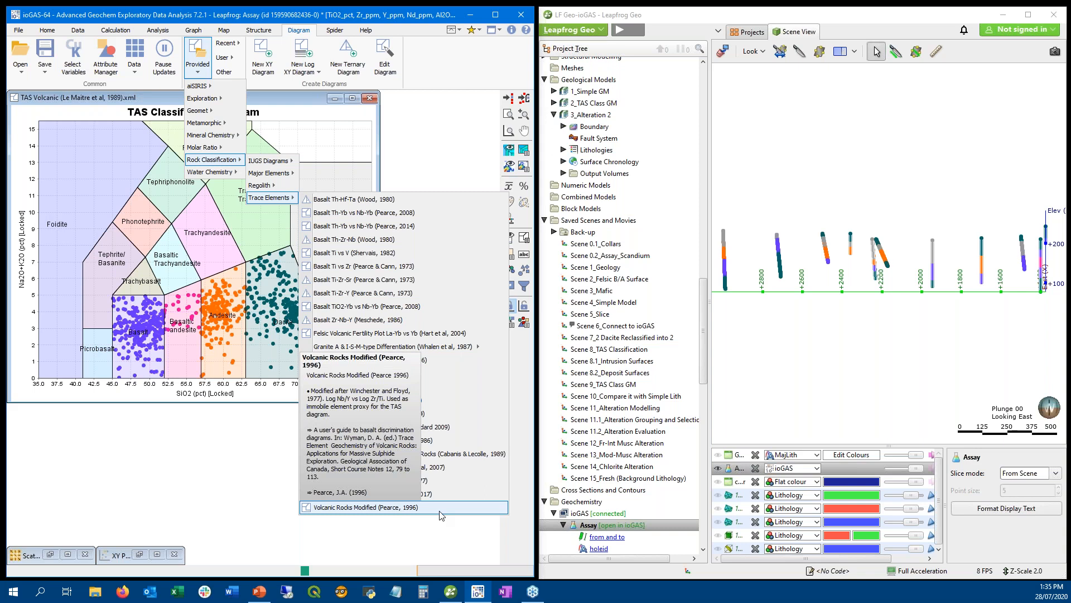
{"action": "left_click", "coordinate": [442, 509]}
{"action": "left_click", "coordinate": [508, 327]}
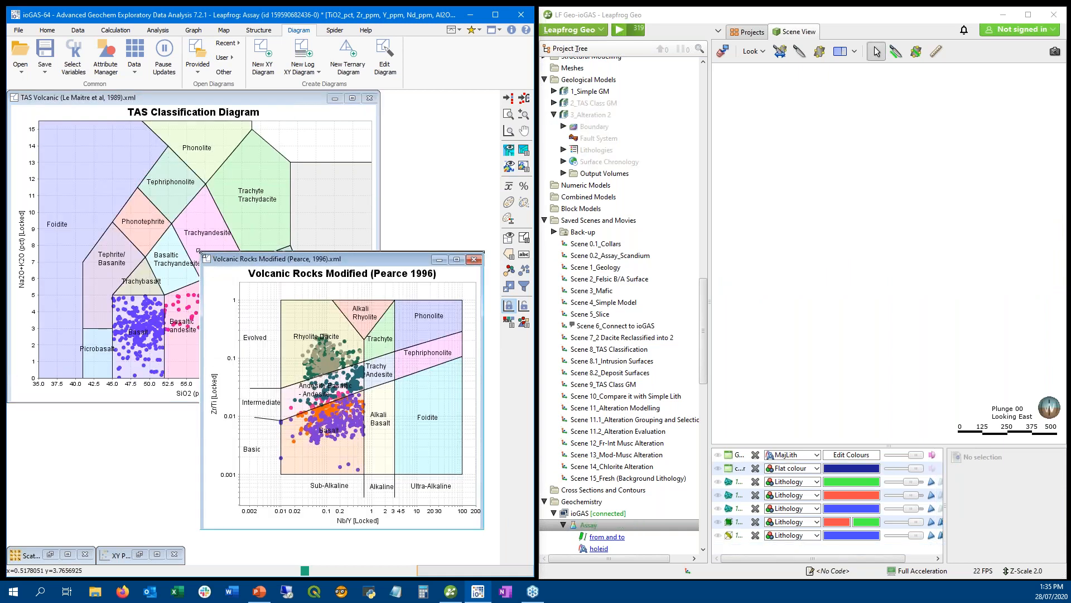
{"action": "left_click_drag", "start_coordinate": [199, 251], "coordinate": [135, 143]}
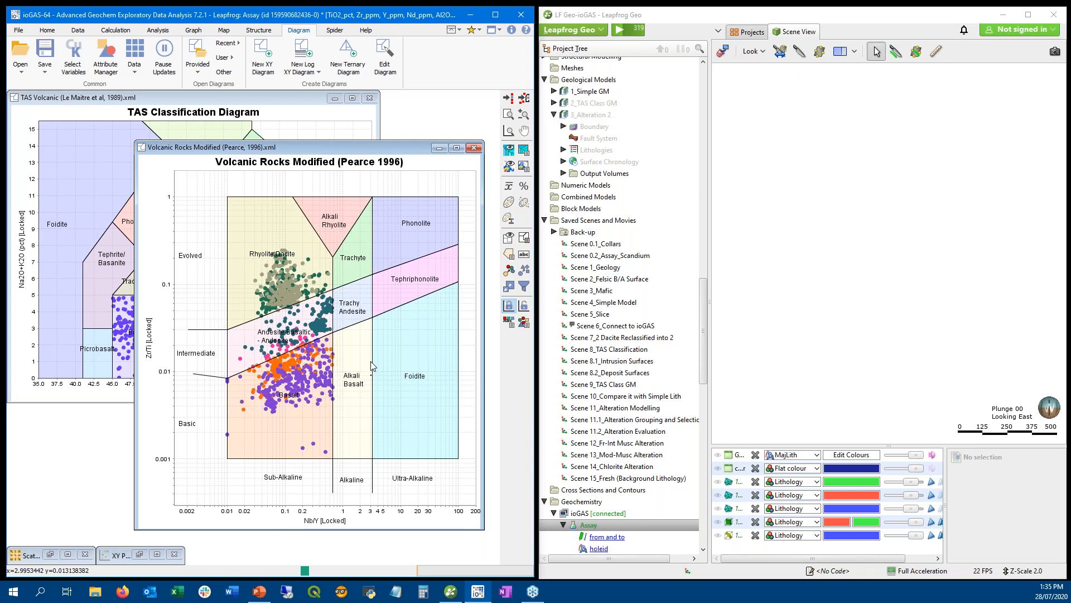
- Compare the coloured rock classes between the TAS Volcanic diagram and the Pearce 1996 diagram
{"action": "left_click", "coordinate": [255, 100]}
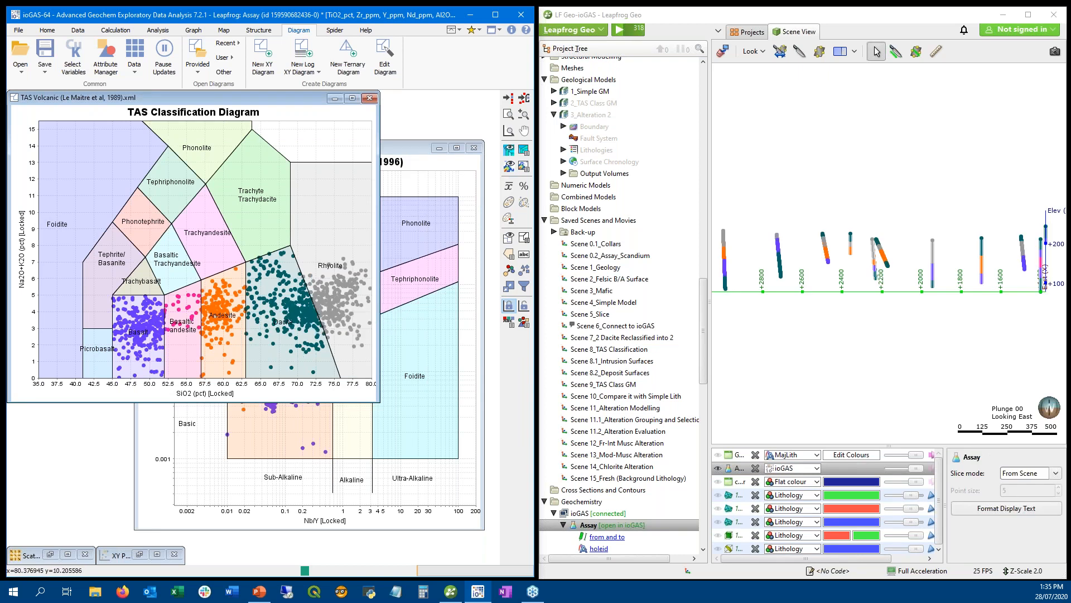
{"action": "left_click", "coordinate": [414, 150]}
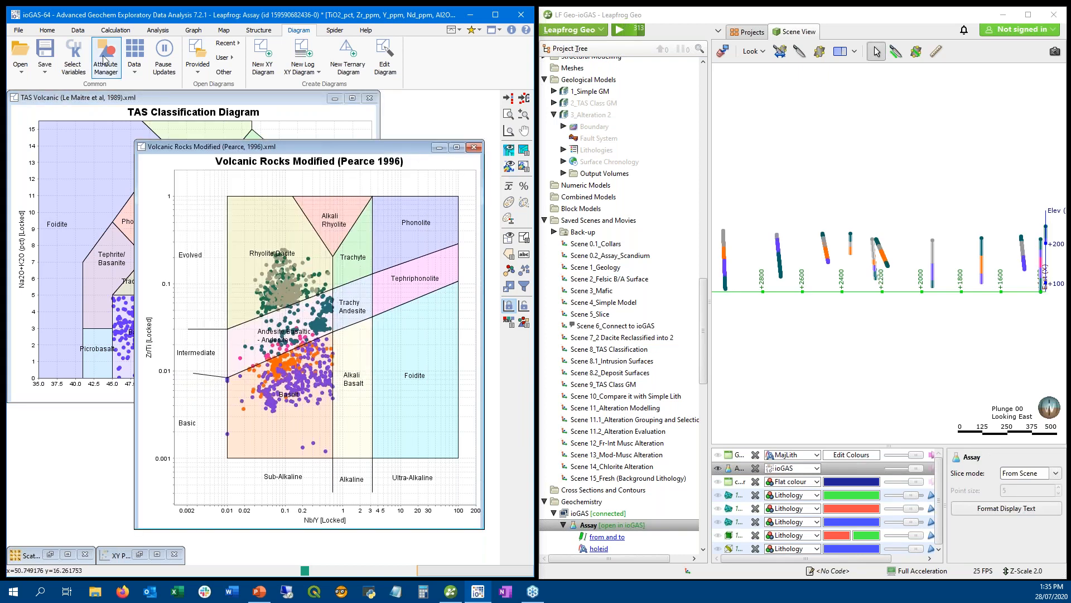
{"action": "mouse_move", "coordinate": [329, 316]}
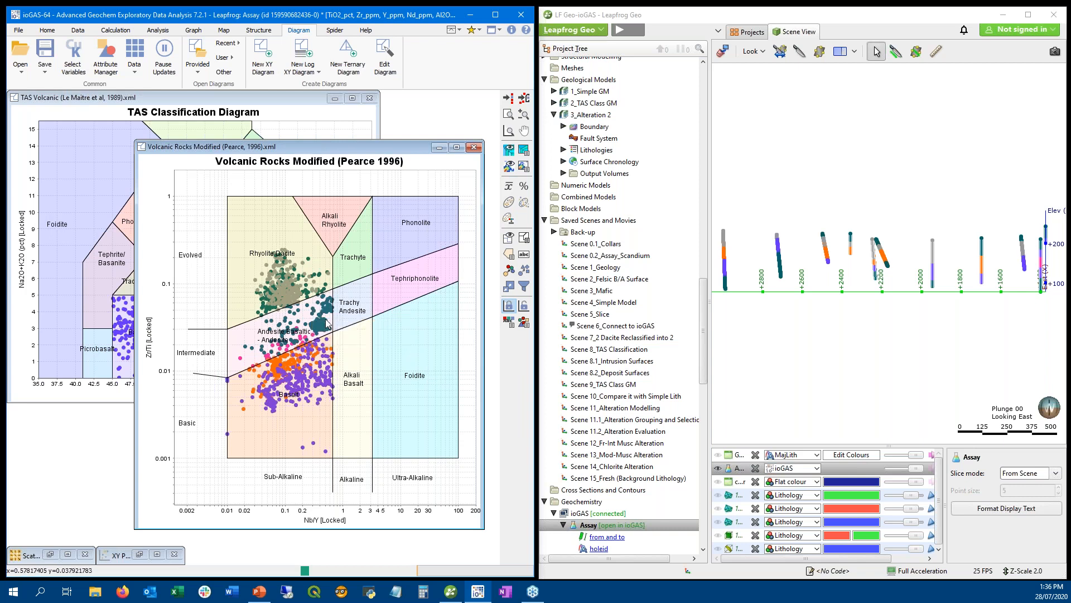
- Hide all colour groups of the TAS classification except Dacite
{"action": "left_click", "coordinate": [106, 57]}
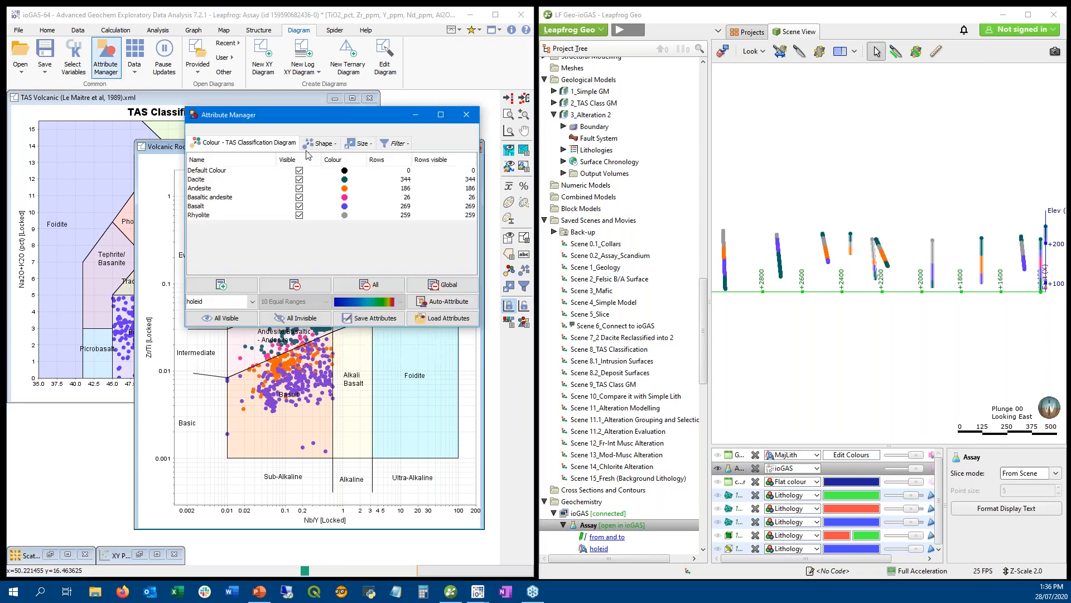
{"action": "left_click", "coordinate": [300, 321]}
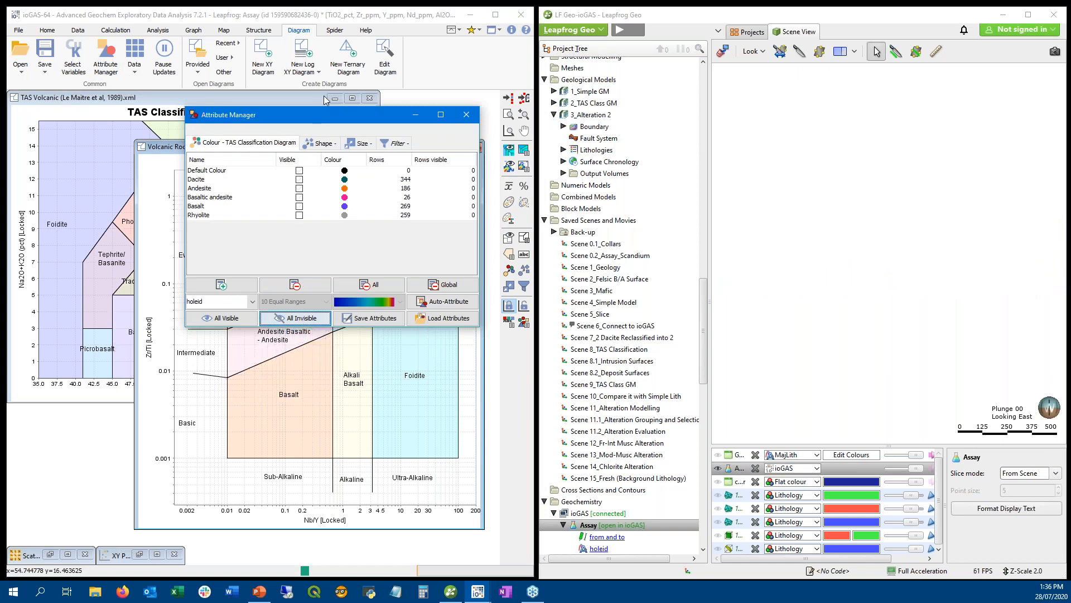
{"action": "left_click", "coordinate": [299, 179]}
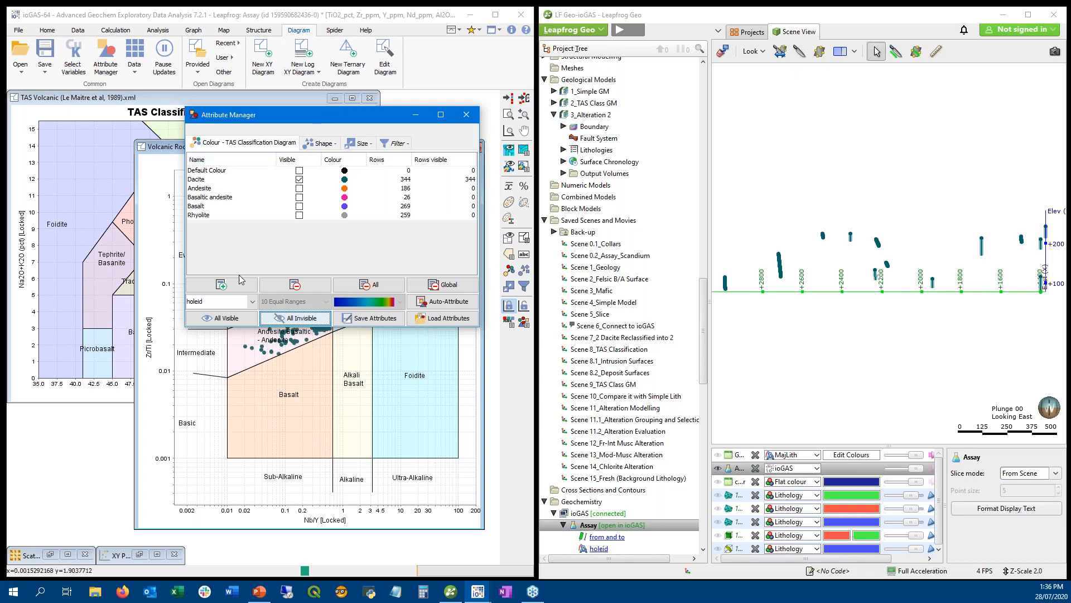
- Add a new colour attribute named ABA and make it the active colour for attributing
{"action": "left_click", "coordinate": [221, 284]}
{"action": "left_click", "coordinate": [232, 225]}
{"action": "left_click", "coordinate": [232, 225]}
{"action": "type", "text": "ABA"}
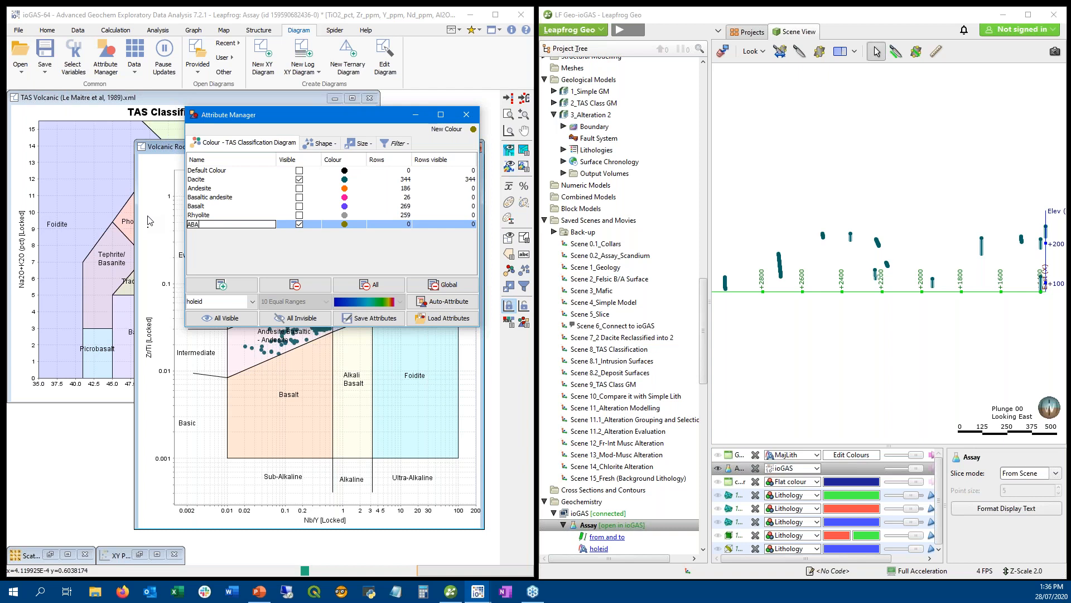
{"action": "key", "text": "Return"}
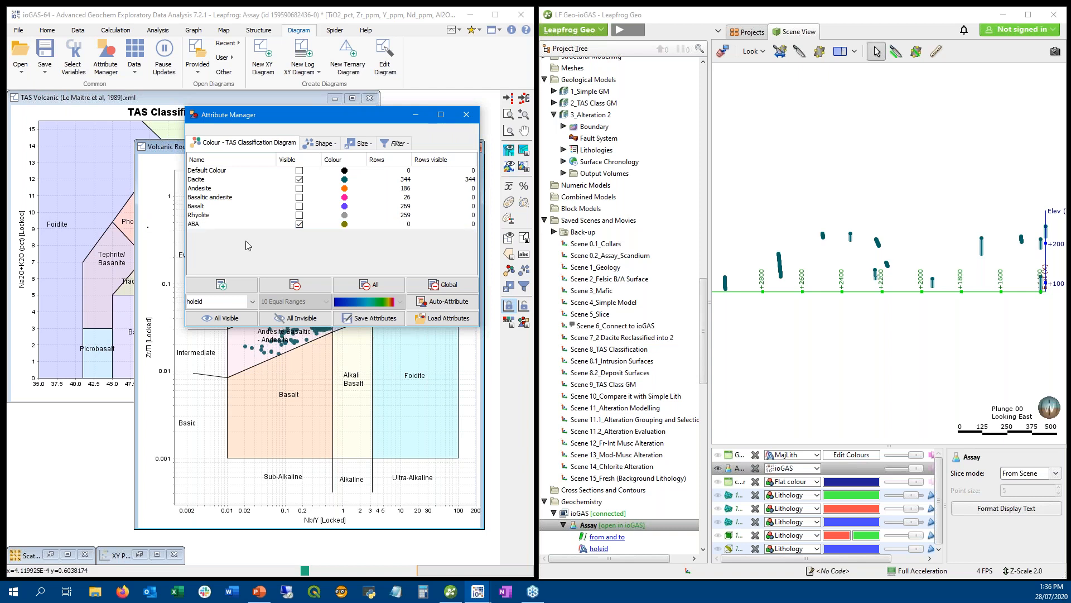
{"action": "left_click", "coordinate": [198, 225]}
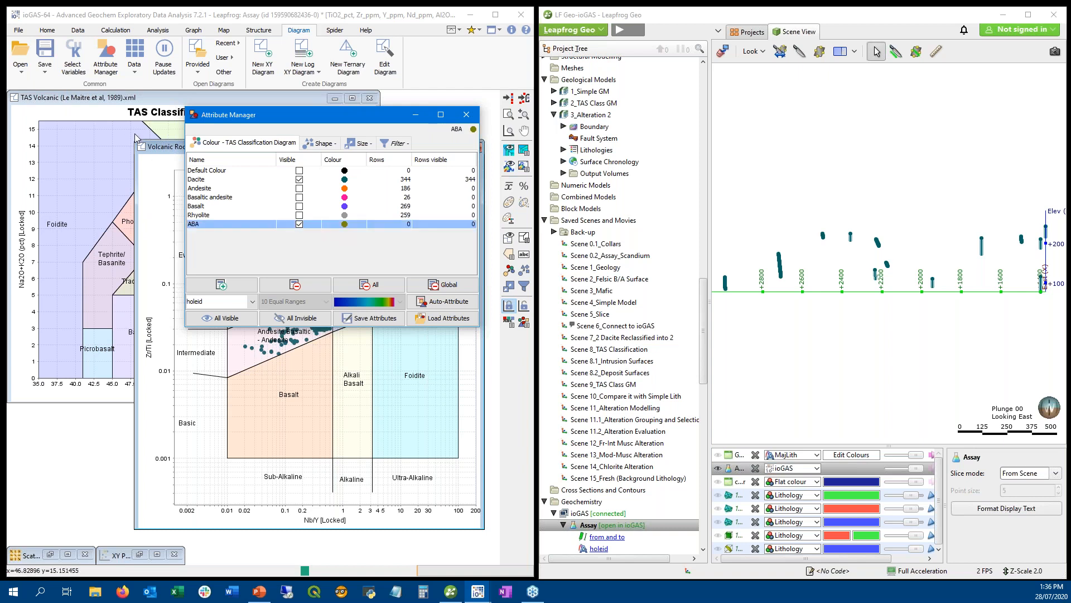
- Draw a polygon around the Andesite/Basaltic-Andesite field on the Pearce 1996 diagram to assign its visible dacite points to ABA
{"action": "left_click", "coordinate": [160, 153]}
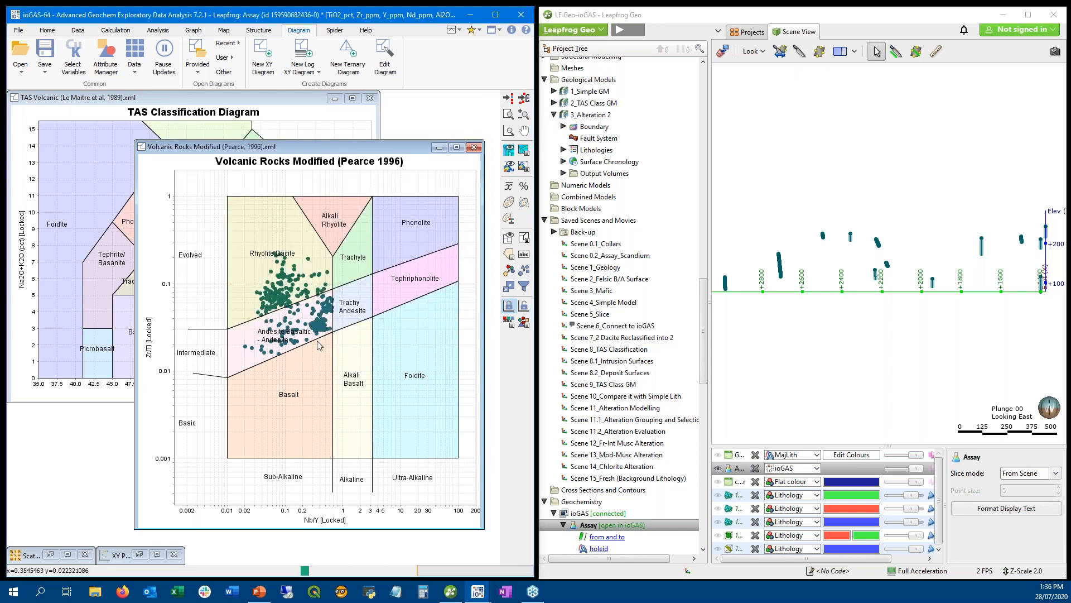
{"action": "left_click", "coordinate": [102, 65]}
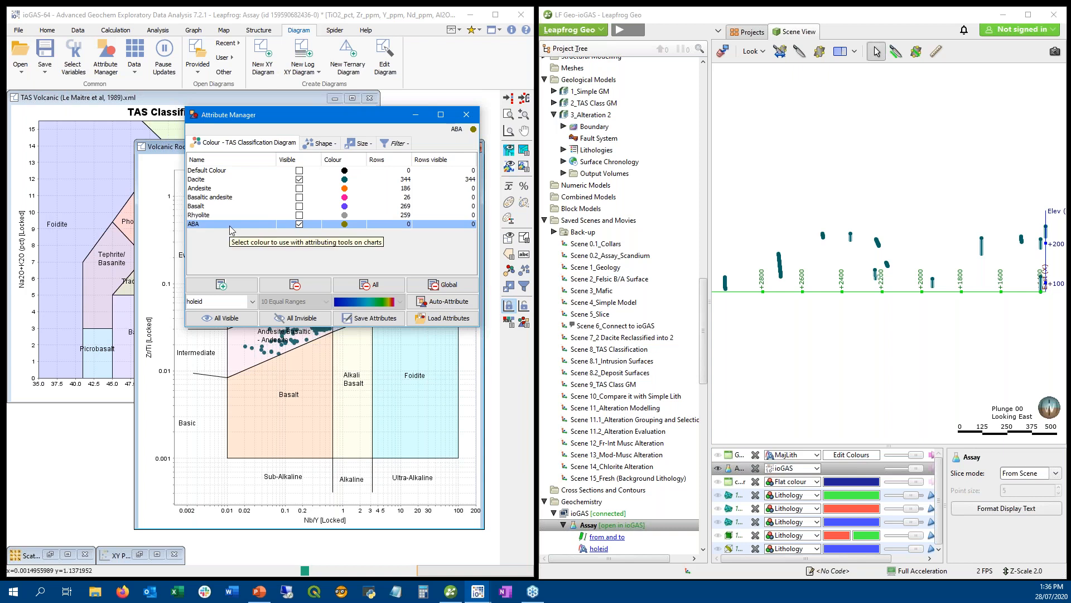
{"action": "left_click", "coordinate": [166, 153]}
{"action": "left_click", "coordinate": [232, 326]}
{"action": "left_click", "coordinate": [231, 377]}
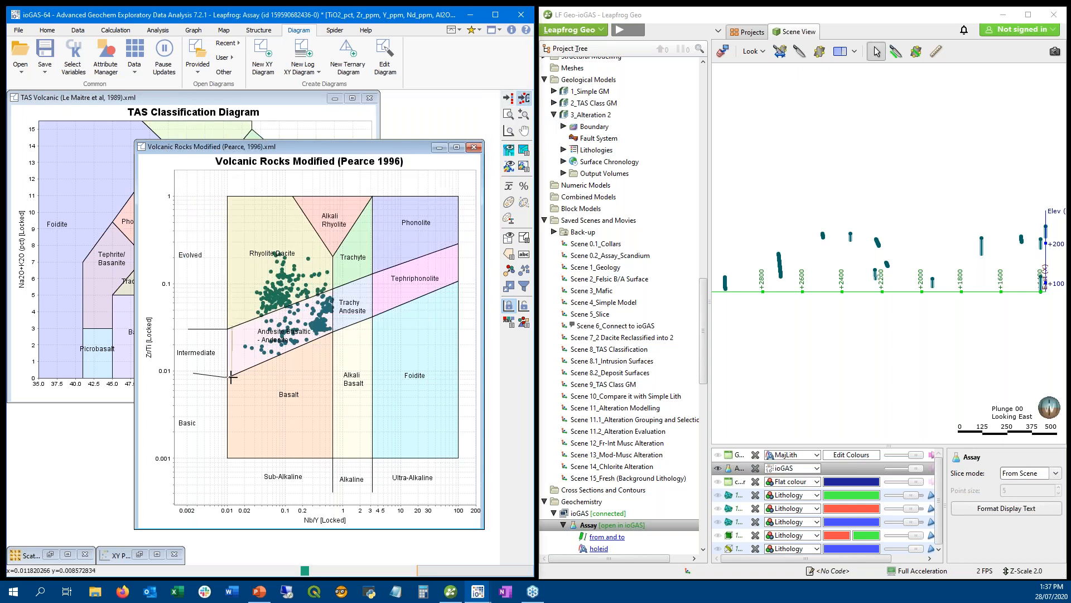
{"action": "left_click", "coordinate": [334, 335]}
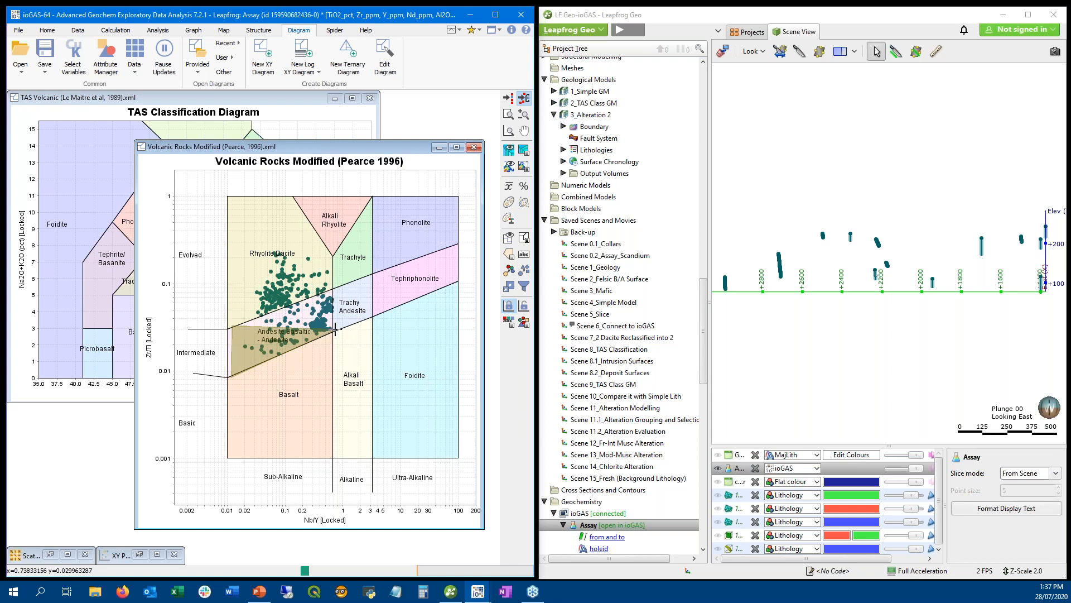
{"action": "double_click", "coordinate": [341, 285]}
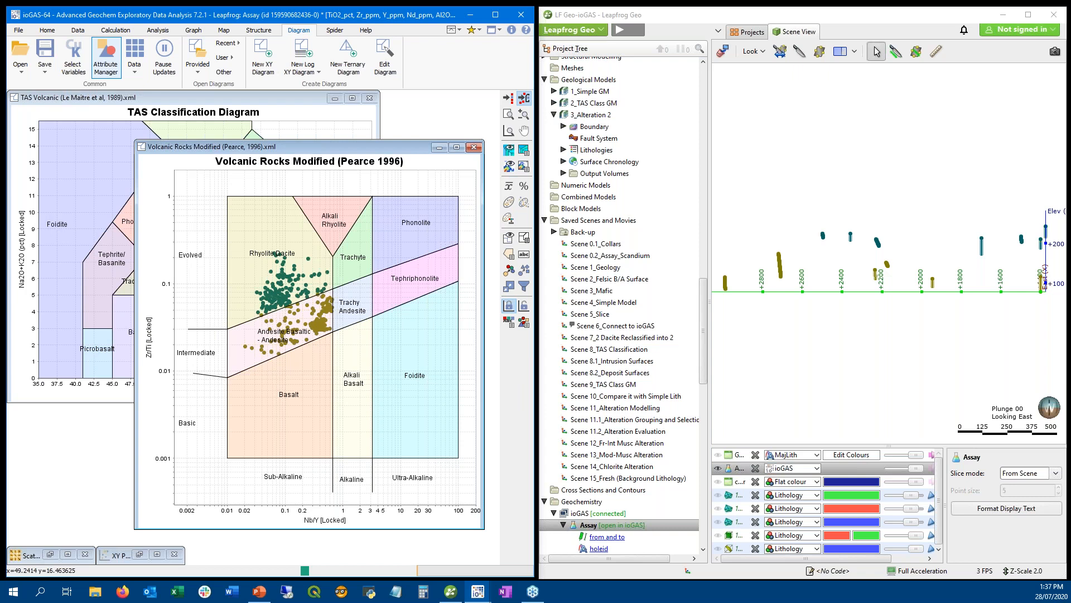
- Make all colour groups visible again and compare the ABA points on the Pearce 1996 and TAS diagrams
{"action": "left_click", "coordinate": [106, 56]}
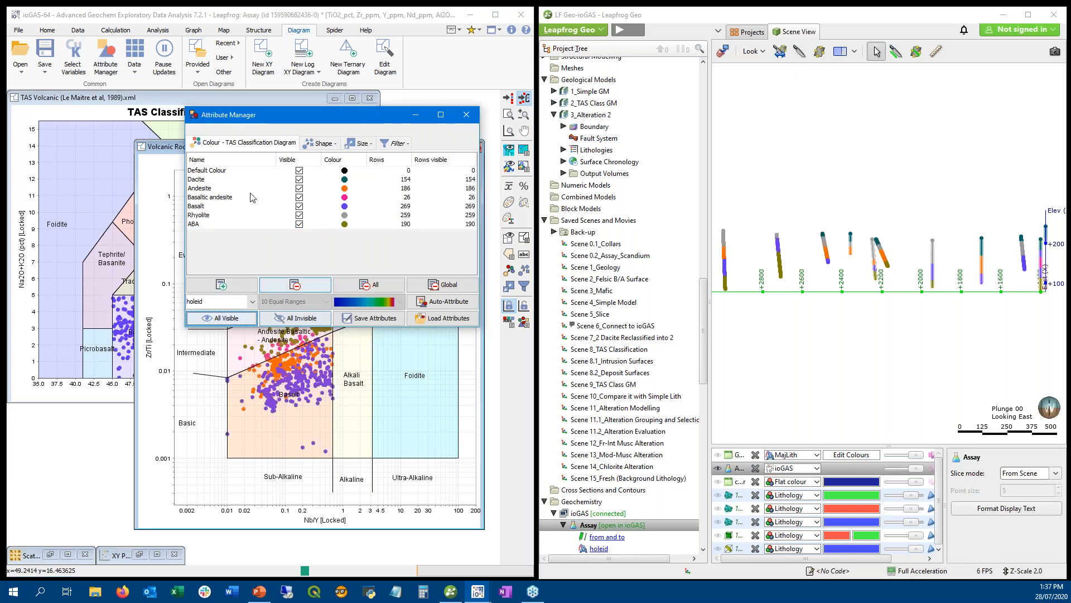
{"action": "left_click_drag", "start_coordinate": [157, 147], "coordinate": [123, 153]}
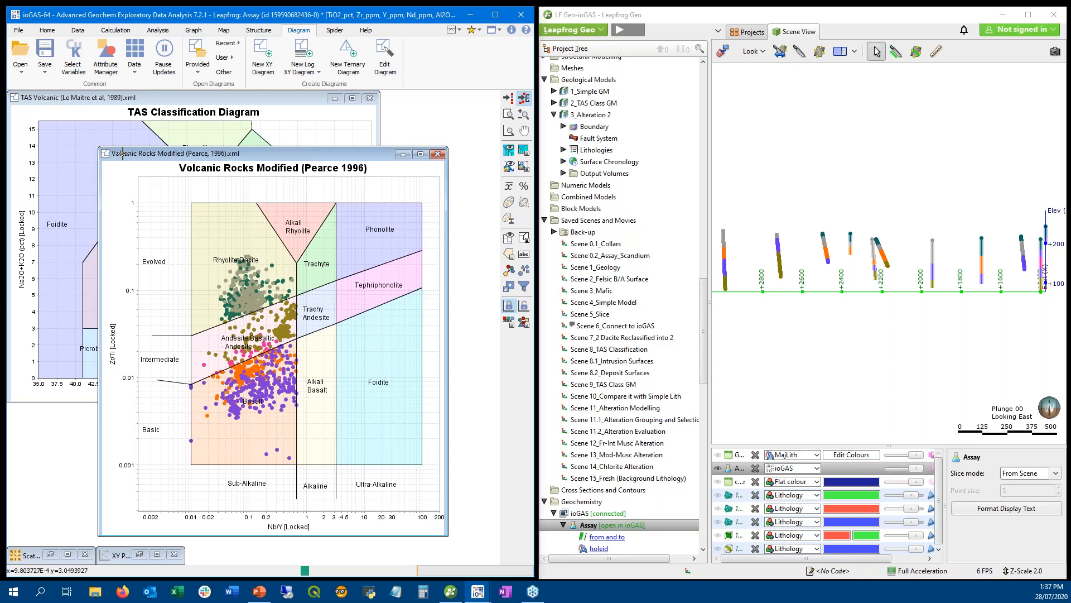
{"action": "left_click", "coordinate": [185, 99]}
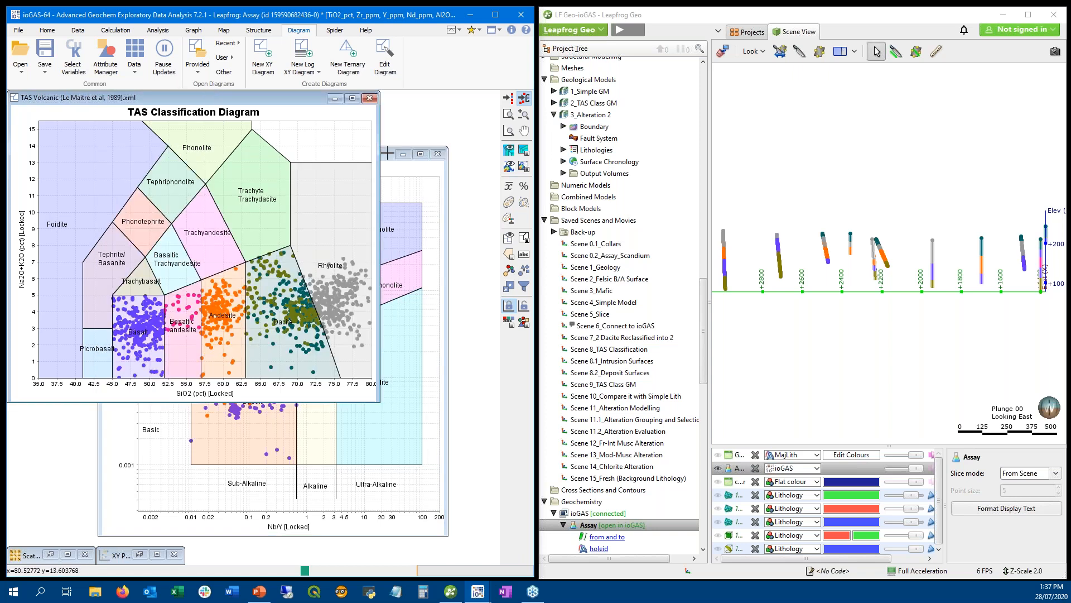
{"action": "left_click", "coordinate": [387, 152]}
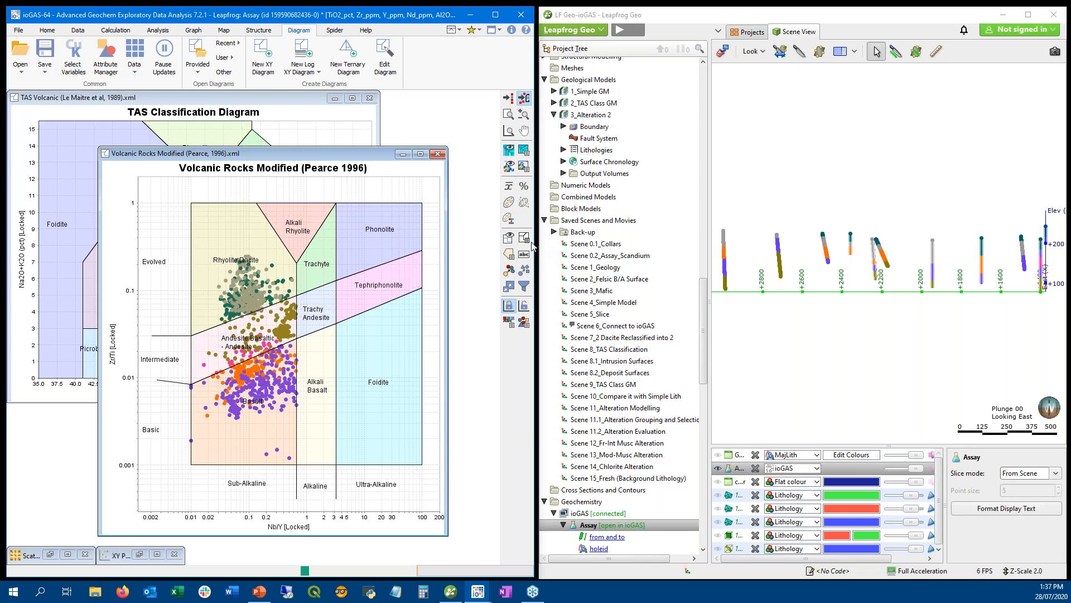
- Auto-attribute the point shapes by the MajLith column
{"action": "left_click", "coordinate": [104, 59]}
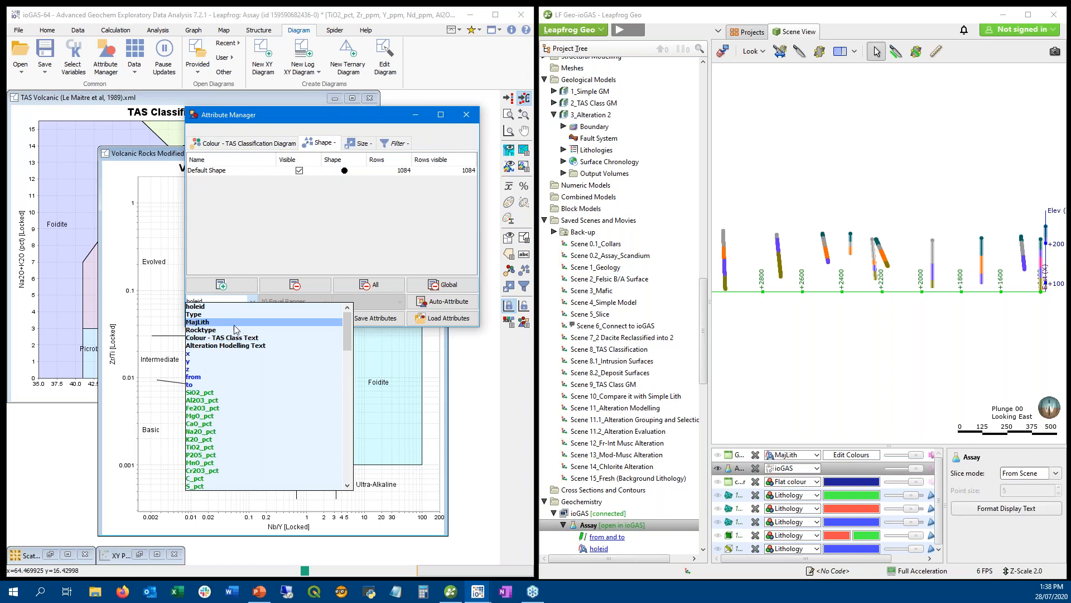
{"action": "left_click", "coordinate": [236, 327]}
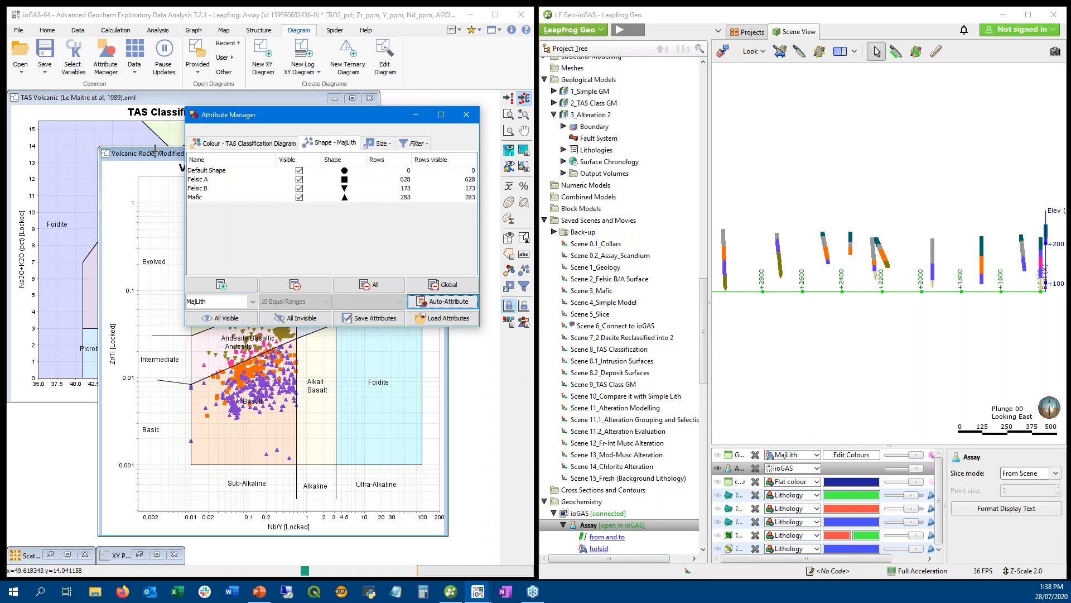
{"action": "left_click", "coordinate": [113, 73]}
{"action": "left_click", "coordinate": [106, 65]}
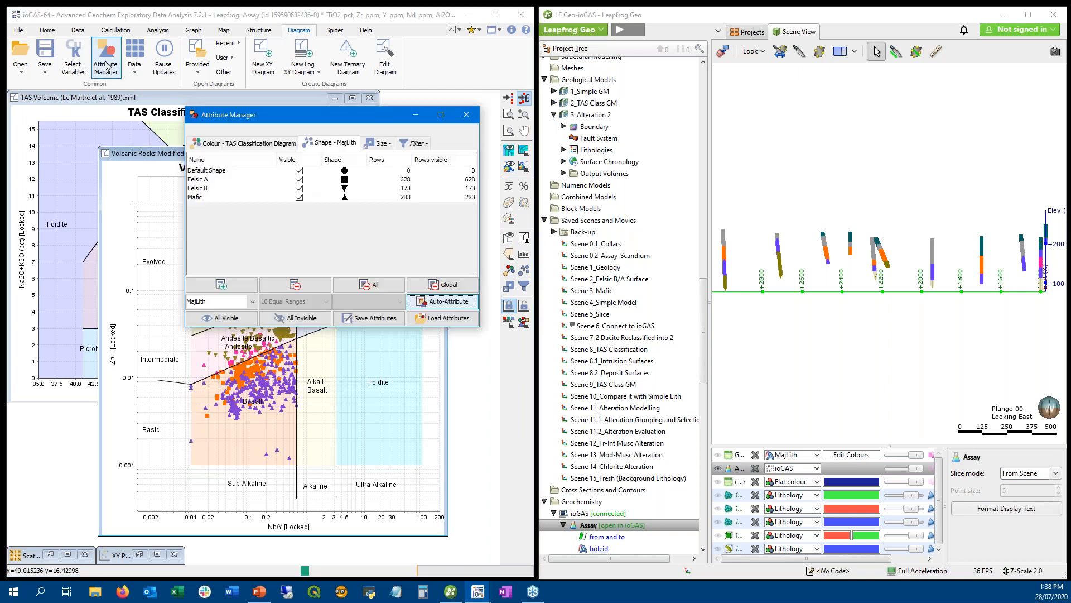
- Show the Felsic A, Felsic B and Mafic shape groups one at a time on the Pearce diagram, ending with all groups visible
{"action": "left_click_drag", "start_coordinate": [301, 142], "coordinate": [362, 28]}
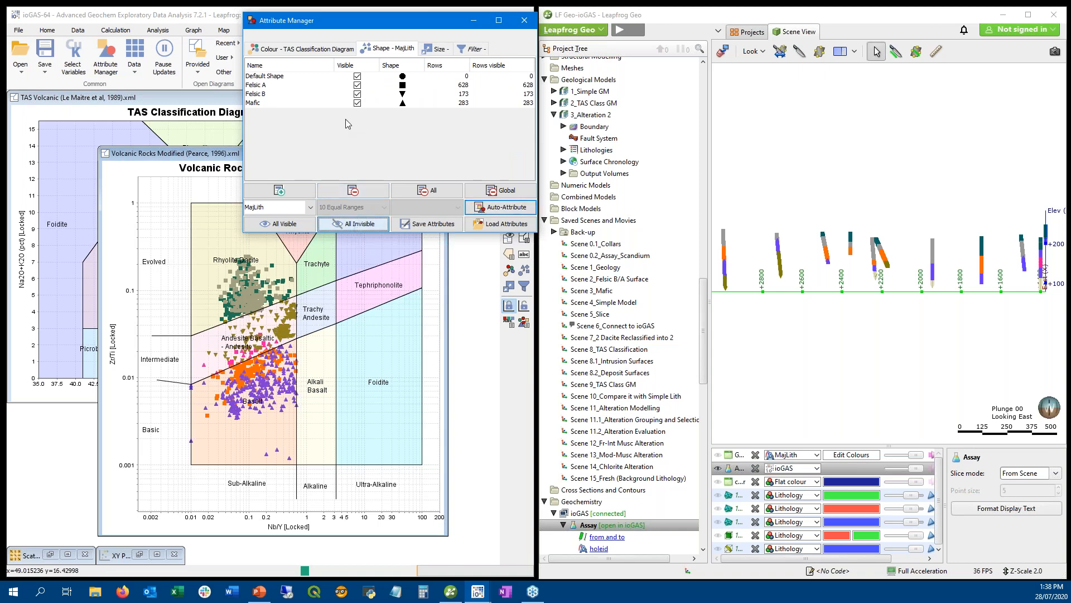
{"action": "left_click", "coordinate": [357, 85]}
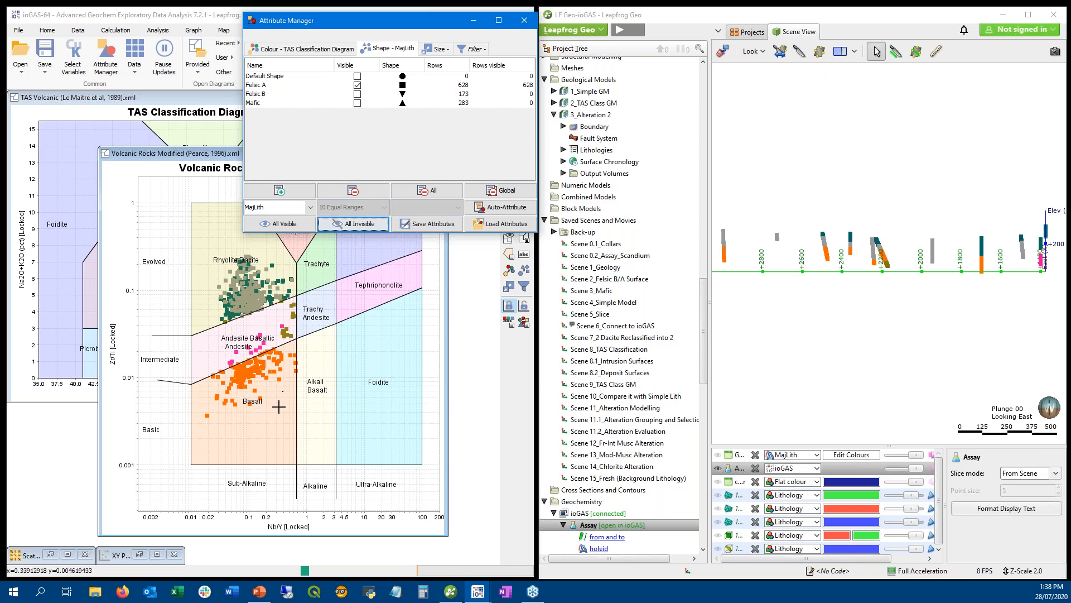
{"action": "left_click", "coordinate": [357, 94]}
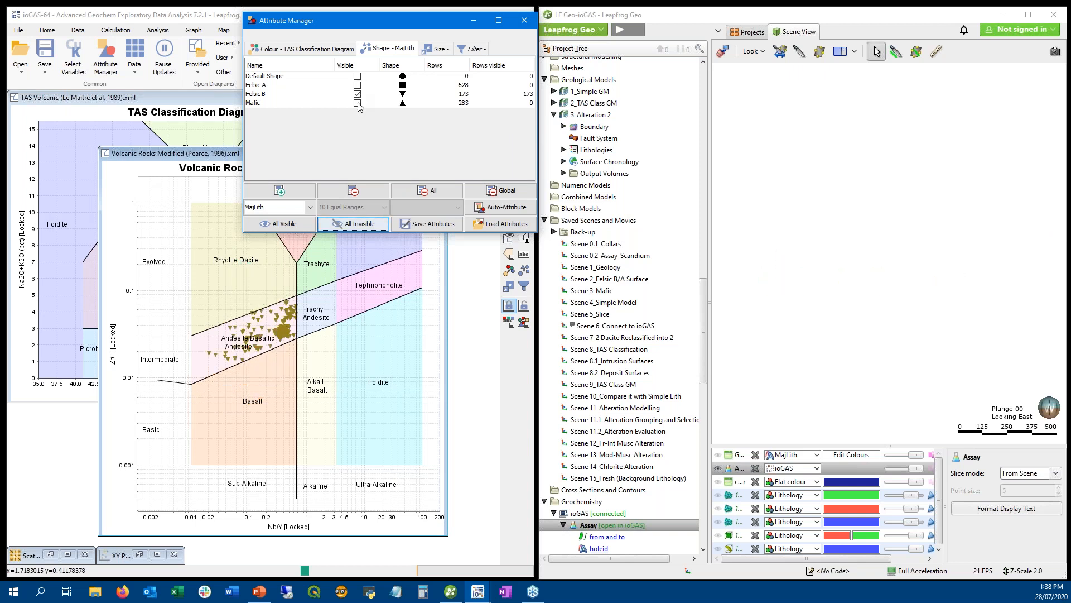
{"action": "left_click", "coordinate": [357, 103]}
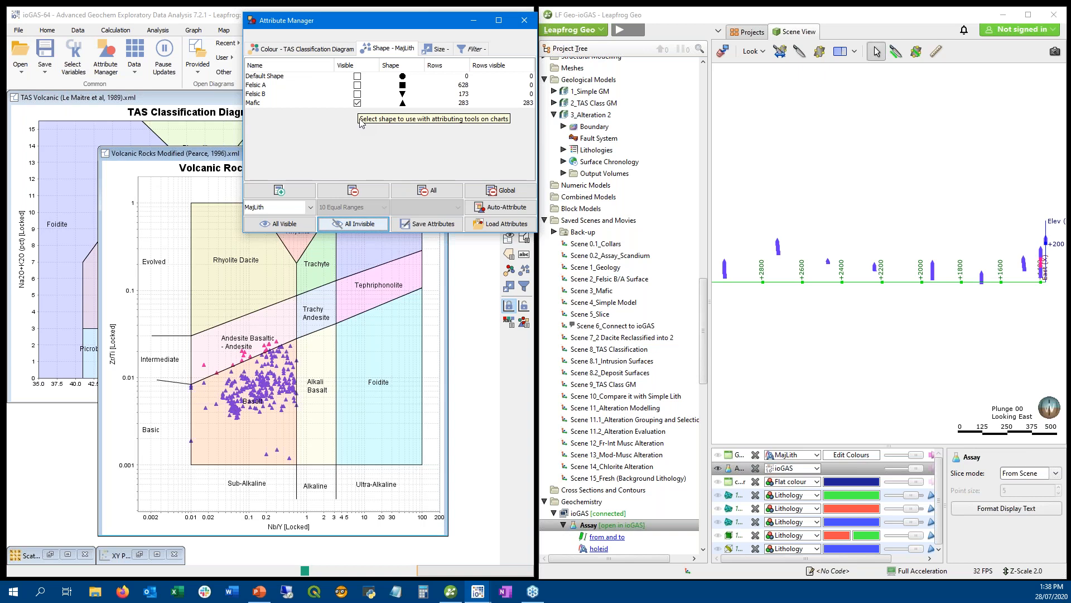
{"action": "left_click", "coordinate": [280, 224]}
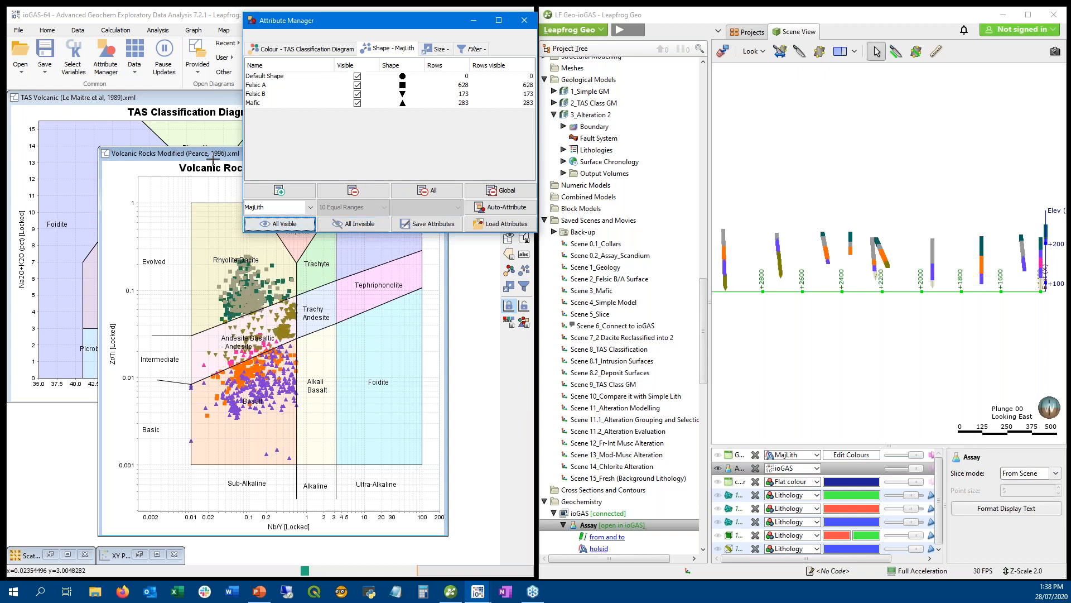
- Dismiss the Attribute Manager and widen the ioGAS window to reveal all the data and variable-making commands
{"action": "left_click", "coordinate": [232, 95]}
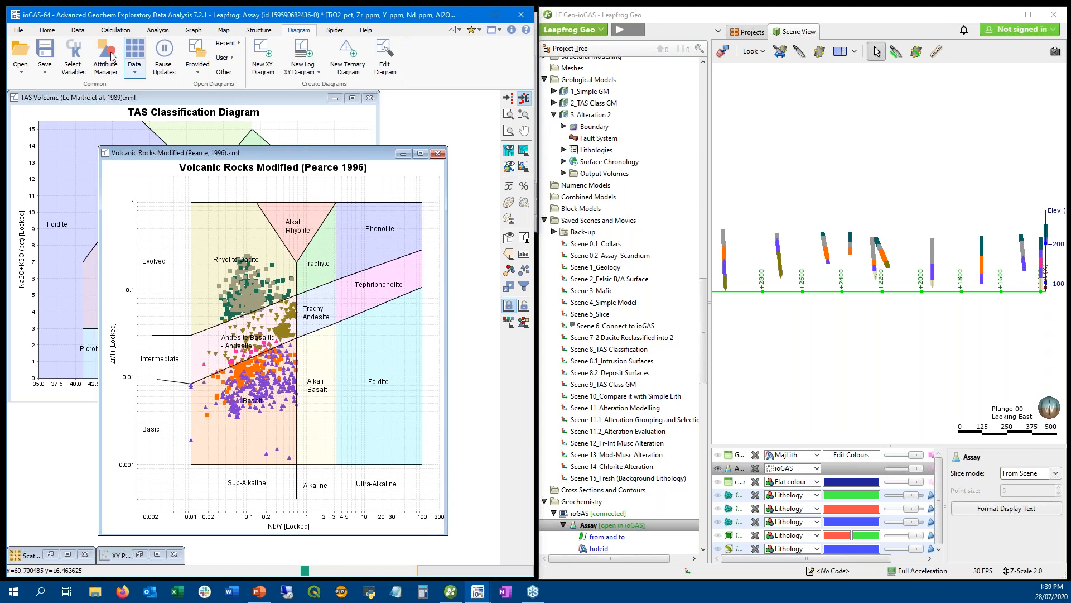
{"action": "left_click", "coordinate": [78, 34]}
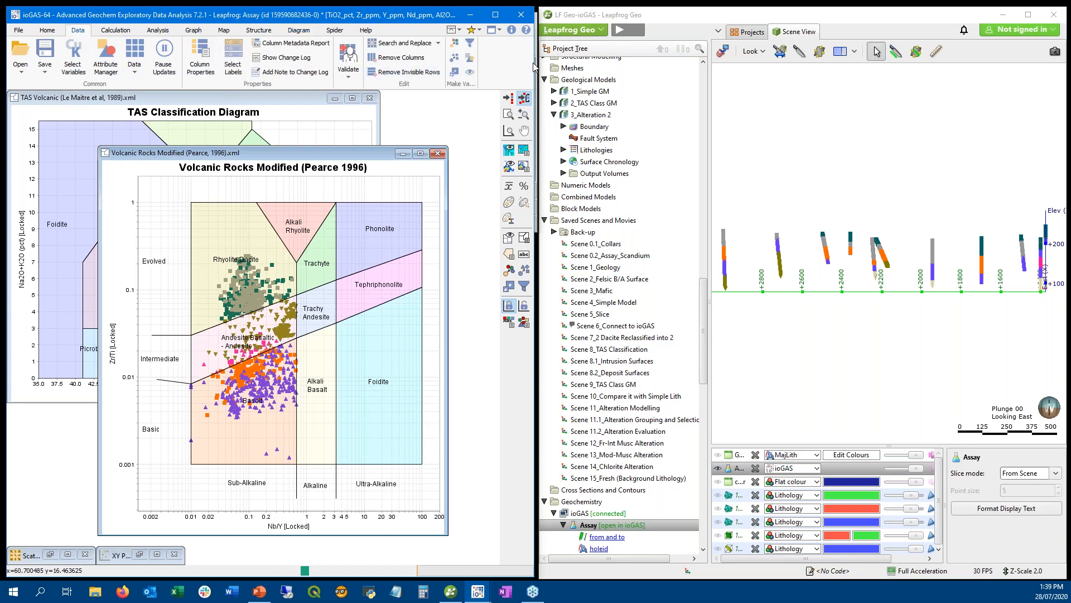
{"action": "left_click_drag", "start_coordinate": [534, 66], "coordinate": [873, 46]}
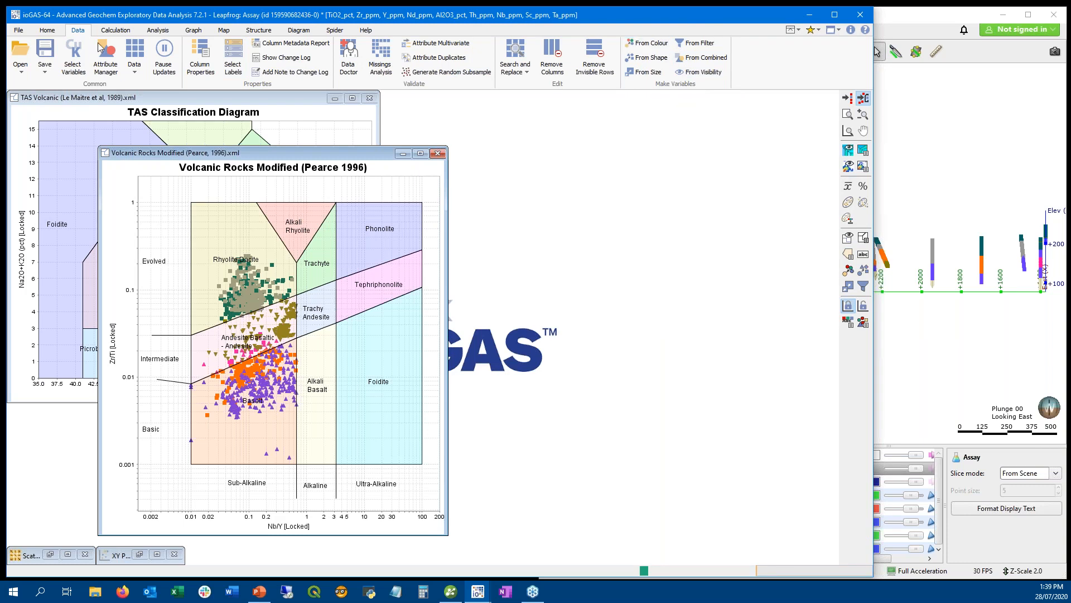
{"action": "left_click", "coordinate": [106, 58]}
{"action": "left_click", "coordinate": [277, 51]}
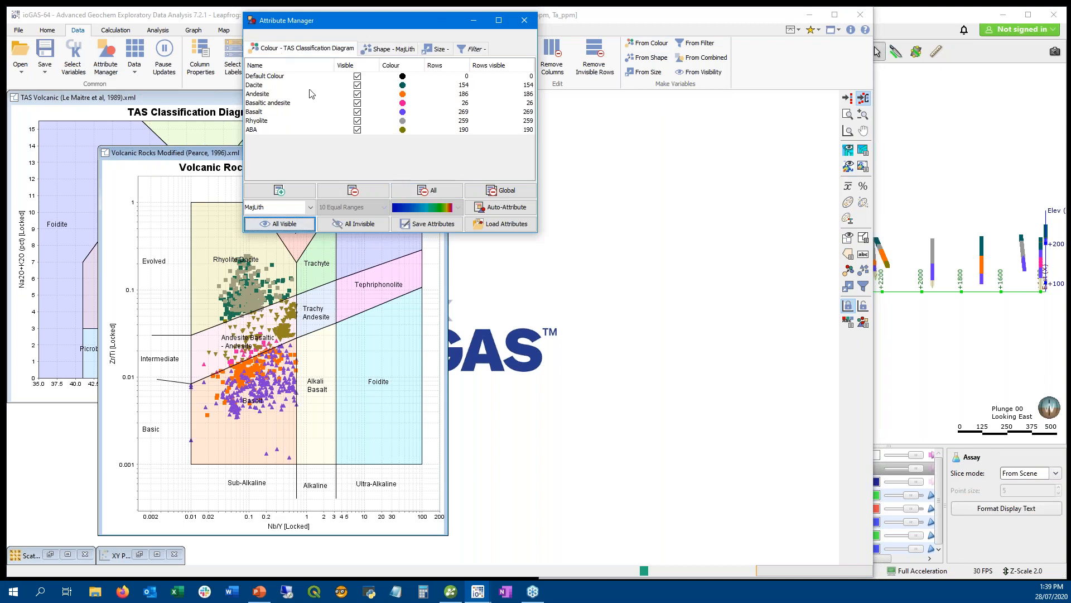
{"action": "left_click", "coordinate": [206, 159]}
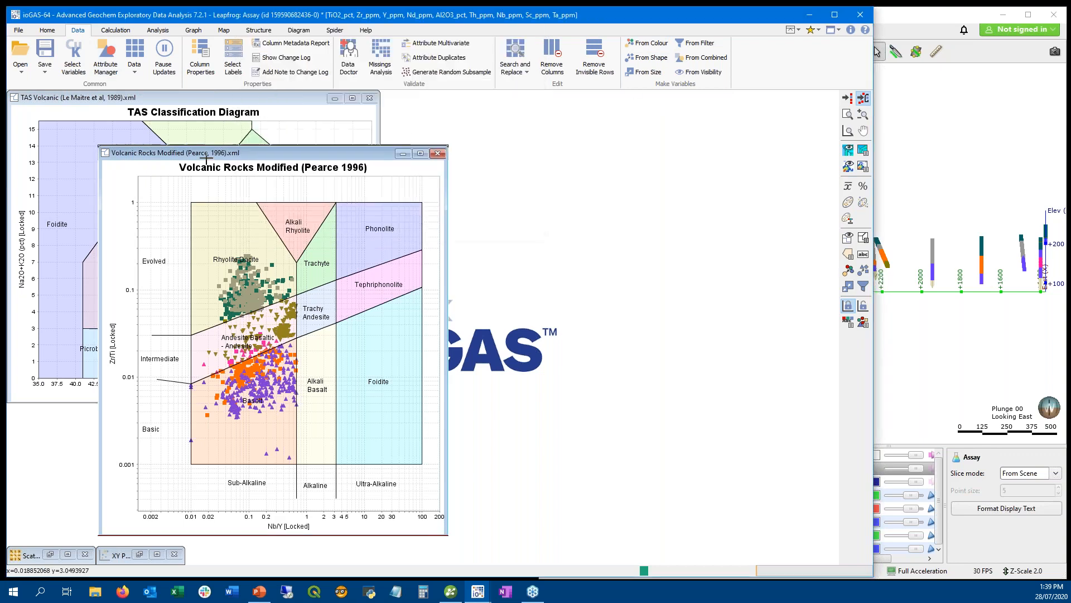
{"action": "left_click", "coordinate": [647, 43]}
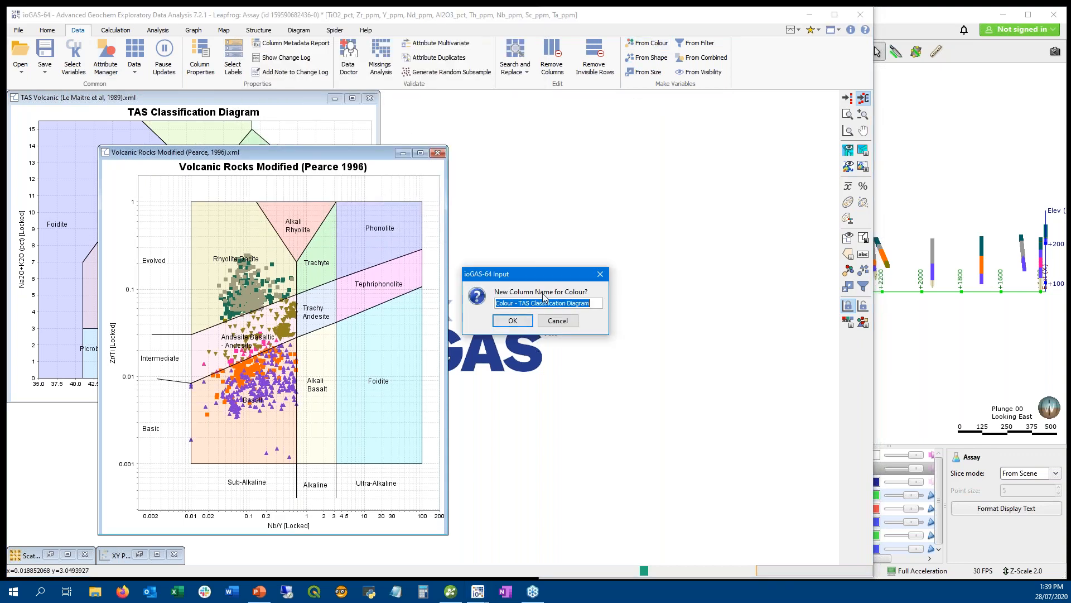
{"action": "left_click", "coordinate": [557, 322]}
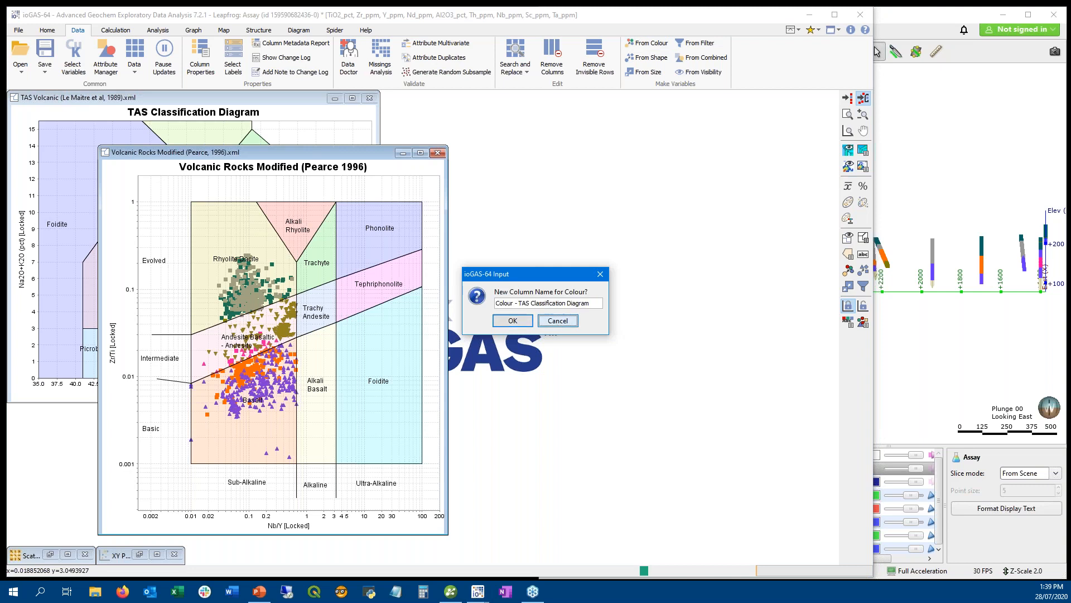
- Examine the TAS class and TAS class text columns in the data table alongside the legend, and put the table away
{"action": "left_click", "coordinate": [136, 60]}
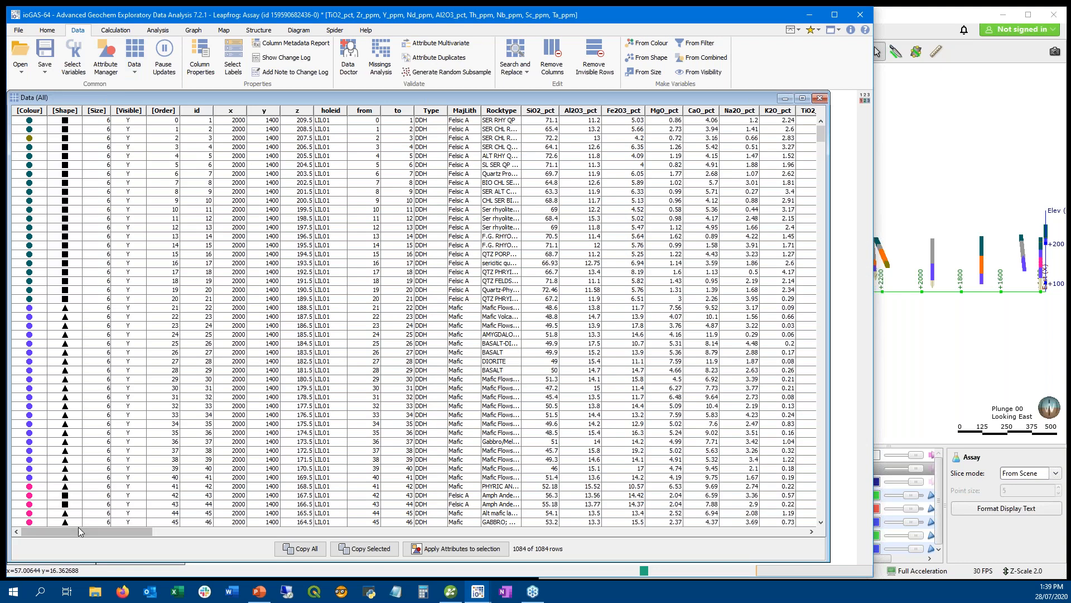
{"action": "left_click_drag", "start_coordinate": [96, 532], "coordinate": [843, 530]}
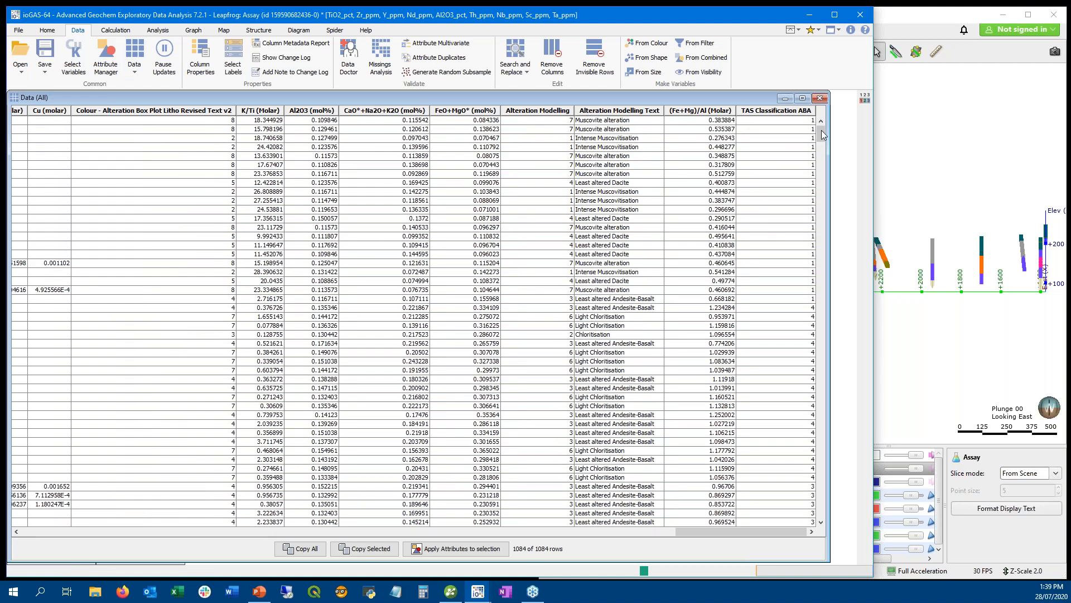
{"action": "left_click_drag", "start_coordinate": [730, 534], "coordinate": [471, 530]}
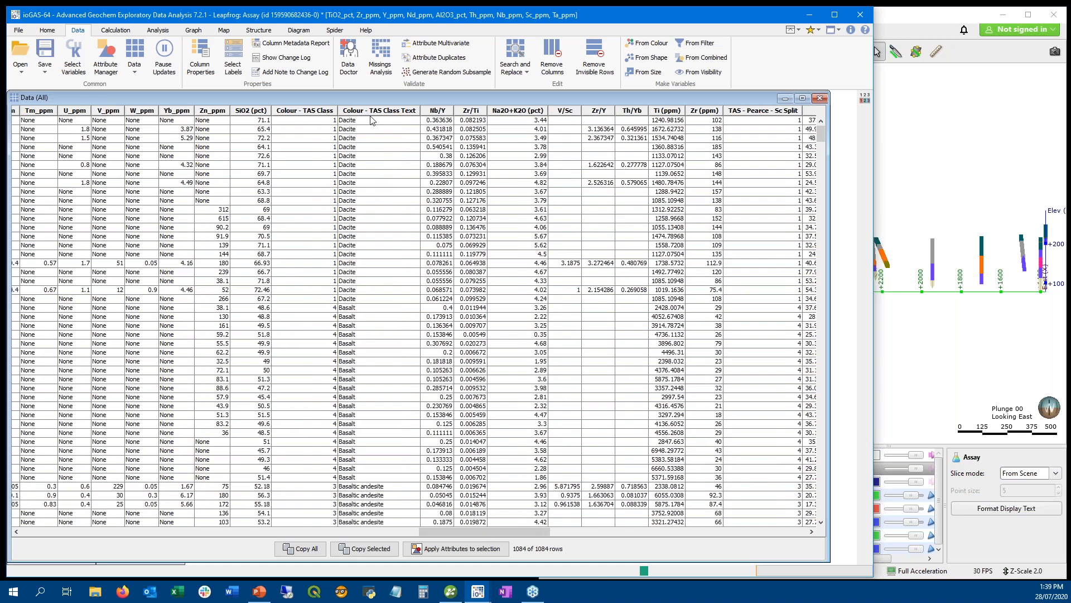
{"action": "left_click", "coordinate": [850, 30]}
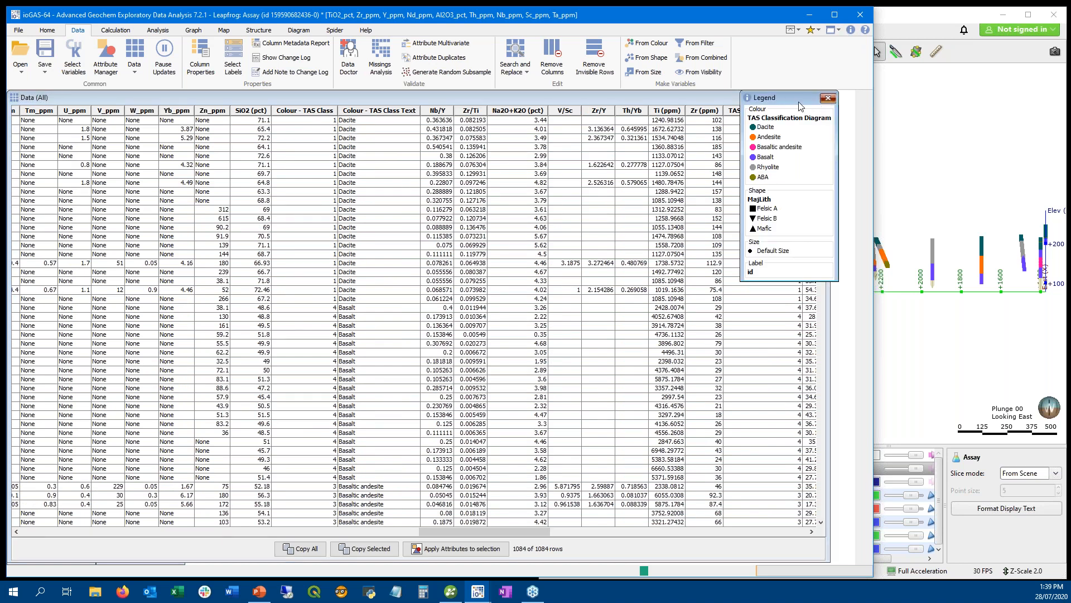
{"action": "left_click", "coordinate": [785, 99]}
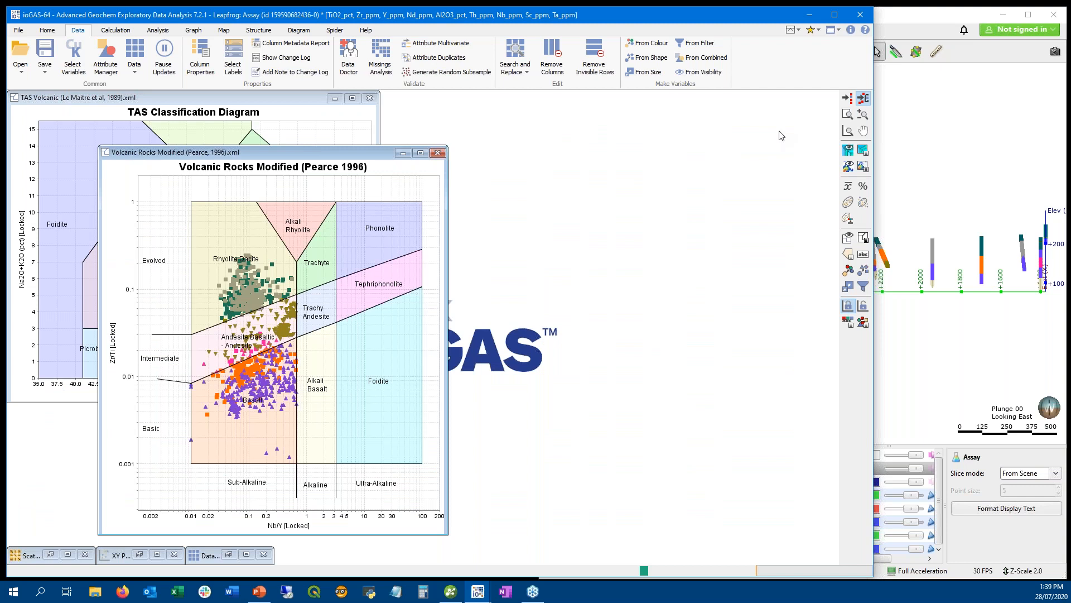
- Switch to Leapfrog Geo and locate the Colour__TAS_Class column in the project's Assay table
{"action": "left_click", "coordinate": [925, 22]}
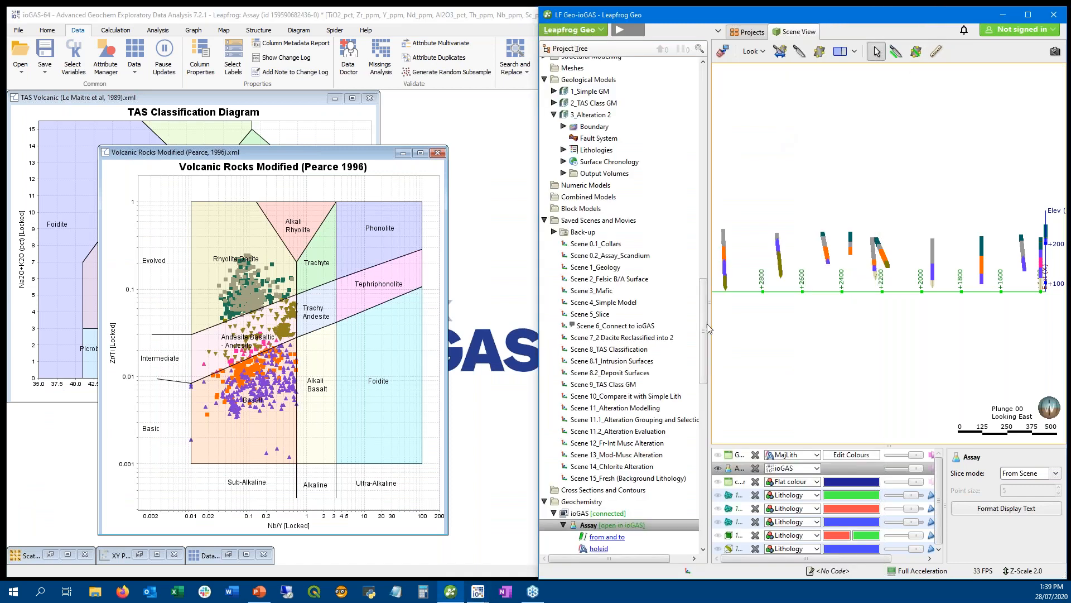
{"action": "left_click_drag", "start_coordinate": [704, 325], "coordinate": [684, 223]}
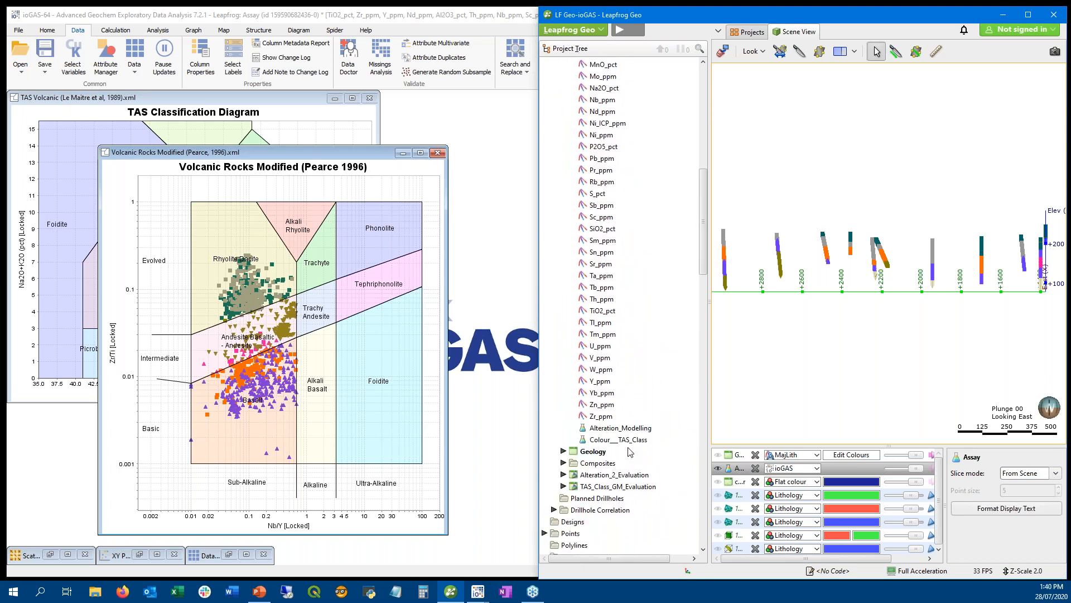
{"action": "left_click", "coordinate": [610, 442]}
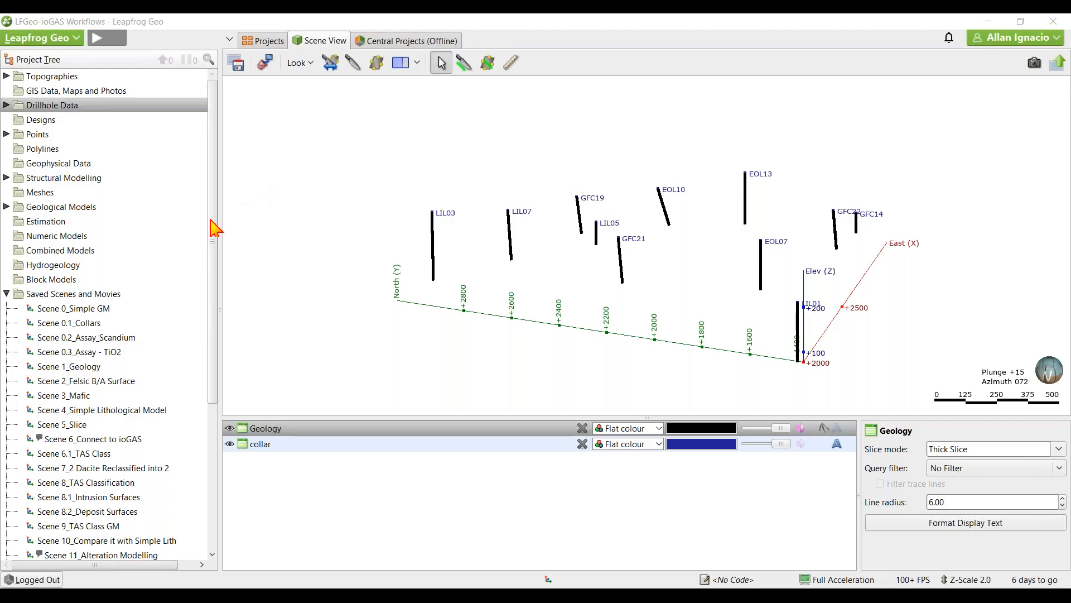
- Load the saved scene Scene 6.1_TAS Class and view the classified drillholes from a steeper angle
{"action": "left_click_drag", "start_coordinate": [218, 226], "coordinate": [216, 332]}
{"action": "left_click", "coordinate": [103, 291]}
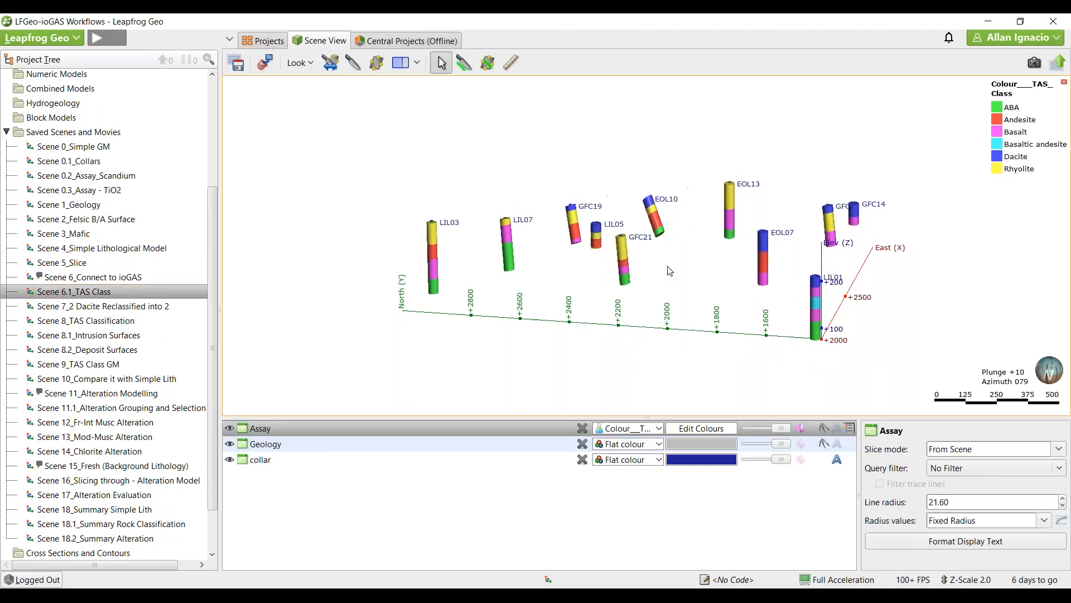
{"action": "left_click_drag", "start_coordinate": [717, 274], "coordinate": [639, 293]}
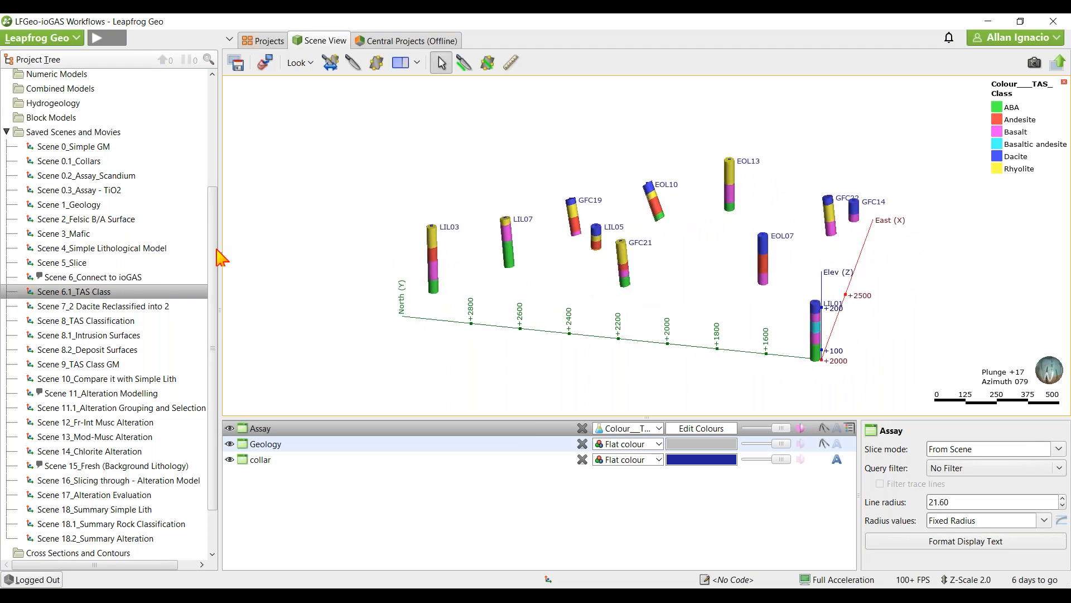
- Expand the Drillholes and Assay data to locate the Colour__TAS_Class column imported from ioGAS
{"action": "scroll", "coordinate": [222, 251], "scroll_direction": "up", "scroll_amount": 5}
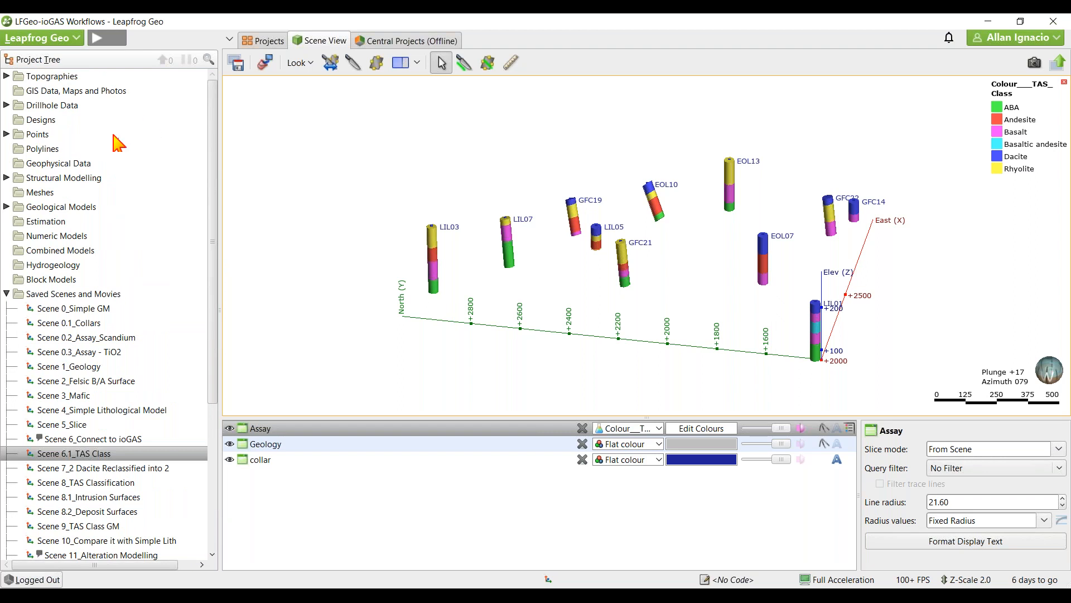
{"action": "left_click", "coordinate": [6, 105]}
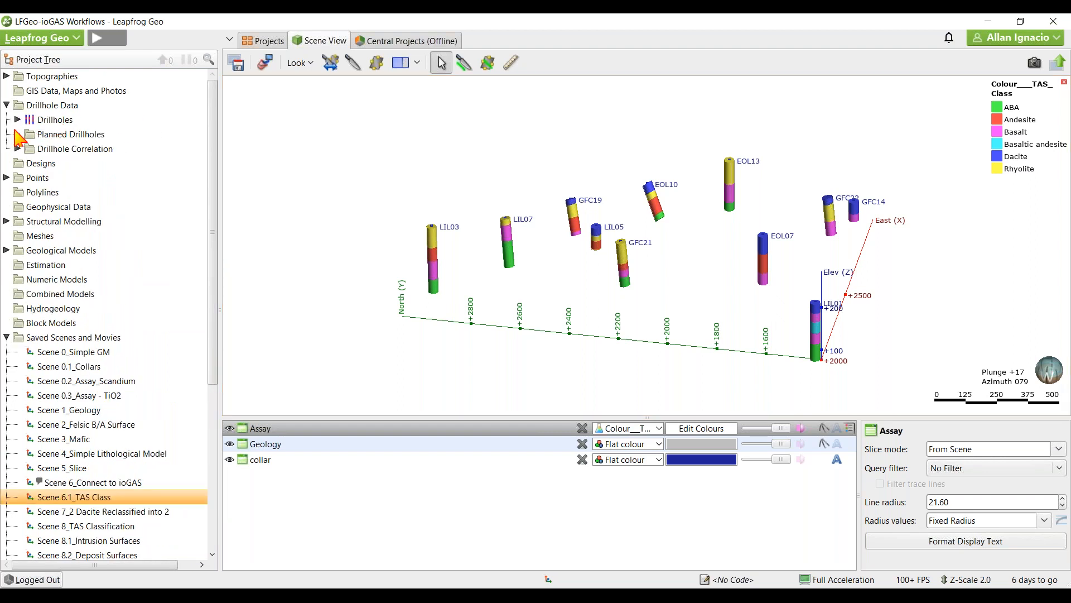
{"action": "left_click", "coordinate": [18, 119]}
{"action": "left_click", "coordinate": [60, 196]}
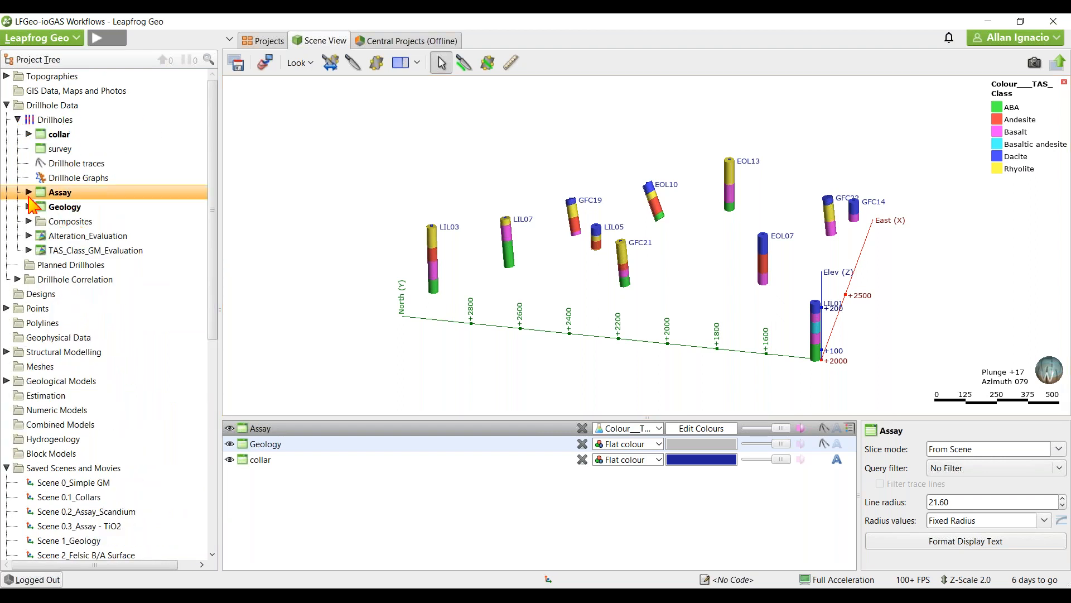
{"action": "left_click", "coordinate": [28, 192]}
{"action": "left_click_drag", "start_coordinate": [214, 199], "coordinate": [220, 361]}
{"action": "scroll", "coordinate": [167, 357], "scroll_direction": "down", "scroll_amount": 3}
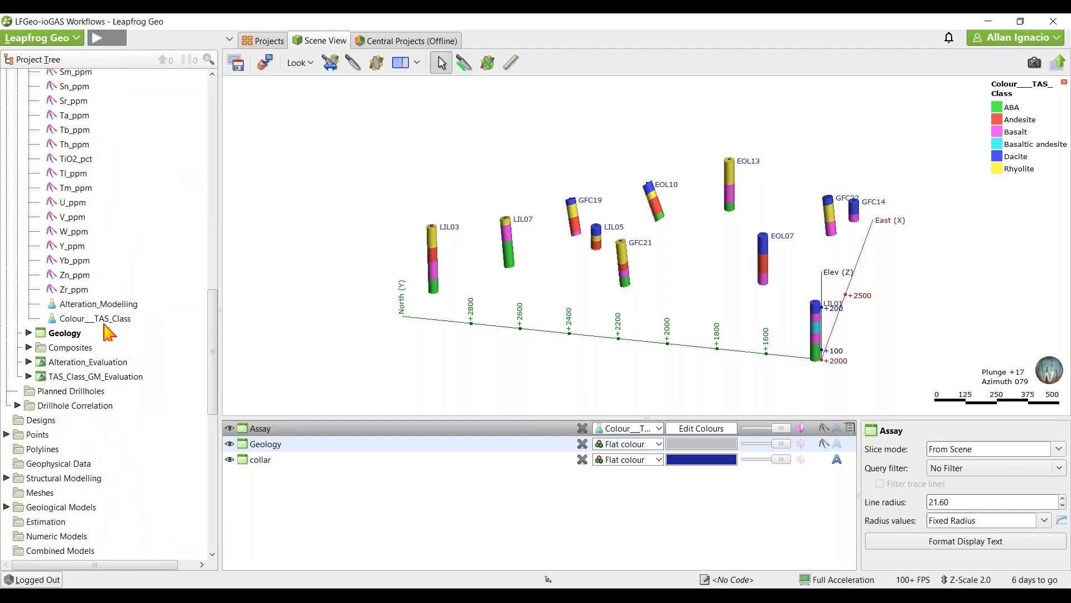
{"action": "left_click", "coordinate": [139, 323]}
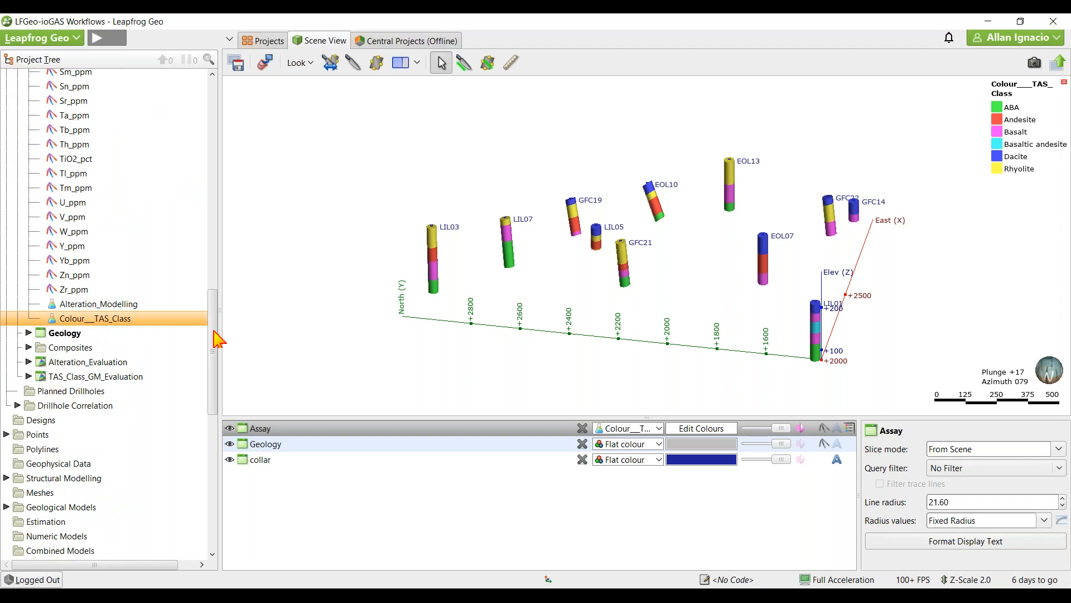
- Load Scene 7_2 Dacite Reclassified into 2 and examine the ABA and Dacite intervals along the drillholes
{"action": "left_click_drag", "start_coordinate": [215, 332], "coordinate": [220, 450]}
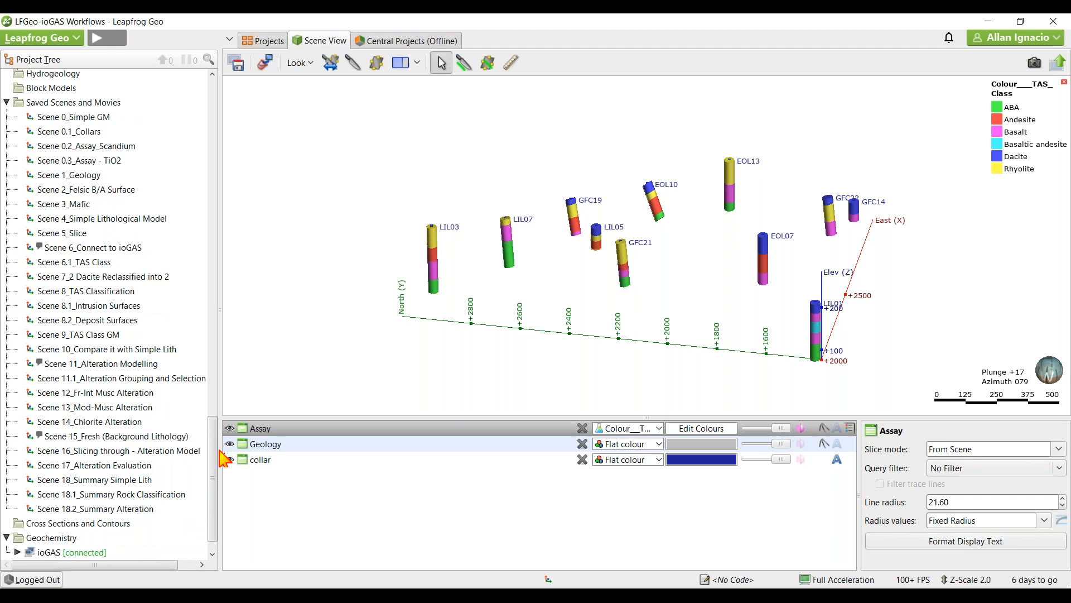
{"action": "left_click", "coordinate": [80, 277]}
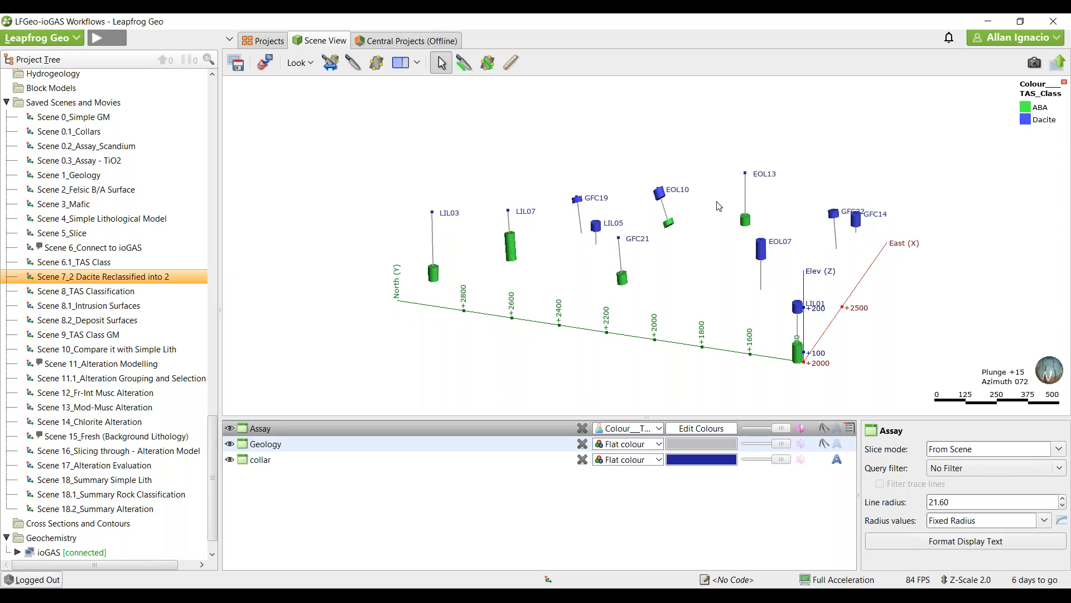
{"action": "left_click_drag", "start_coordinate": [660, 270], "coordinate": [668, 227]}
{"action": "scroll", "coordinate": [672, 206], "scroll_direction": "up", "scroll_amount": 2}
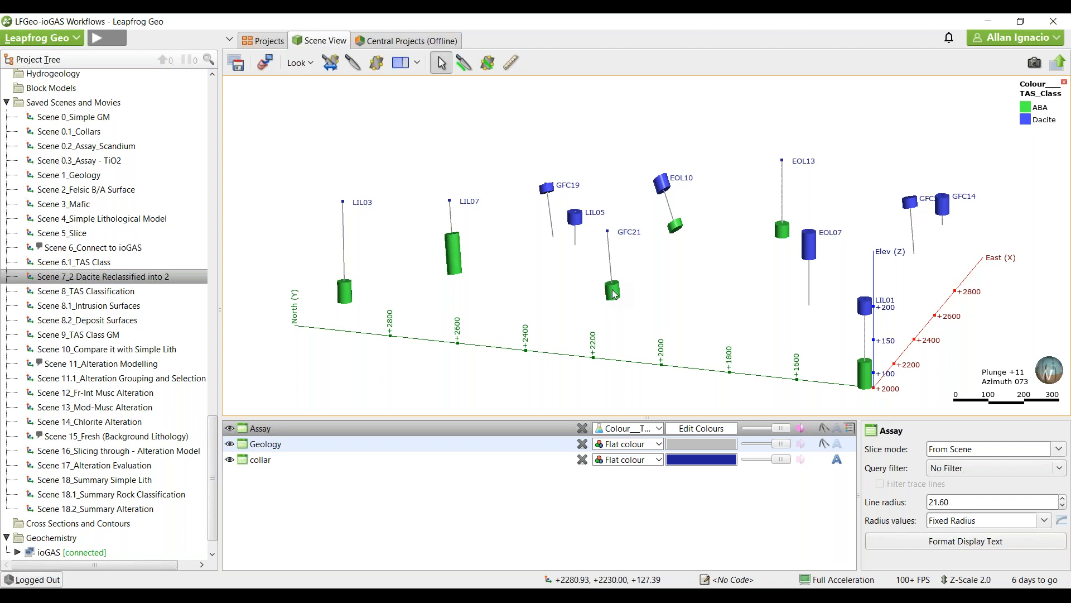
- Step through the saved scenes 8_TAS Classification, 8.1_Intrusion Surfaces and 8.2_Deposit Surfaces, viewing the modelled surfaces from a lower angle
{"action": "left_click", "coordinate": [90, 292]}
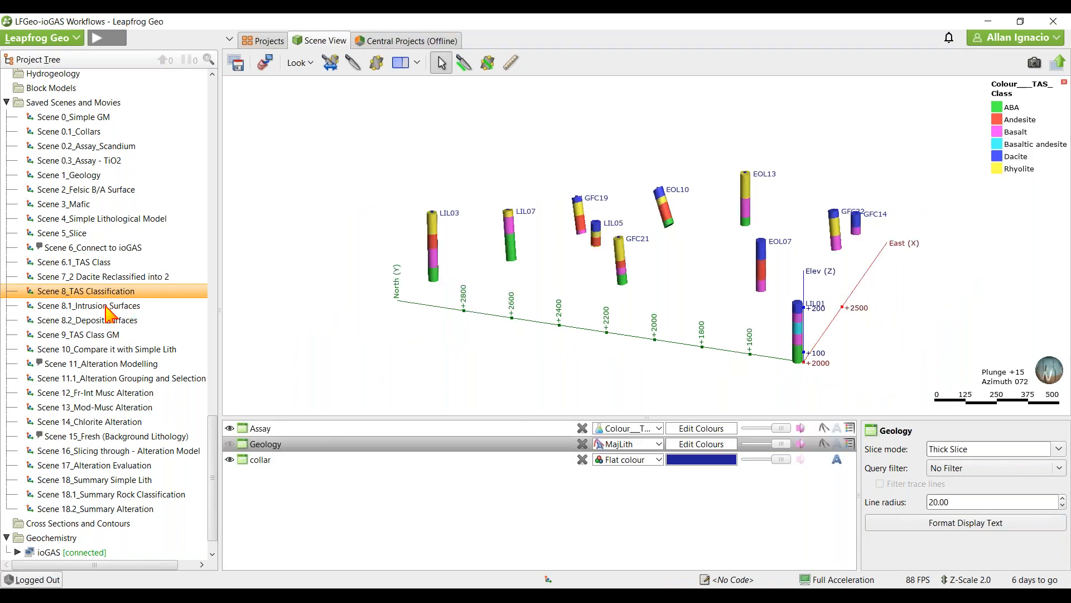
{"action": "double_click", "coordinate": [76, 308]}
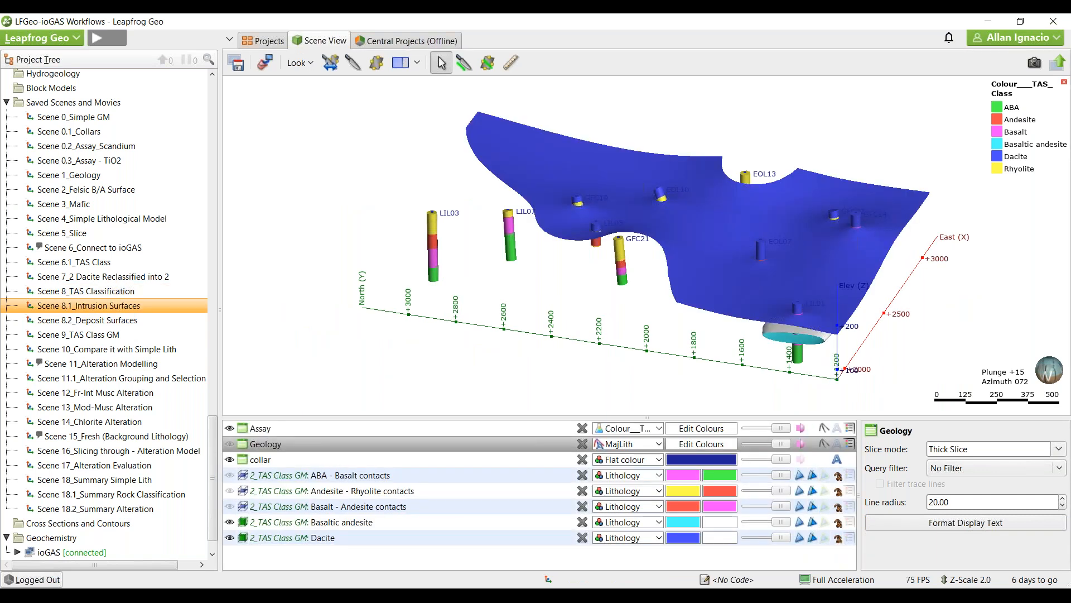
{"action": "left_click_drag", "start_coordinate": [634, 288], "coordinate": [608, 264]}
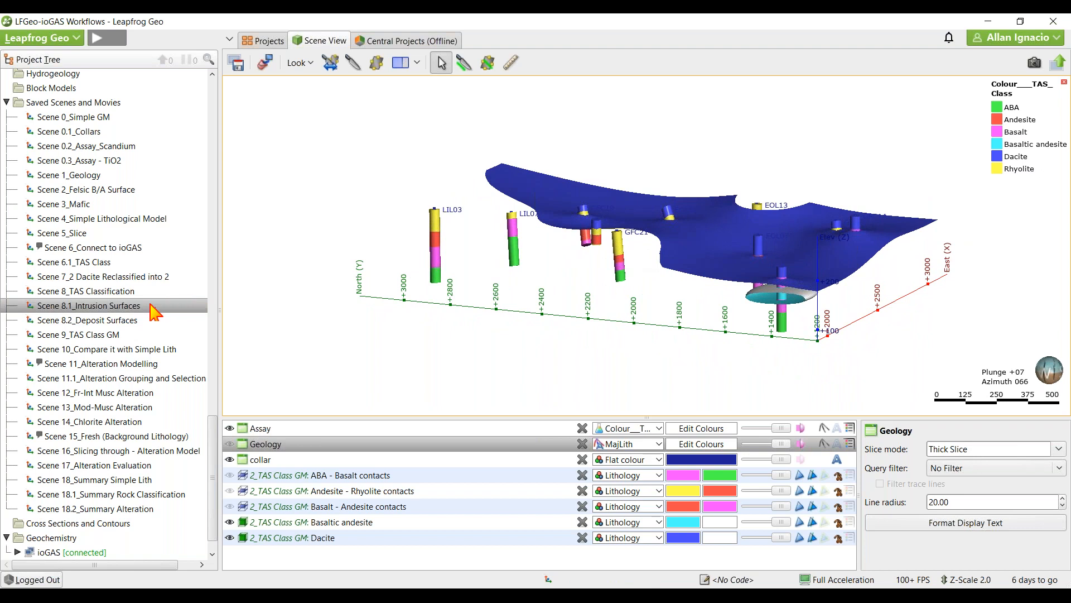
{"action": "left_click", "coordinate": [109, 322]}
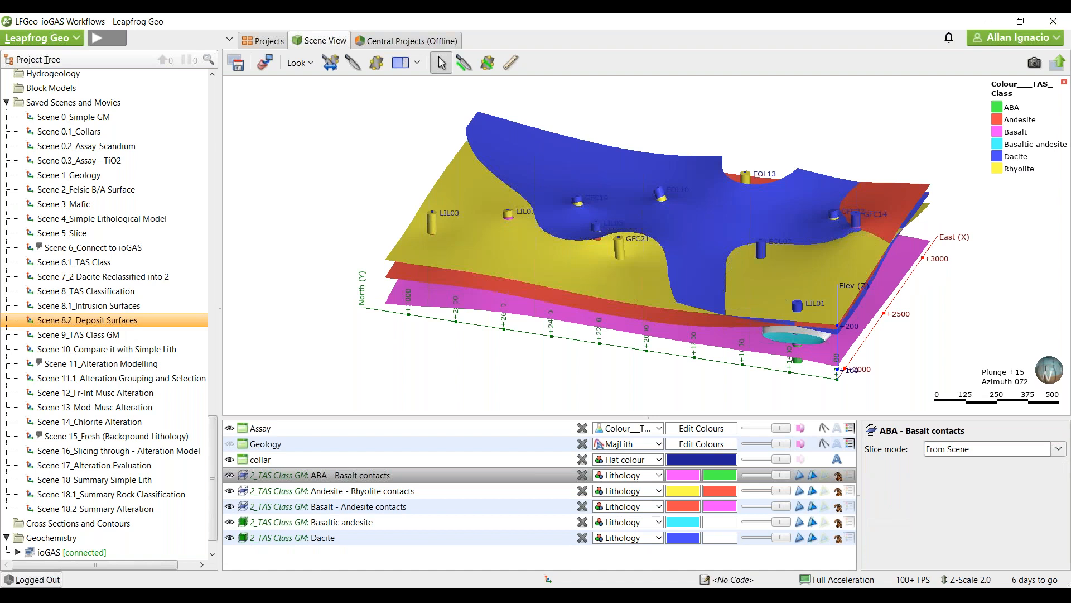
{"action": "left_click_drag", "start_coordinate": [718, 268], "coordinate": [638, 285]}
- Expand the Surface Chronology of the 2_TAS Class GM geological model to review the order of its contact surfaces
{"action": "left_click_drag", "start_coordinate": [212, 463], "coordinate": [208, 336]}
{"action": "scroll", "coordinate": [208, 335], "scroll_direction": "down", "scroll_amount": 2}
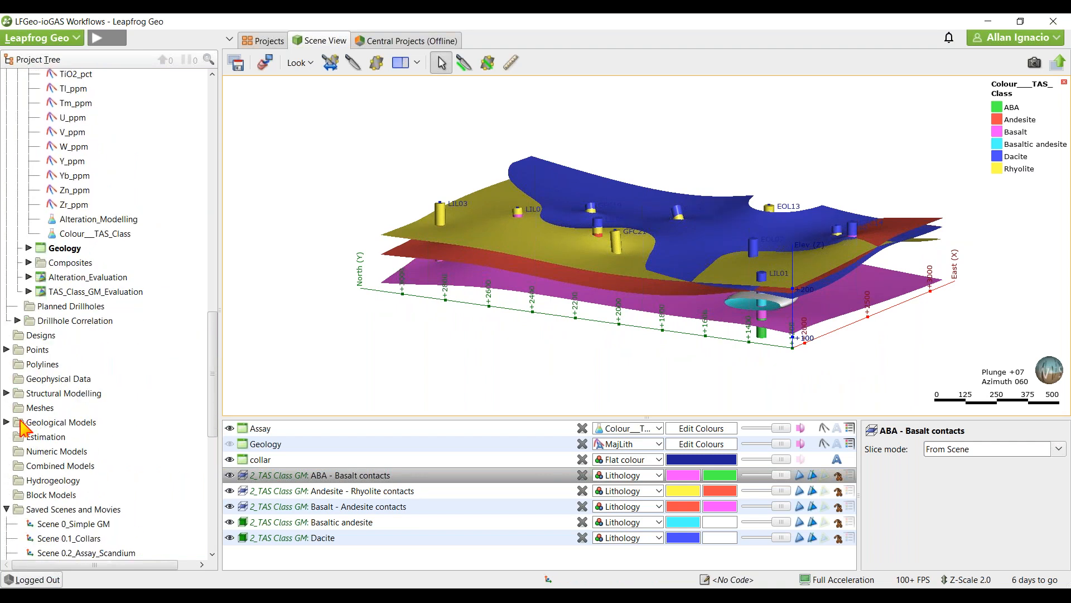
{"action": "left_click", "coordinate": [7, 423]}
{"action": "scroll", "coordinate": [17, 391], "scroll_direction": "down", "scroll_amount": 4}
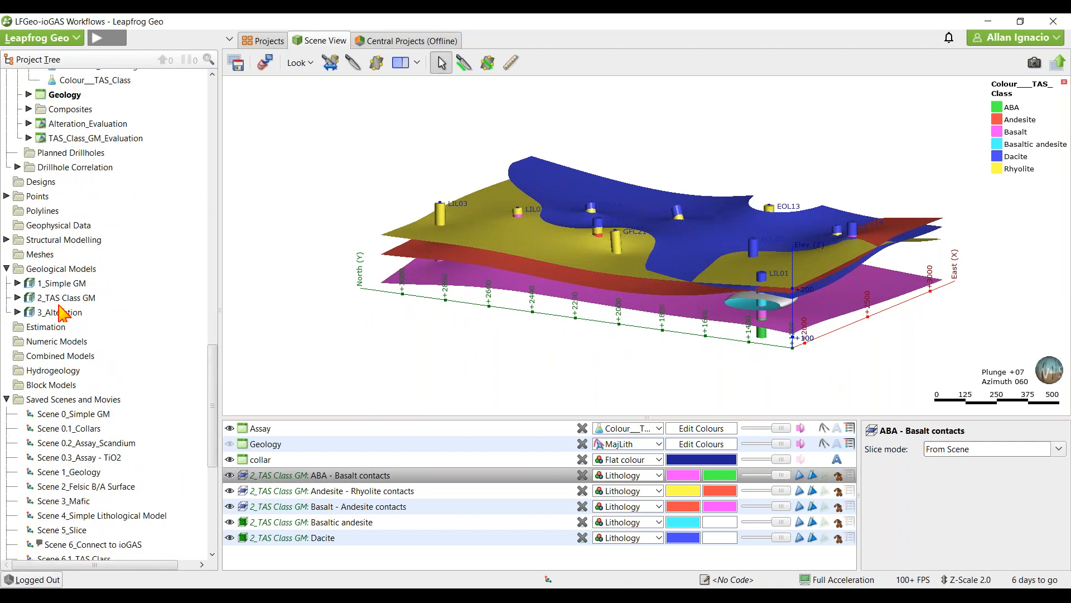
{"action": "left_click", "coordinate": [17, 297]}
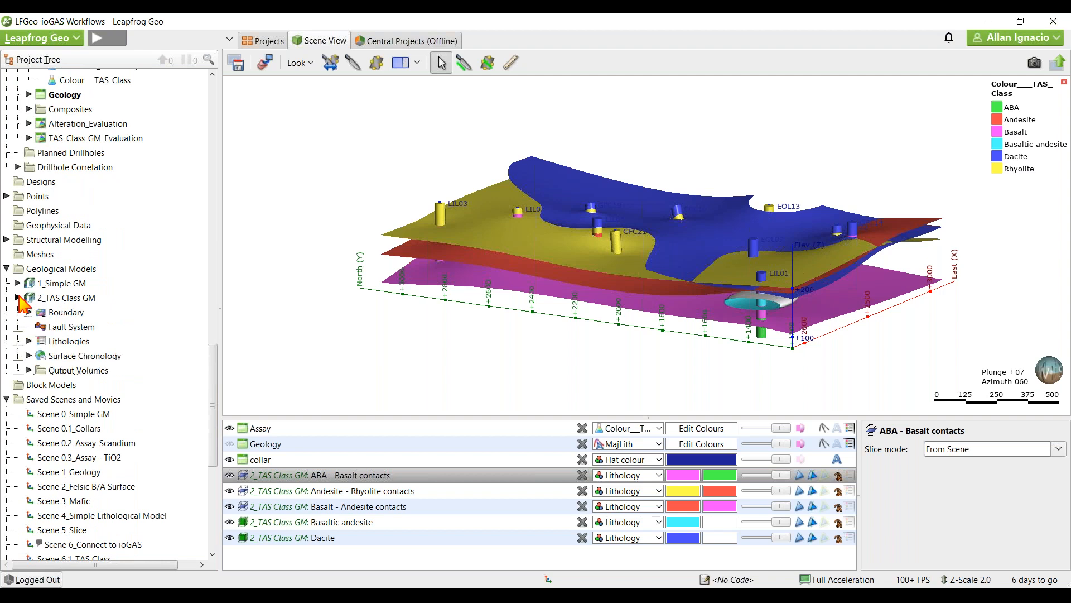
{"action": "left_click", "coordinate": [28, 355]}
{"action": "left_click", "coordinate": [92, 357]}
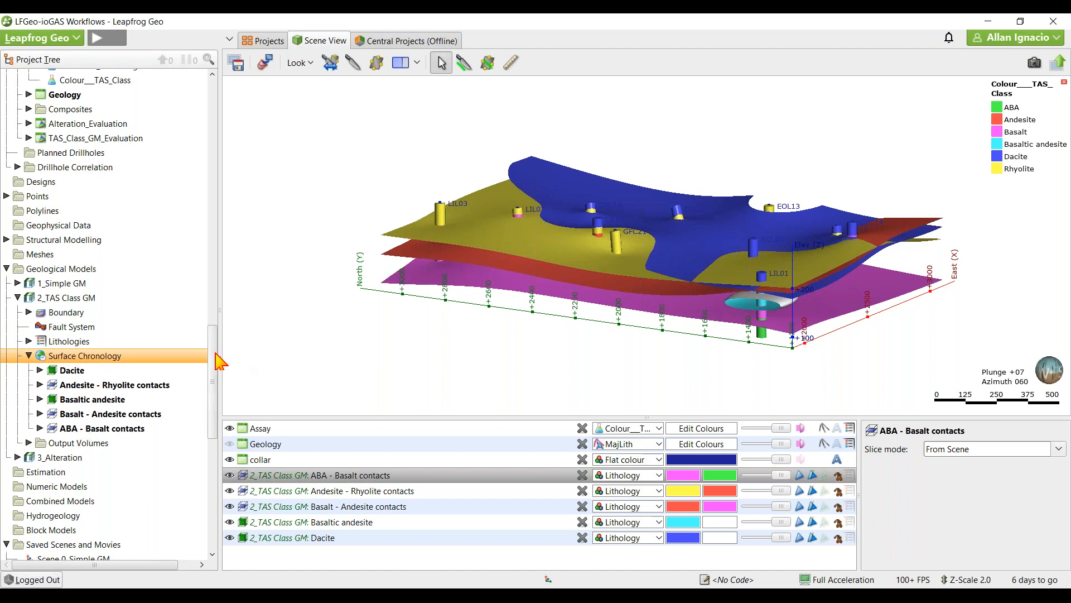
- Load the saved scene Scene 9_TAS Class GM to display the output volumes of the TAS class geological model
{"action": "left_click_drag", "start_coordinate": [213, 353], "coordinate": [206, 485]}
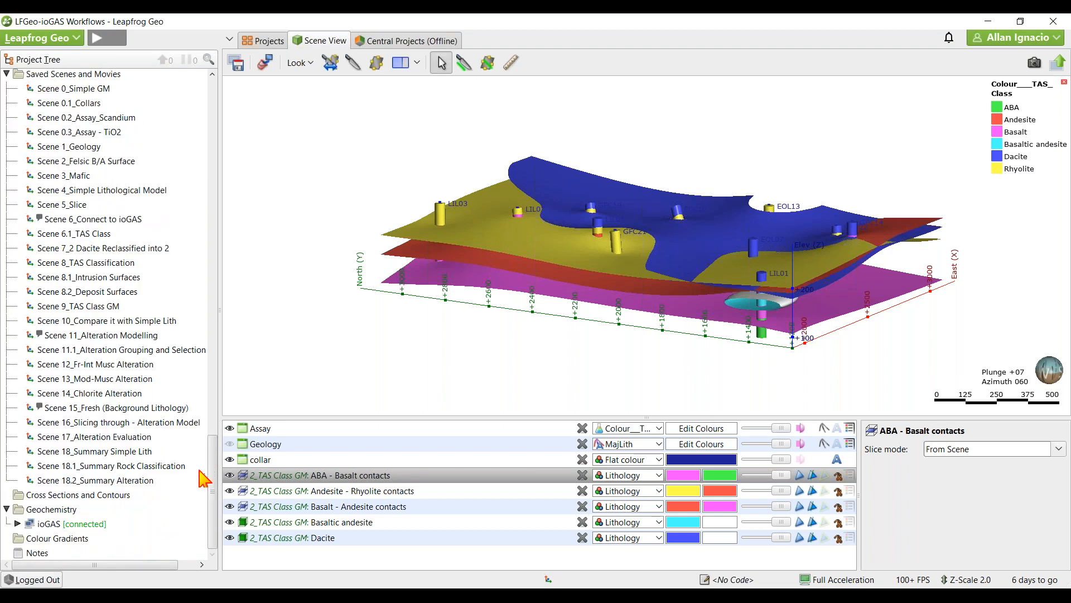
{"action": "double_click", "coordinate": [73, 306]}
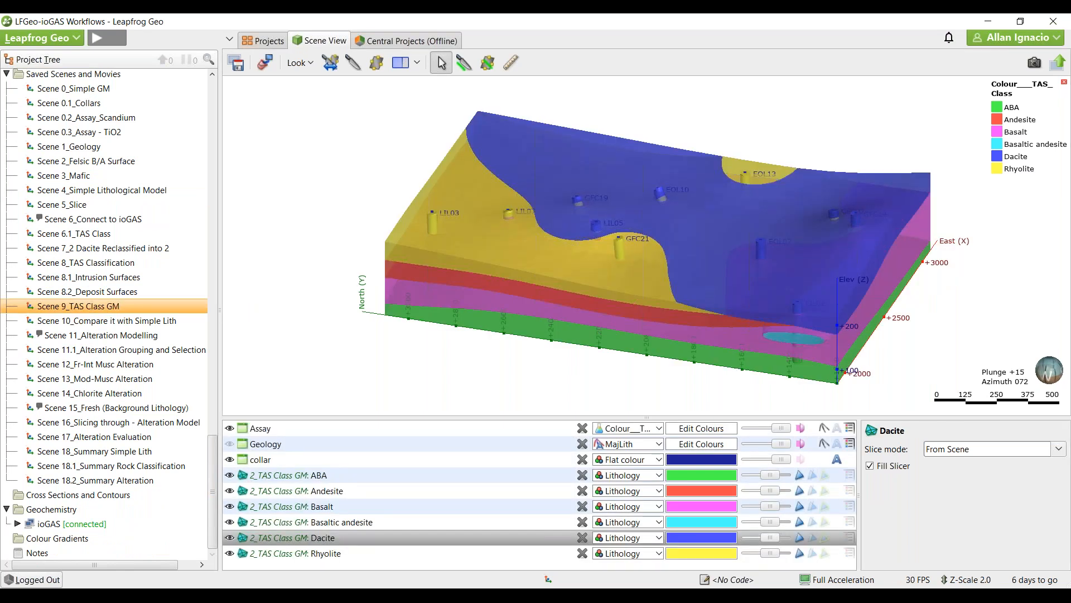
- Compare the Scene 10_Compare it with Simple Lith model with the Scene 9_TAS Class GM volumes from a similar low angle
{"action": "left_click_drag", "start_coordinate": [608, 319], "coordinate": [570, 299]}
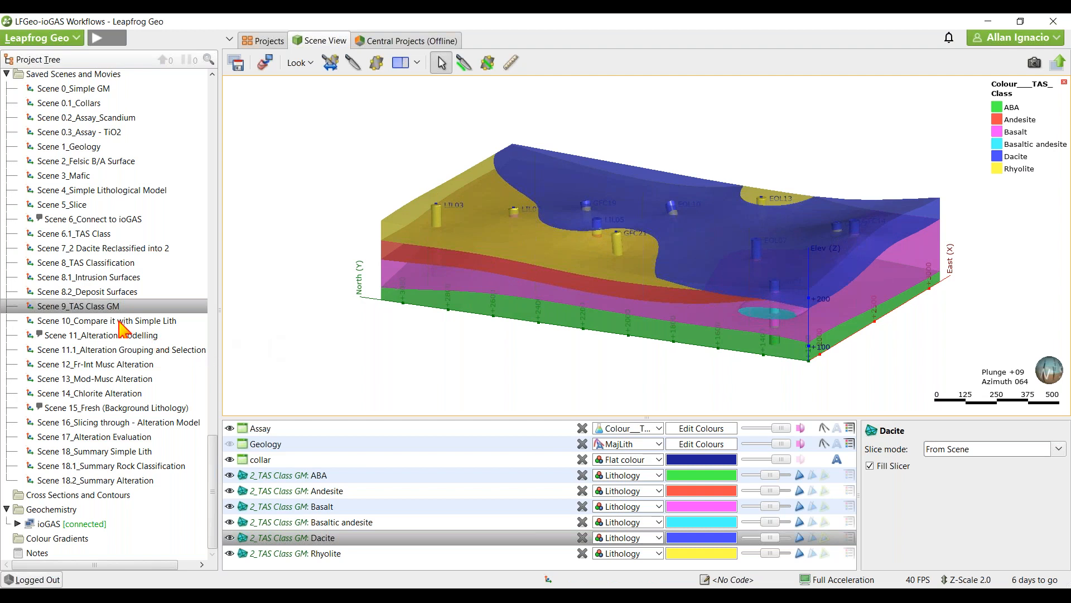
{"action": "left_click_drag", "start_coordinate": [118, 323], "coordinate": [549, 297]}
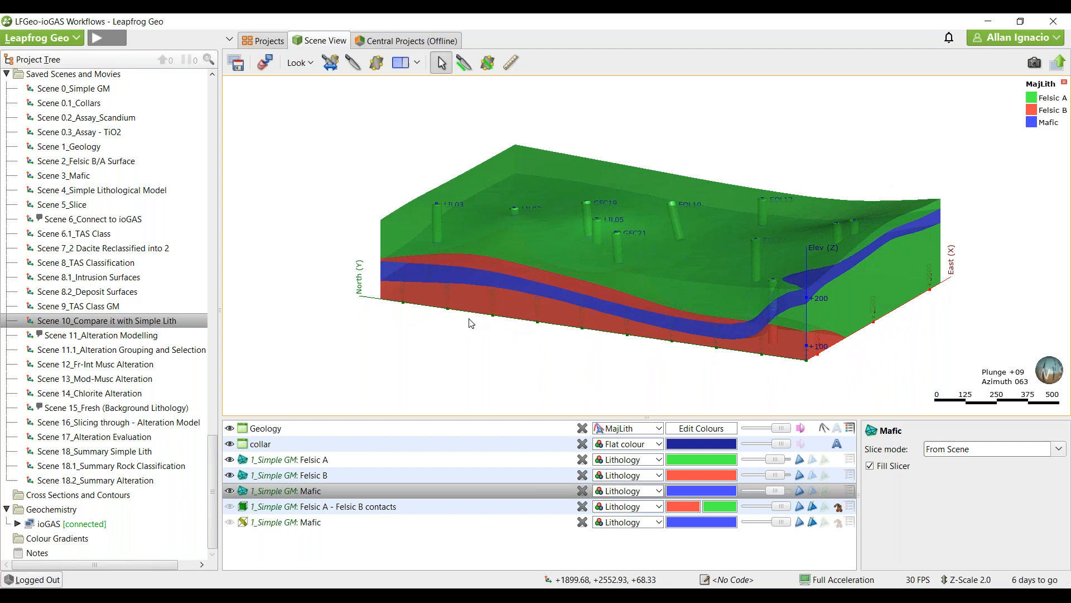
{"action": "left_click", "coordinate": [106, 307]}
{"action": "left_click_drag", "start_coordinate": [106, 307], "coordinate": [523, 259]}
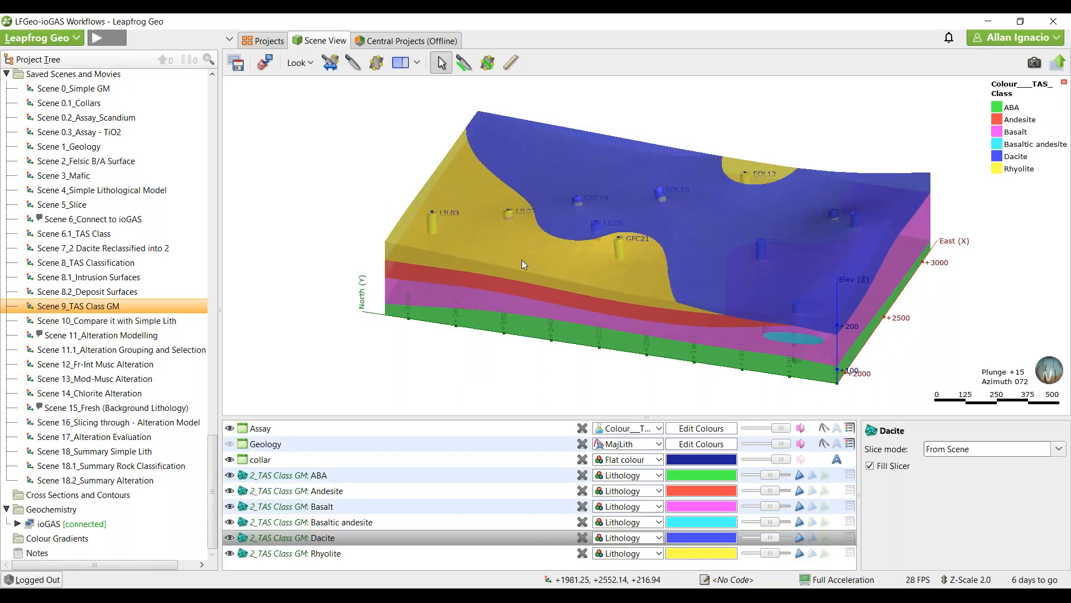
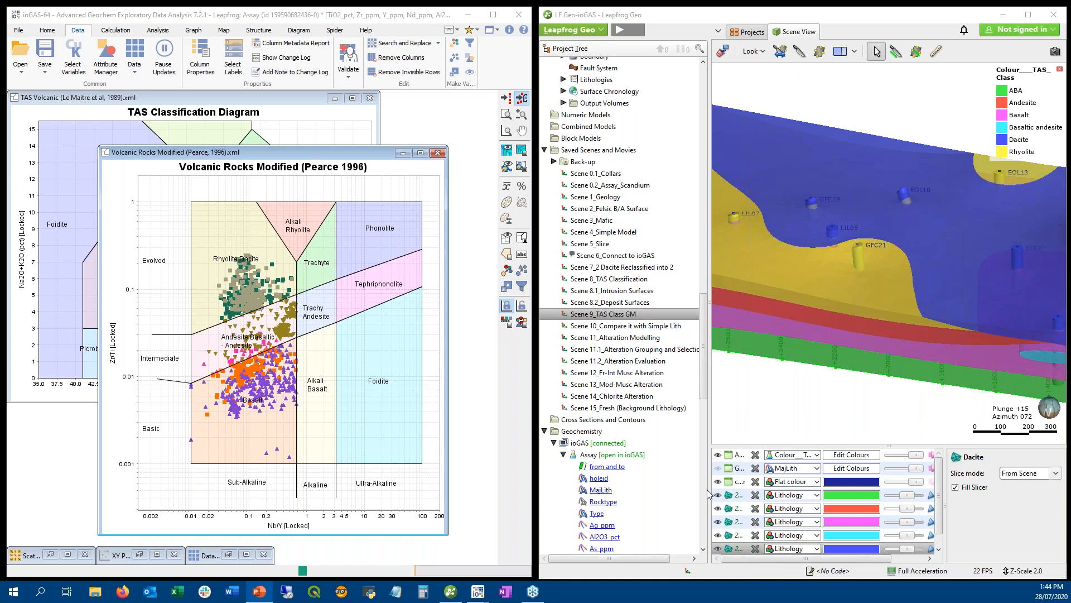
- Hide all shapes in the Leapfrog scene and display the ioGAS-linked Assay table along the drillholes
{"action": "left_click", "coordinate": [734, 456]}
{"action": "scroll", "coordinate": [730, 547], "scroll_direction": "down", "scroll_amount": 1}
{"action": "left_click", "coordinate": [736, 550], "text": "shift"}
{"action": "left_click", "coordinate": [718, 548]}
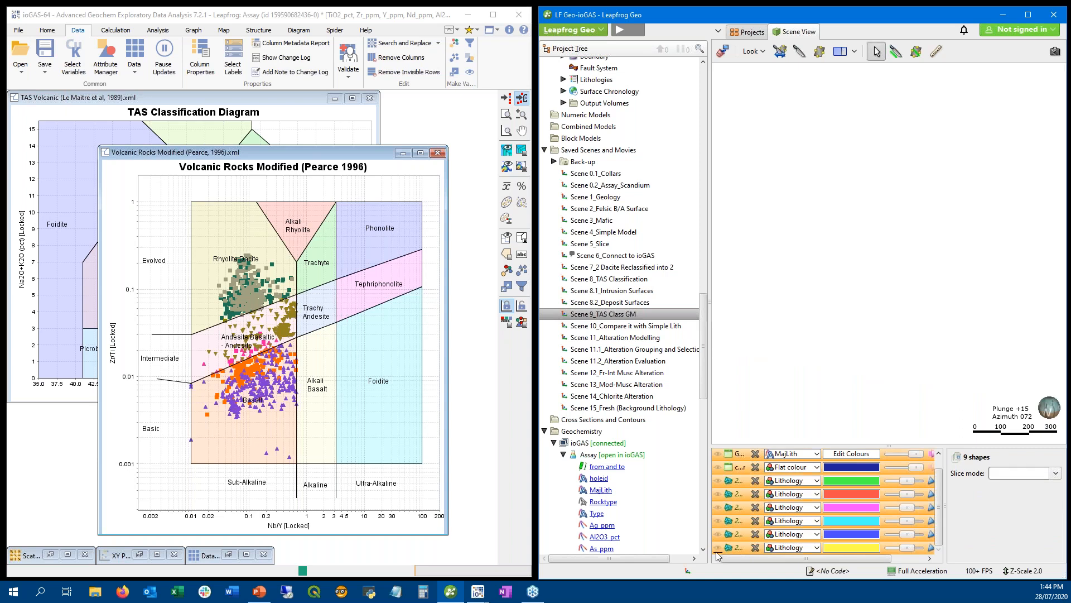
{"action": "left_click_drag", "start_coordinate": [592, 456], "coordinate": [860, 336]}
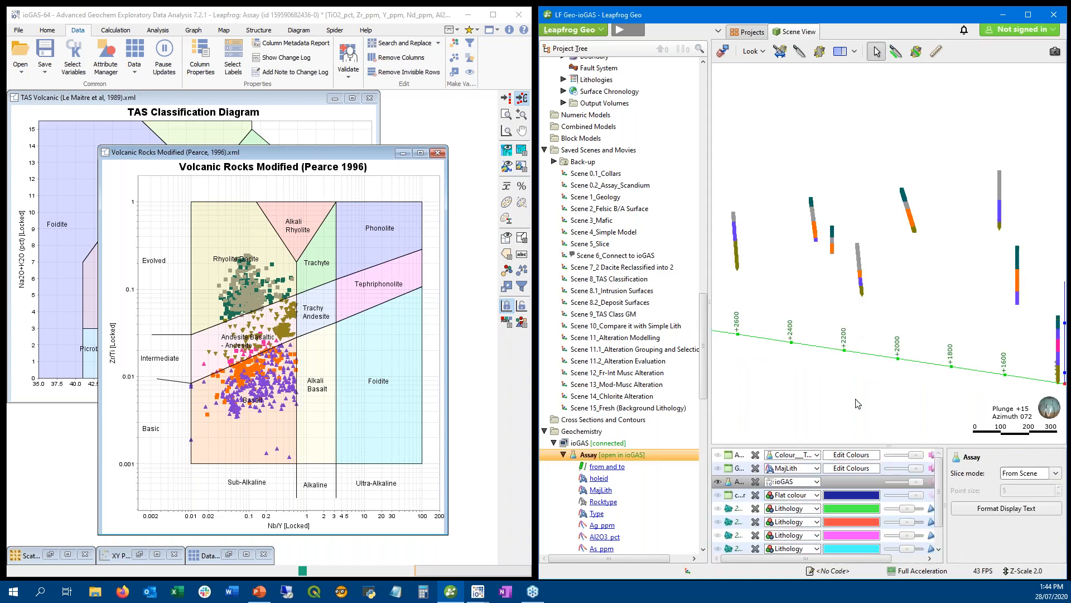
- Delete all MajLith shape attributes and all TAS Classification Diagram colour attributes from the Assay data in ioGAS
{"action": "left_click", "coordinate": [105, 57]}
{"action": "left_click", "coordinate": [411, 193]}
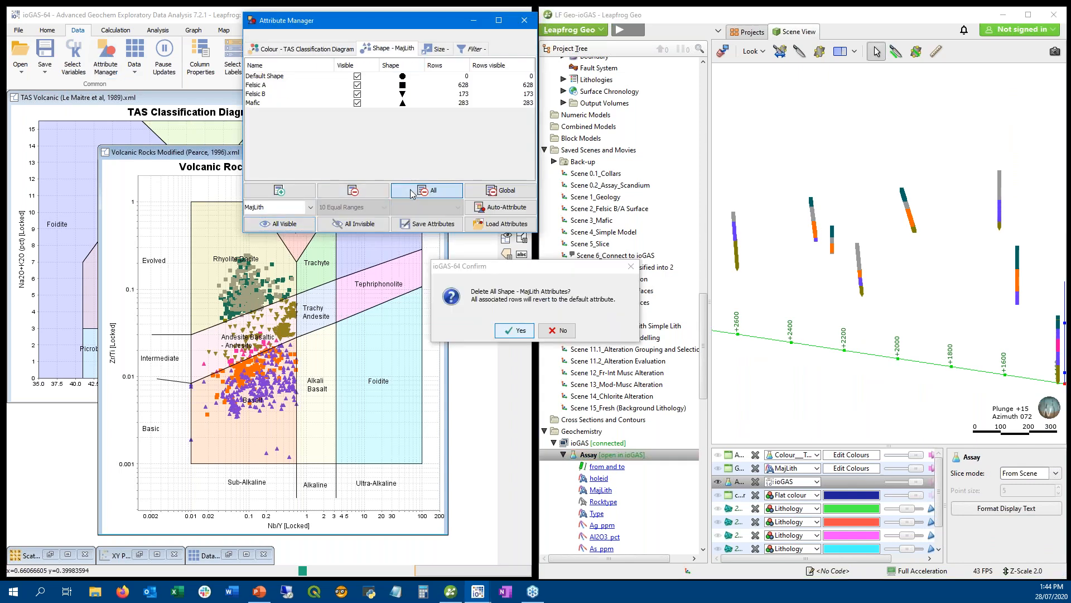
{"action": "left_click", "coordinate": [517, 331]}
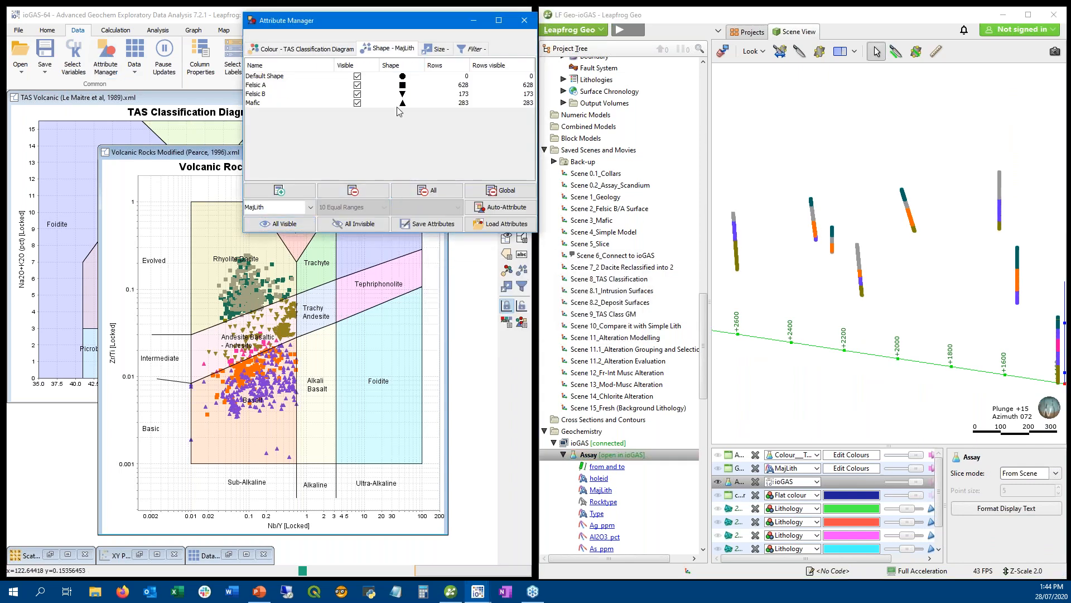
{"action": "left_click", "coordinate": [427, 192]}
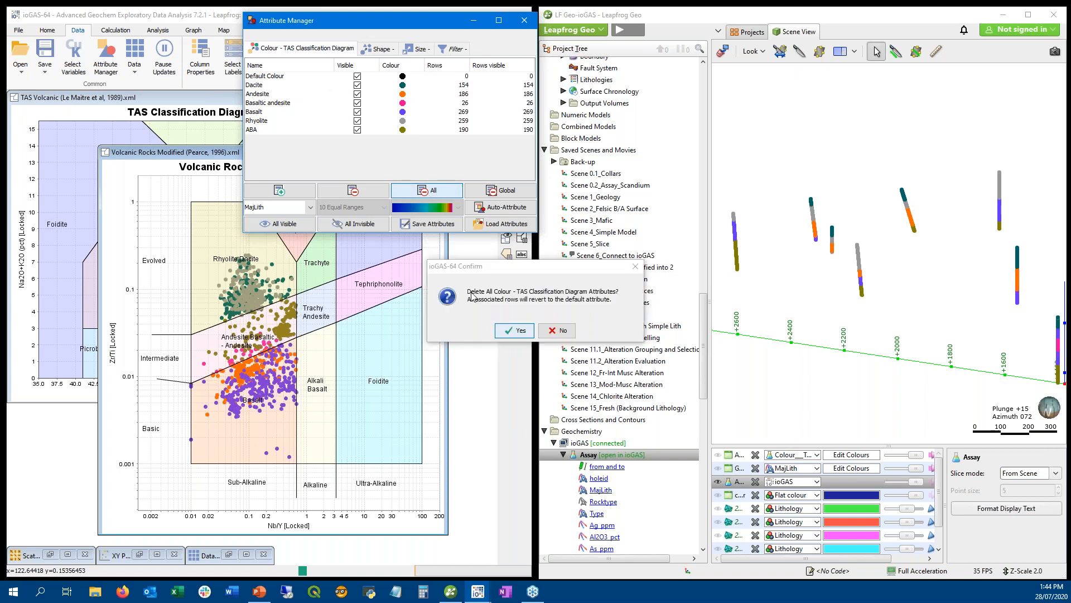
{"action": "left_click", "coordinate": [517, 332]}
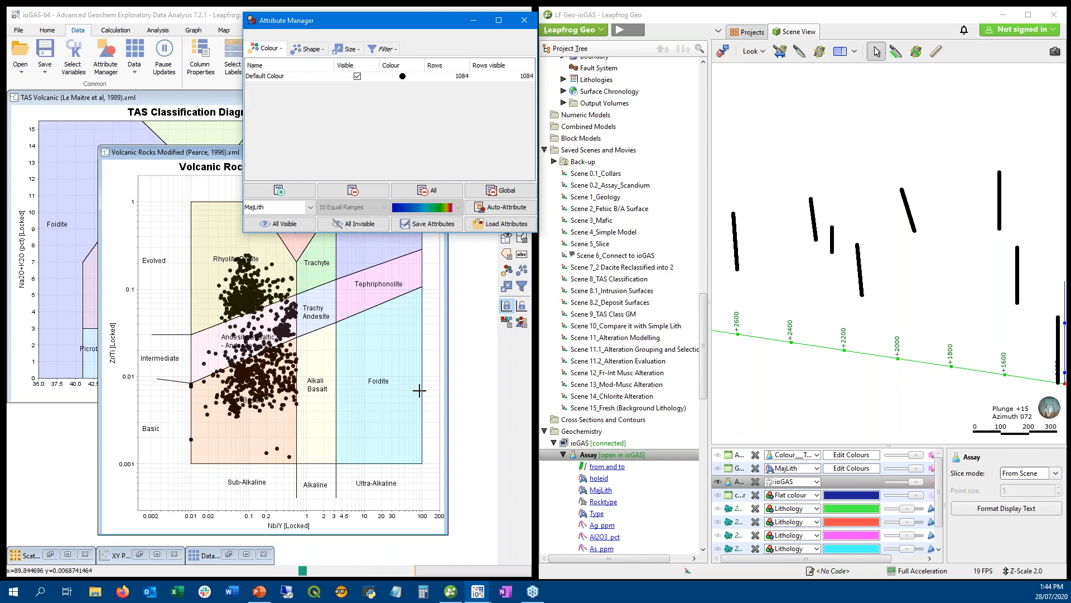
- Minimize the Volcanic Rocks Modified (Pearce, 1996) and TAS Volcanic diagrams to clear the ioGAS workspace
{"action": "left_click", "coordinate": [215, 151]}
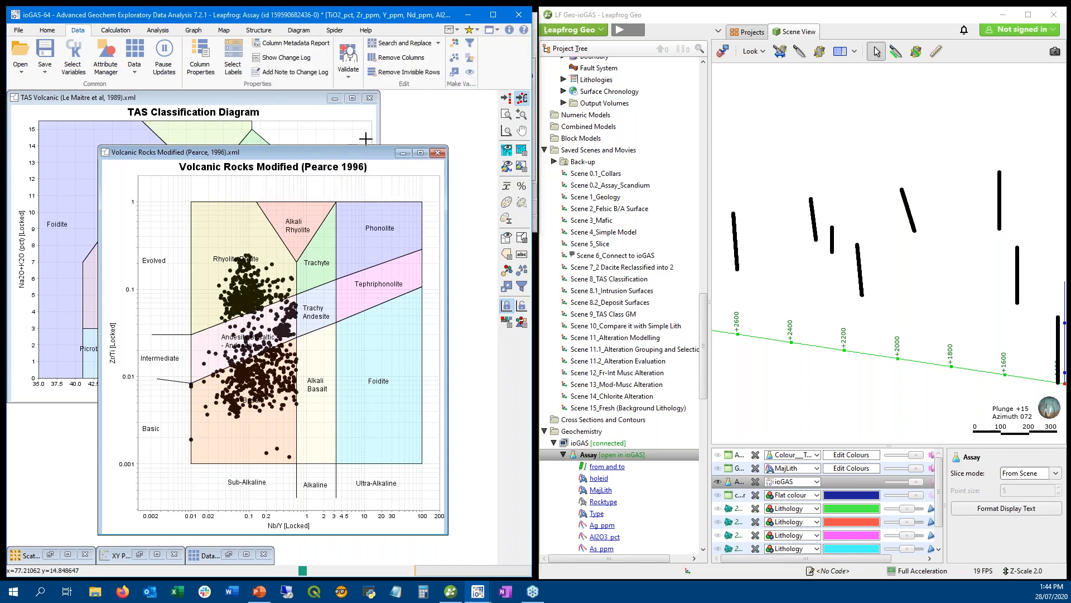
{"action": "left_click", "coordinate": [403, 153]}
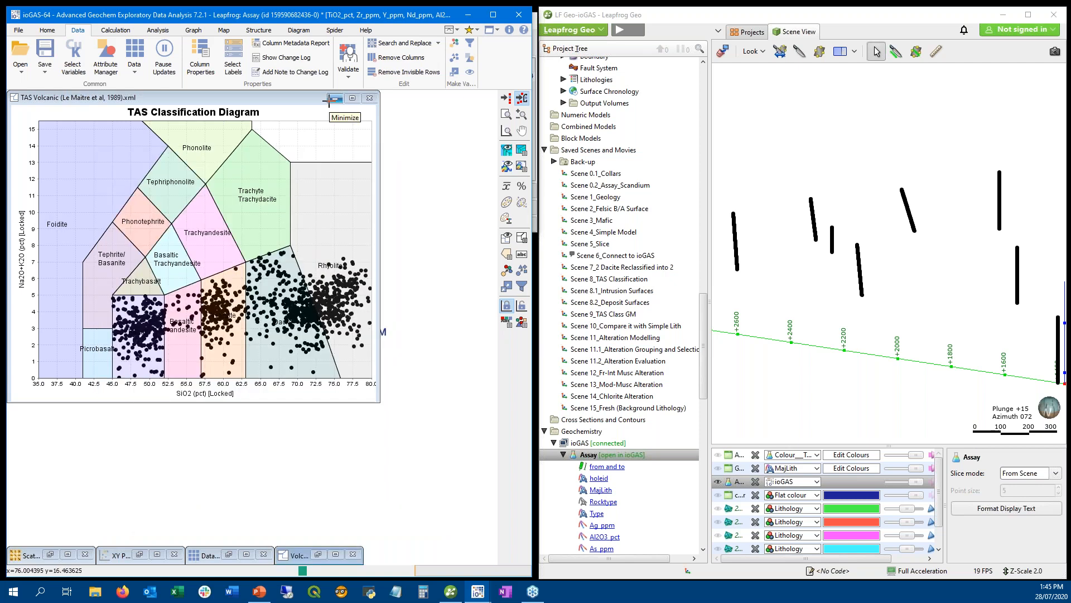
{"action": "left_click", "coordinate": [334, 99]}
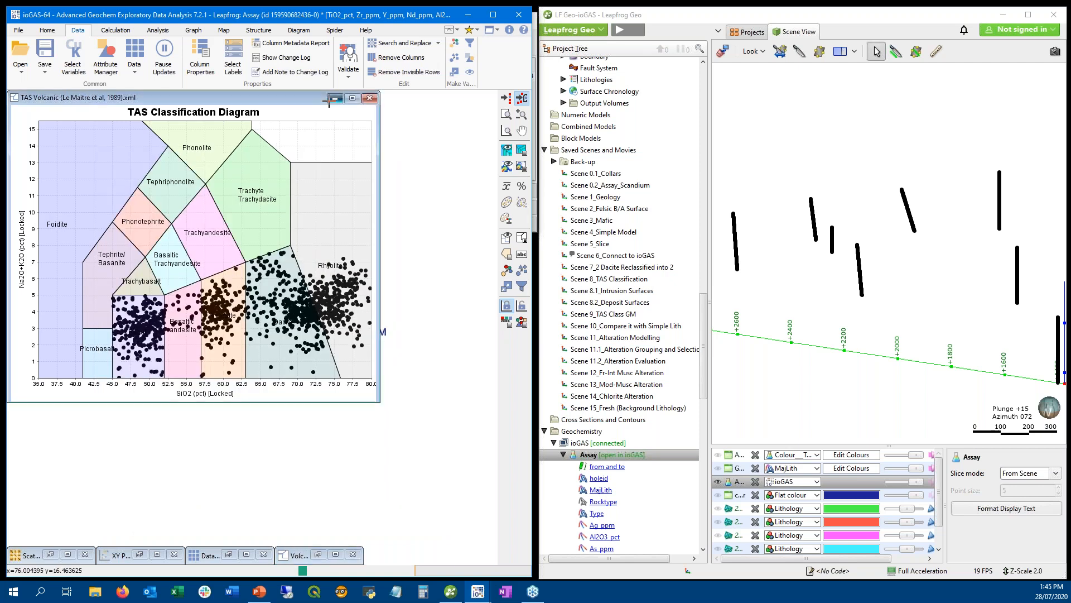
- Open the provided Alteration Box Plot (Total Fe) diagram from the Alteration Vectoring exploration diagrams
{"action": "left_click", "coordinate": [299, 31]}
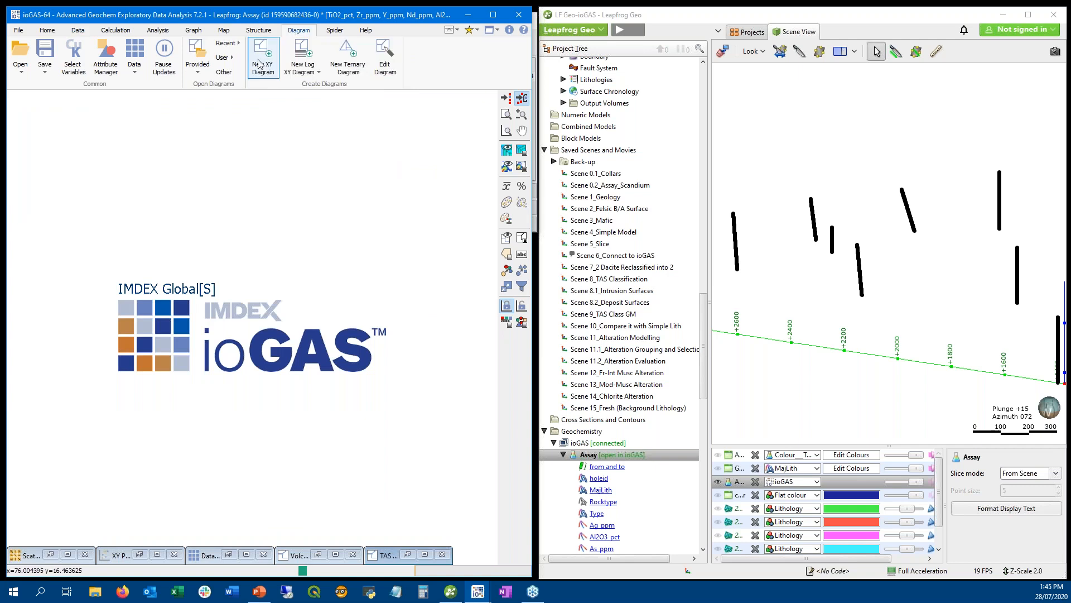
{"action": "left_click", "coordinate": [189, 80]}
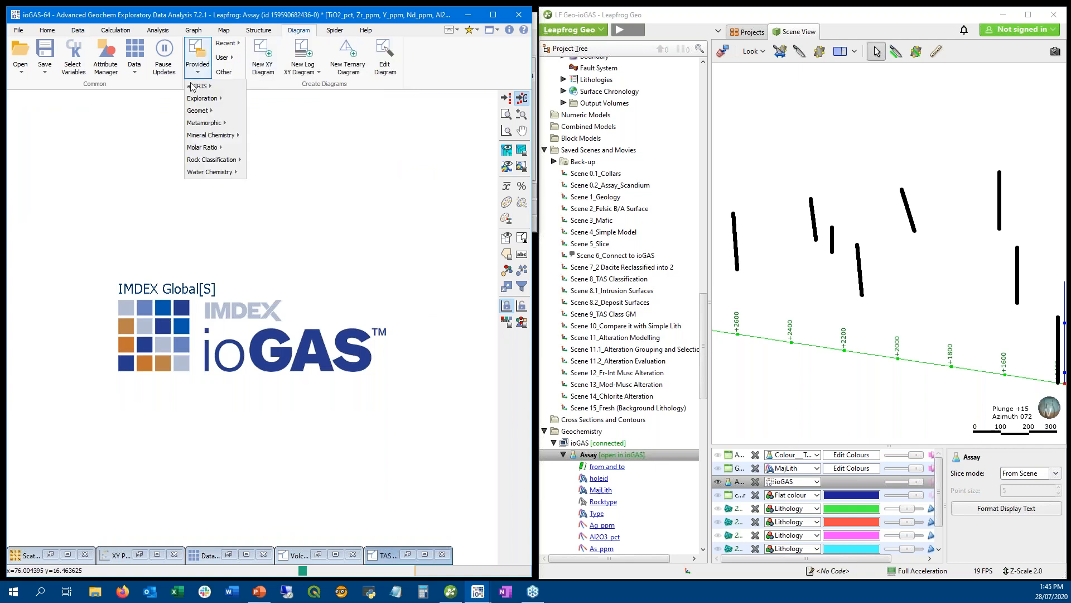
{"action": "mouse_move", "coordinate": [243, 104]}
{"action": "mouse_move", "coordinate": [276, 99]}
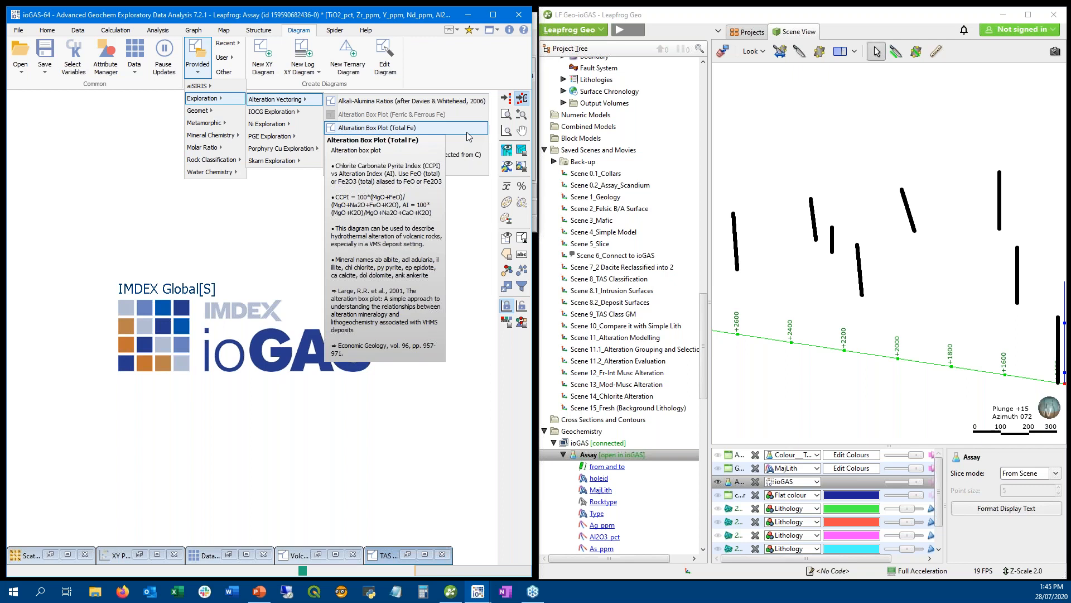
{"action": "left_click", "coordinate": [469, 137]}
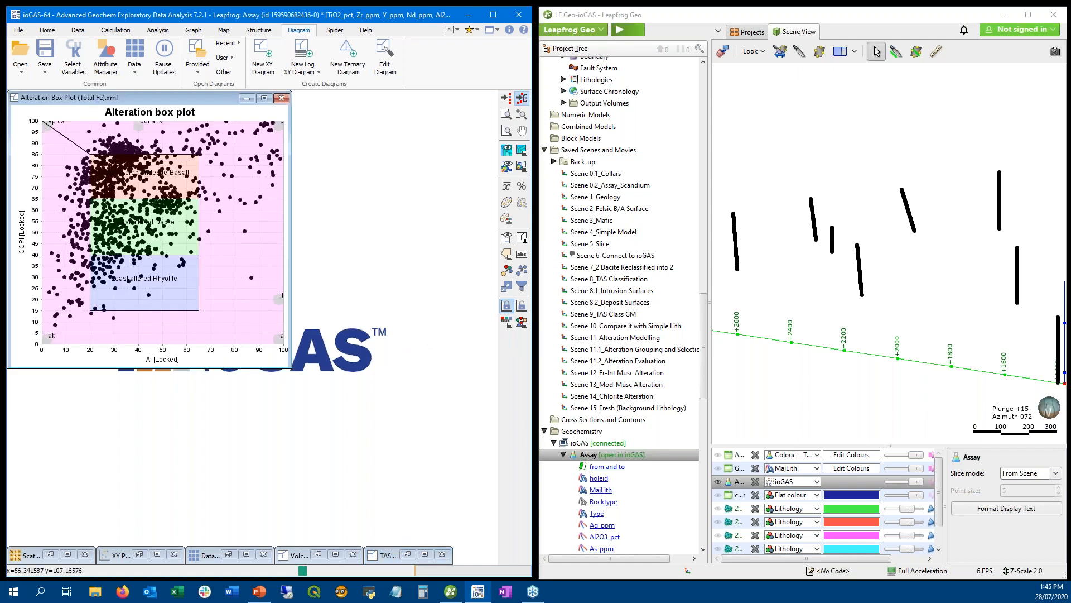
- Reposition and enlarge the alteration box plot, and colour the samples by its diagram fields
{"action": "left_click_drag", "start_coordinate": [178, 98], "coordinate": [225, 117]}
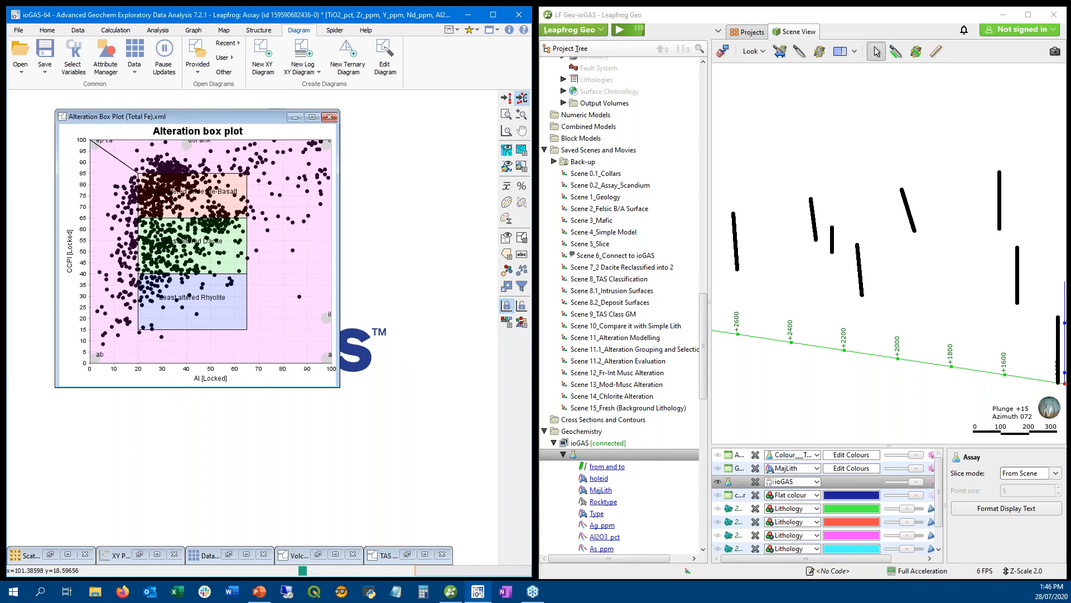
{"action": "left_click_drag", "start_coordinate": [339, 386], "coordinate": [406, 448]}
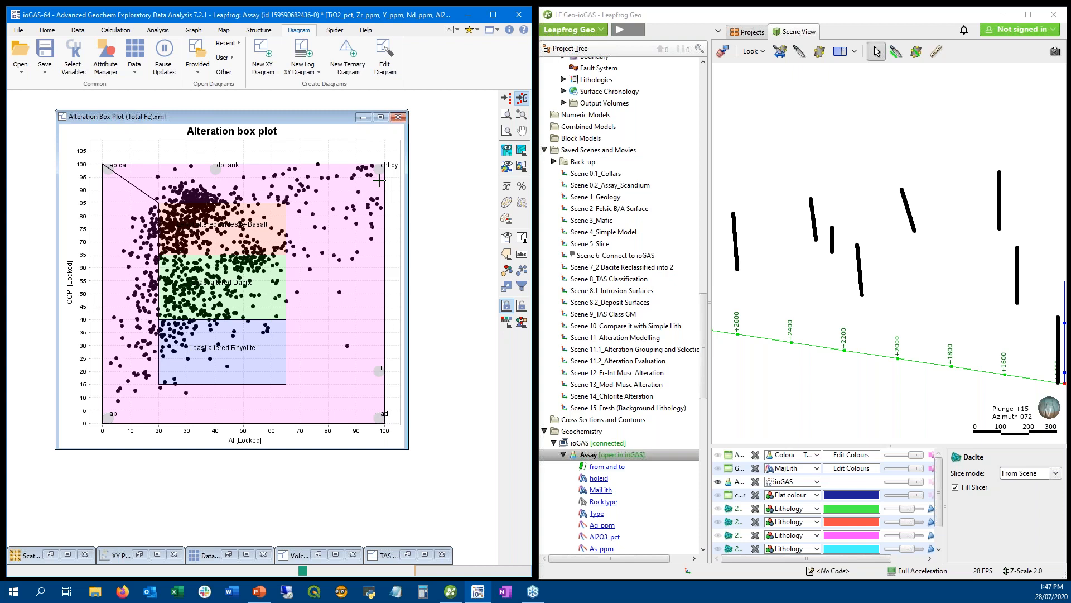
{"action": "left_click", "coordinate": [505, 271]}
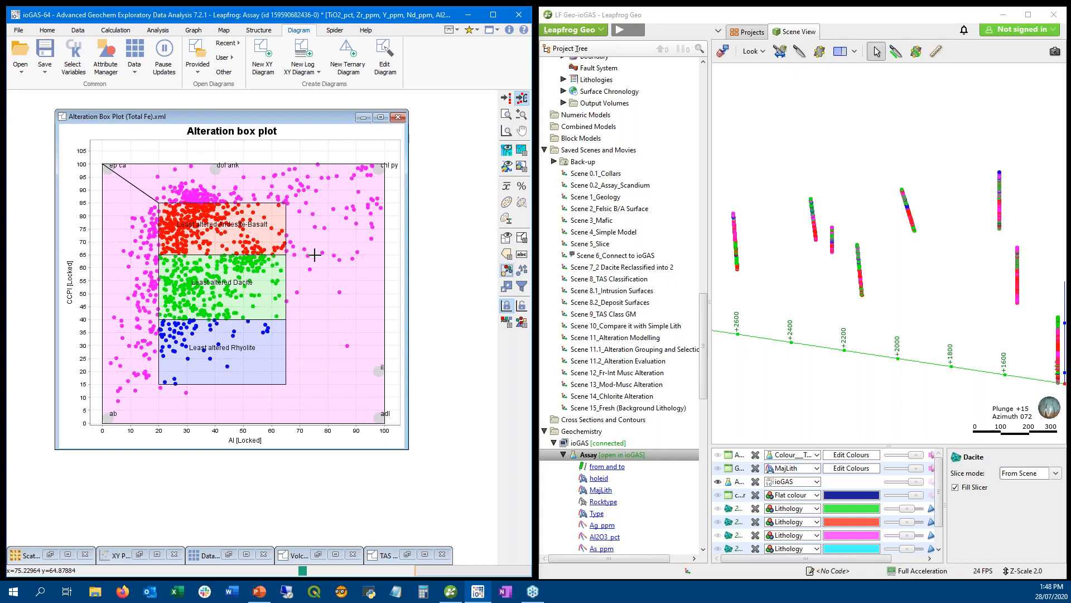
- Assign samples with AI below about 20 and CCPI about 65 to 87 to Least altered Andesite-Basalt using a drawn polygon
{"action": "left_click", "coordinate": [98, 65]}
{"action": "left_click_drag", "start_coordinate": [299, 117], "coordinate": [415, 113]}
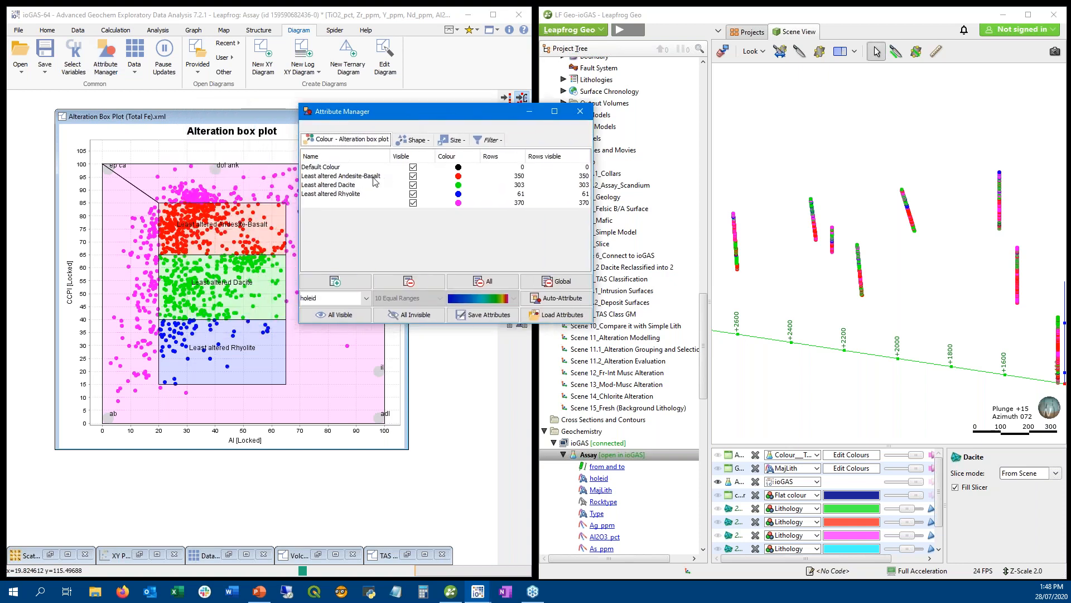
{"action": "left_click", "coordinate": [372, 176]}
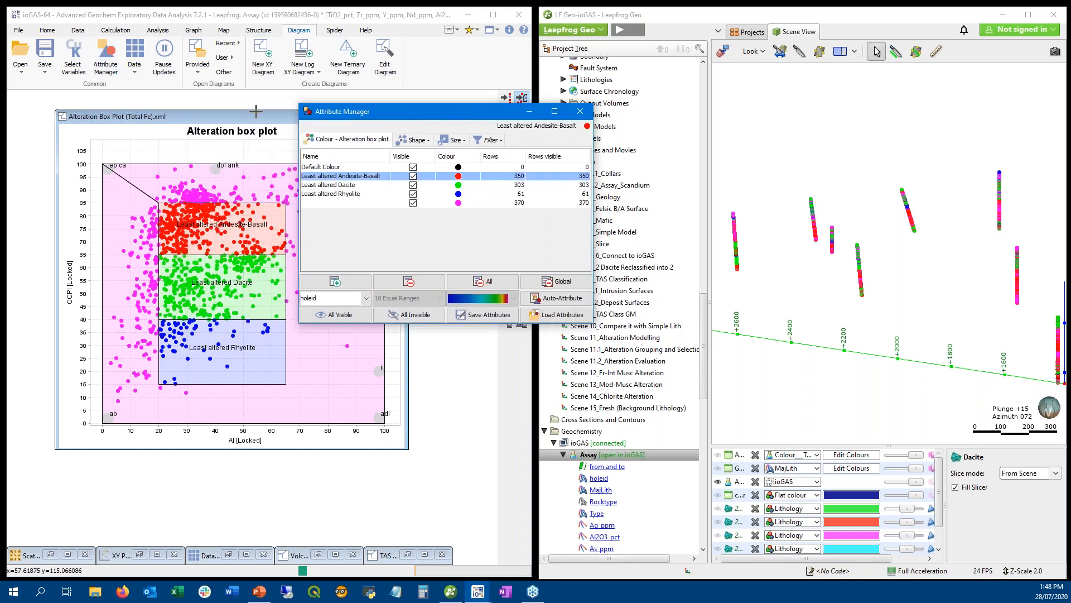
{"action": "left_click", "coordinate": [256, 112]}
{"action": "left_click", "coordinate": [159, 254]}
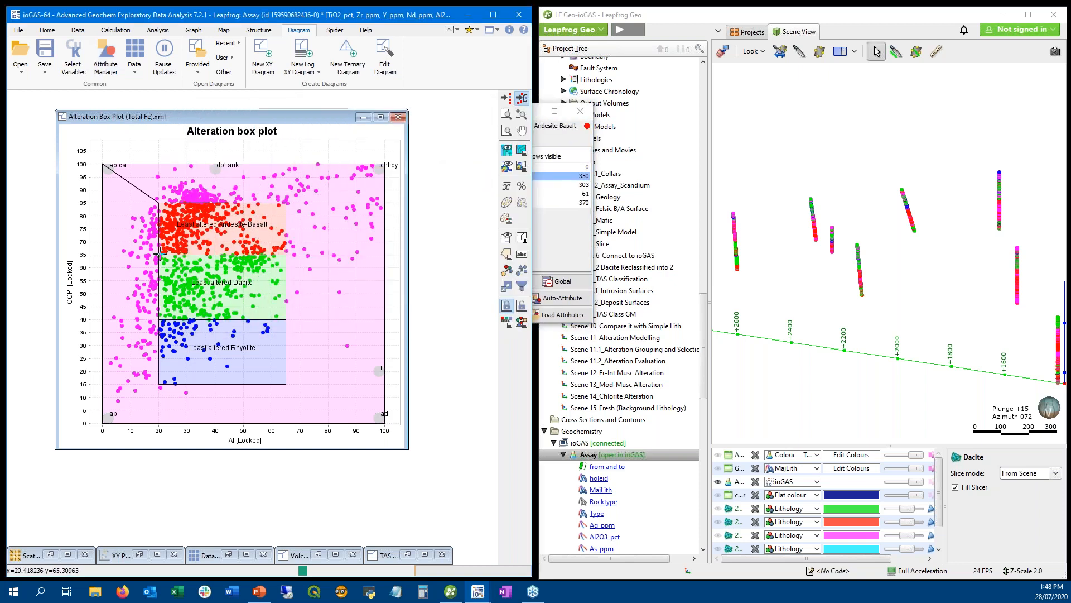
{"action": "left_click", "coordinate": [101, 255]}
{"action": "left_click", "coordinate": [113, 198]}
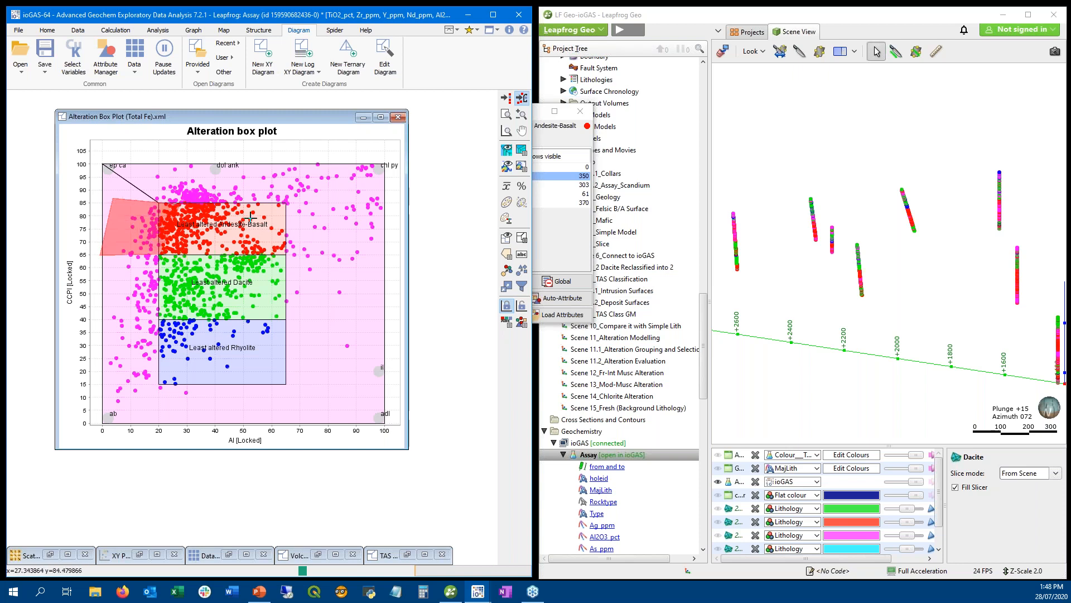
- Assign samples with AI below about 20 and CCPI about 40 to 67 to Least altered Dacite using a drawn polygon
{"action": "left_click", "coordinate": [565, 234]}
{"action": "left_click", "coordinate": [366, 185]}
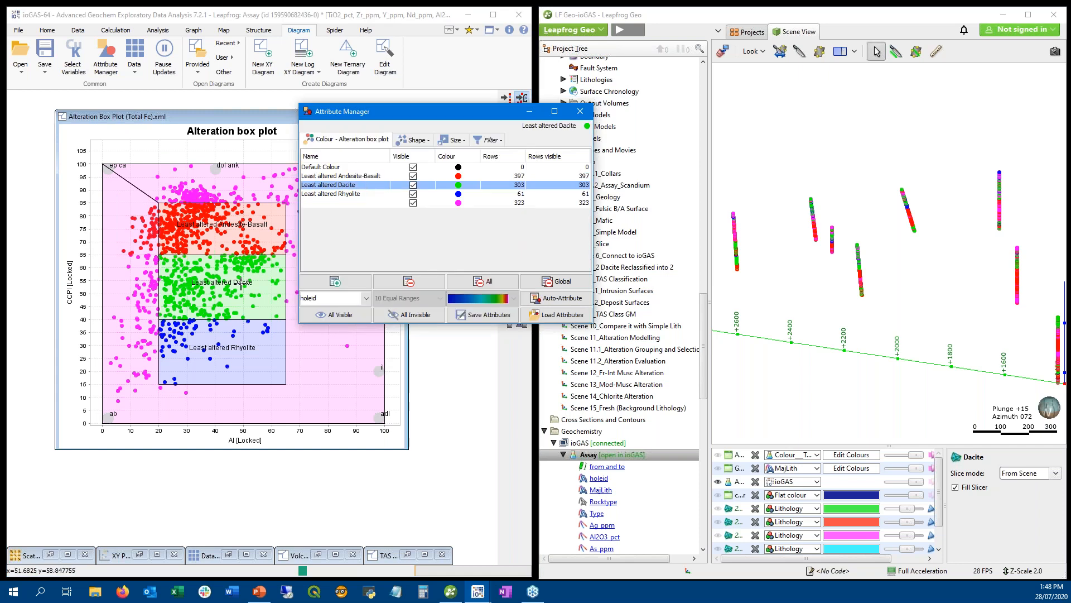
{"action": "left_click", "coordinate": [162, 318]}
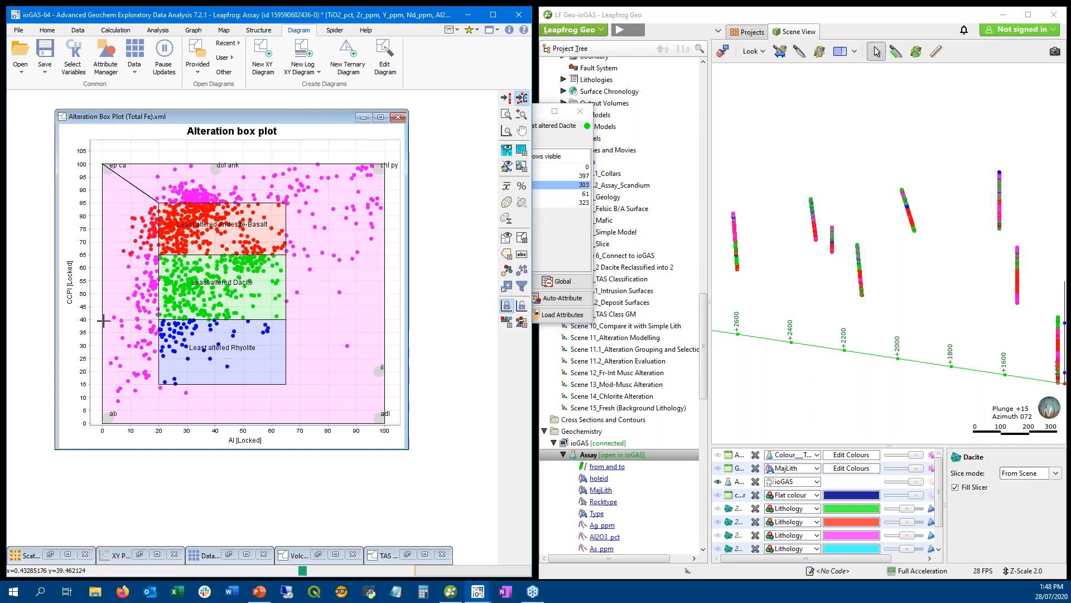
{"action": "left_click", "coordinate": [103, 321]}
{"action": "left_click", "coordinate": [107, 250]}
{"action": "double_click", "coordinate": [199, 257]}
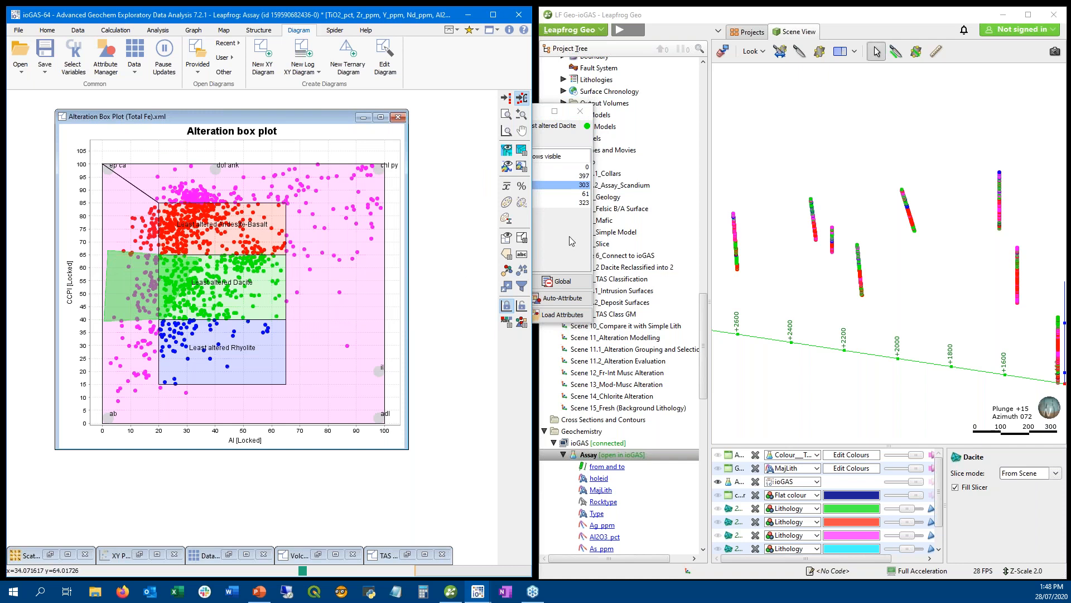
- Assign the low-AI samples beside and beneath the rhyolite field, below CCPI about 40, to Least altered Rhyolite using a drawn polygon
{"action": "left_click", "coordinate": [575, 195]}
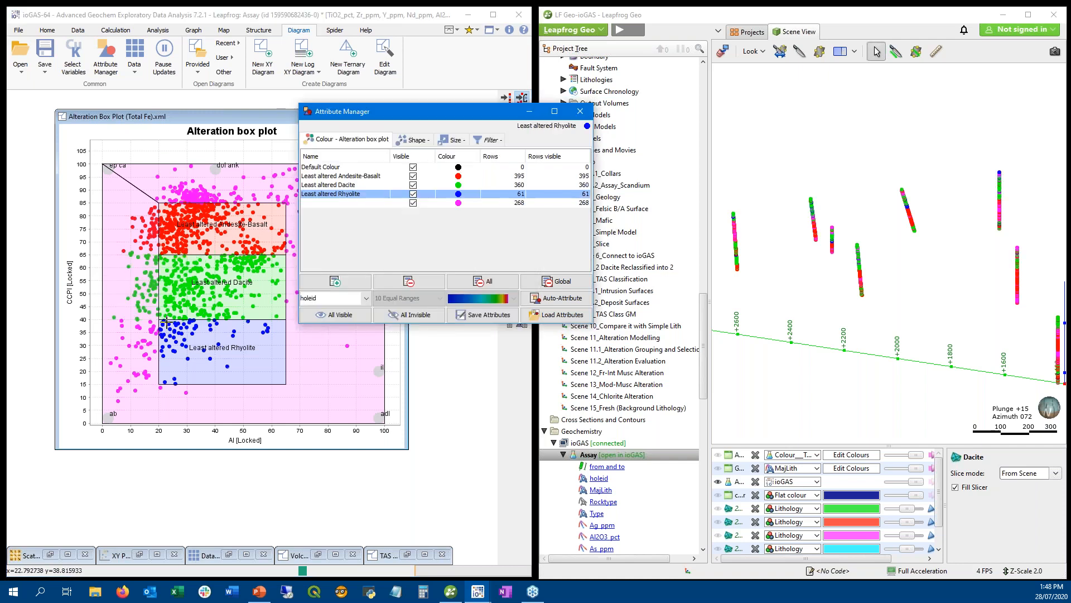
{"action": "left_click", "coordinate": [163, 321]}
{"action": "left_click", "coordinate": [104, 319]}
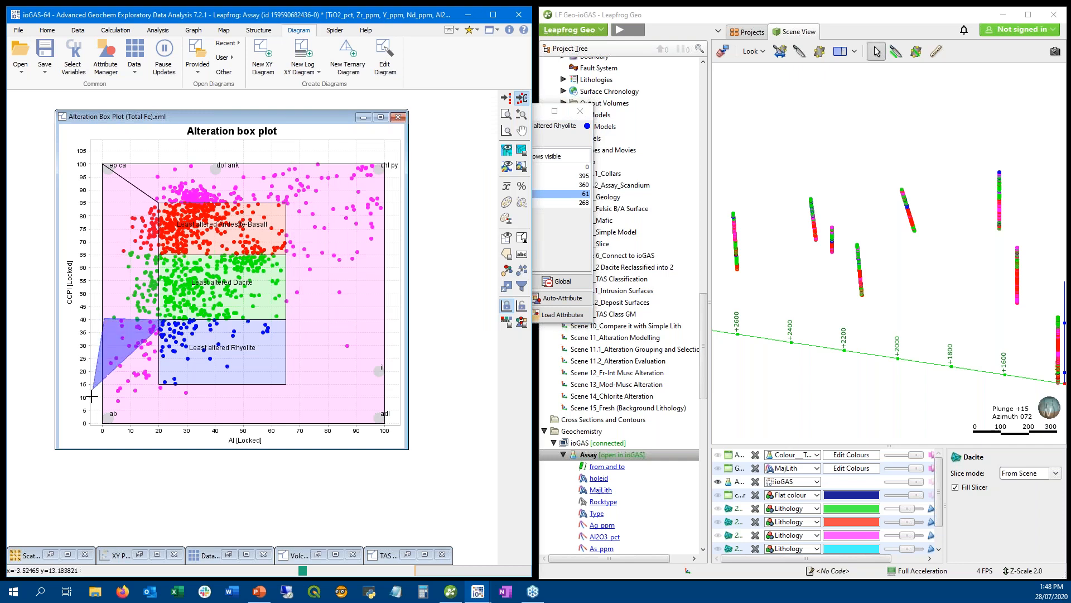
{"action": "left_click", "coordinate": [104, 414]}
{"action": "double_click", "coordinate": [229, 416]}
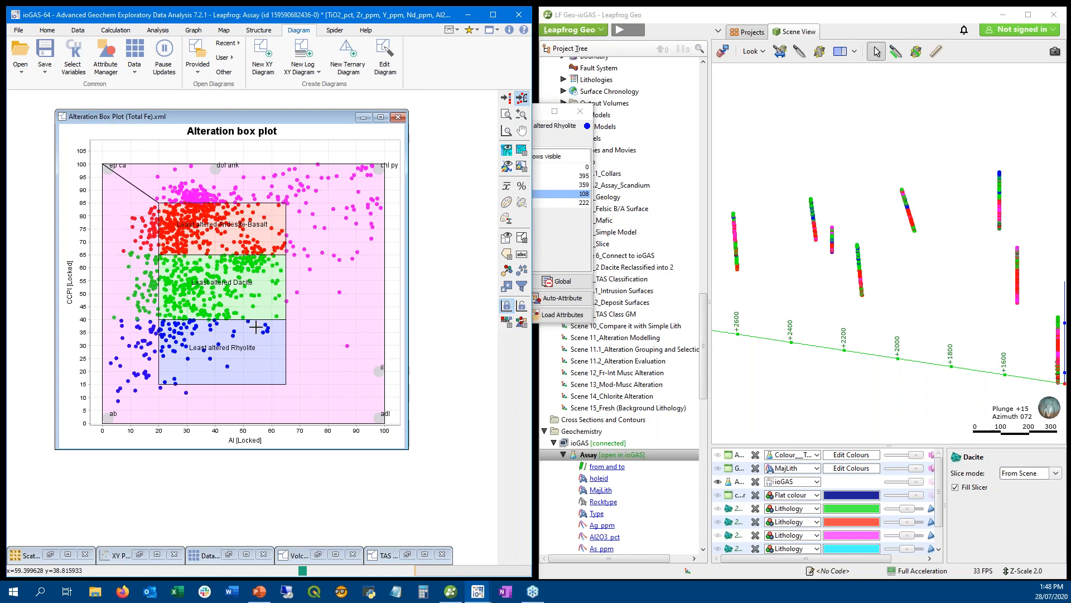
- Name the unnamed magenta colour class Hydrothermal in the Attribute Manager
{"action": "left_click", "coordinate": [583, 246]}
{"action": "double_click", "coordinate": [343, 203]}
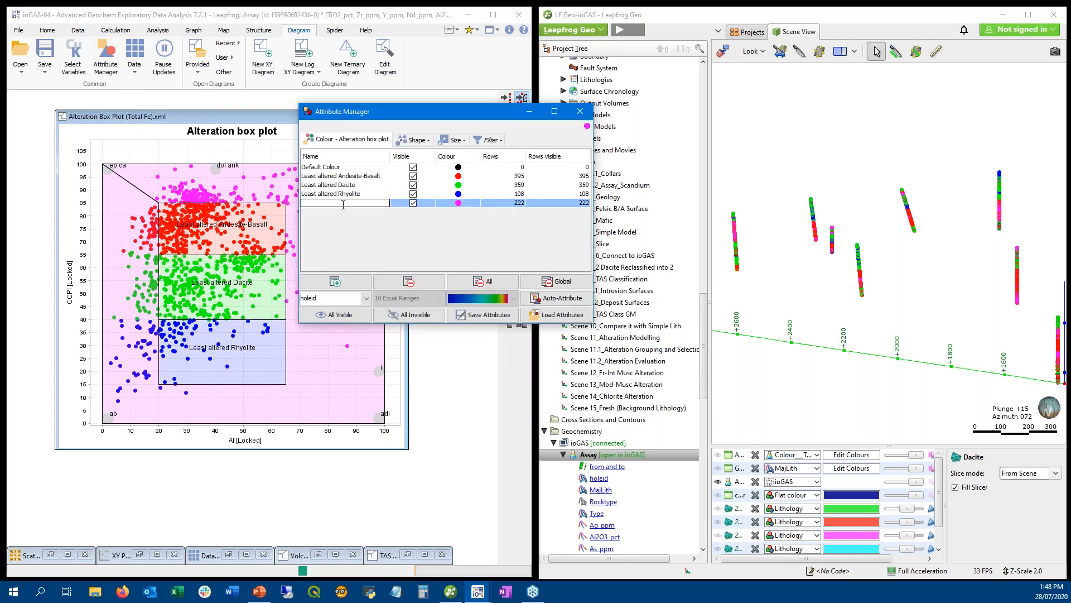
{"action": "type", "text": "Hydrothermal"}
{"action": "left_click", "coordinate": [344, 224]}
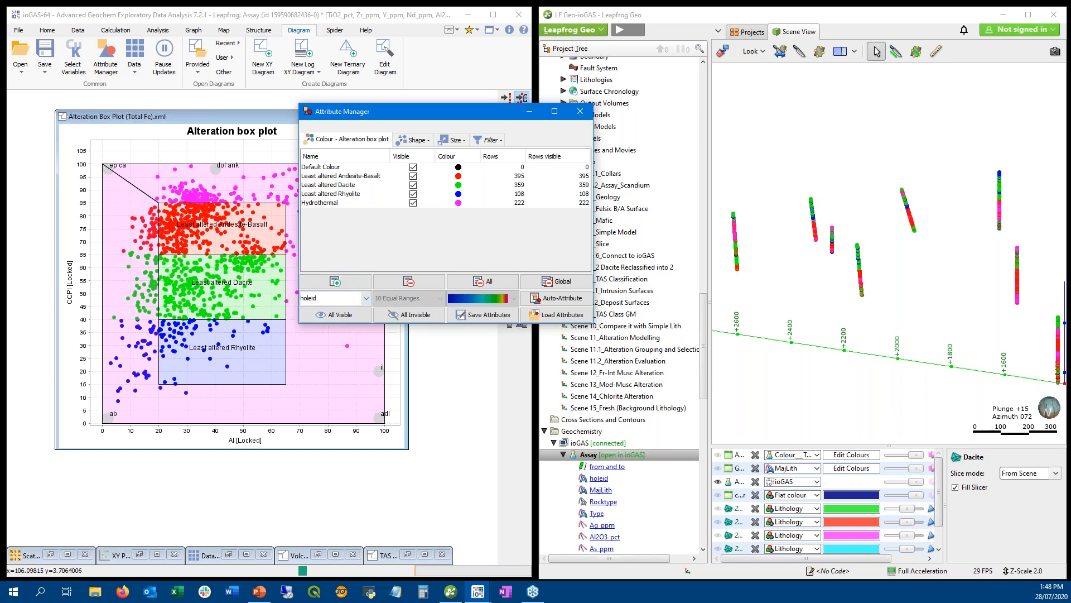
- Move the Attribute Manager clear of the alteration box plot so the whole diagram is visible
{"action": "key", "text": "alt+Tab"}
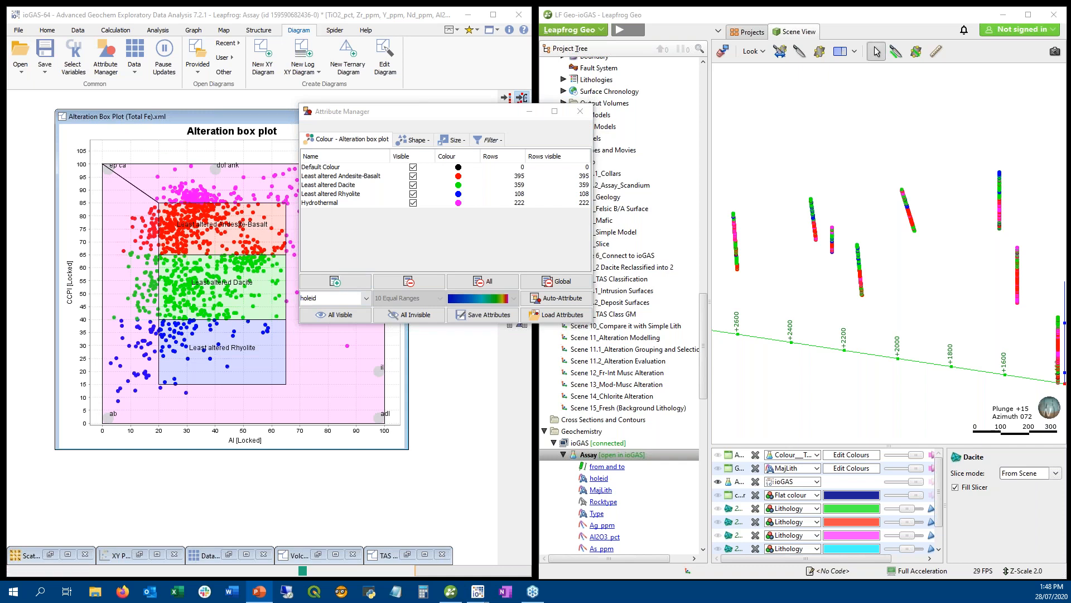
{"action": "left_click_drag", "start_coordinate": [446, 118], "coordinate": [633, 148]}
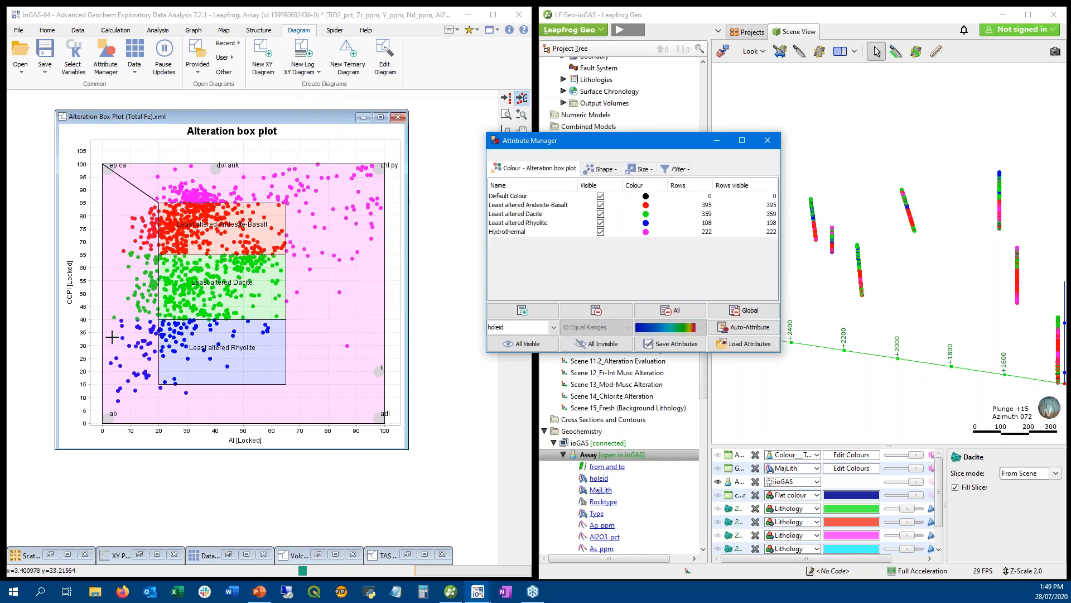
{"action": "left_click_drag", "start_coordinate": [618, 152], "coordinate": [695, 157]}
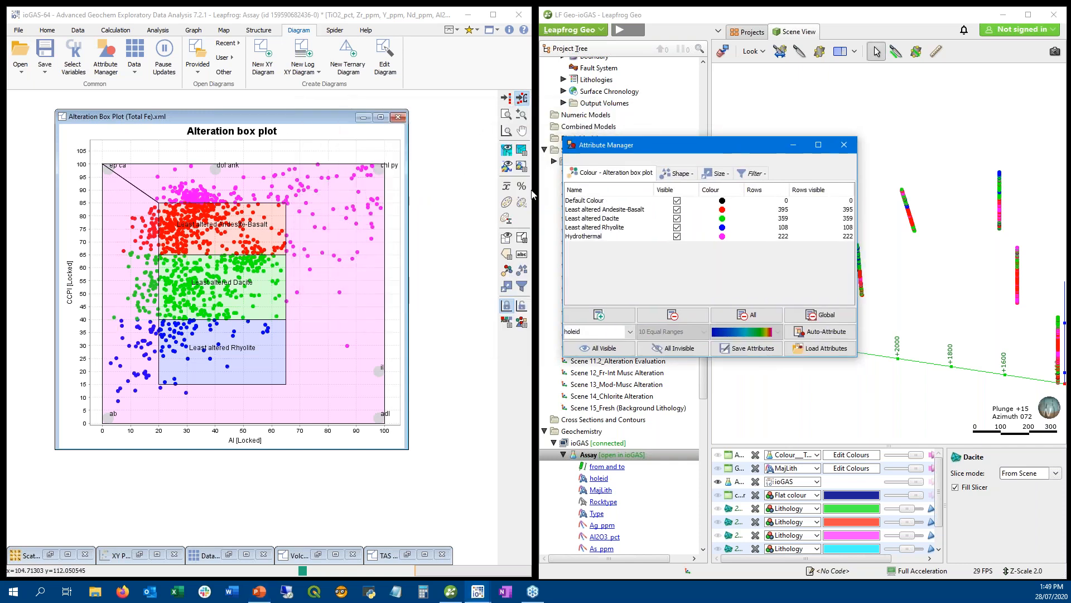
- Read the descriptive notes for the alteration box plot and close them
{"action": "left_click", "coordinate": [523, 240]}
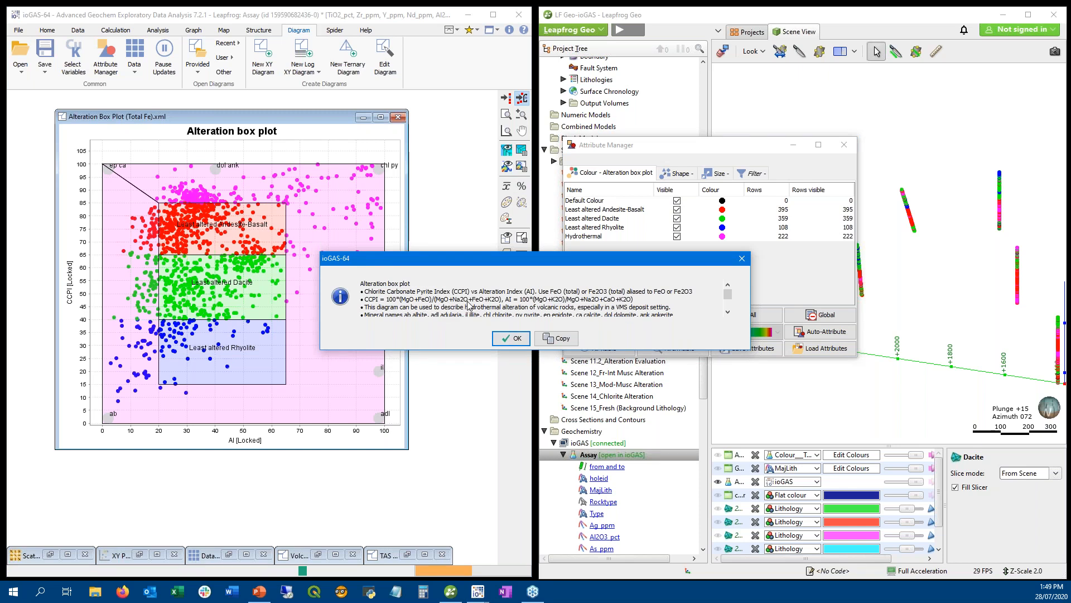
{"action": "left_click", "coordinate": [517, 339]}
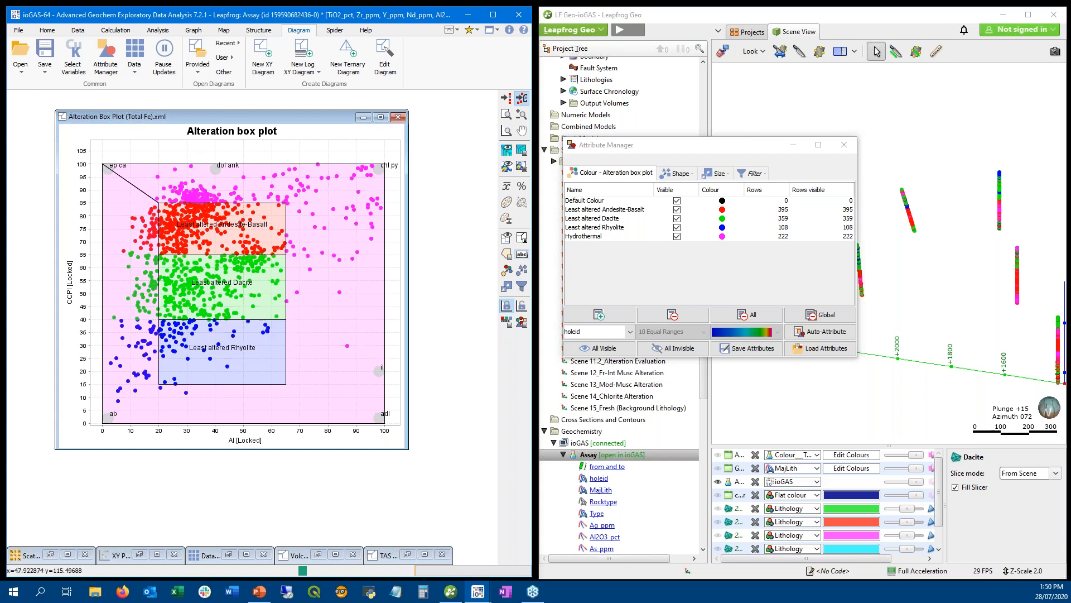
- Open the GER Feldspar Na-K Control Diagram, overwriting the Na/Al (Molar) and K/Al (Molar) columns, and enlarge its window
{"action": "left_click", "coordinate": [202, 76]}
{"action": "left_click", "coordinate": [202, 99]}
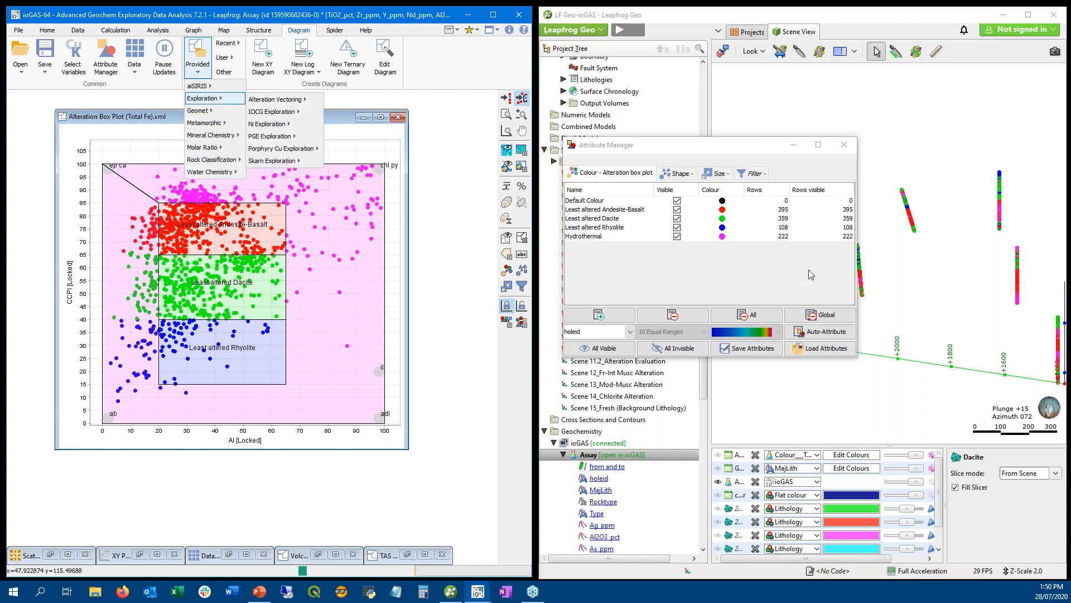
{"action": "left_click", "coordinate": [765, 148]}
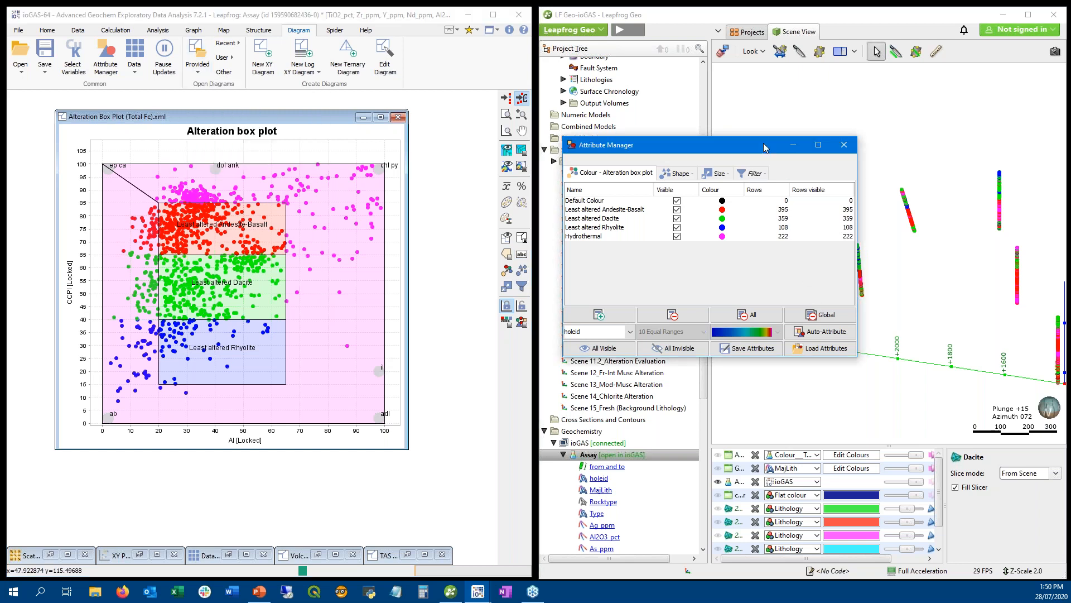
{"action": "left_click_drag", "start_coordinate": [764, 148], "coordinate": [375, 312]}
{"action": "left_click", "coordinate": [196, 55]}
{"action": "mouse_move", "coordinate": [203, 147]}
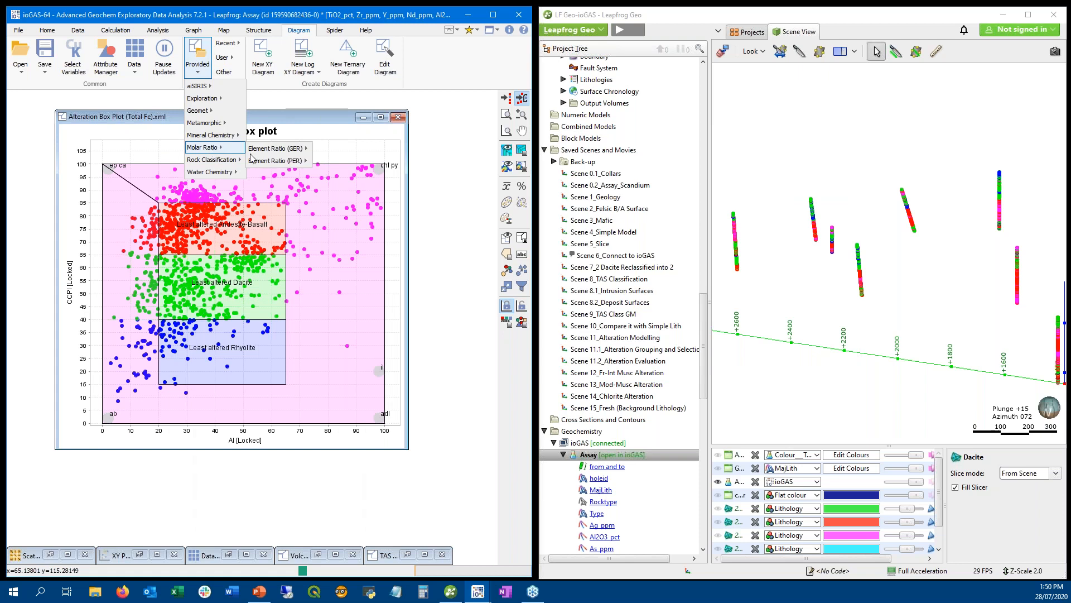
{"action": "mouse_move", "coordinate": [302, 151]}
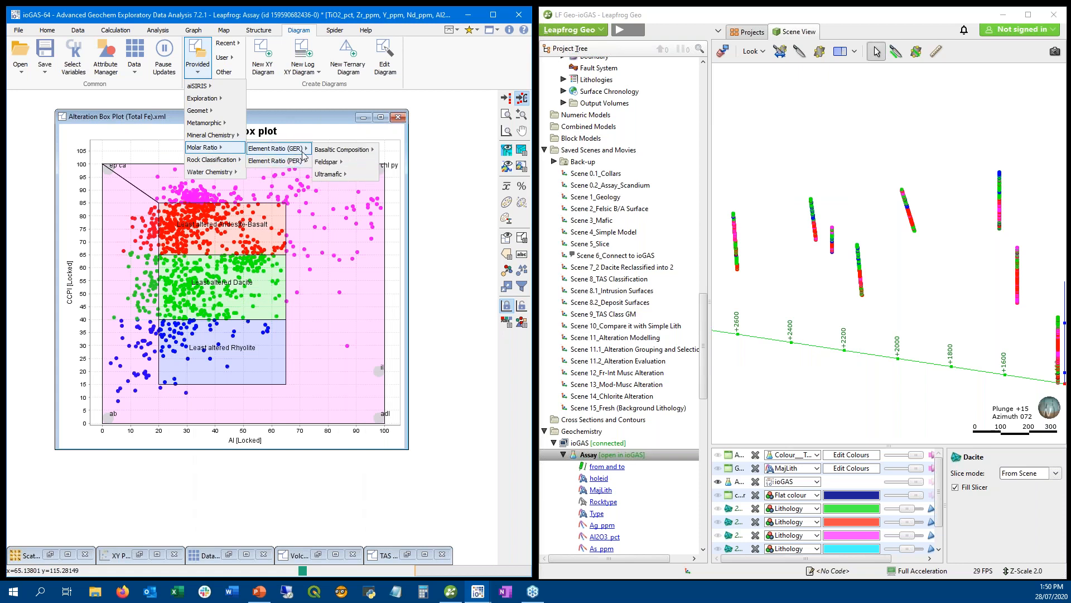
{"action": "mouse_move", "coordinate": [342, 166]}
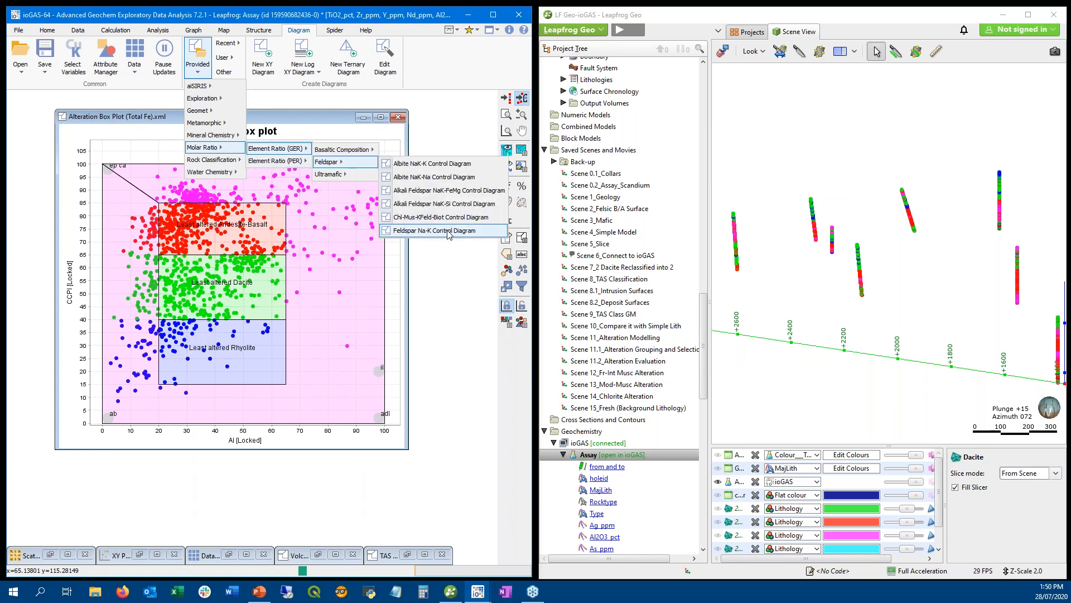
{"action": "mouse_move", "coordinate": [448, 234]}
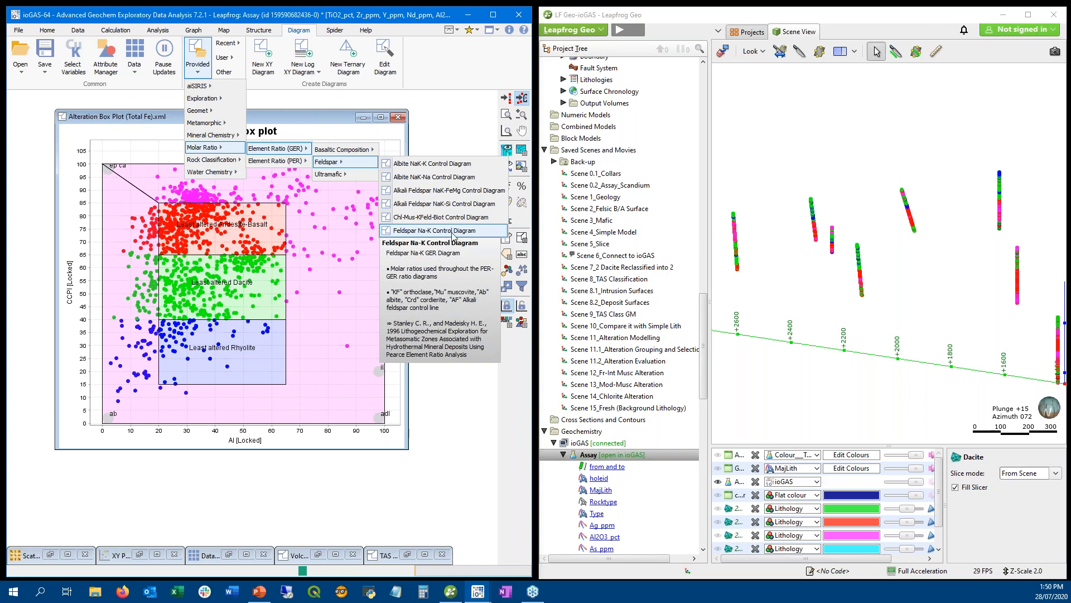
{"action": "left_click", "coordinate": [452, 236]}
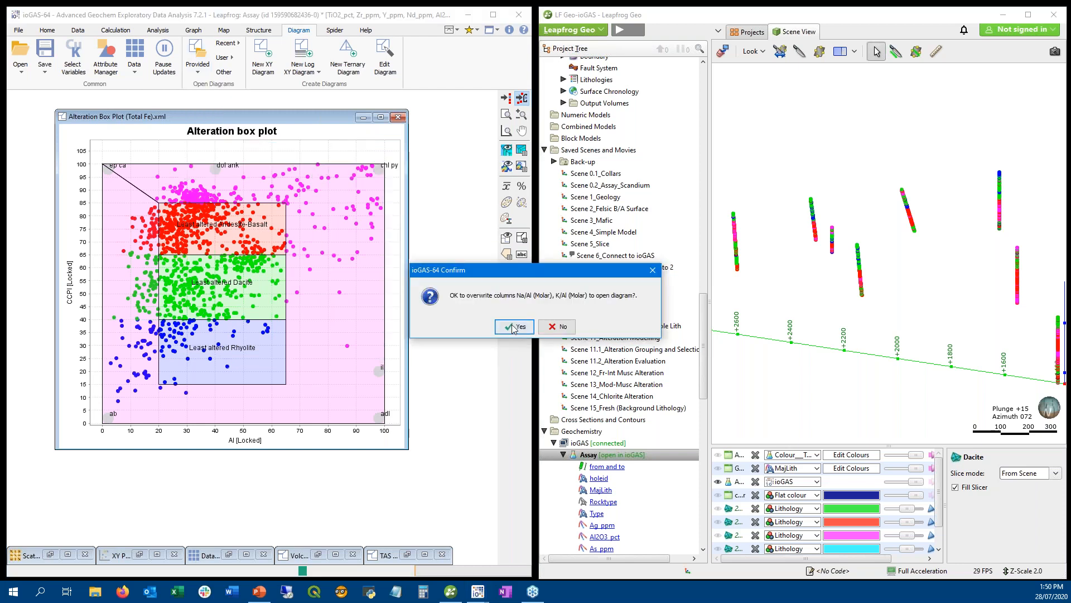
{"action": "left_click", "coordinate": [514, 328]}
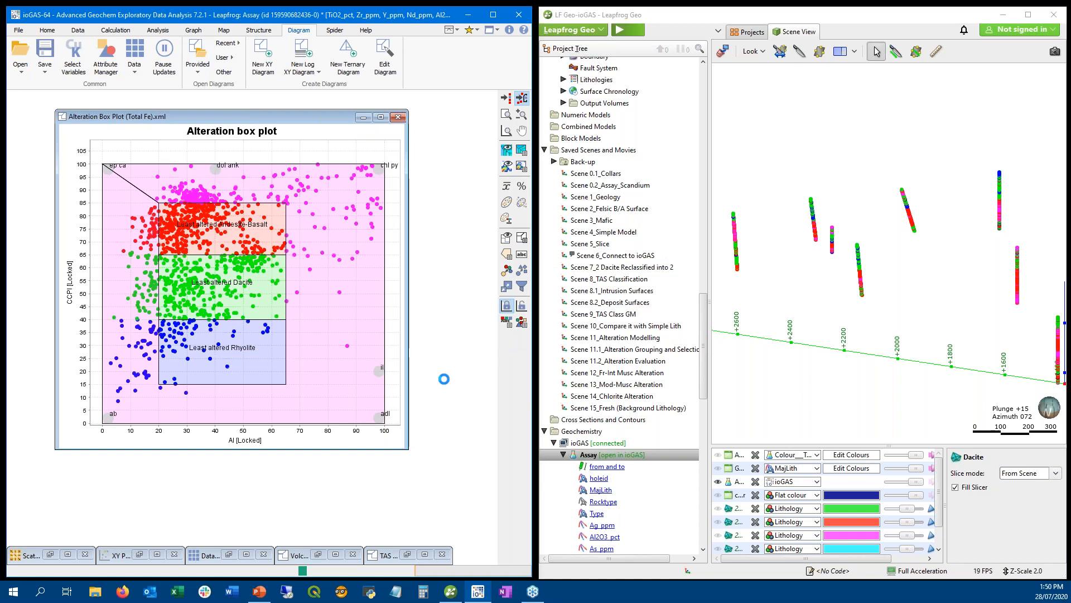
{"action": "left_click_drag", "start_coordinate": [305, 371], "coordinate": [455, 495]}
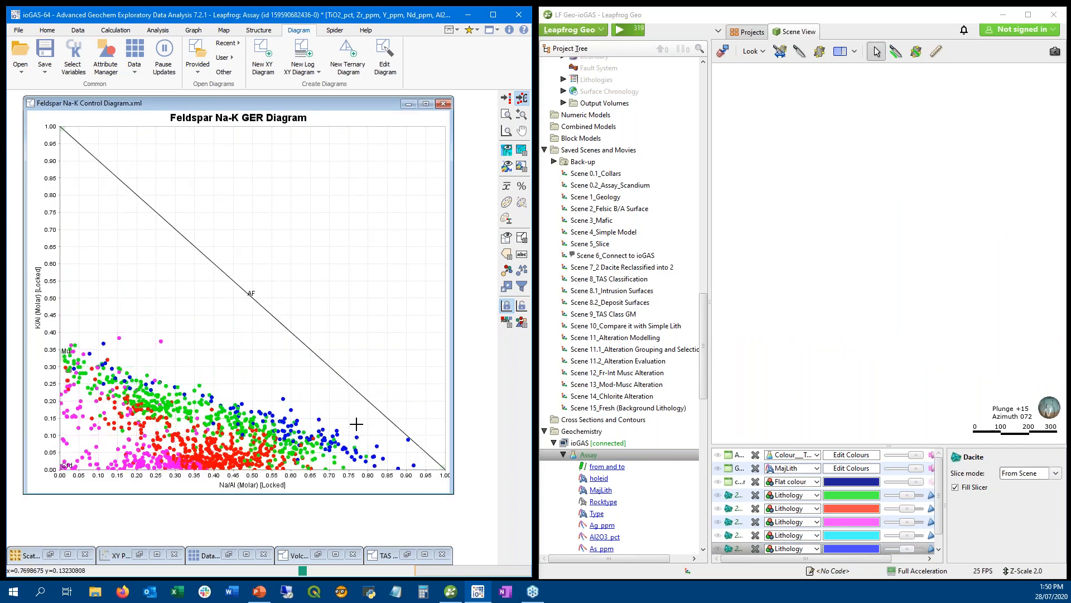
- Turn on all sheet silicate mineral reference nodes for the Feldspar Na-K GER diagram
{"action": "mouse_move", "coordinate": [356, 428]}
{"action": "left_mouse_down"}
{"action": "mouse_move", "coordinate": [335, 424]}
{"action": "mouse_move", "coordinate": [344, 426]}
{"action": "left_mouse_up"}
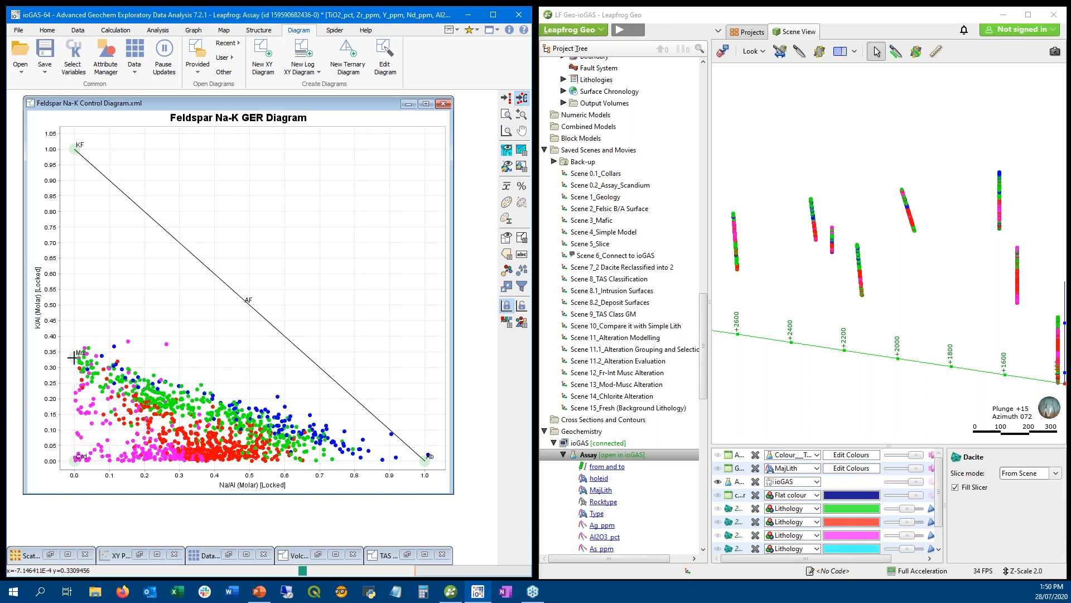
{"action": "scroll", "coordinate": [74, 357], "scroll_direction": "up", "scroll_amount": 1}
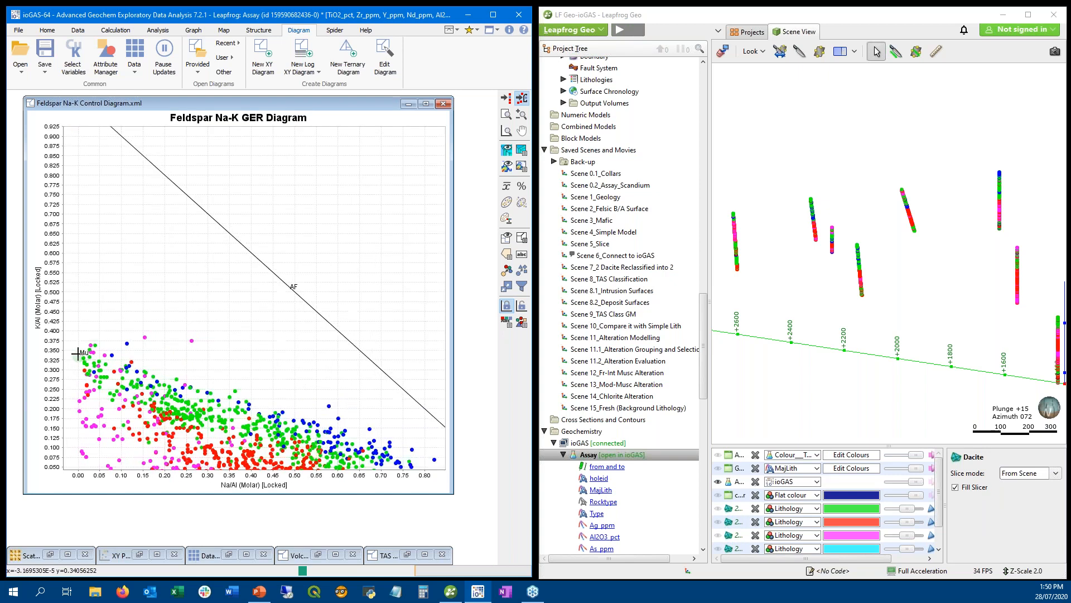
{"action": "scroll", "coordinate": [78, 354], "scroll_direction": "down", "scroll_amount": 2}
{"action": "scroll", "coordinate": [183, 364], "scroll_direction": "up", "scroll_amount": 1}
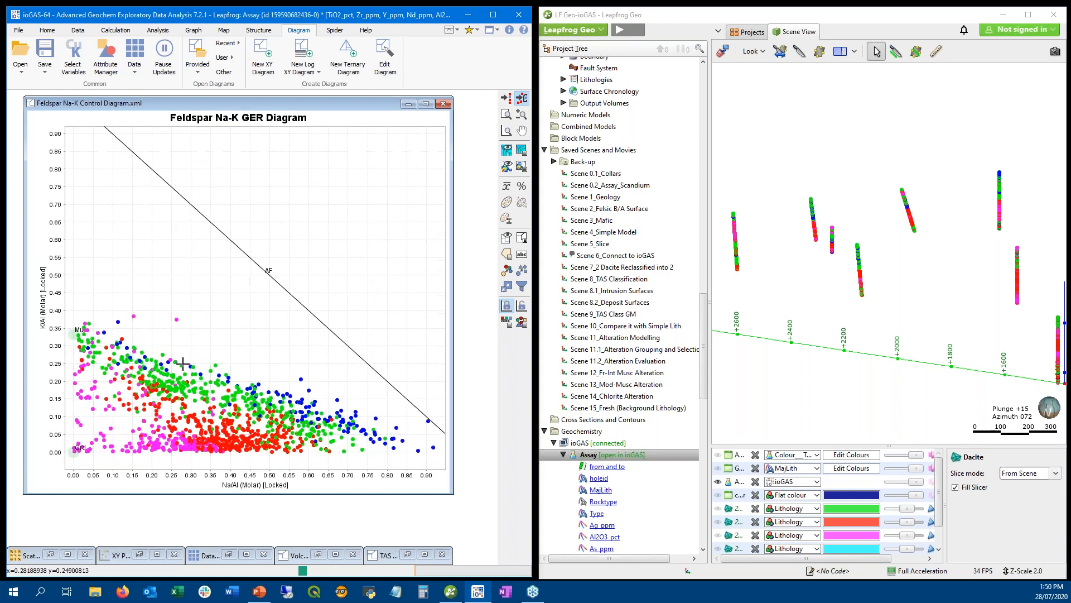
{"action": "left_click_drag", "start_coordinate": [183, 364], "coordinate": [190, 372]}
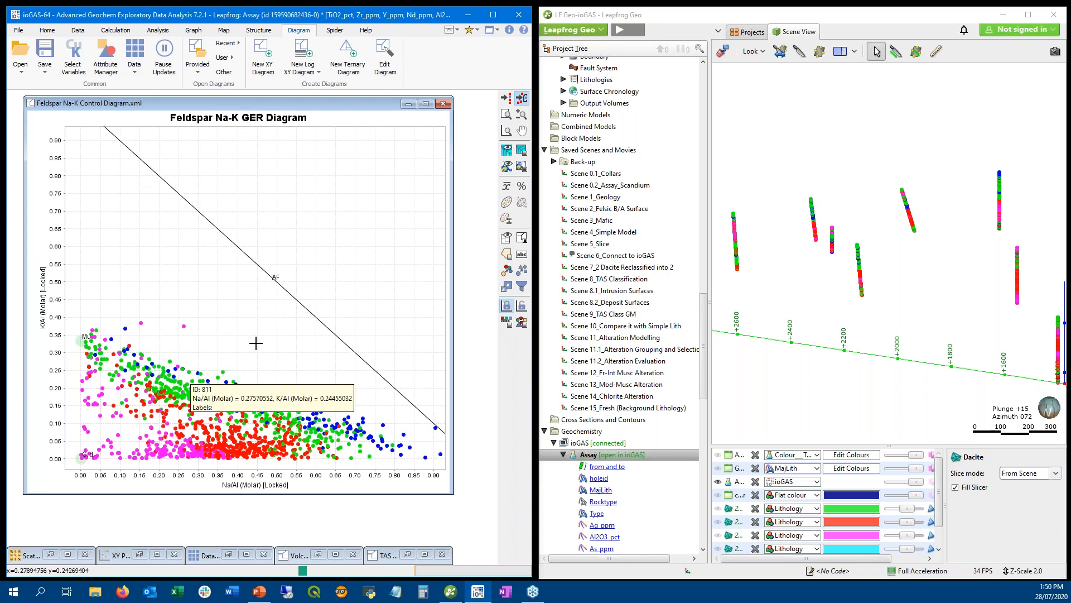
{"action": "left_click", "coordinate": [521, 150]}
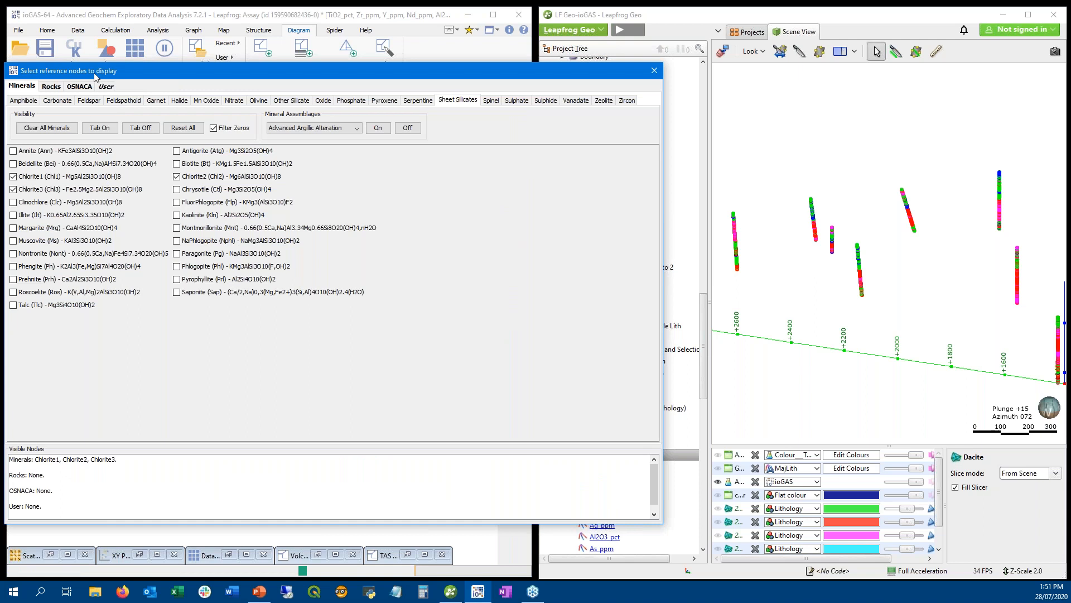
{"action": "left_click_drag", "start_coordinate": [94, 74], "coordinate": [242, 77]}
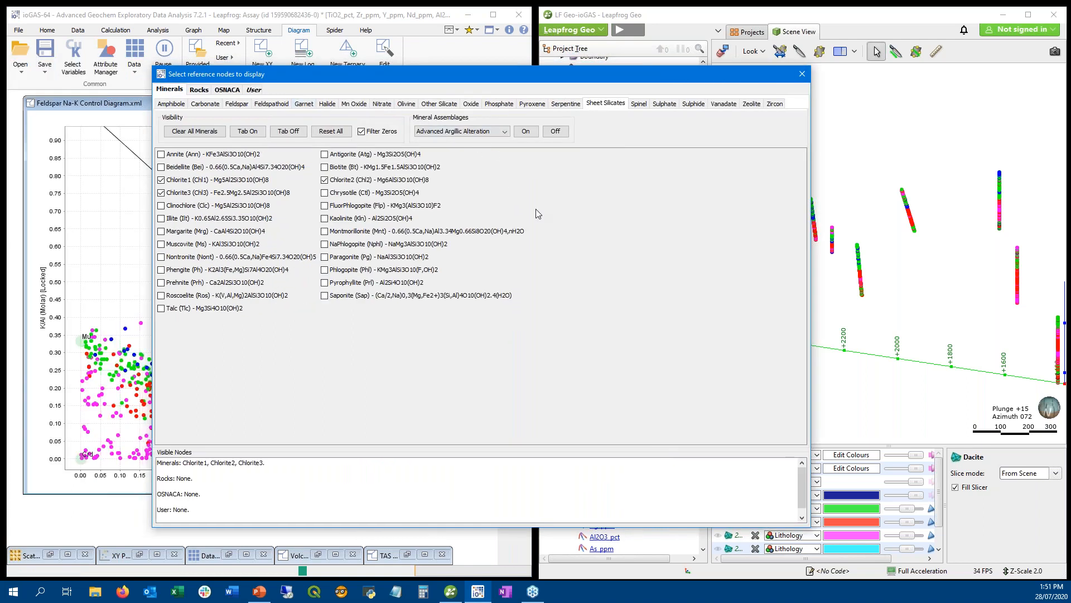
{"action": "left_click", "coordinate": [570, 104]}
{"action": "left_click", "coordinate": [605, 104]}
{"action": "left_click", "coordinate": [248, 131]}
{"action": "left_click", "coordinate": [801, 74]}
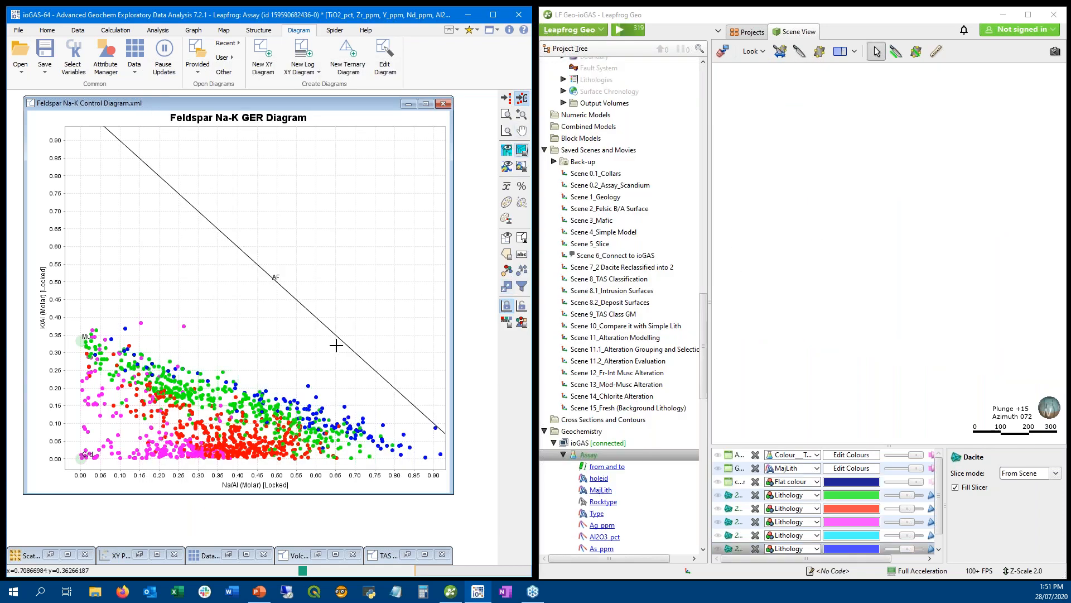
- Display the mineral reference nodes on the diagram, first as node lines and finally with node descriptions
{"action": "left_click", "coordinate": [506, 149]}
{"action": "left_click", "coordinate": [545, 190]}
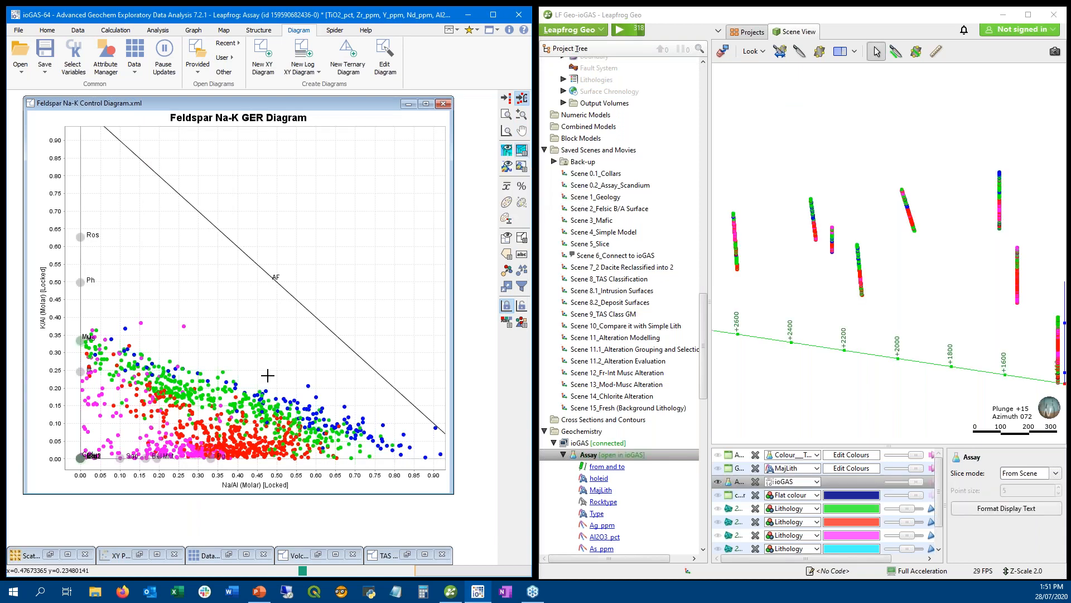
{"action": "left_click", "coordinate": [506, 149]}
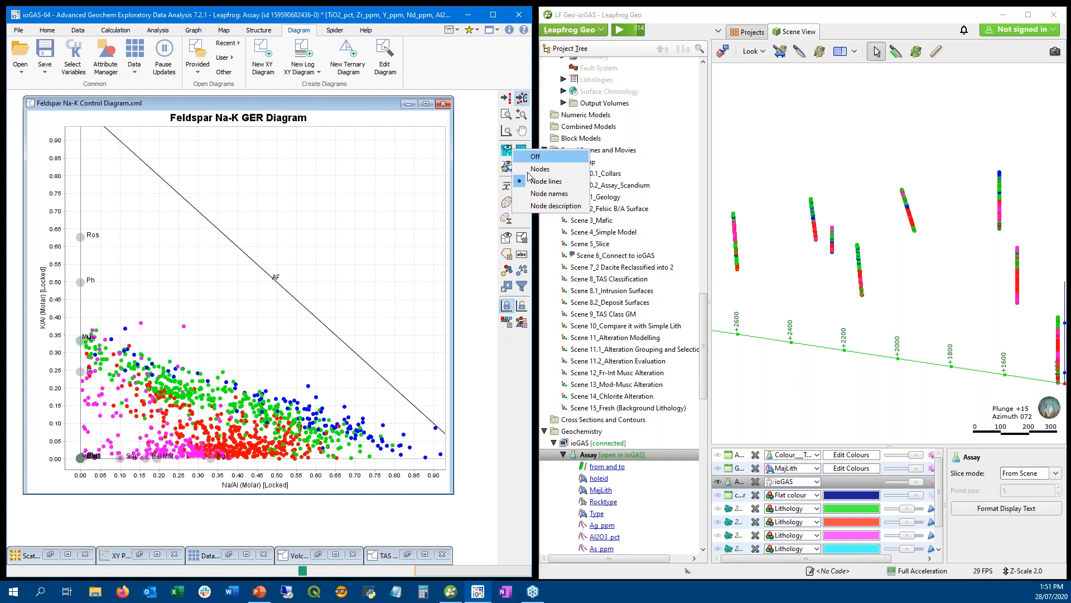
{"action": "left_click", "coordinate": [569, 206]}
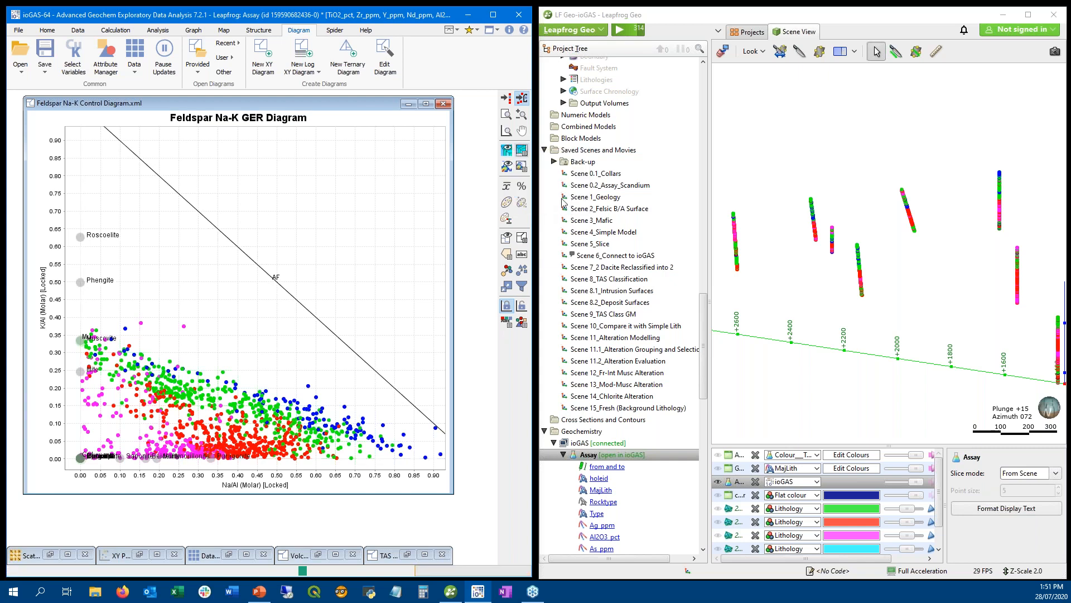
- Examine how the samples plot relative to the muscovite, illite and other sheet silicate nodes on the Feldspar Na-K diagram
{"action": "scroll", "coordinate": [78, 357], "scroll_direction": "up", "scroll_amount": 3}
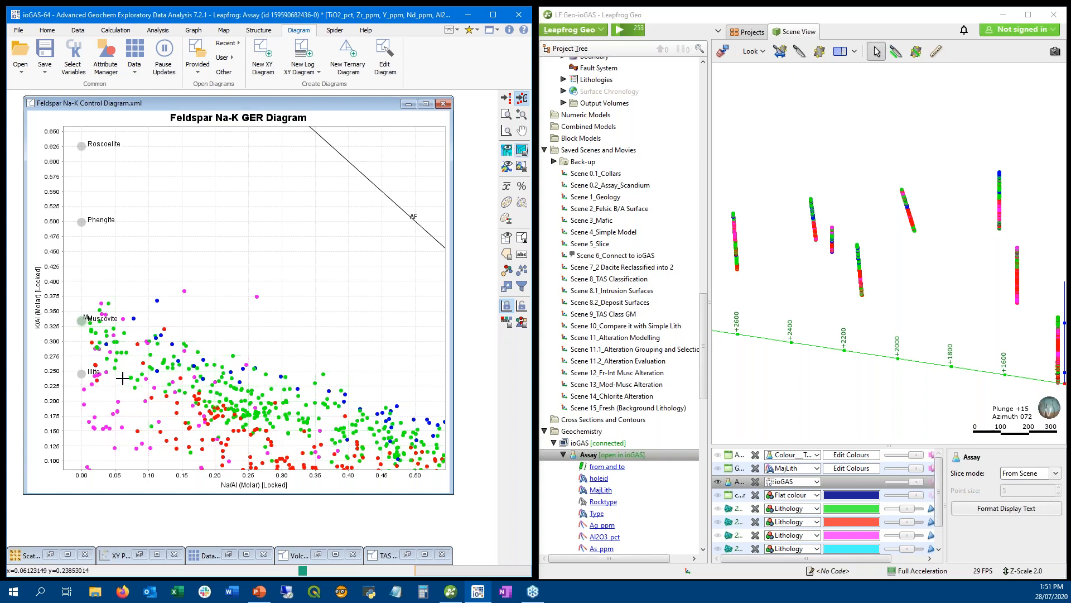
{"action": "scroll", "coordinate": [130, 380], "scroll_direction": "down", "scroll_amount": 1}
{"action": "left_click_drag", "start_coordinate": [262, 444], "coordinate": [237, 363]}
{"action": "scroll", "coordinate": [112, 404], "scroll_direction": "up", "scroll_amount": 6}
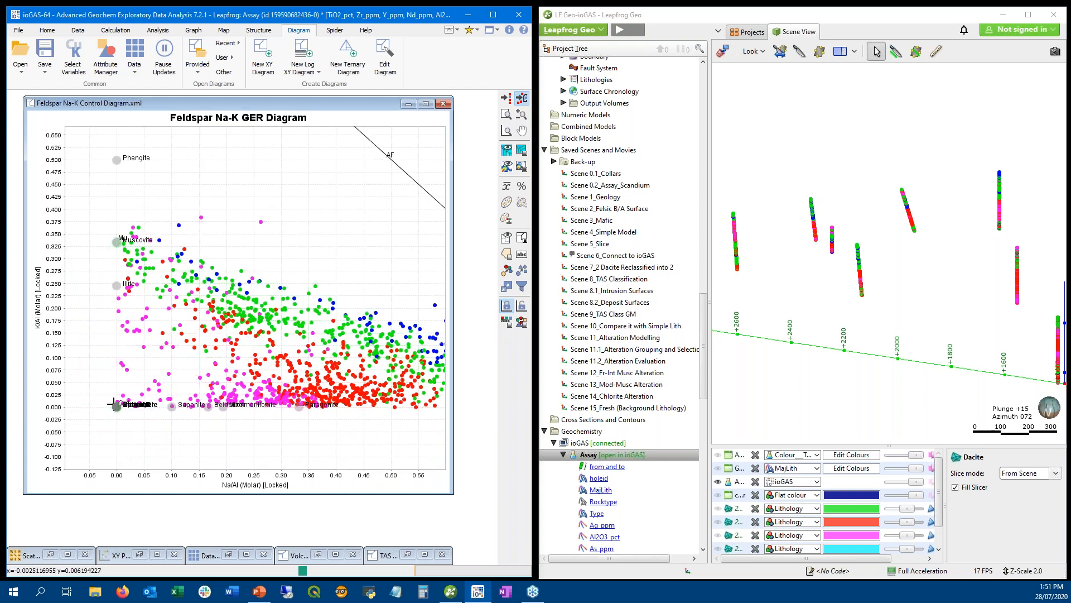
{"action": "scroll", "coordinate": [250, 308], "scroll_direction": "down", "scroll_amount": 5}
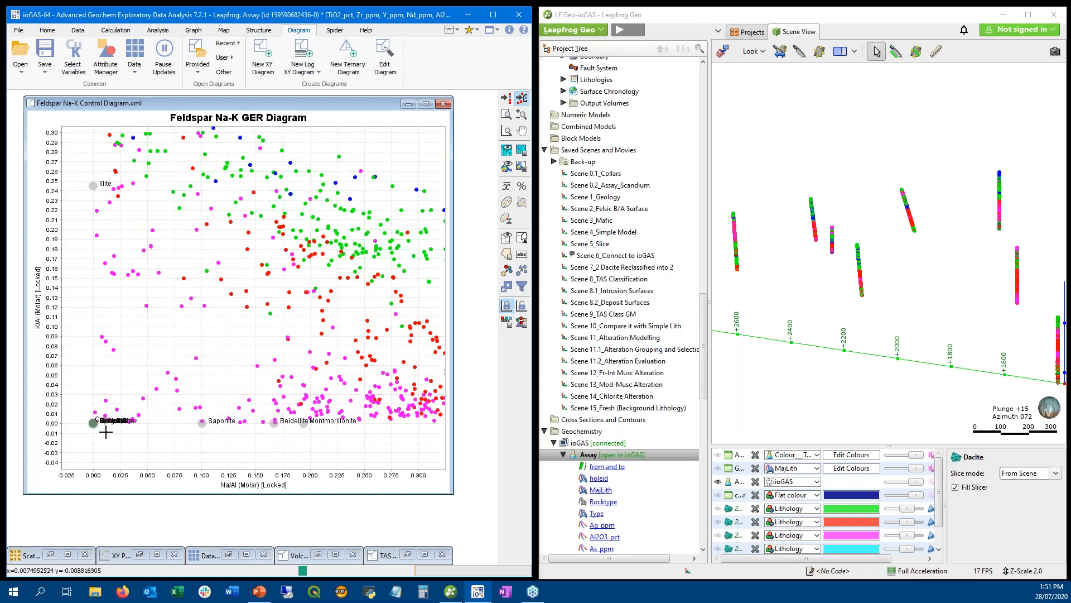
{"action": "scroll", "coordinate": [263, 362], "scroll_direction": "down", "scroll_amount": 3}
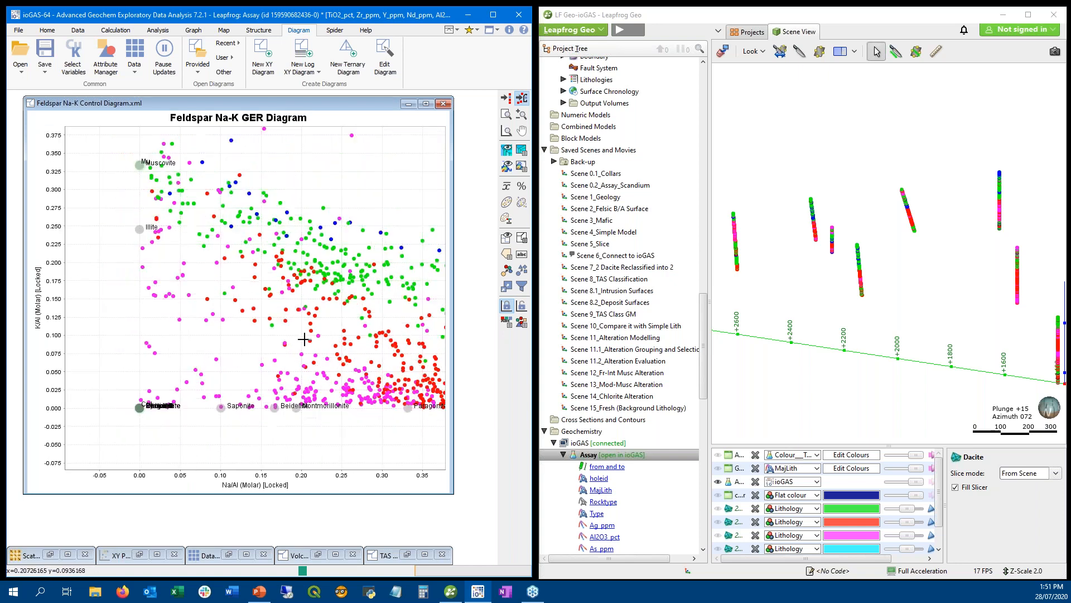
{"action": "scroll", "coordinate": [252, 370], "scroll_direction": "down", "scroll_amount": 3}
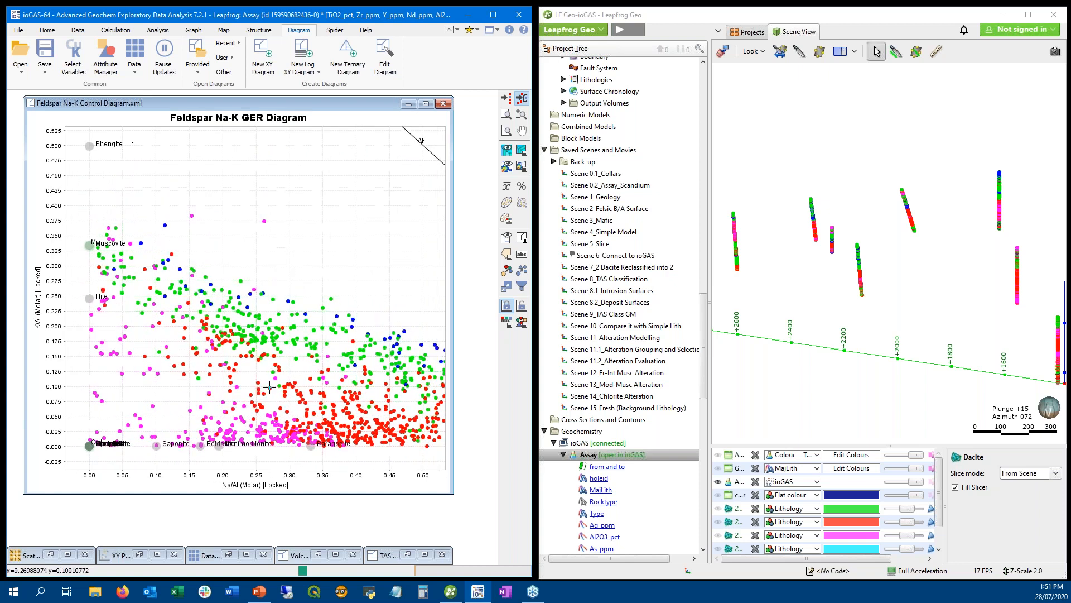
{"action": "mouse_move", "coordinate": [269, 387]}
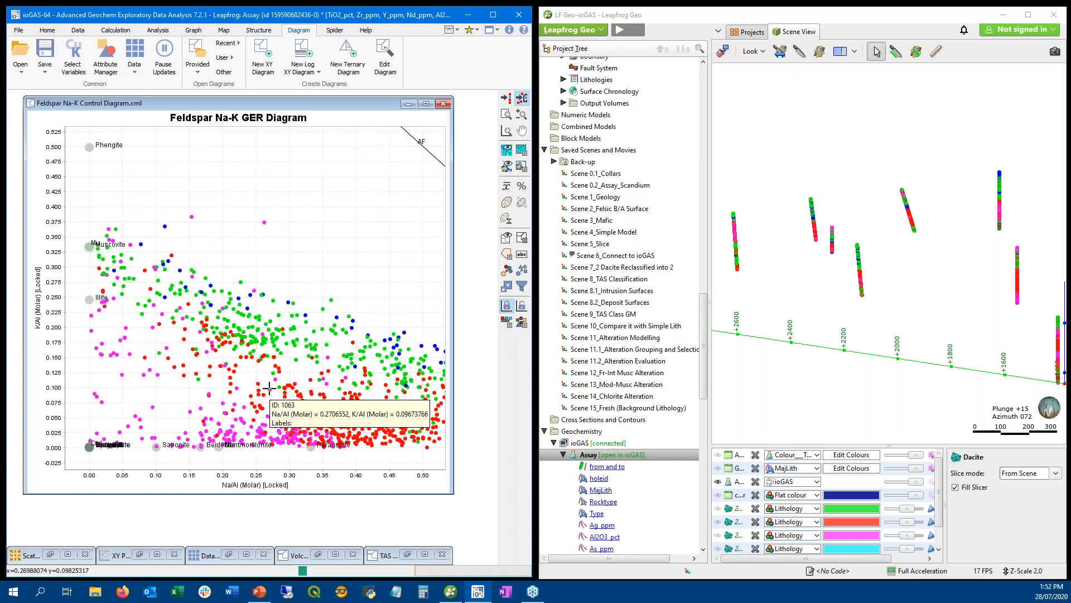
- Show the legend and hide every colour class except Hydrothermal in the Attribute Manager
{"action": "left_click", "coordinate": [508, 31]}
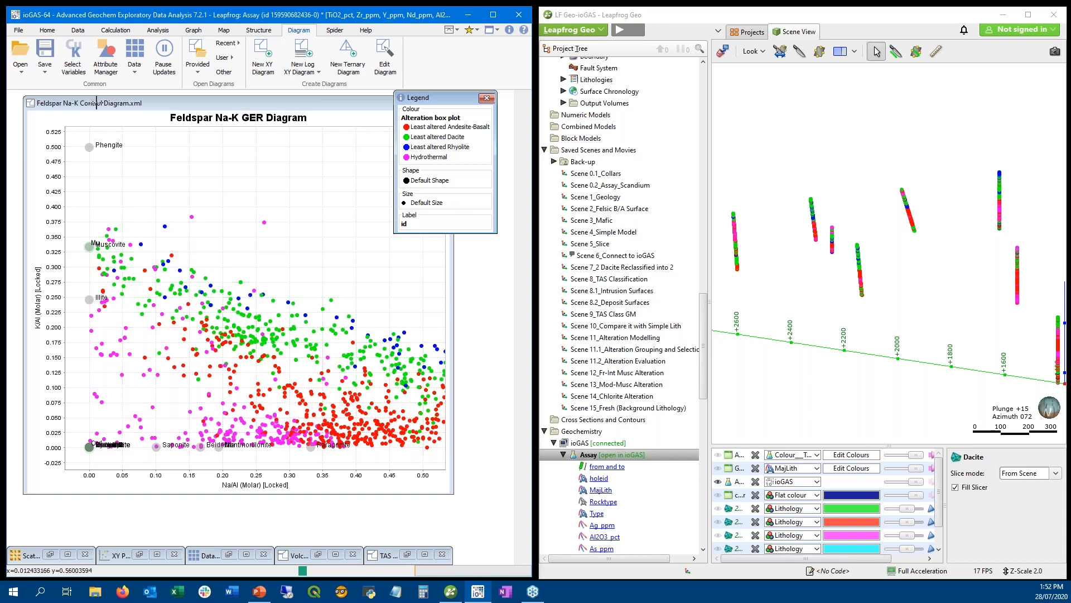
{"action": "left_click", "coordinate": [106, 61]}
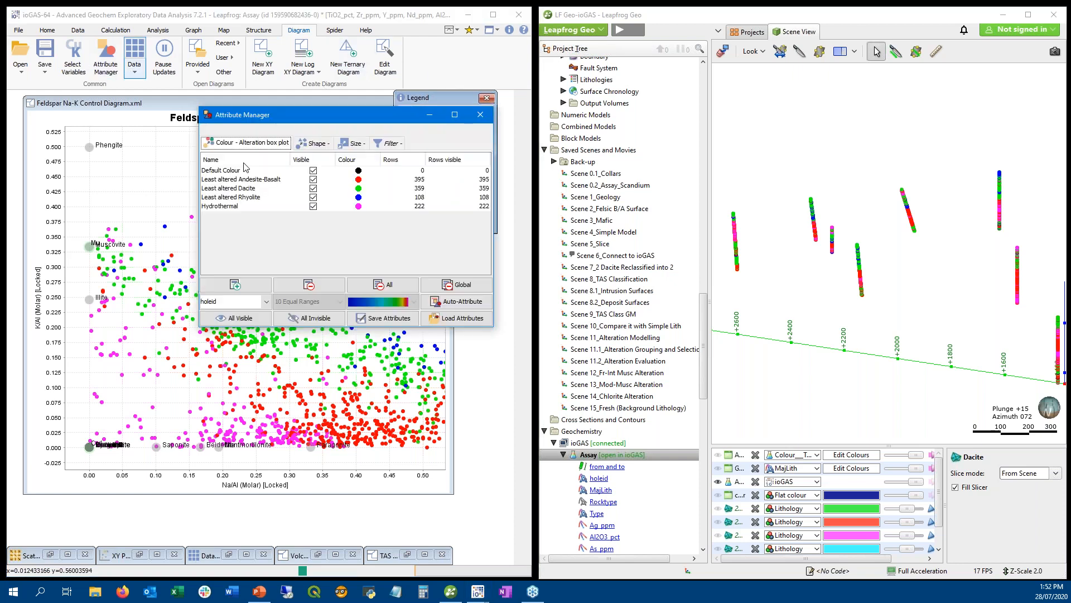
{"action": "left_click", "coordinate": [310, 324]}
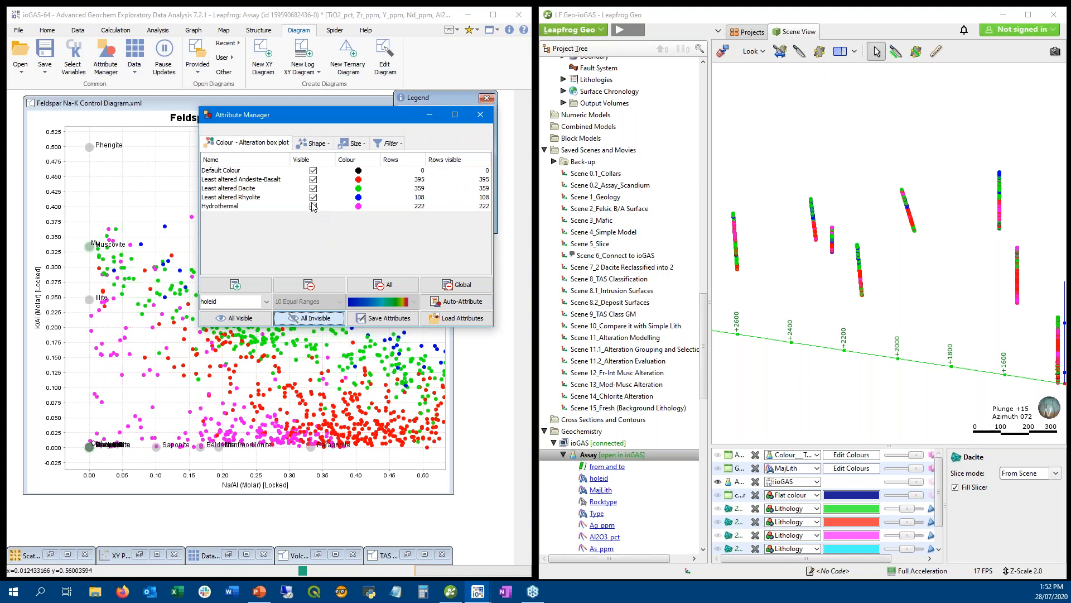
{"action": "left_click", "coordinate": [315, 207]}
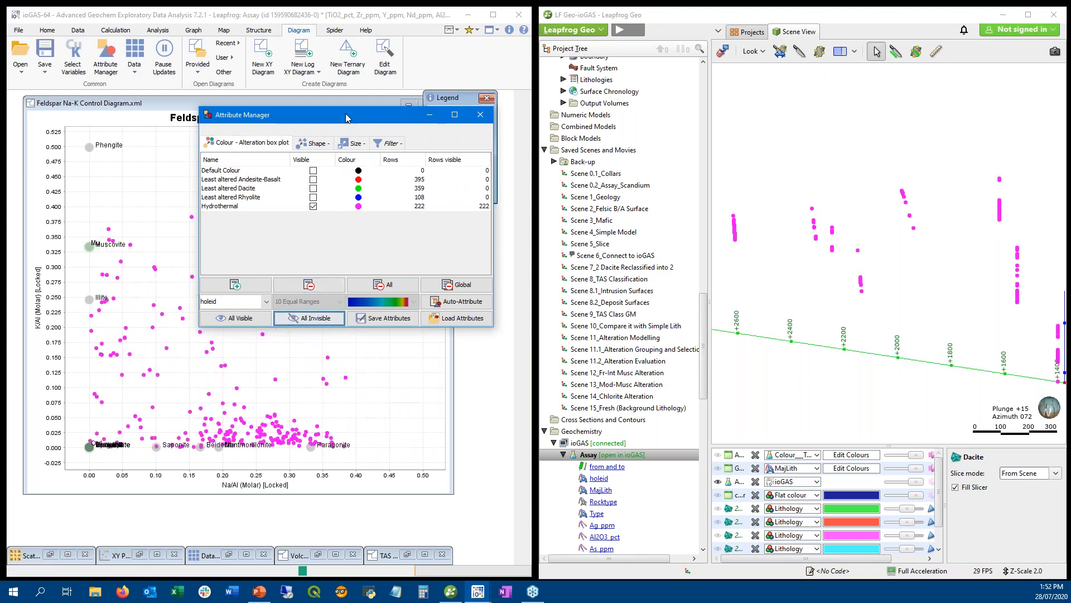
- Add a new colour class named Intense Muscovitisation to the Attribute Manager
{"action": "left_click", "coordinate": [387, 307]}
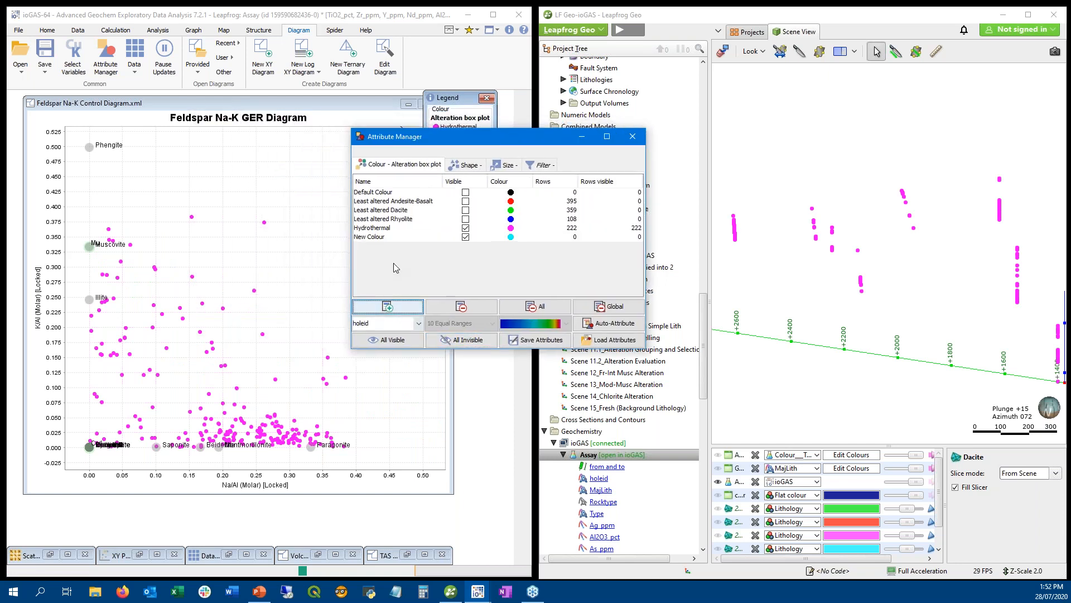
{"action": "left_click", "coordinate": [400, 238]}
{"action": "left_click_drag", "start_coordinate": [400, 238], "coordinate": [343, 234]}
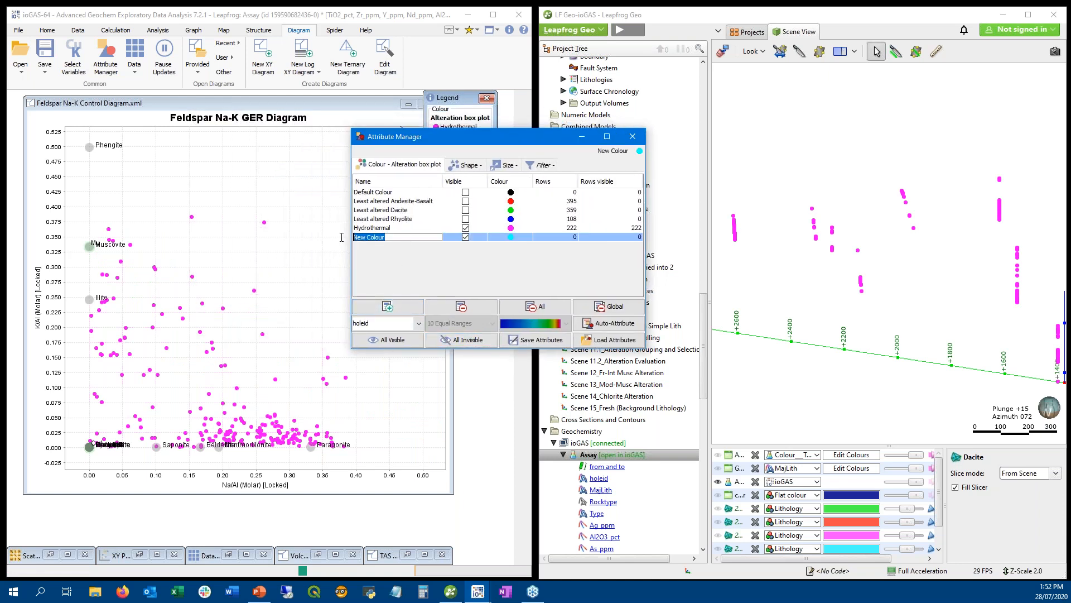
{"action": "type", "text": "Intense Musc"}
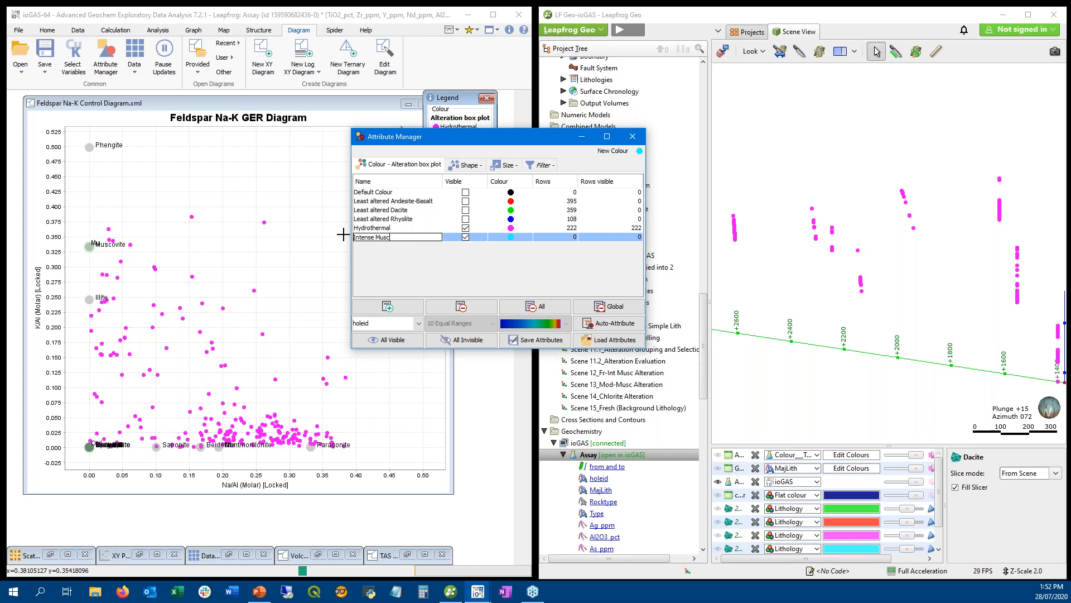
{"action": "type", "text": "ovitisation"}
{"action": "key", "text": "Return"}
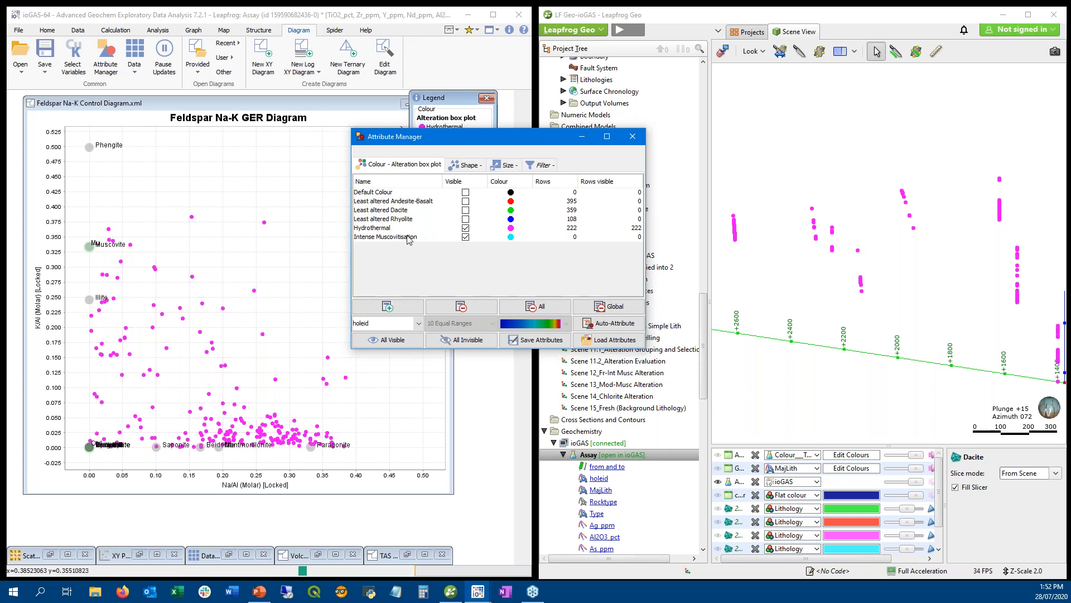
- Assign the samples around the Muscovite node to Intense Muscovitisation with a polygon spanning K/Al about 0.25–0.42 and Na/Al up to about 0.2
{"action": "left_click", "coordinate": [322, 97]}
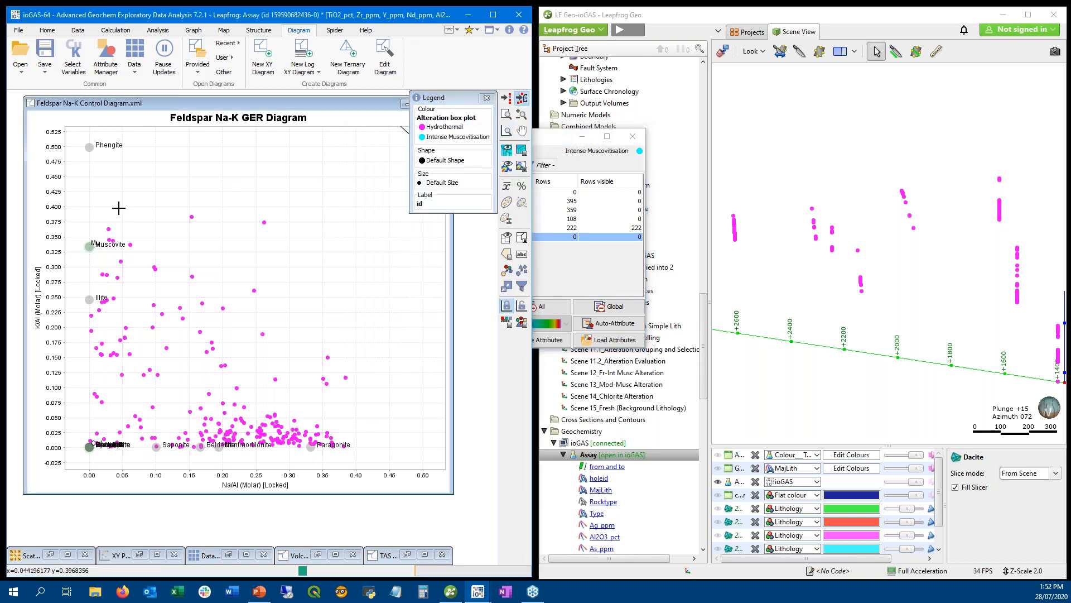
{"action": "left_click", "coordinate": [188, 196]}
{"action": "left_click", "coordinate": [91, 216]}
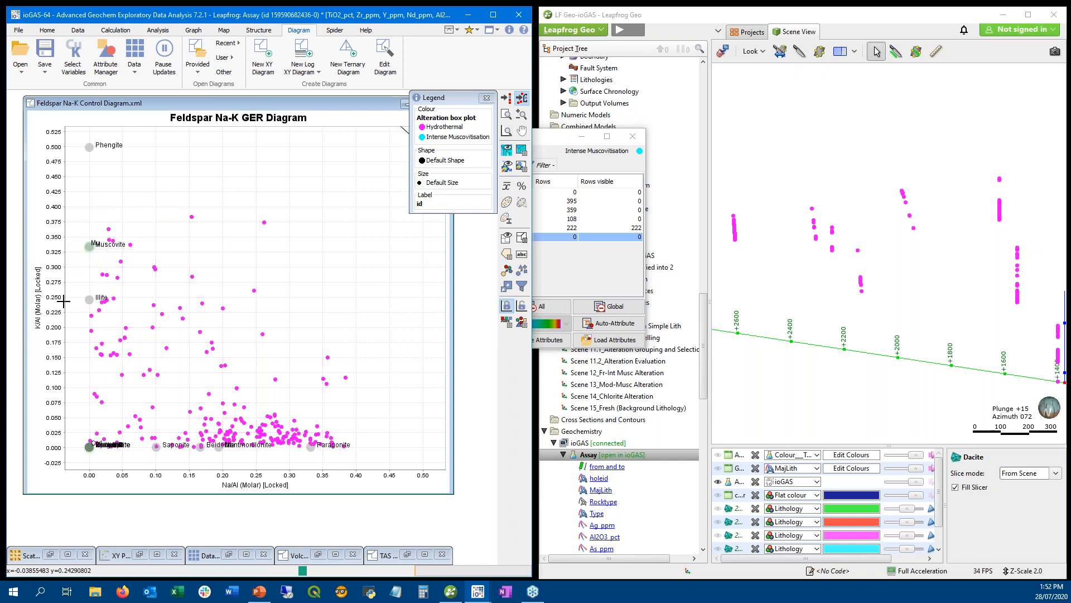
{"action": "left_click", "coordinate": [74, 241]}
{"action": "left_click", "coordinate": [80, 299]}
{"action": "left_click", "coordinate": [177, 285]}
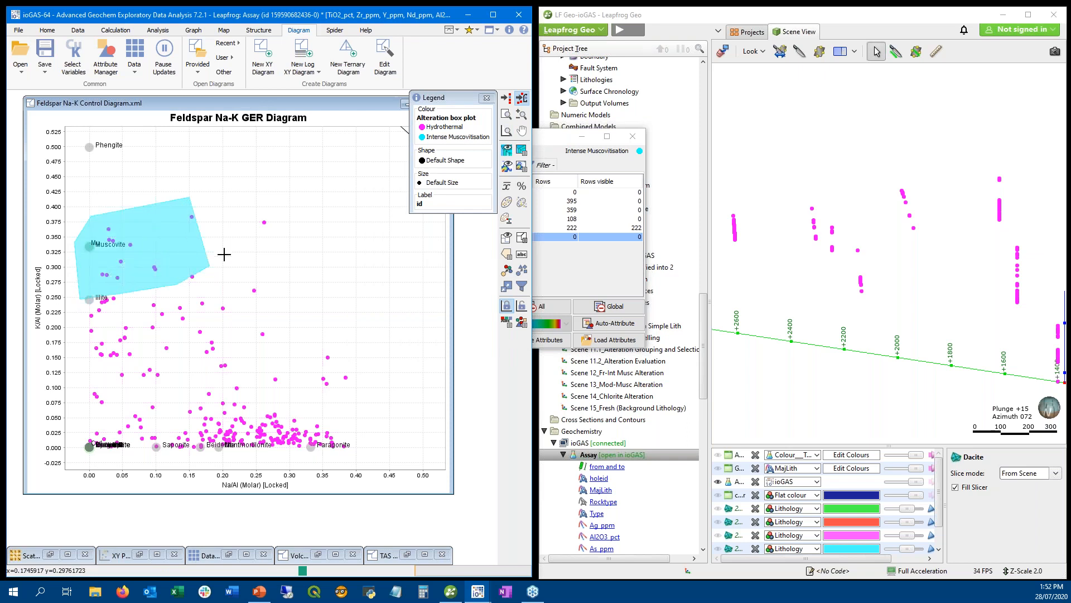
{"action": "double_click", "coordinate": [226, 252]}
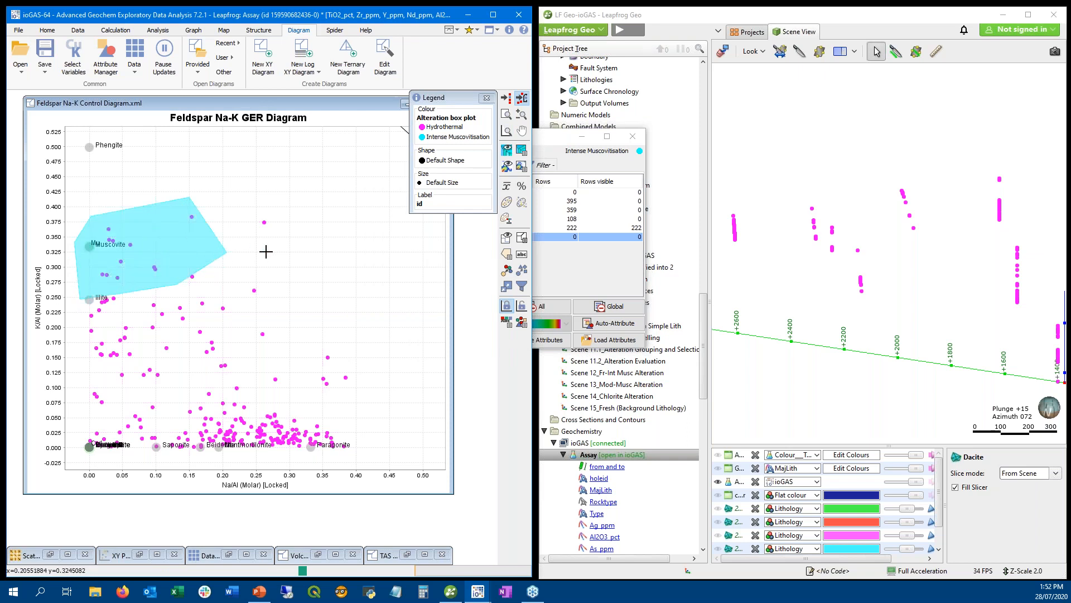
- Add a colour class named Chloritisation and assign it the samples near the origin with a polygon reaching about Na/Al 0.14 and K/Al 0.12
{"action": "left_click", "coordinate": [567, 275]}
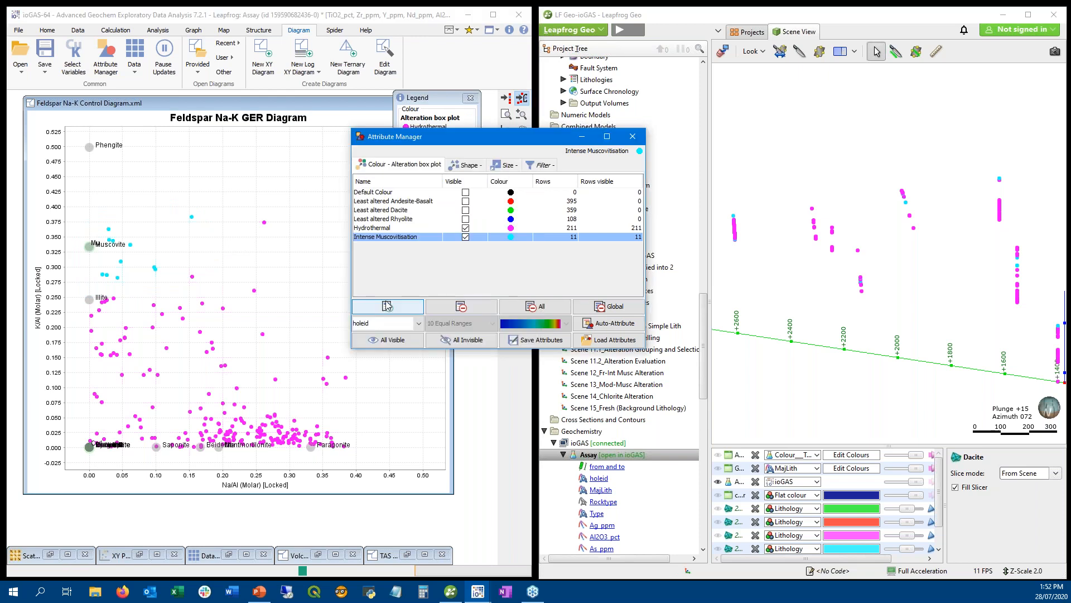
{"action": "left_click", "coordinate": [387, 307]}
{"action": "type", "text": "Chloritisation"}
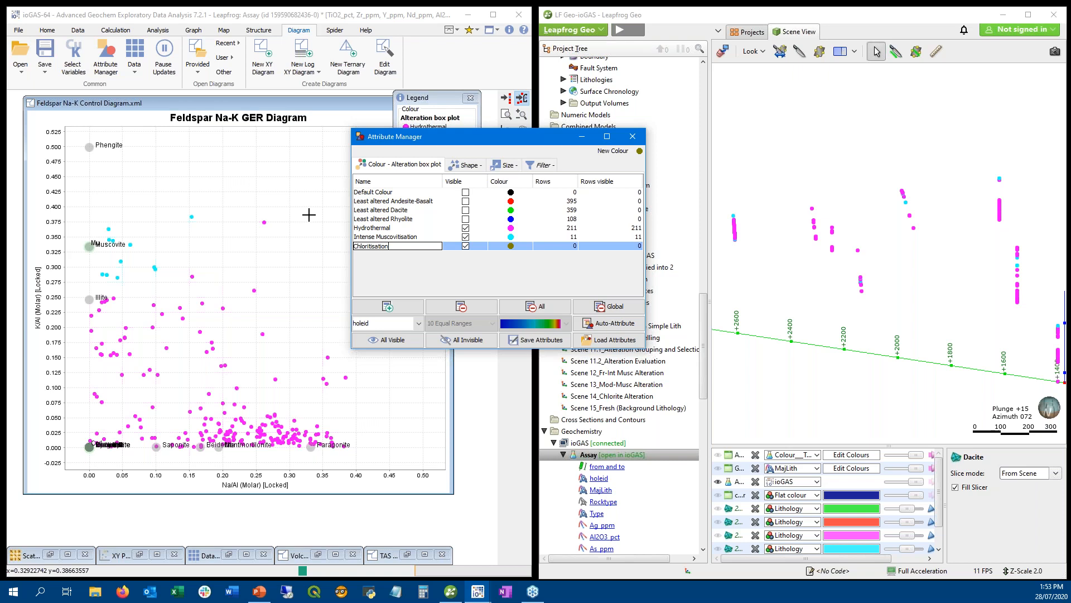
{"action": "key", "text": "Return"}
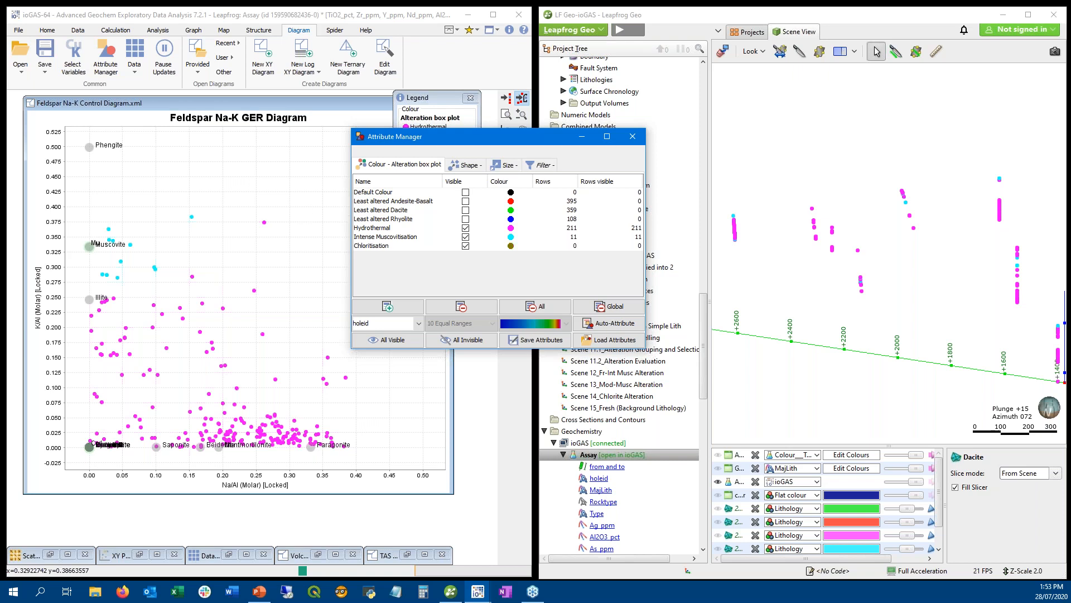
{"action": "mouse_move", "coordinate": [156, 456]}
{"action": "left_mouse_down"}
{"action": "mouse_move", "coordinate": [74, 418]}
{"action": "mouse_move", "coordinate": [82, 373]}
{"action": "mouse_move", "coordinate": [181, 402]}
{"action": "left_mouse_up"}
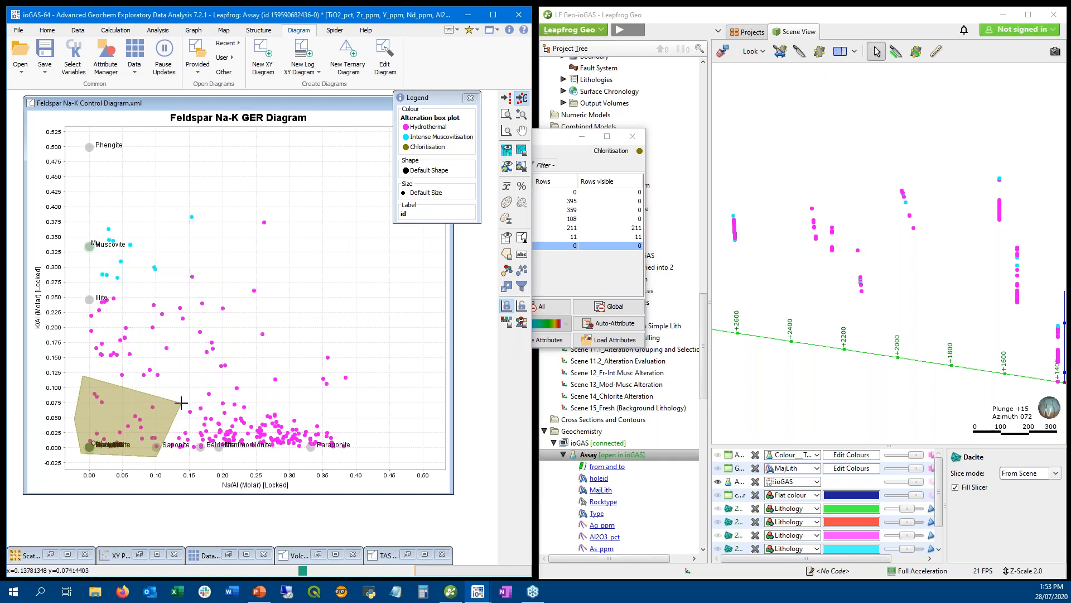
{"action": "double_click", "coordinate": [181, 402]}
- Auto-attribute the sample colours by the Alteration Modelling Text column in the Attribute Manager
{"action": "left_click", "coordinate": [115, 68]}
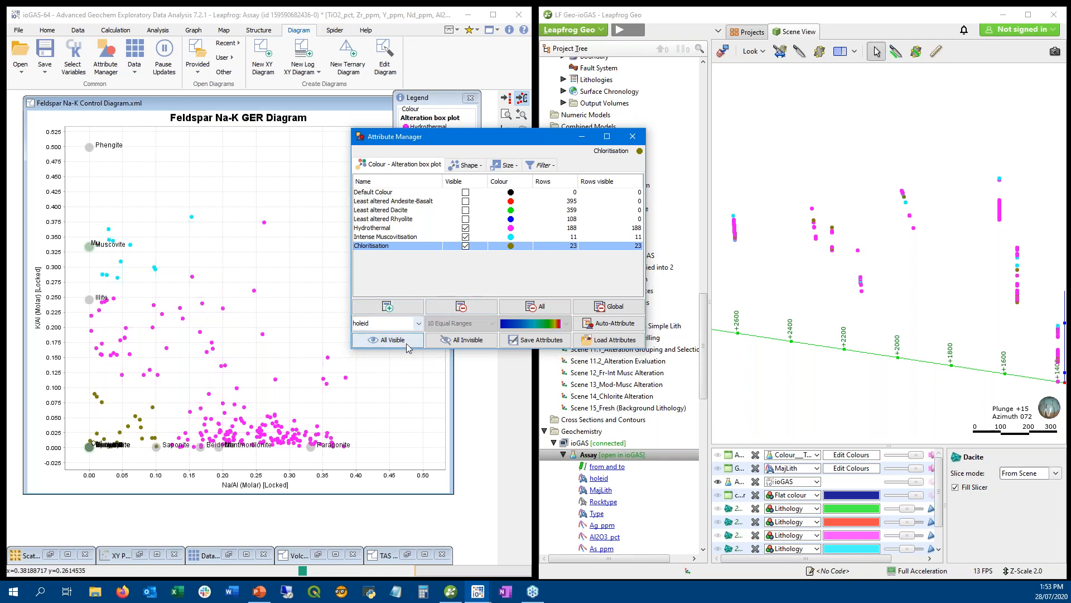
{"action": "left_click", "coordinate": [419, 328]}
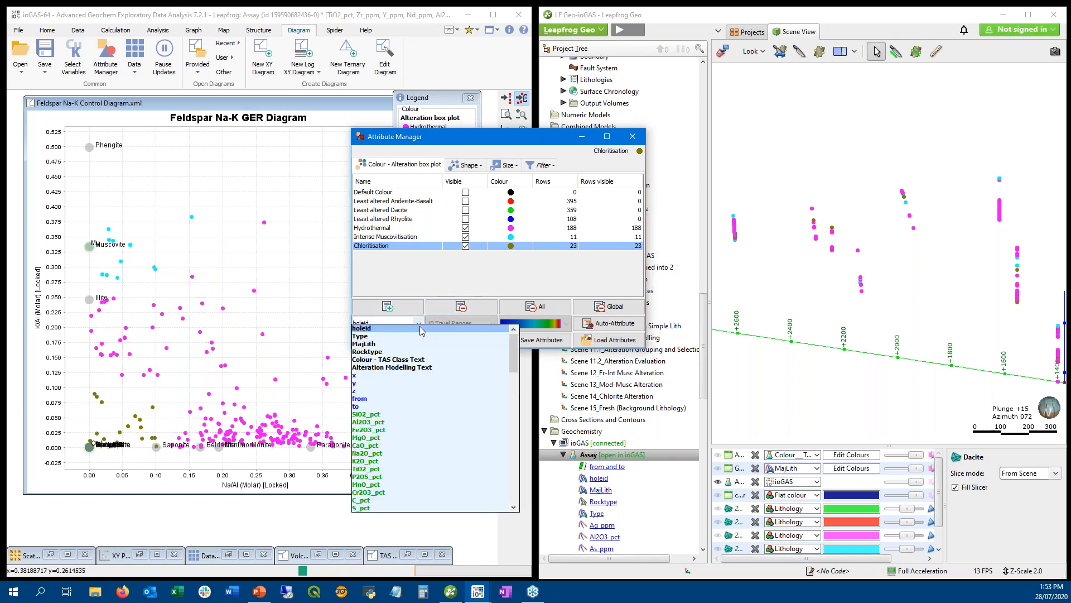
{"action": "left_click", "coordinate": [419, 367]}
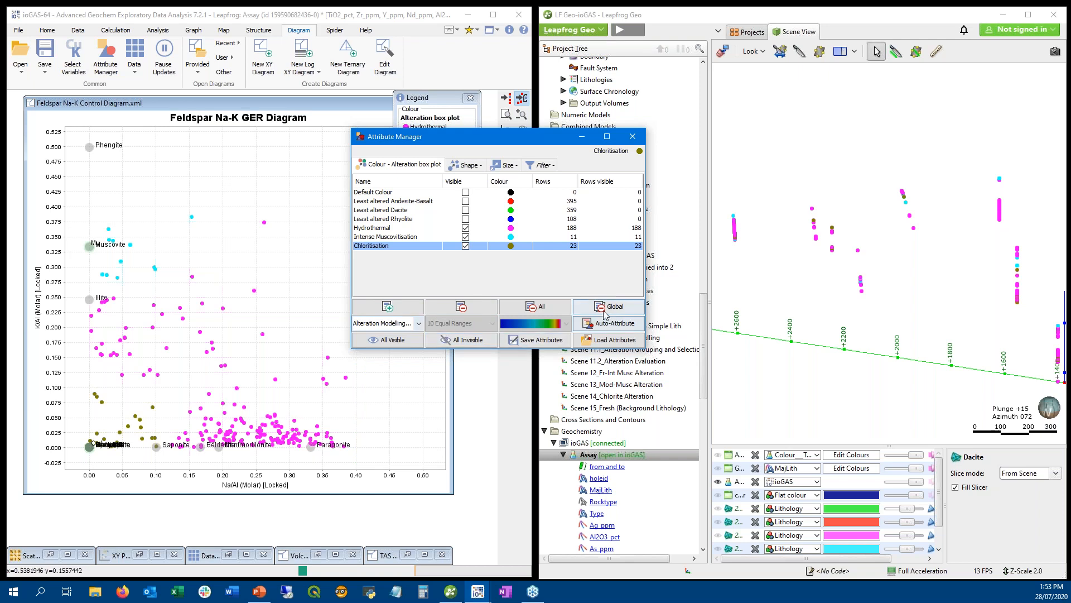
{"action": "left_click", "coordinate": [614, 322]}
{"action": "left_click", "coordinate": [500, 322]}
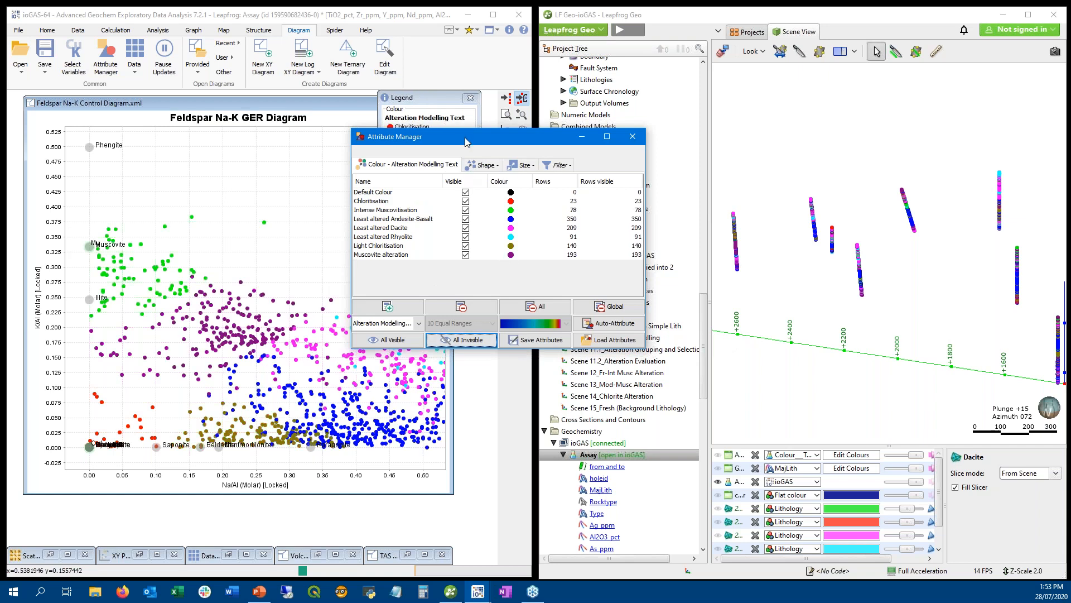
- Examine how the alteration and least altered classes are distributed across the Feldspar Na-K diagram, from the sheet silicate nodes towards the AF line
{"action": "left_click_drag", "start_coordinate": [468, 136], "coordinate": [580, 195]}
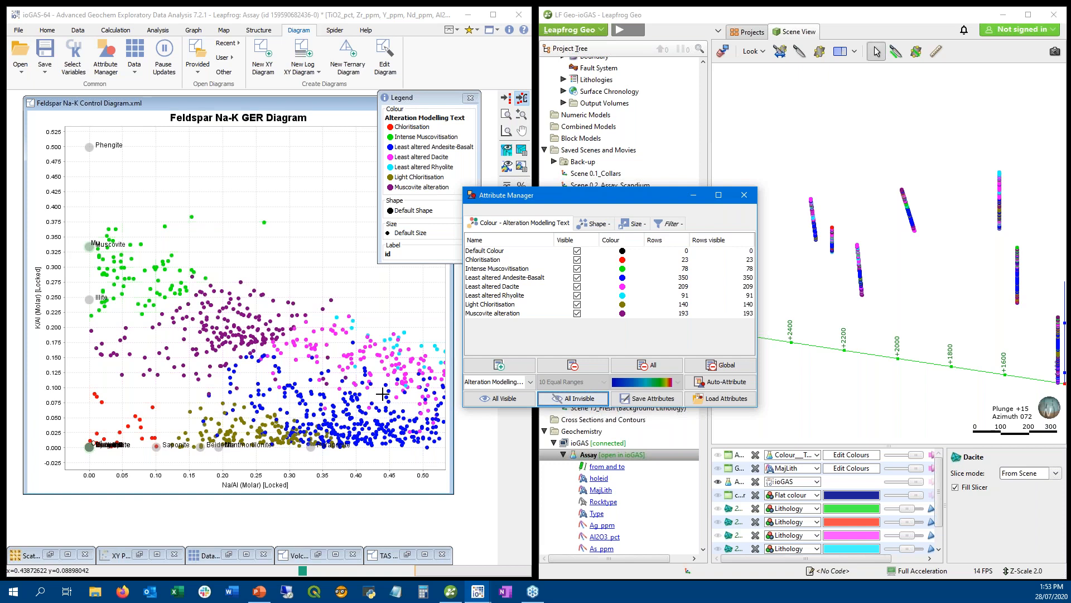
{"action": "left_click_drag", "start_coordinate": [383, 394], "coordinate": [114, 358]}
{"action": "left_click_drag", "start_coordinate": [282, 381], "coordinate": [349, 391]}
{"action": "left_click_drag", "start_coordinate": [168, 346], "coordinate": [250, 355]}
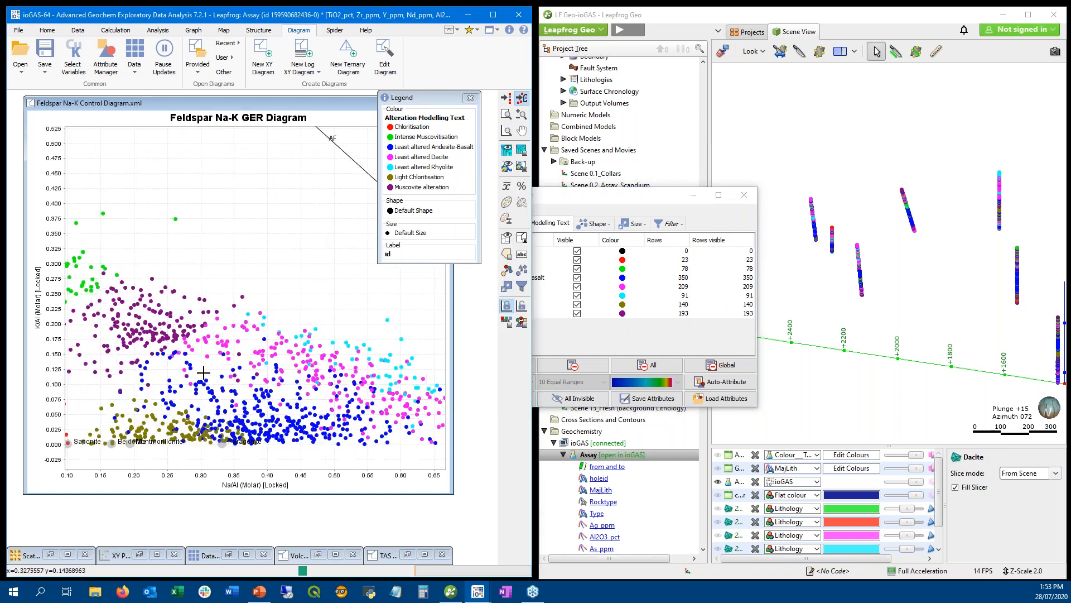
{"action": "left_click_drag", "start_coordinate": [403, 390], "coordinate": [254, 363]}
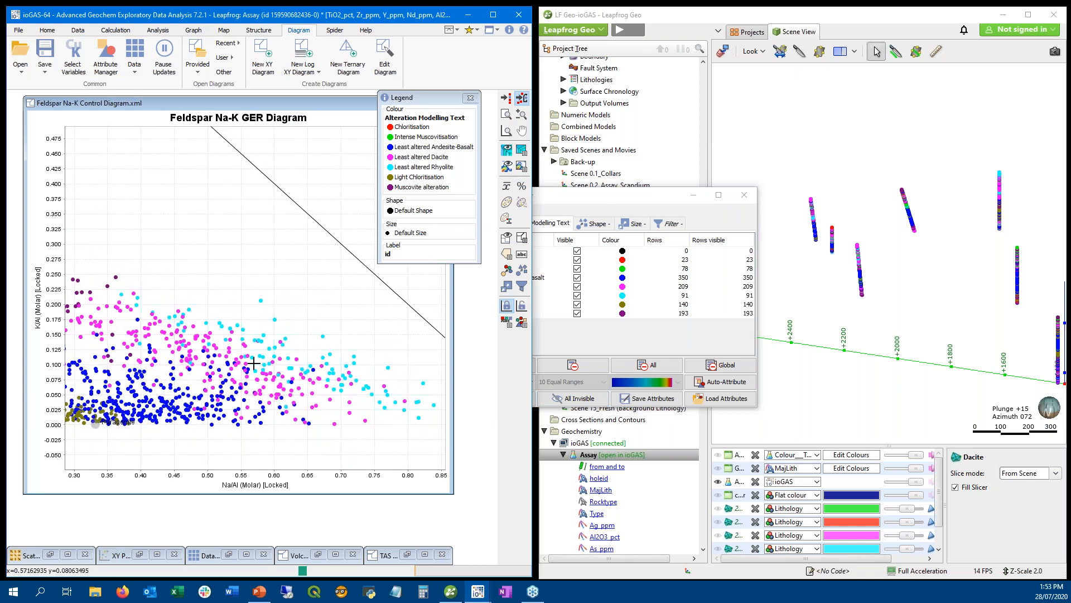
{"action": "scroll", "coordinate": [256, 406], "scroll_direction": "down", "scroll_amount": 3}
{"action": "left_click_drag", "start_coordinate": [111, 378], "coordinate": [277, 410]}
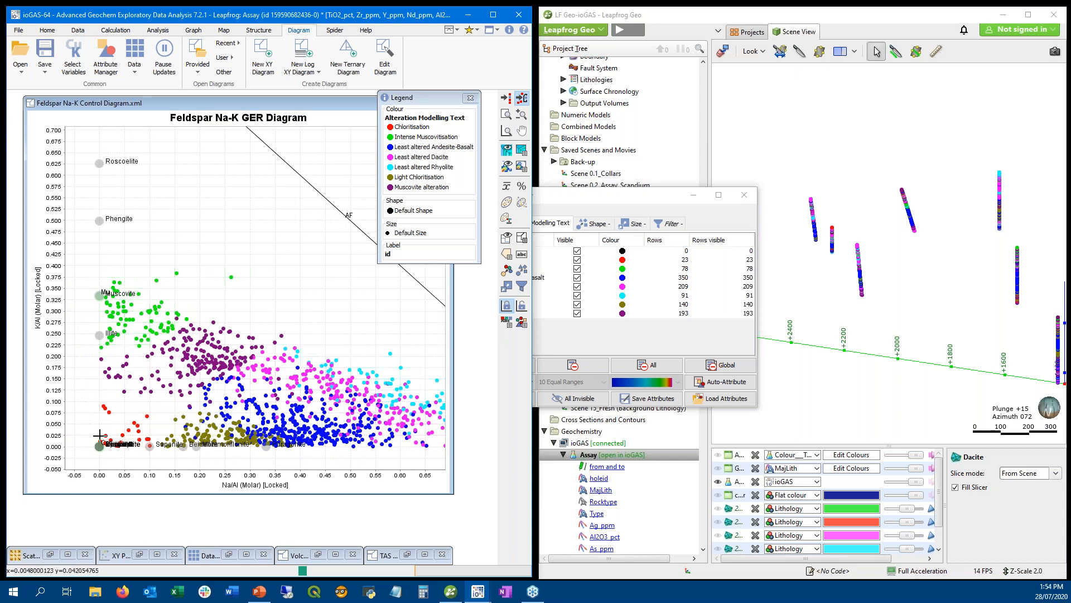
- Show only the Least altered Andesite-Basalt, Least altered Dacite and Least altered Rhyolite classes
{"action": "left_click", "coordinate": [564, 203]}
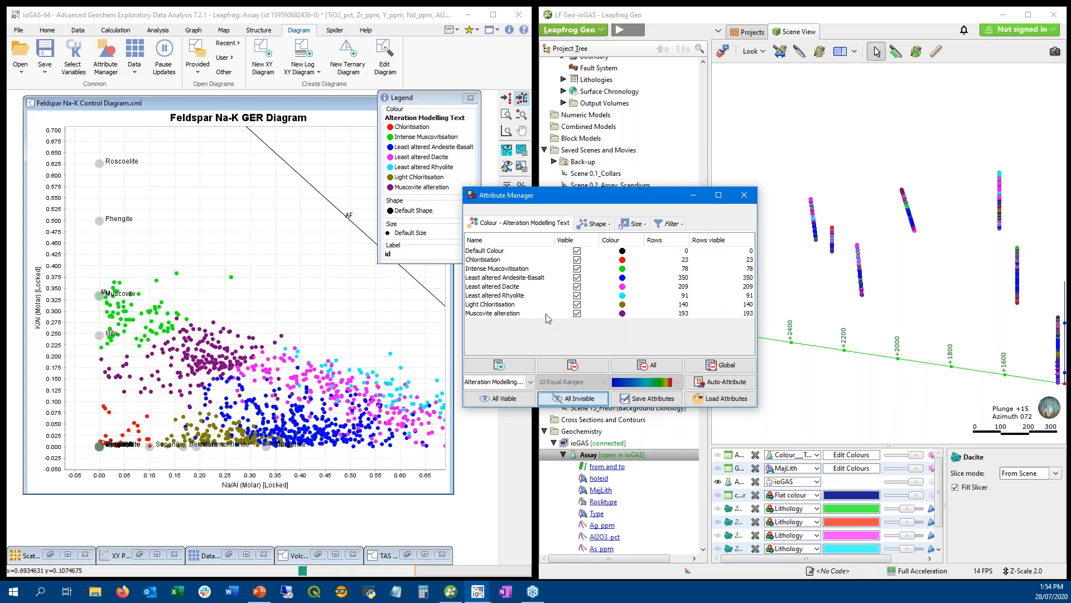
{"action": "left_click", "coordinate": [577, 278]}
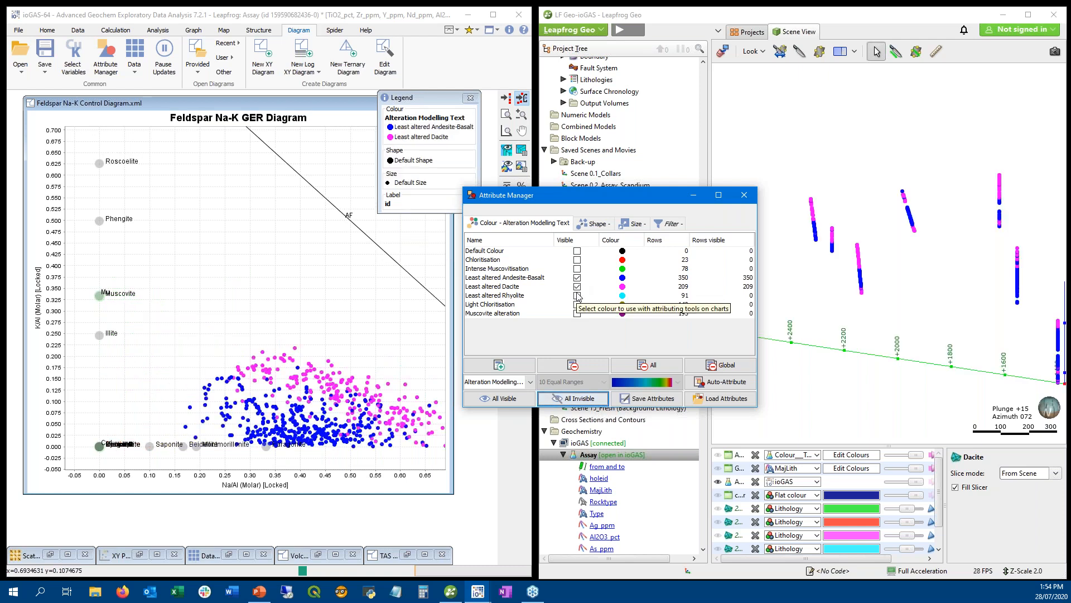
{"action": "left_click", "coordinate": [578, 296]}
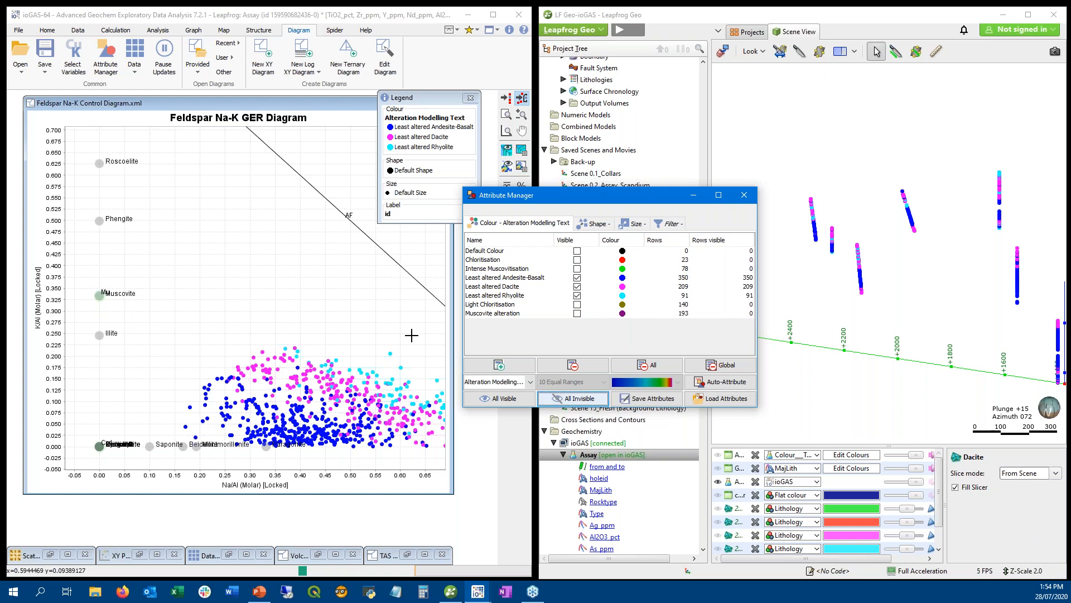
- Compare the least altered samples on the Alteration Box Plot (Total Fe) with their positions on the Feldspar Na-K diagram
{"action": "left_click", "coordinate": [491, 32]}
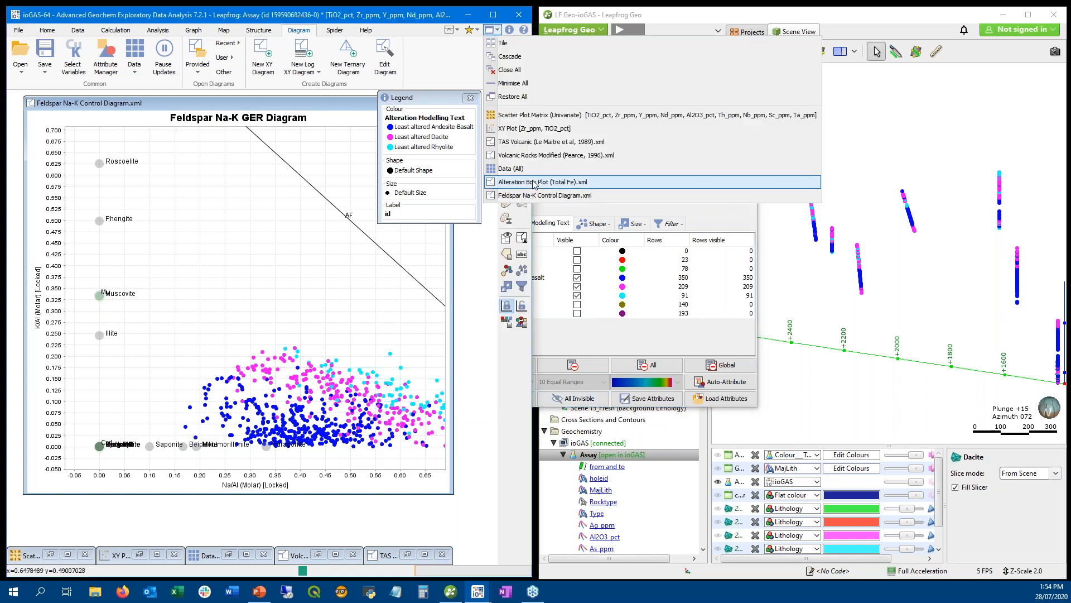
{"action": "left_click", "coordinate": [534, 185]}
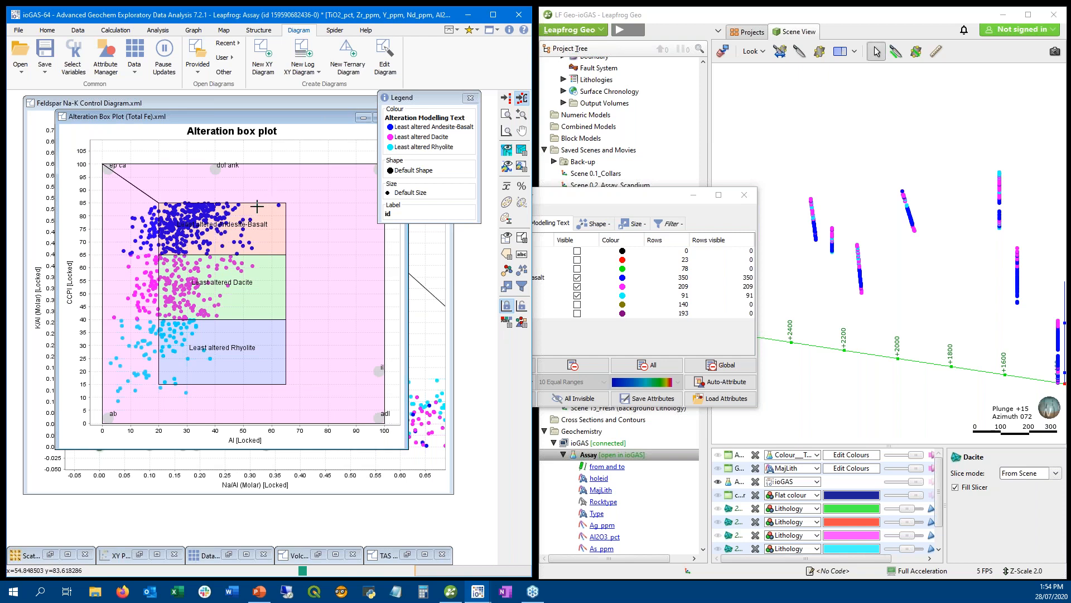
{"action": "left_click", "coordinate": [360, 118]}
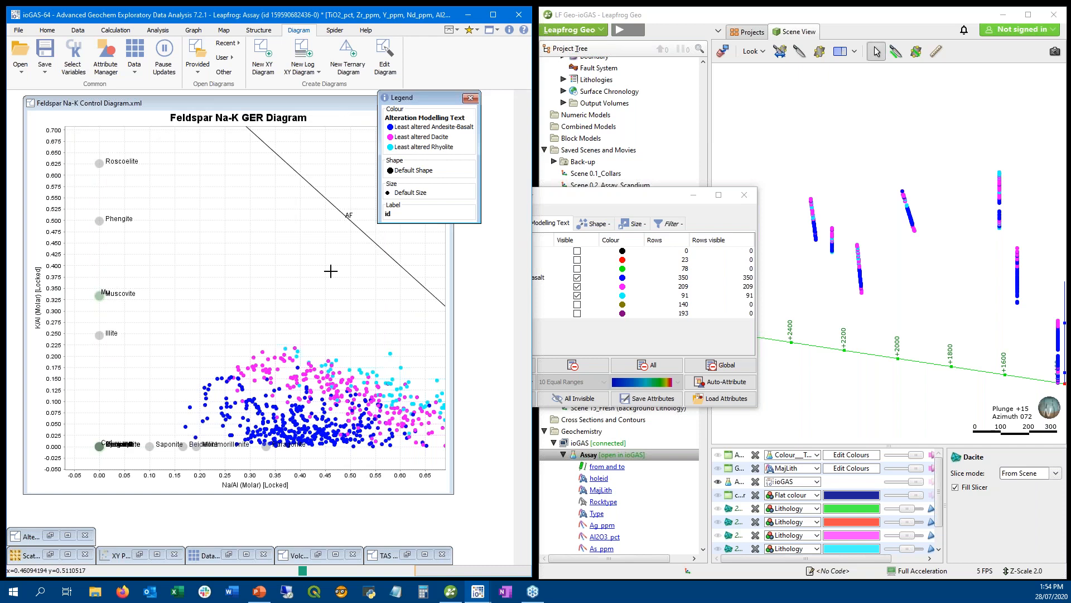
{"action": "left_click_drag", "start_coordinate": [383, 403], "coordinate": [301, 423]}
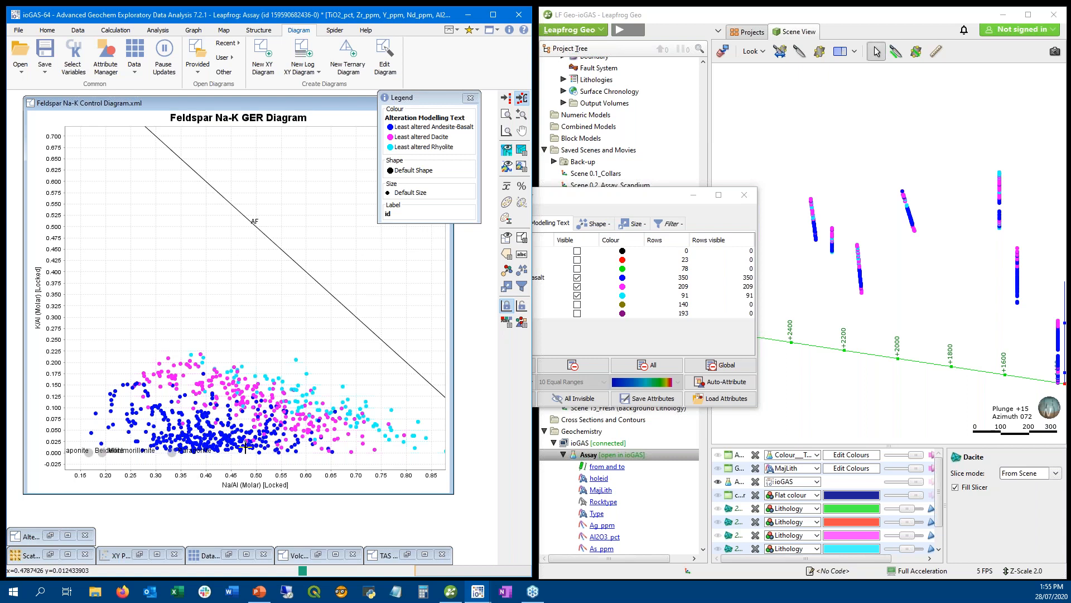
{"action": "left_click_drag", "start_coordinate": [271, 447], "coordinate": [332, 410]}
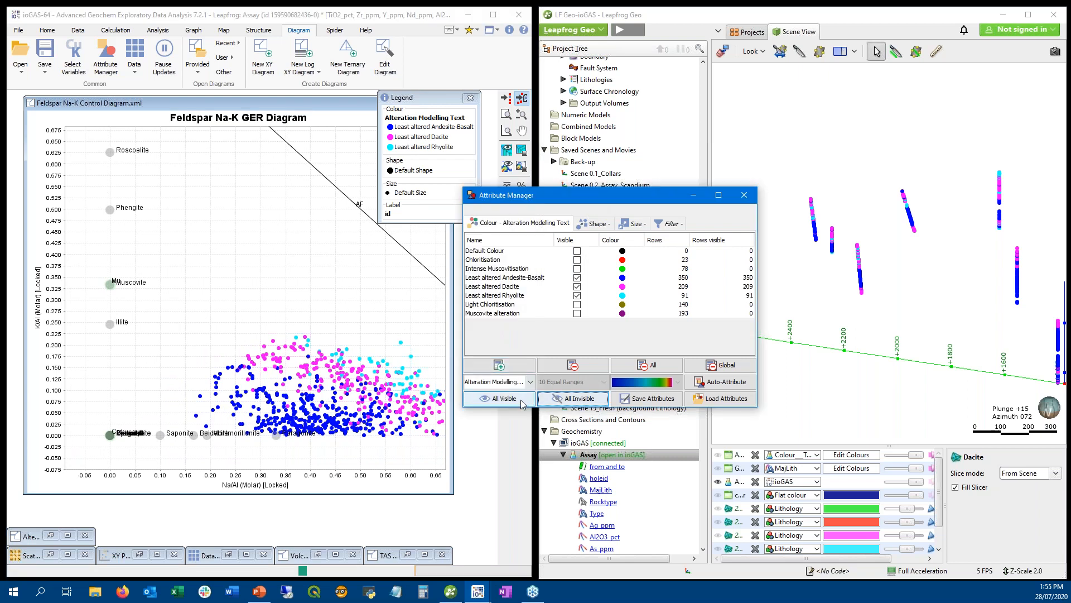
- Make all colour classes visible and save the colour classification as a new data column named Alteration Modelling
{"action": "left_click", "coordinate": [522, 401]}
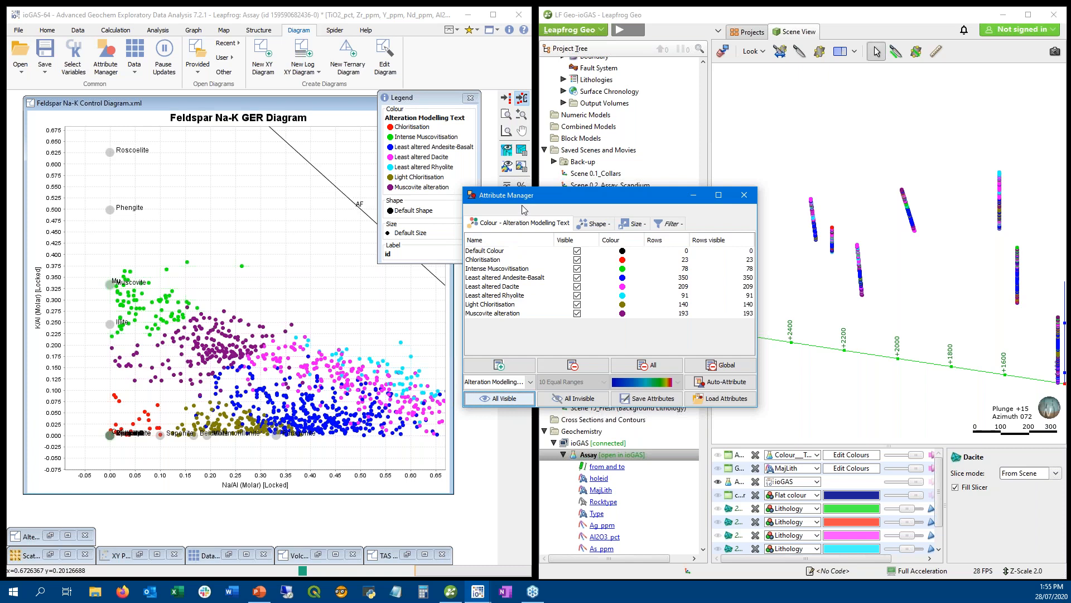
{"action": "left_click_drag", "start_coordinate": [521, 207], "coordinate": [462, 252]}
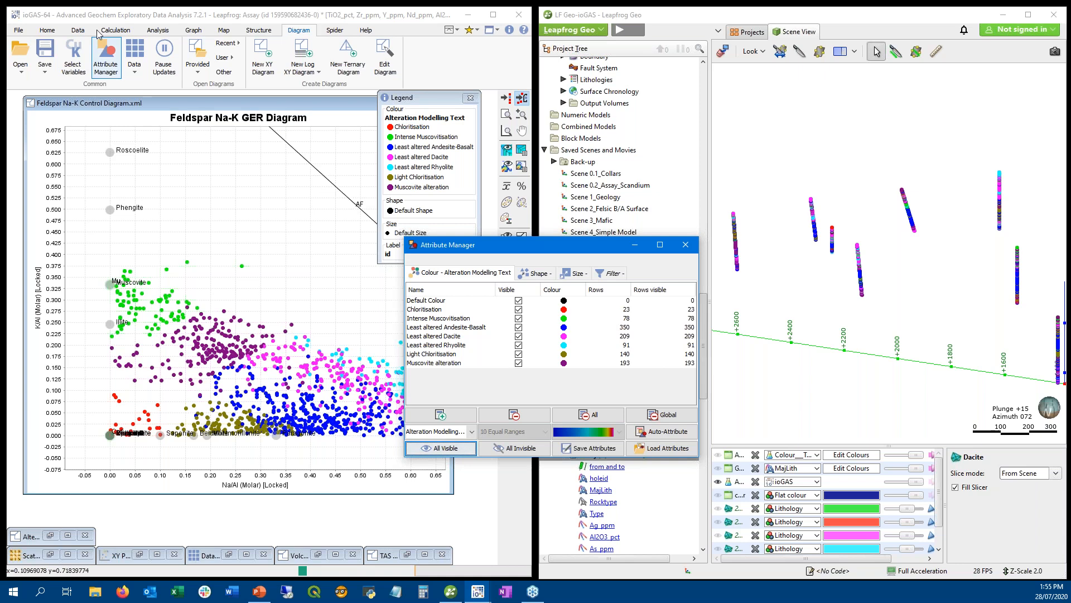
{"action": "left_click", "coordinate": [78, 30]}
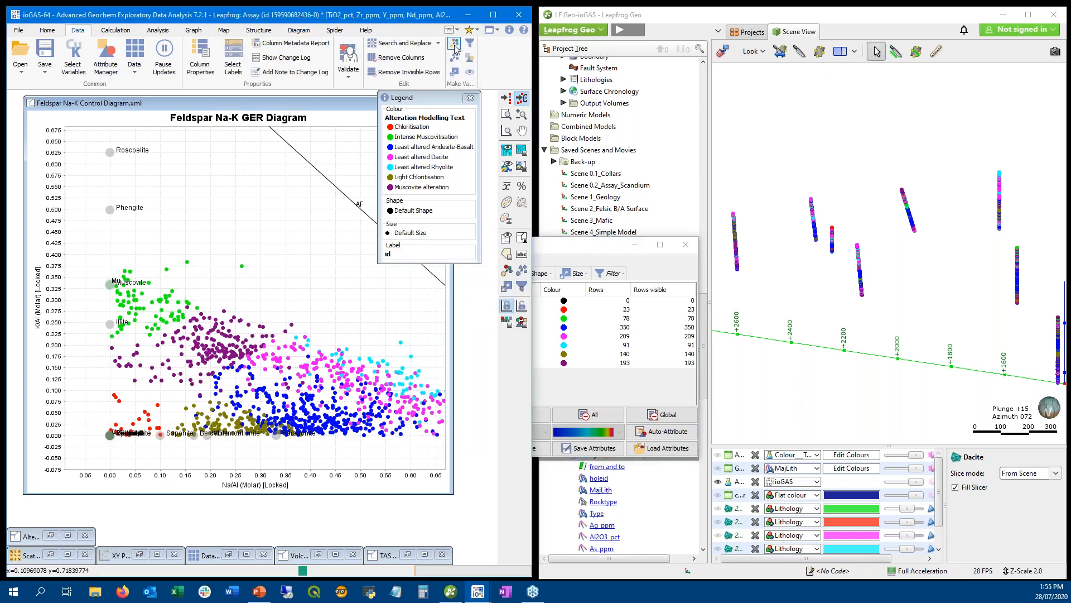
{"action": "left_click", "coordinate": [455, 49]}
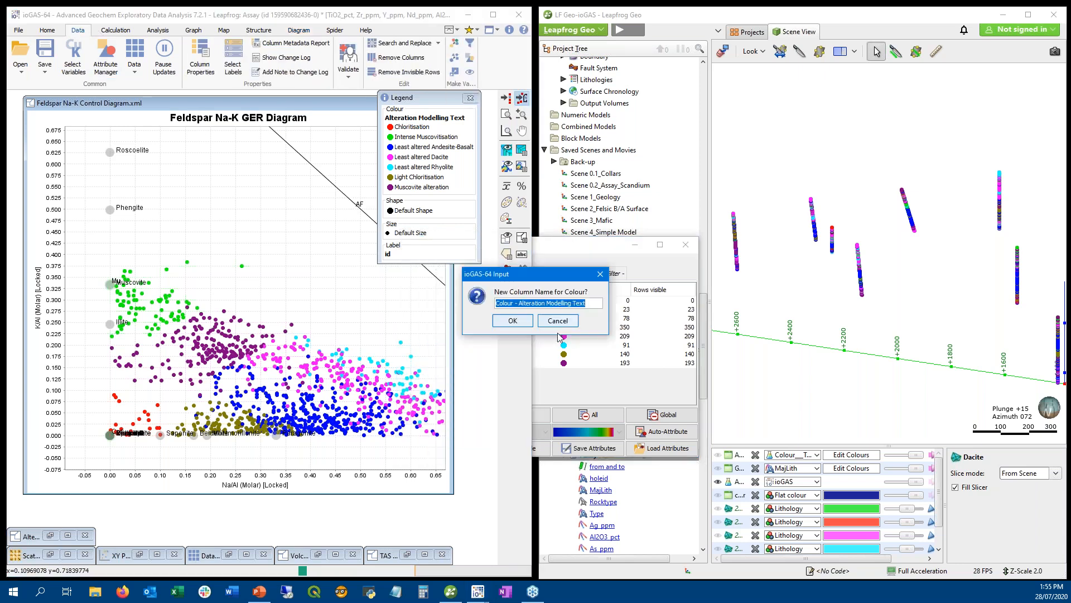
{"action": "type", "text": "Alteration Model"}
{"action": "type", "text": "ling"}
{"action": "key", "text": "Return"}
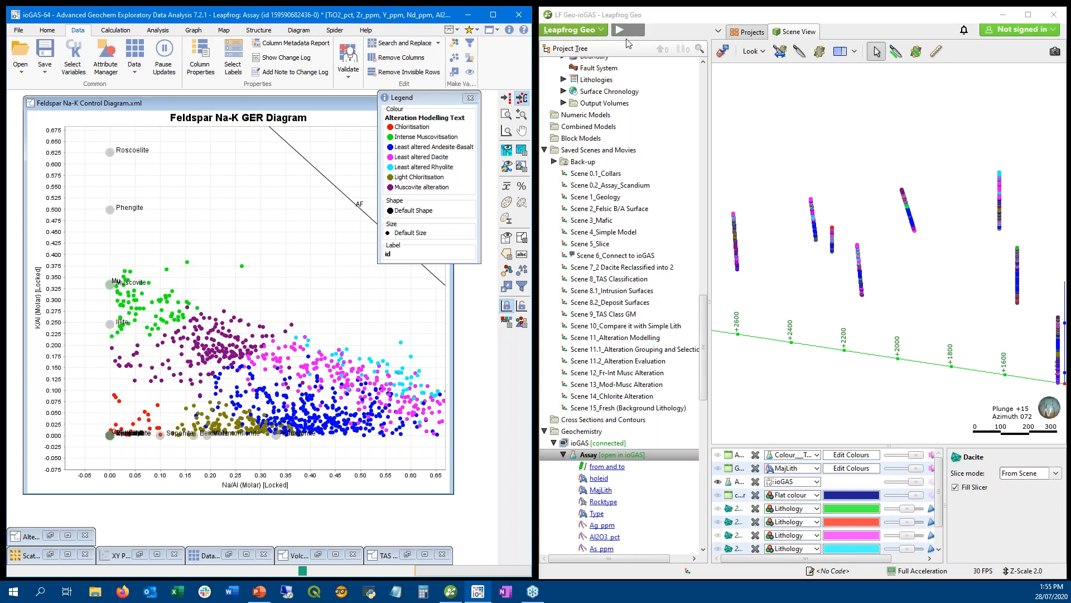
- Review all alteration classes on the Feldspar Na-K diagram and the Alteration Box Plot (Total Fe), then minimise the box plot
{"action": "left_click_drag", "start_coordinate": [397, 372], "coordinate": [325, 396]}
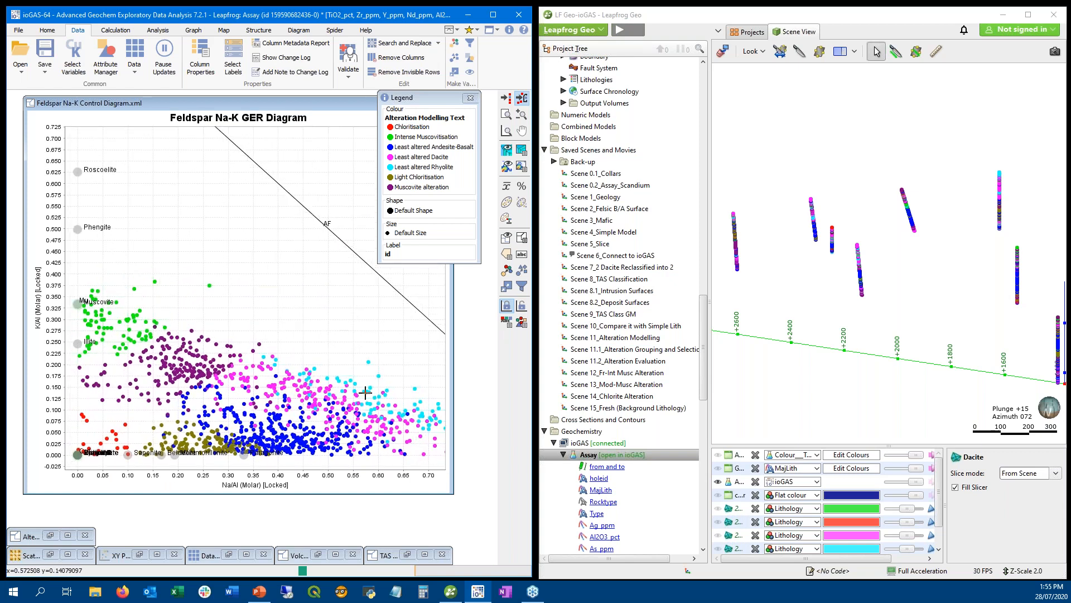
{"action": "left_click", "coordinate": [490, 30]}
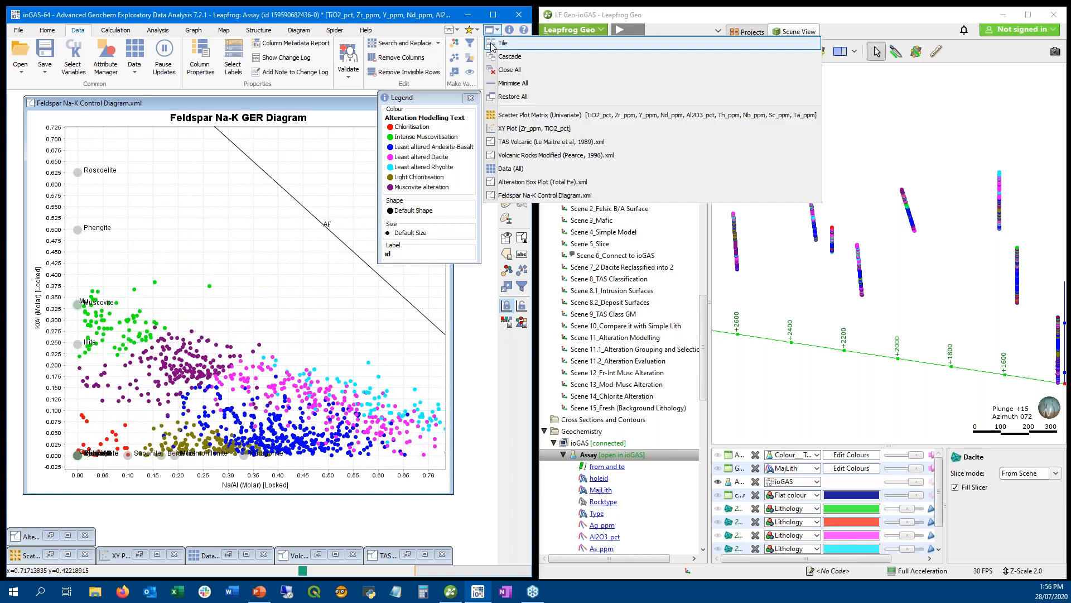
{"action": "left_click", "coordinate": [542, 182]}
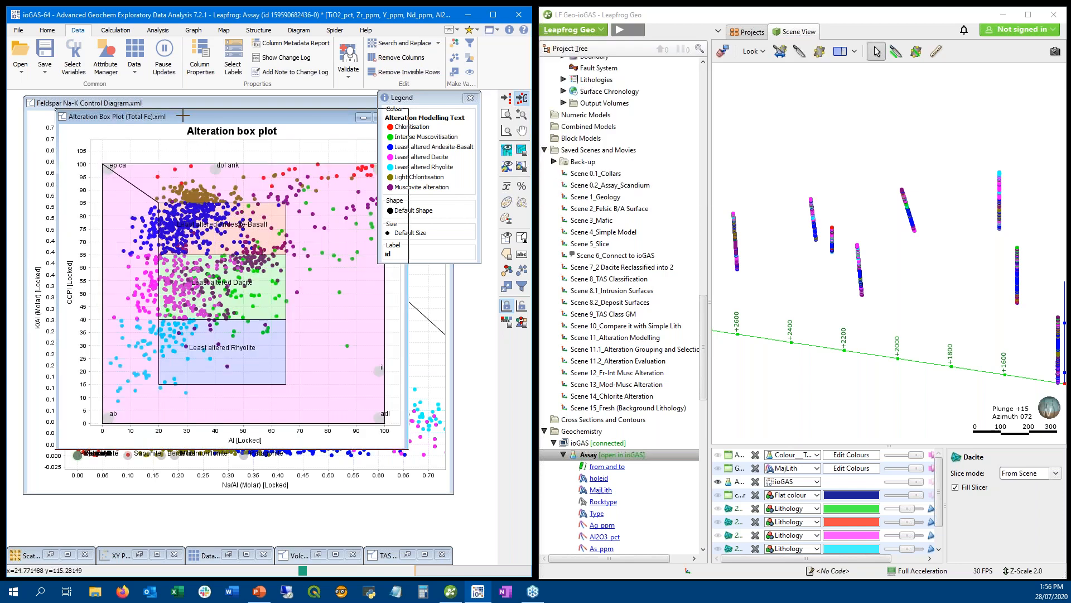
{"action": "left_click_drag", "start_coordinate": [183, 116], "coordinate": [153, 126]}
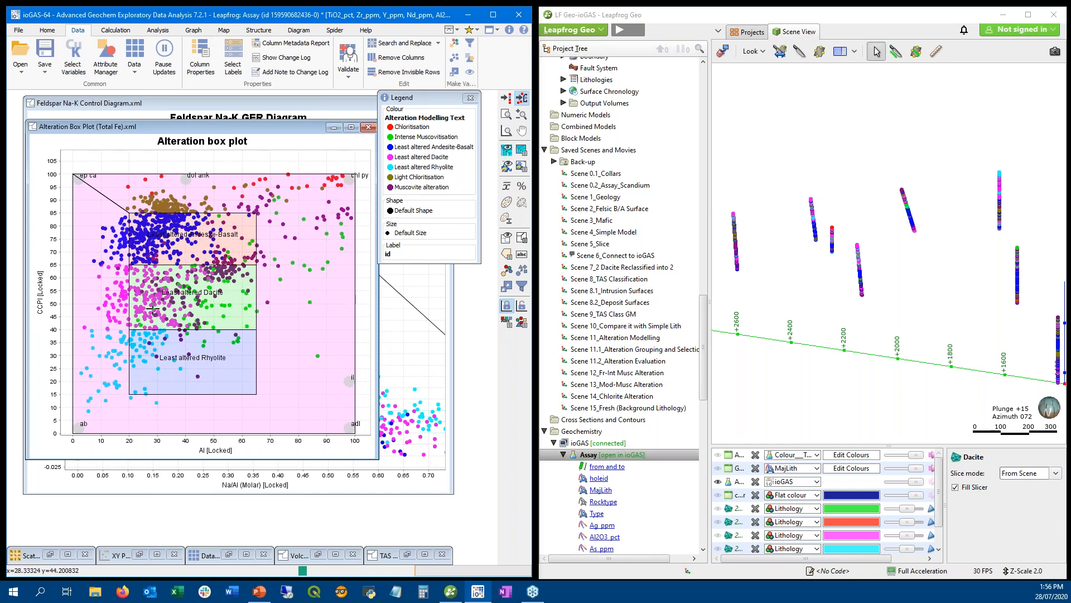
{"action": "left_click", "coordinate": [334, 127]}
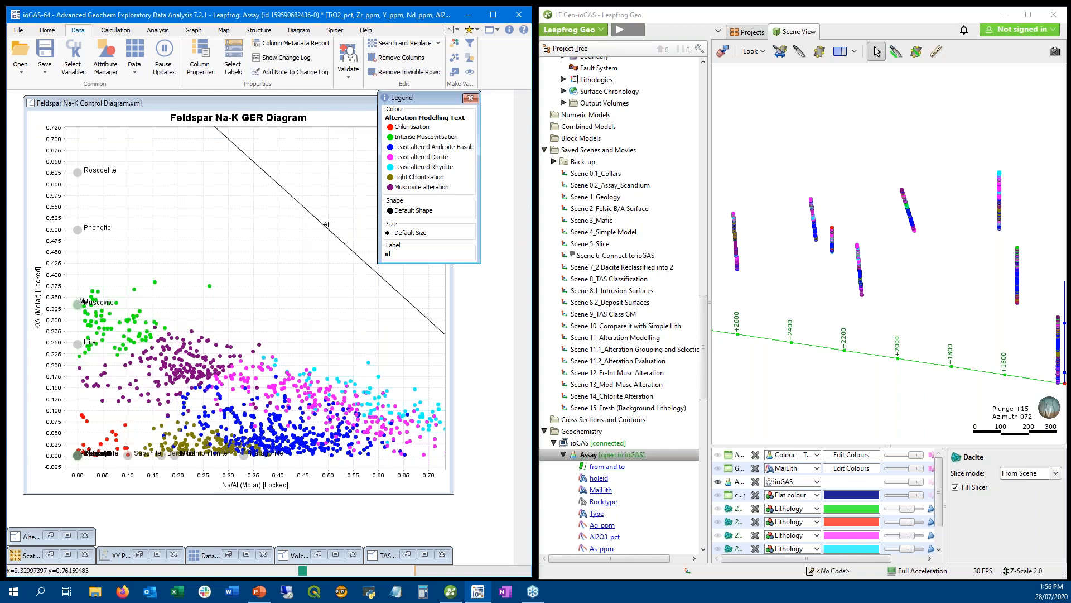
- Replace the selected variables with only CCPI and SiO2_pct
{"action": "left_click", "coordinate": [81, 72]}
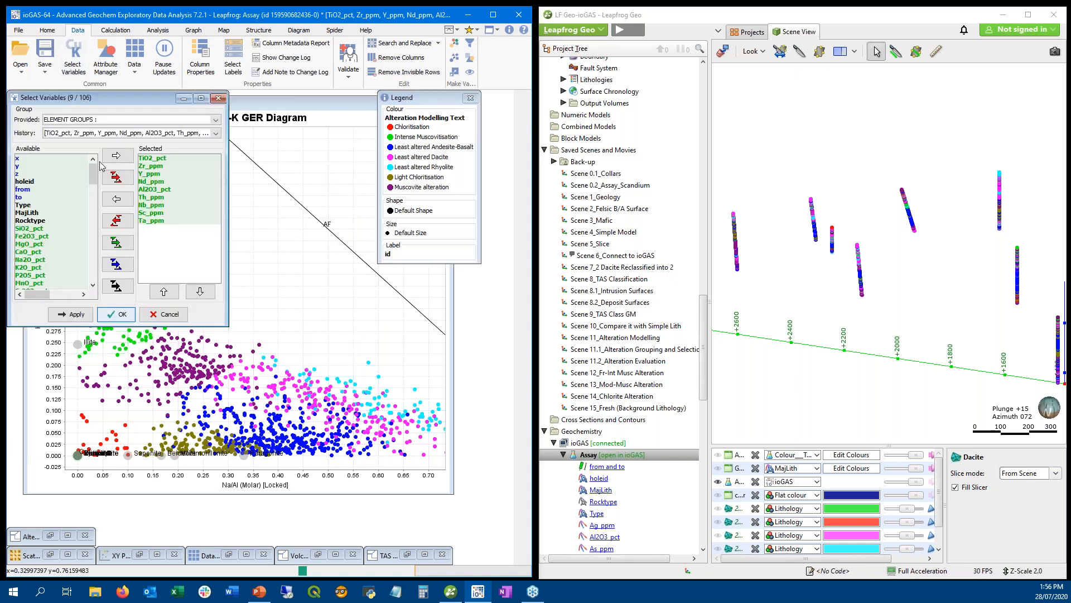
{"action": "left_click", "coordinate": [117, 221]}
{"action": "left_click_drag", "start_coordinate": [91, 174], "coordinate": [86, 256]}
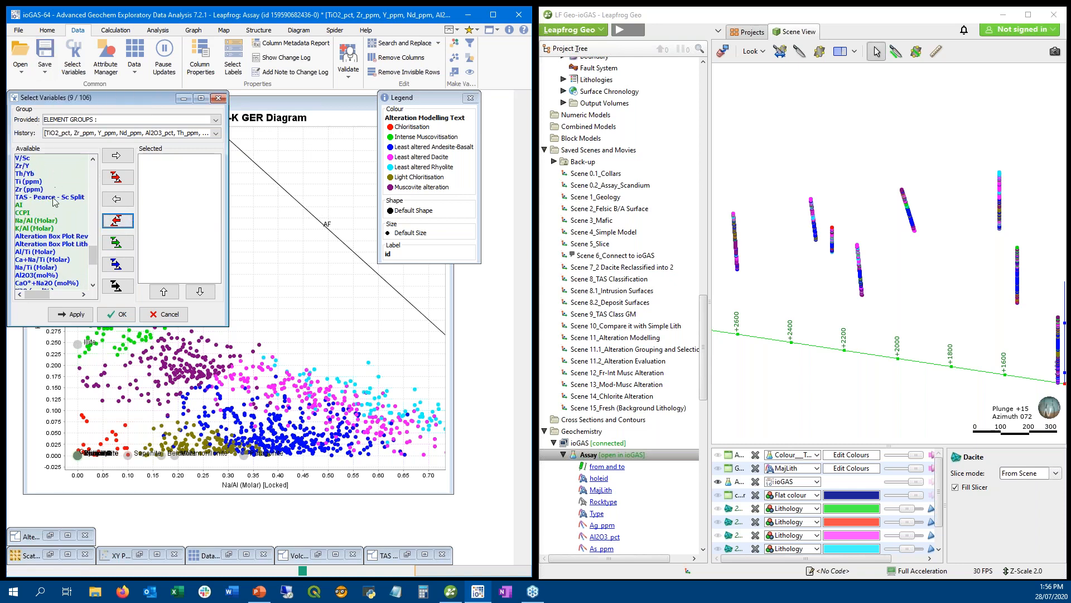
{"action": "double_click", "coordinate": [44, 213]}
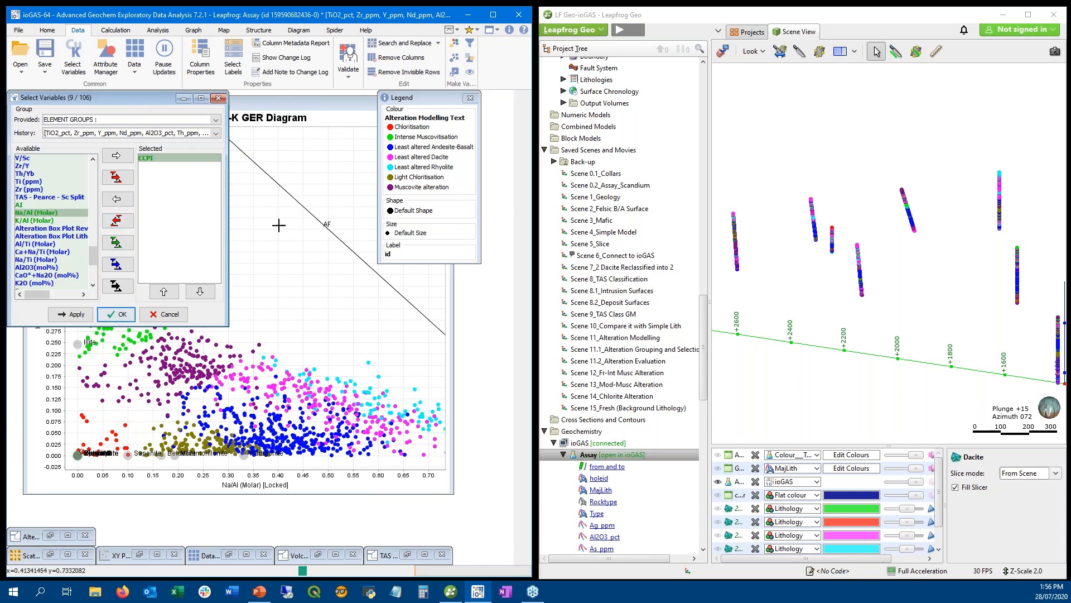
{"action": "left_click_drag", "start_coordinate": [93, 260], "coordinate": [85, 190]}
{"action": "scroll", "coordinate": [26, 214], "scroll_direction": "up", "scroll_amount": 3}
{"action": "left_click", "coordinate": [42, 204]}
{"action": "double_click", "coordinate": [42, 204]}
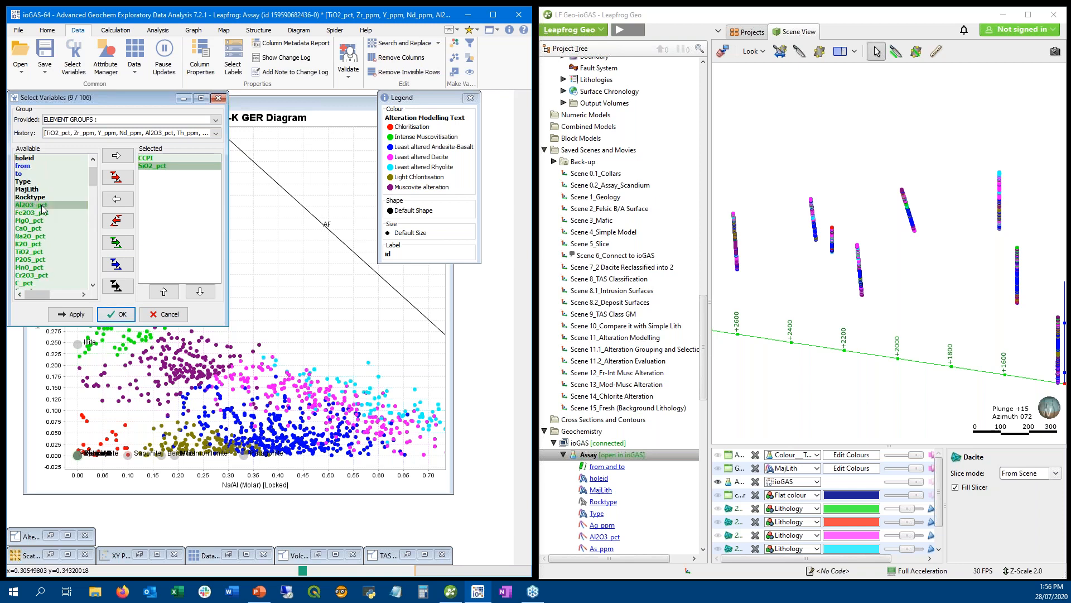
{"action": "left_click", "coordinate": [116, 314]}
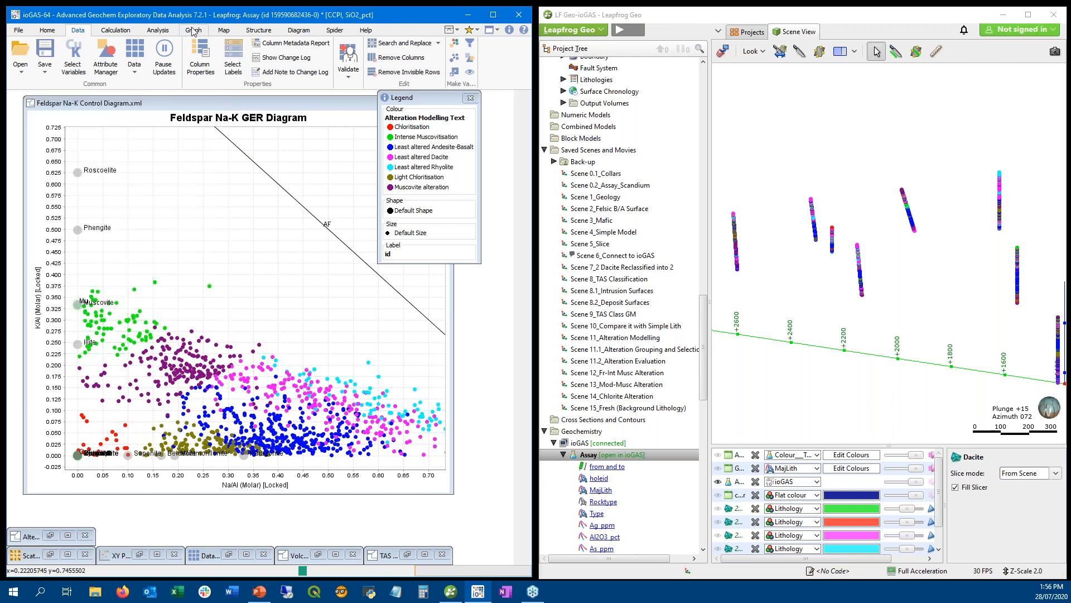
- Create an XY plot of CCPI against SiO2_pct and move the legend clear of the plotted points
{"action": "left_click", "coordinate": [193, 30]}
{"action": "left_click", "coordinate": [145, 47]}
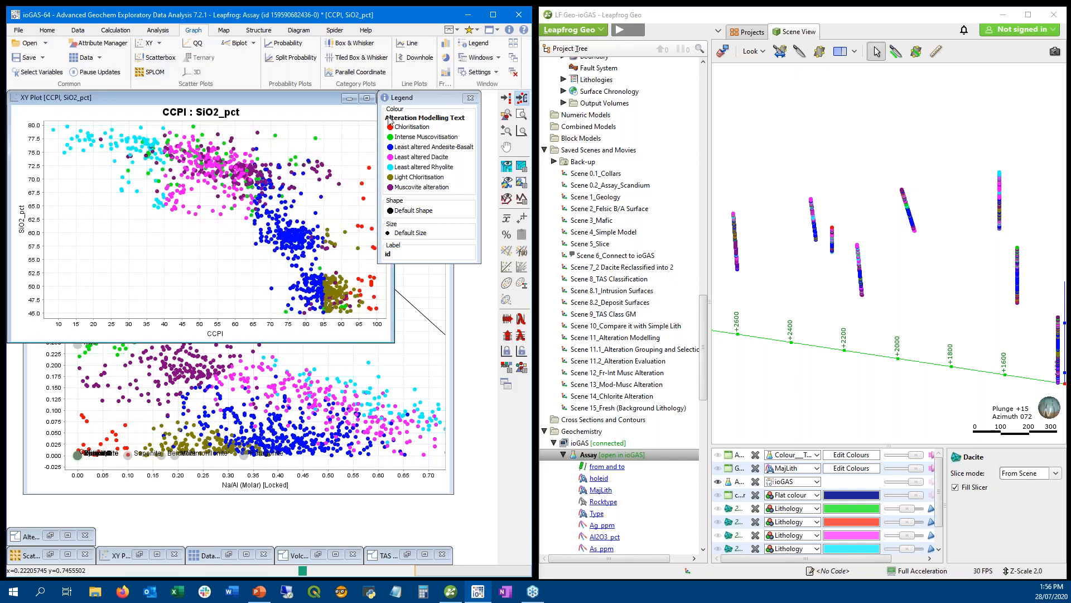
{"action": "left_click_drag", "start_coordinate": [408, 100], "coordinate": [424, 102]}
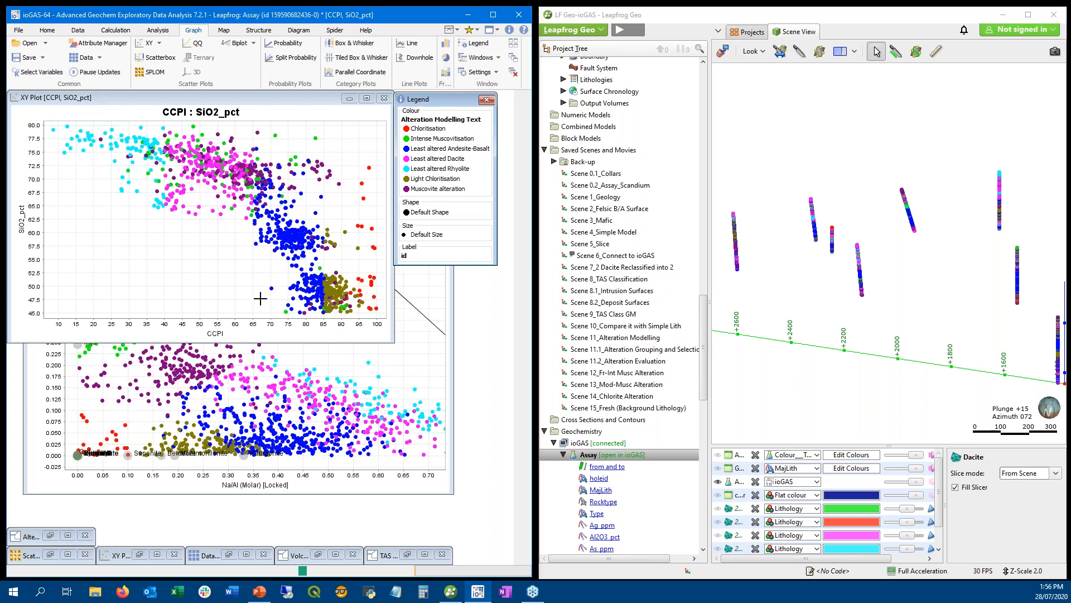
- Auto-attribute the sample shapes by the Colour - TAS Class Text column and bring the Feldspar Na-K diagram to the front
{"action": "left_click", "coordinate": [87, 45]}
{"action": "left_click", "coordinate": [265, 302]}
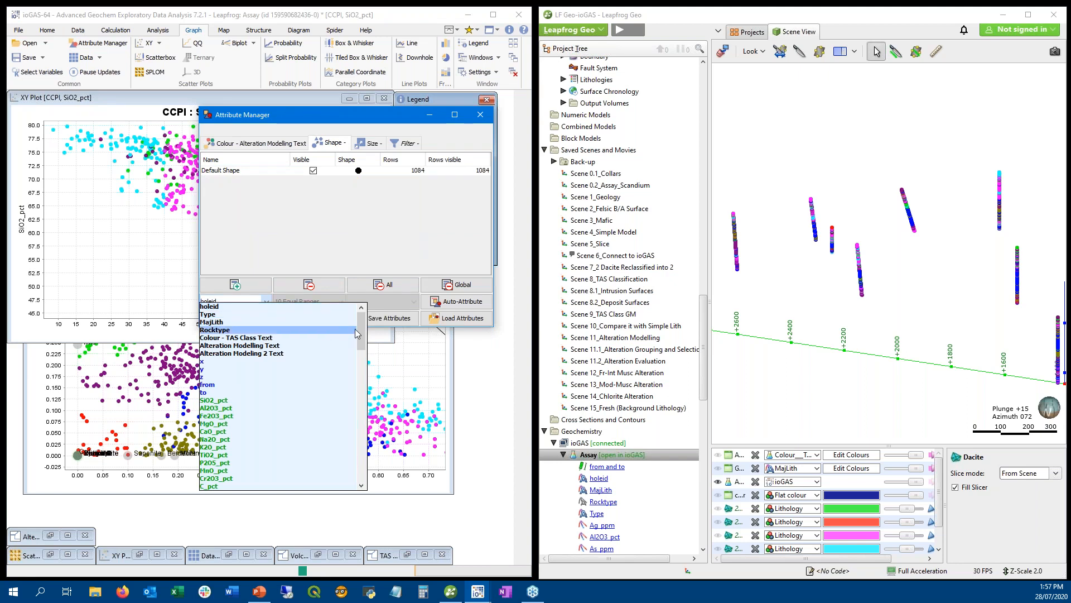
{"action": "left_click", "coordinate": [289, 343]}
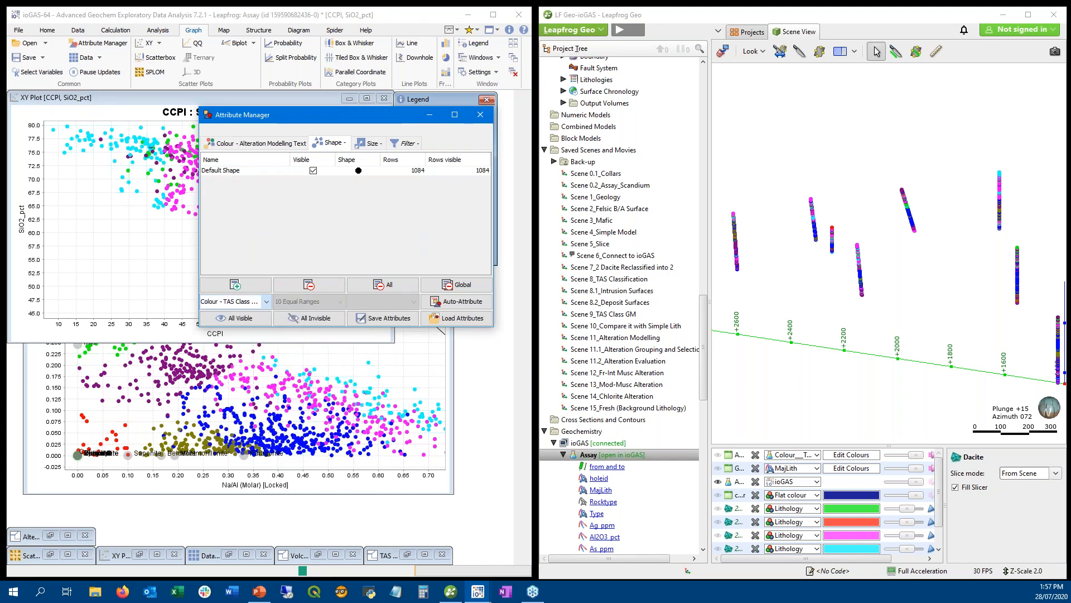
{"action": "left_click", "coordinate": [456, 301]}
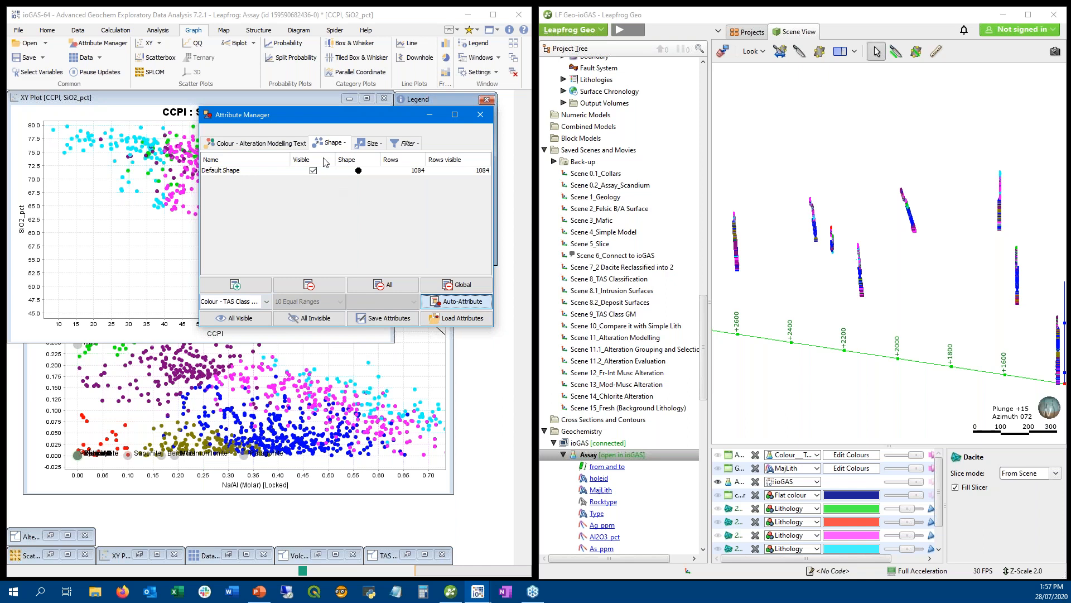
{"action": "left_click_drag", "start_coordinate": [335, 115], "coordinate": [242, 361]}
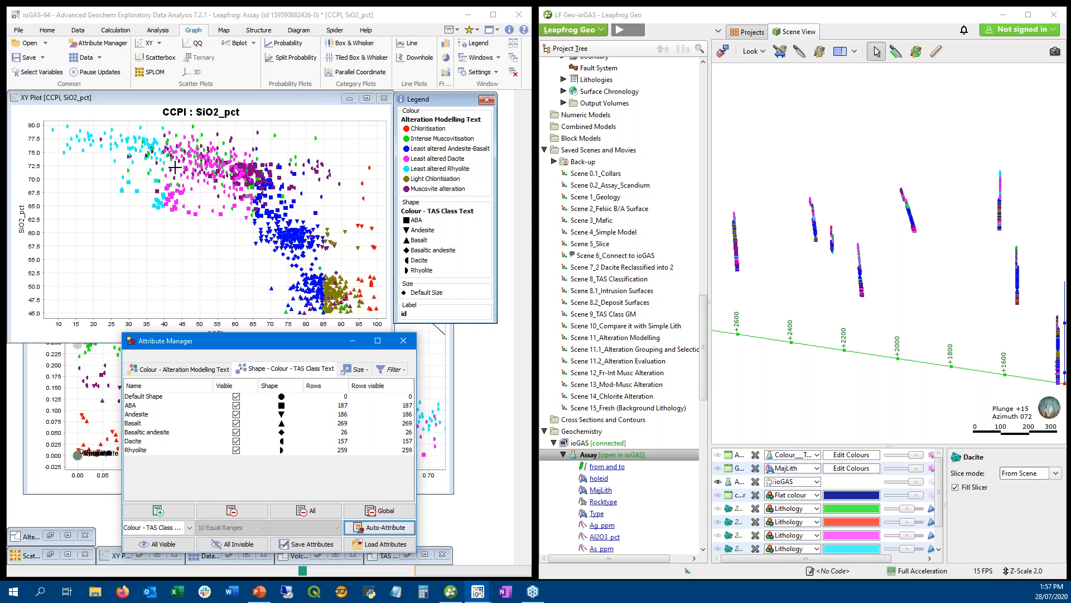
{"action": "left_click", "coordinate": [24, 377]}
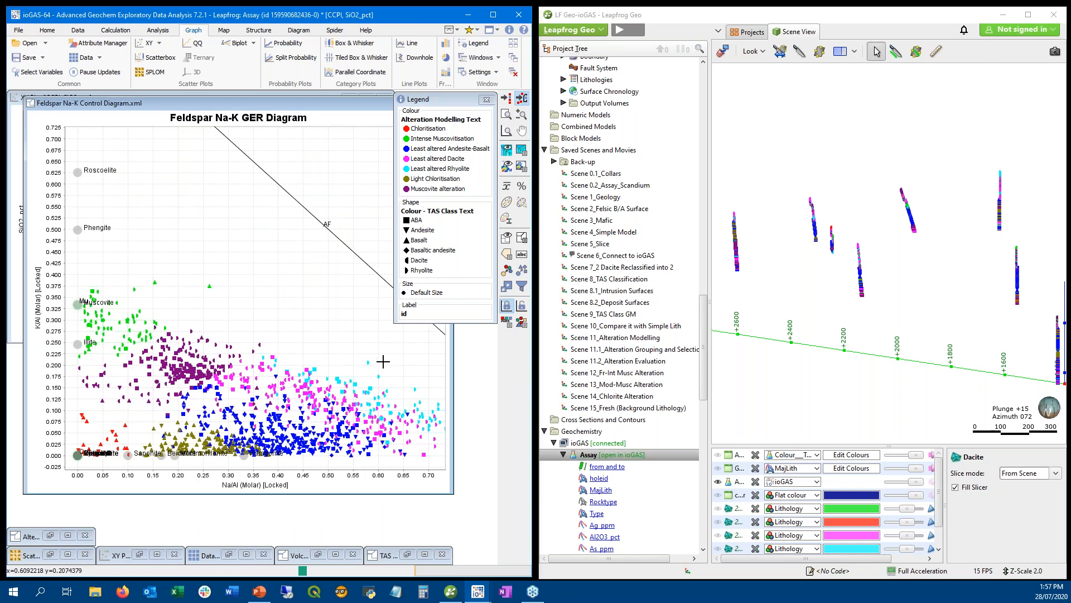
- Switch to Leapfrog Geo and locate the Alteration_Modeling_2 and Alteration_Modelling_Grouped columns of the Assay table in the project tree
{"action": "left_click_drag", "start_coordinate": [705, 339], "coordinate": [705, 213]}
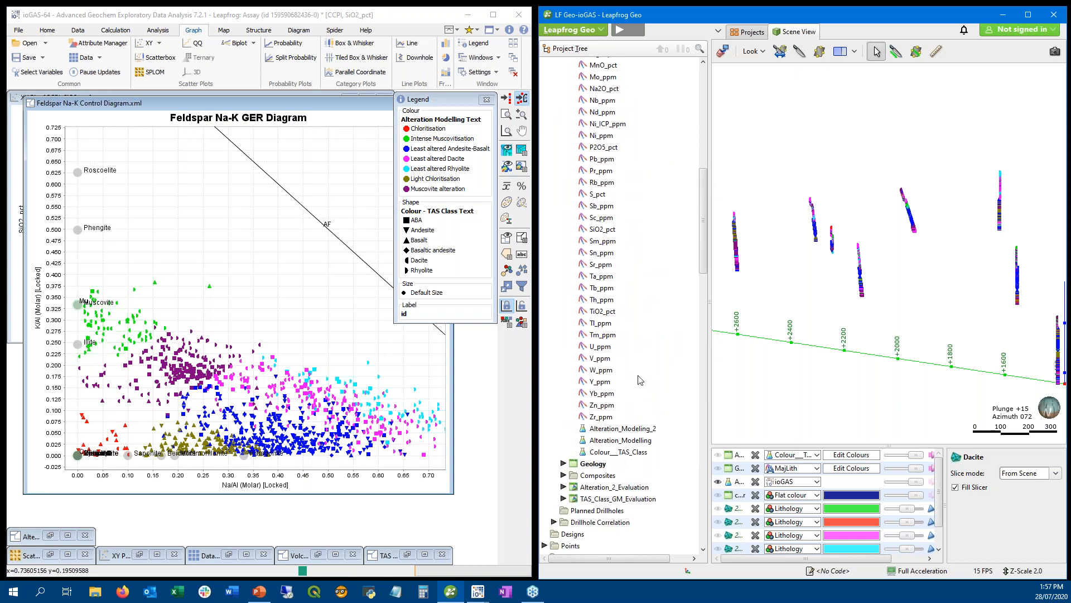
{"action": "left_click", "coordinate": [643, 433]}
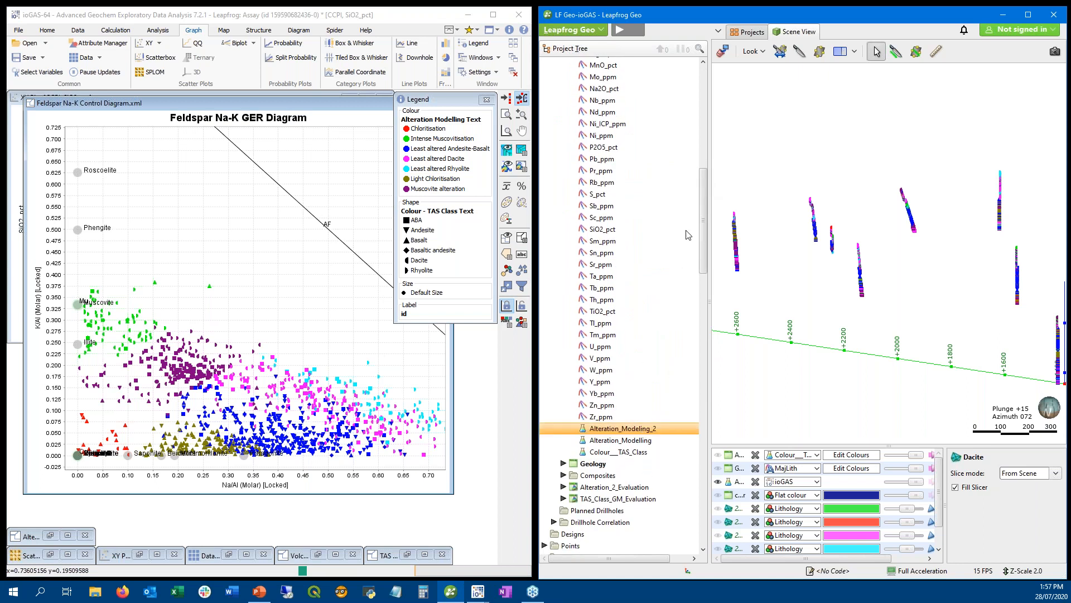
{"action": "scroll", "coordinate": [707, 212], "scroll_direction": "up", "scroll_amount": 2}
{"action": "scroll", "coordinate": [708, 209], "scroll_direction": "up", "scroll_amount": 10}
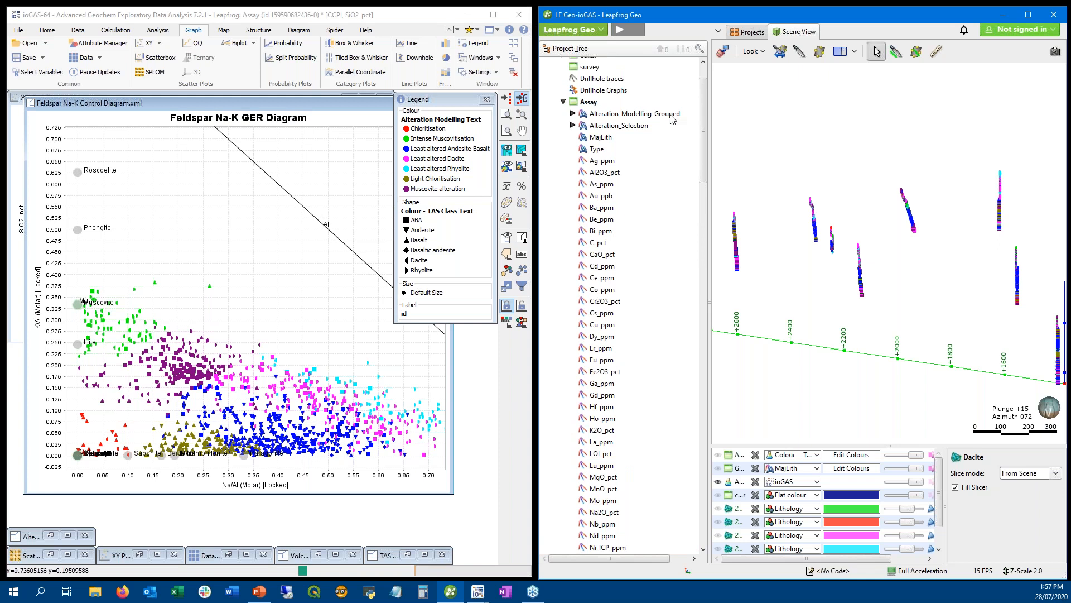
{"action": "scroll", "coordinate": [705, 232], "scroll_direction": "down", "scroll_amount": 10}
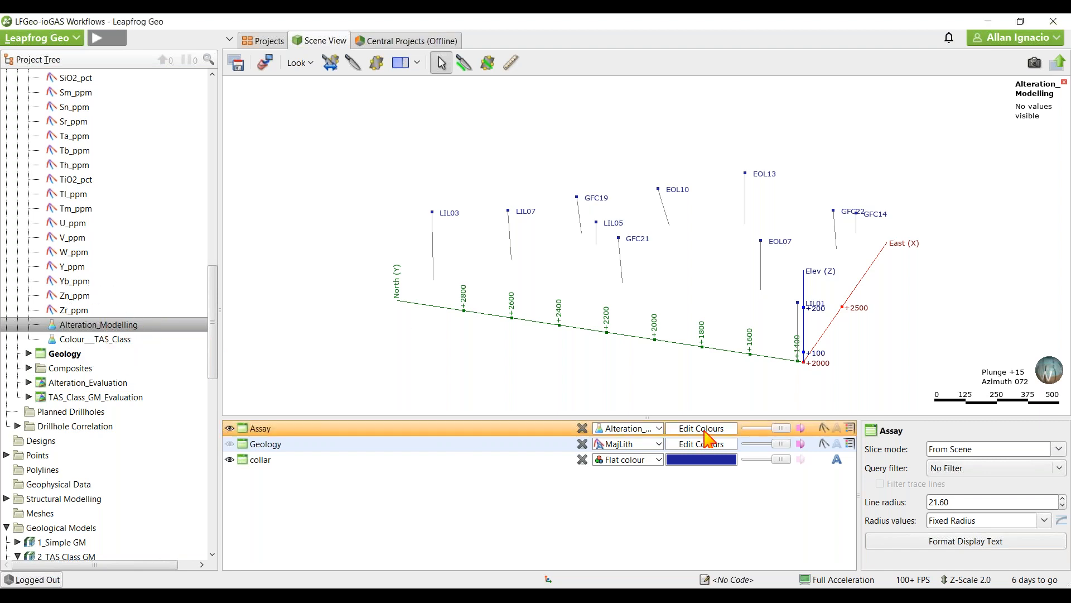
- Make the Chloritisation and Intense Muscovitisation codes visible in the Alteration_Modelling legend of the Assay drillholes
{"action": "left_click", "coordinate": [706, 438]}
{"action": "left_click_drag", "start_coordinate": [553, 200], "coordinate": [337, 161]}
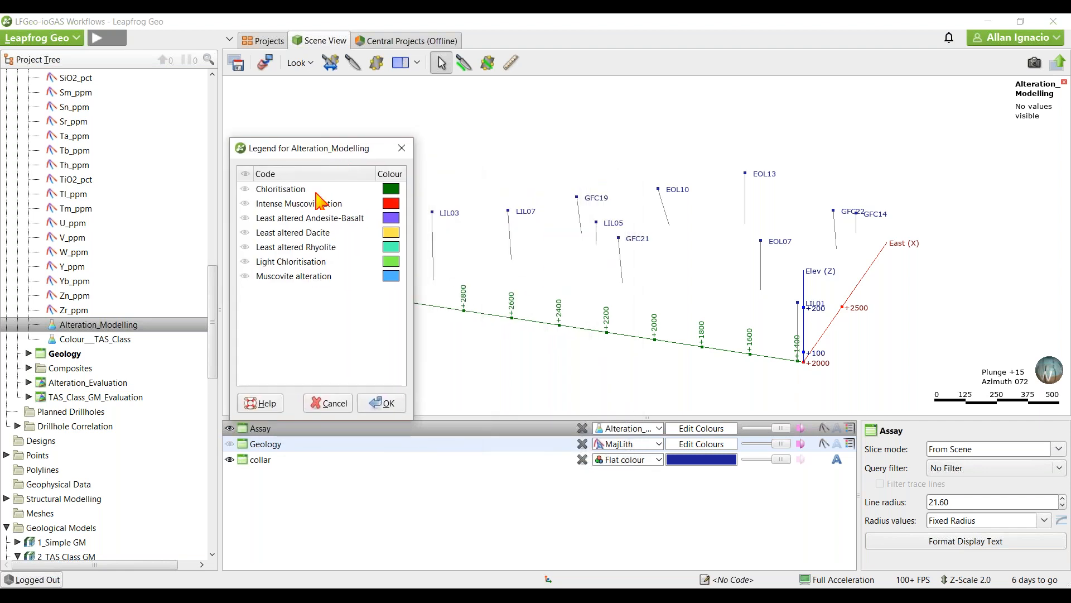
{"action": "left_click", "coordinate": [245, 189]}
{"action": "left_click", "coordinate": [246, 190]}
{"action": "left_click", "coordinate": [246, 190]}
{"action": "left_click_drag", "start_coordinate": [296, 153], "coordinate": [207, 133]}
{"action": "left_click", "coordinate": [157, 171]}
{"action": "left_click", "coordinate": [157, 171]}
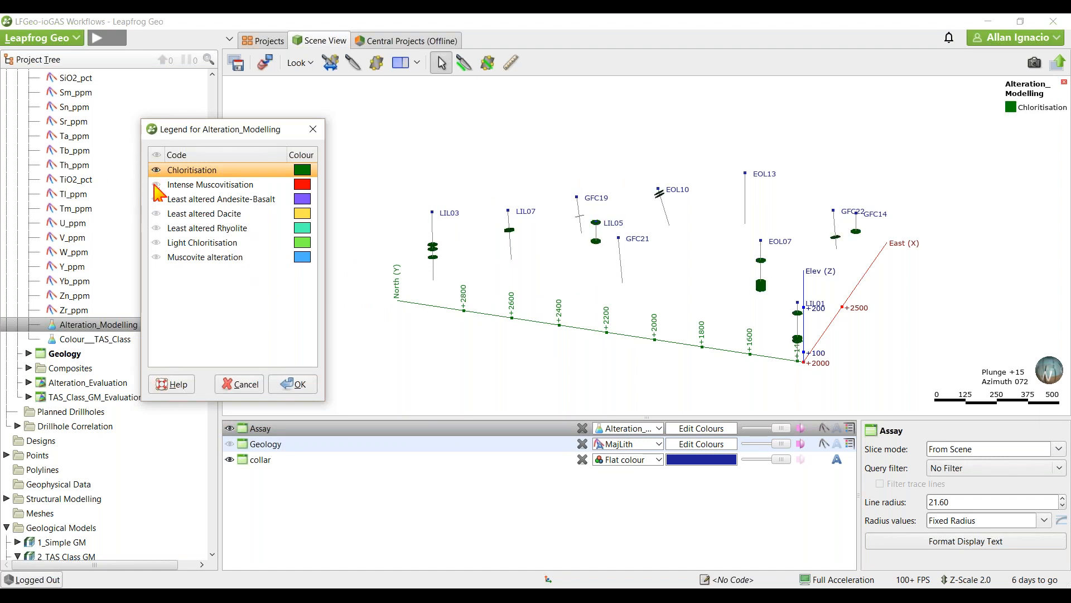
{"action": "left_click", "coordinate": [156, 185]}
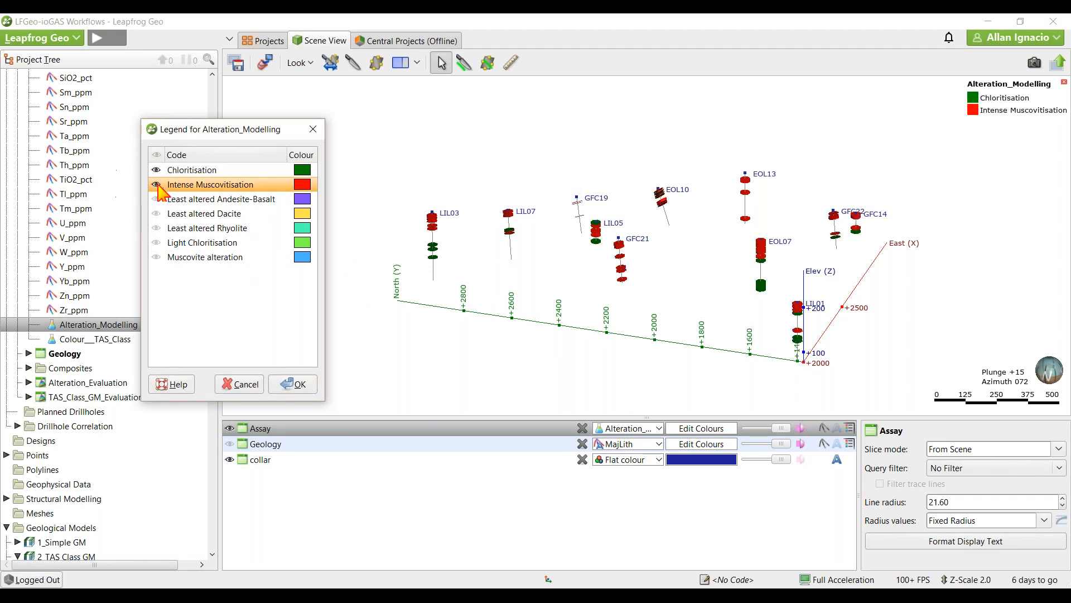
- Make the three Least altered codes, Light Chloritisation and Muscovite alteration visible as well, and accept the legend
{"action": "left_click", "coordinate": [191, 202]}
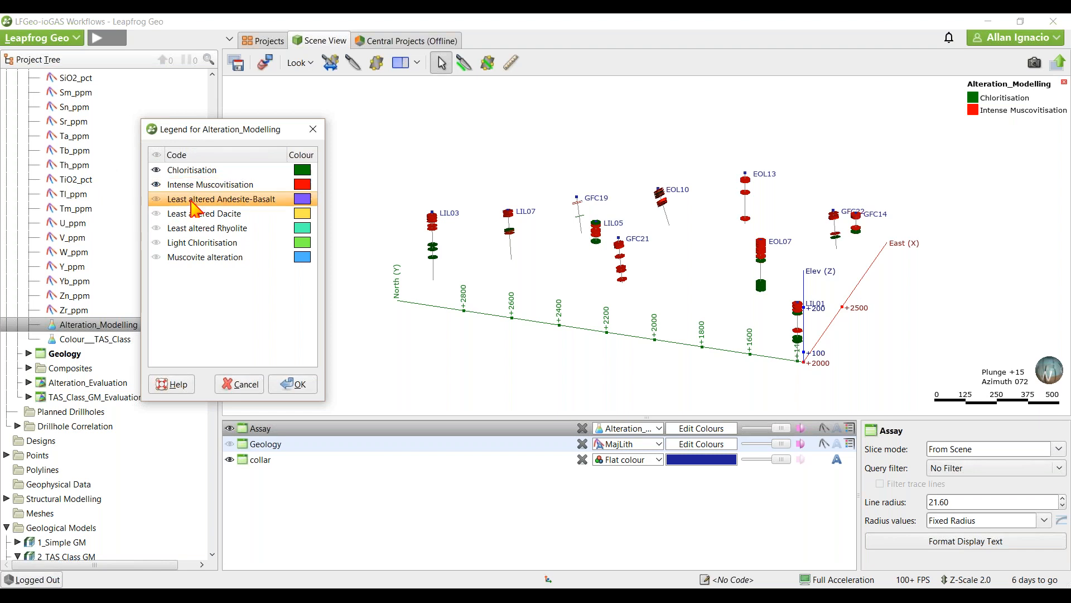
{"action": "left_click", "coordinate": [196, 230], "text": "shift"}
{"action": "left_click", "coordinate": [157, 208]}
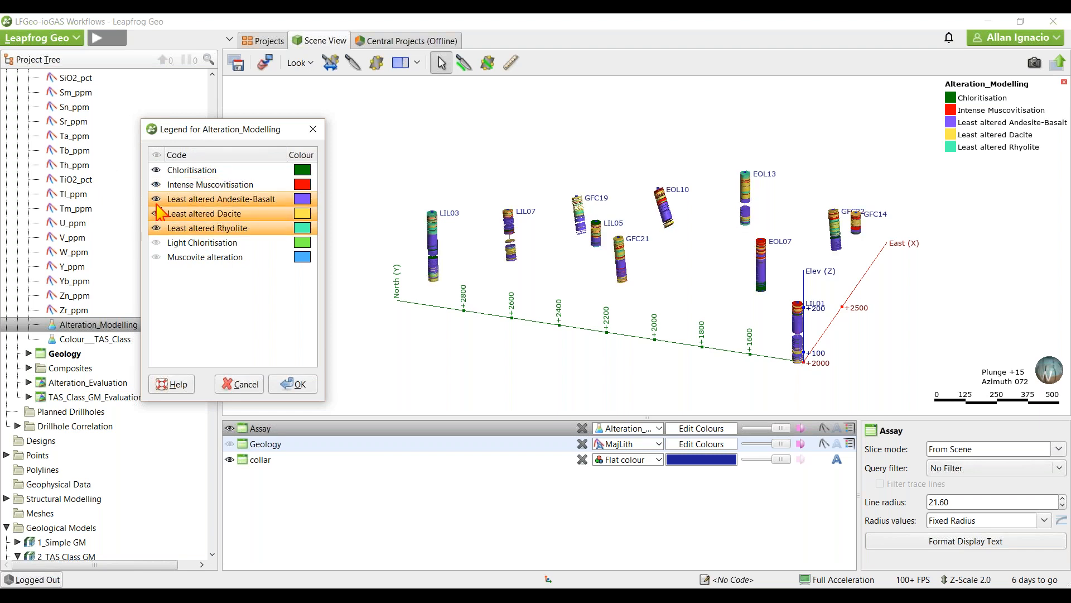
{"action": "left_click_drag", "start_coordinate": [563, 257], "coordinate": [564, 258]}
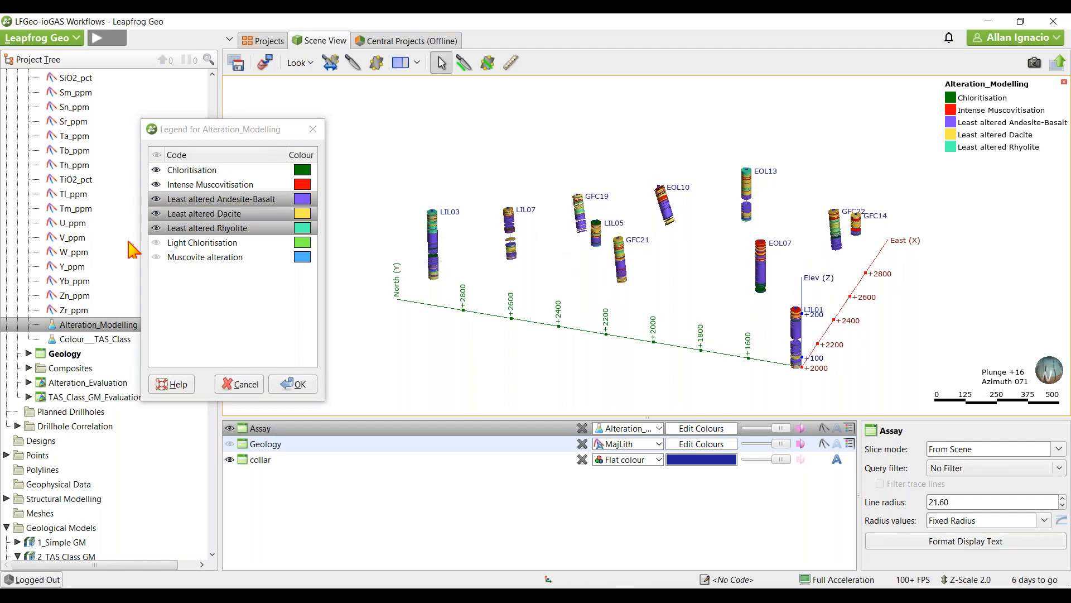
{"action": "left_click", "coordinate": [157, 244]}
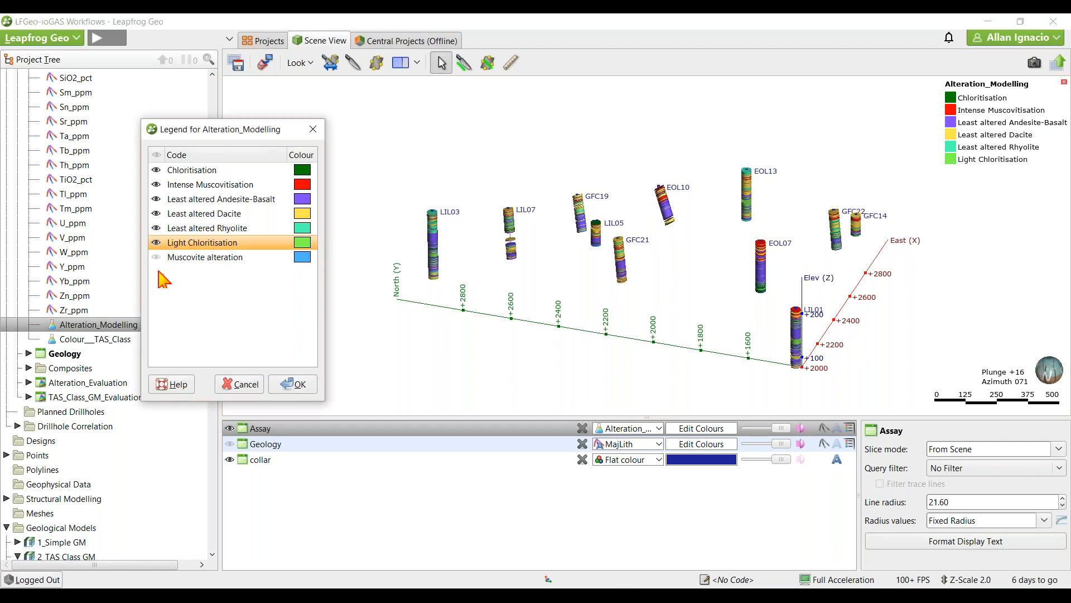
{"action": "left_click", "coordinate": [157, 257]}
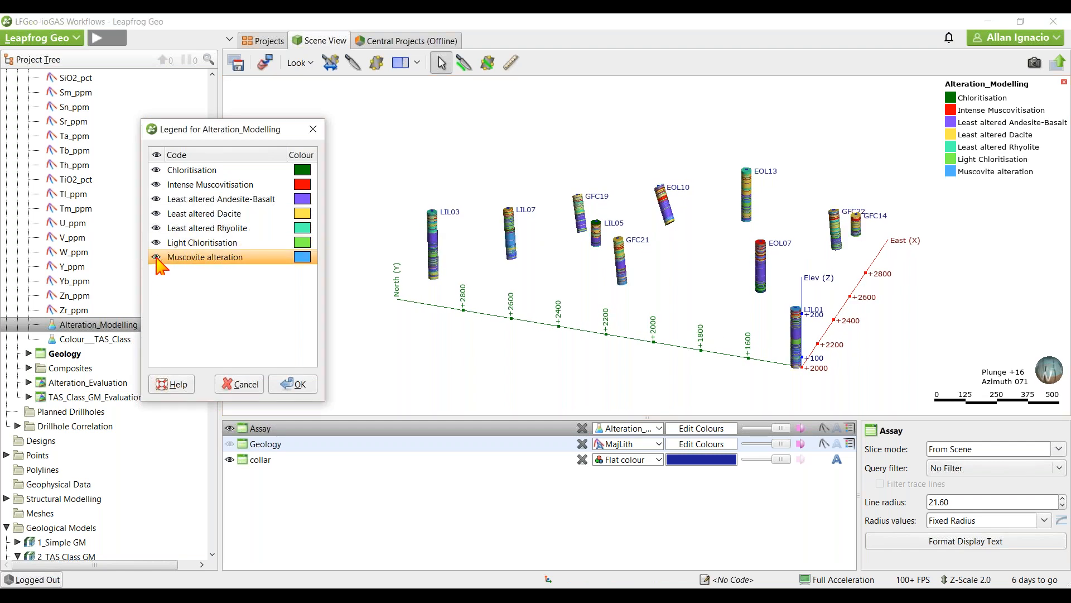
{"action": "left_click", "coordinate": [292, 384]}
- Inspect the alteration intervals on the drillholes up close and display the saved Scene 11.1_Alteration Grouping and Selection
{"action": "left_click_drag", "start_coordinate": [219, 289], "coordinate": [200, 444]}
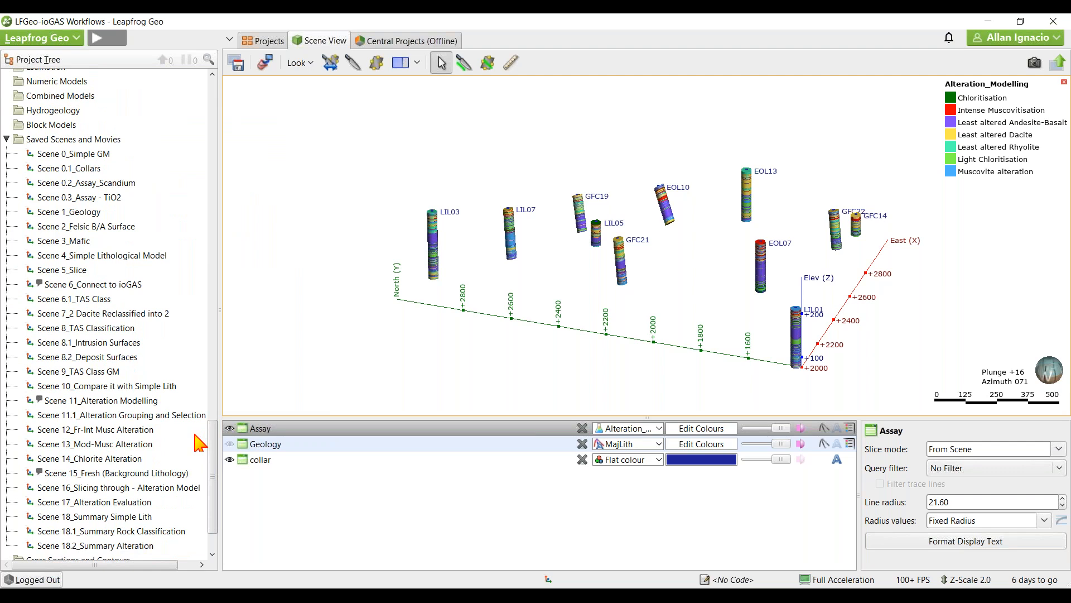
{"action": "left_click", "coordinate": [110, 419]}
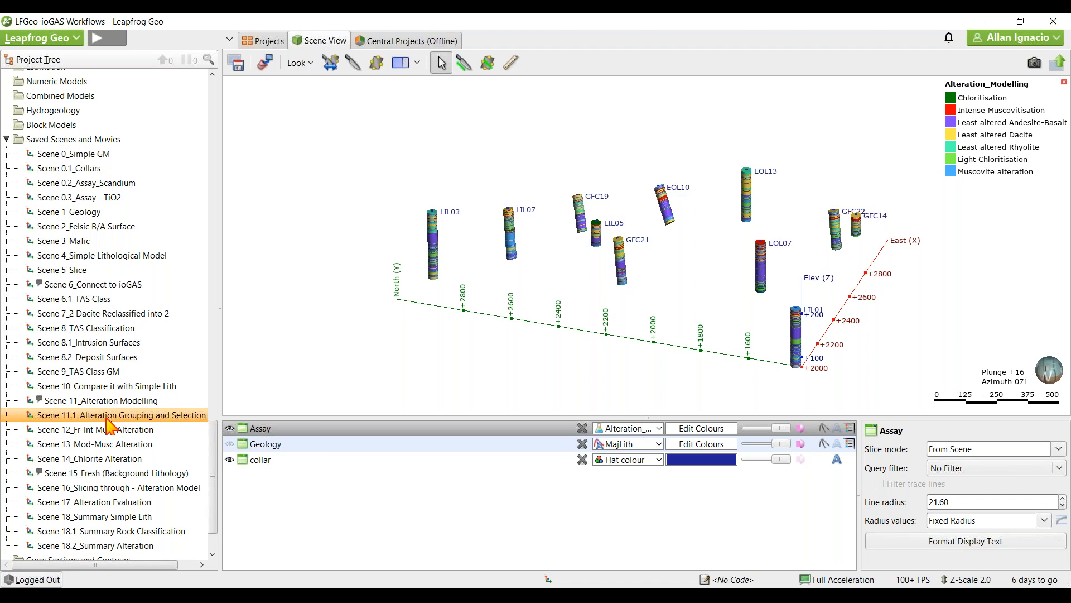
{"action": "scroll", "coordinate": [645, 250], "scroll_direction": "up", "scroll_amount": 5}
{"action": "left_click_drag", "start_coordinate": [524, 217], "coordinate": [673, 232]}
{"action": "scroll", "coordinate": [674, 232], "scroll_direction": "down", "scroll_amount": 5}
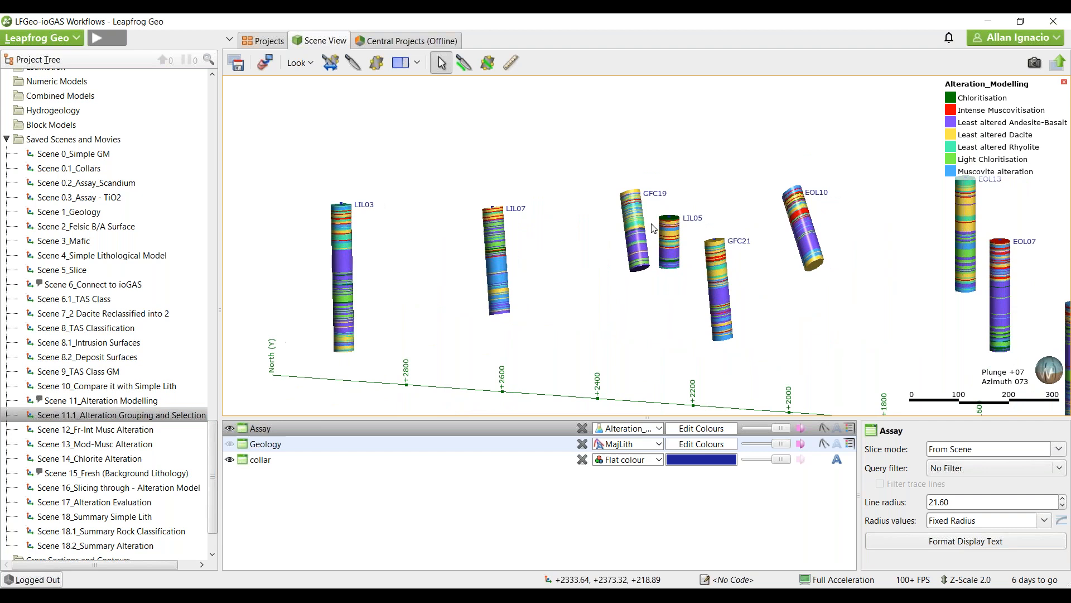
{"action": "left_click_drag", "start_coordinate": [101, 416], "coordinate": [446, 268]}
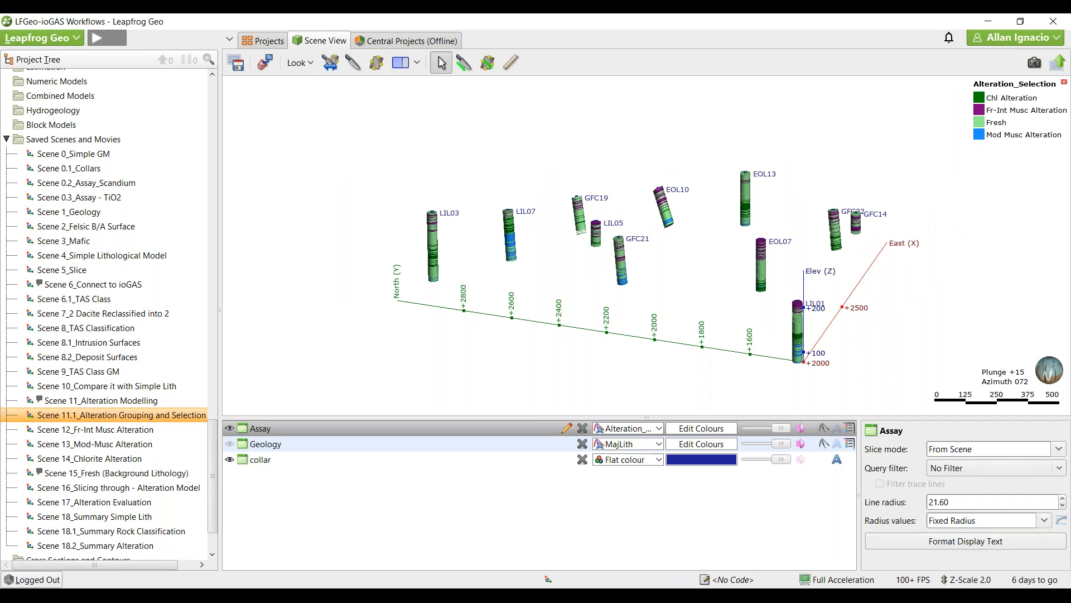
{"action": "left_click", "coordinate": [998, 123]}
- Display the saved Scene 12_Fr-Int Musc Alteration and Scene 13_Mod-Musc Alteration, and examine the two muscovite alteration volumes from the side
{"action": "left_click", "coordinate": [105, 430]}
{"action": "left_click_drag", "start_coordinate": [105, 431], "coordinate": [390, 334]}
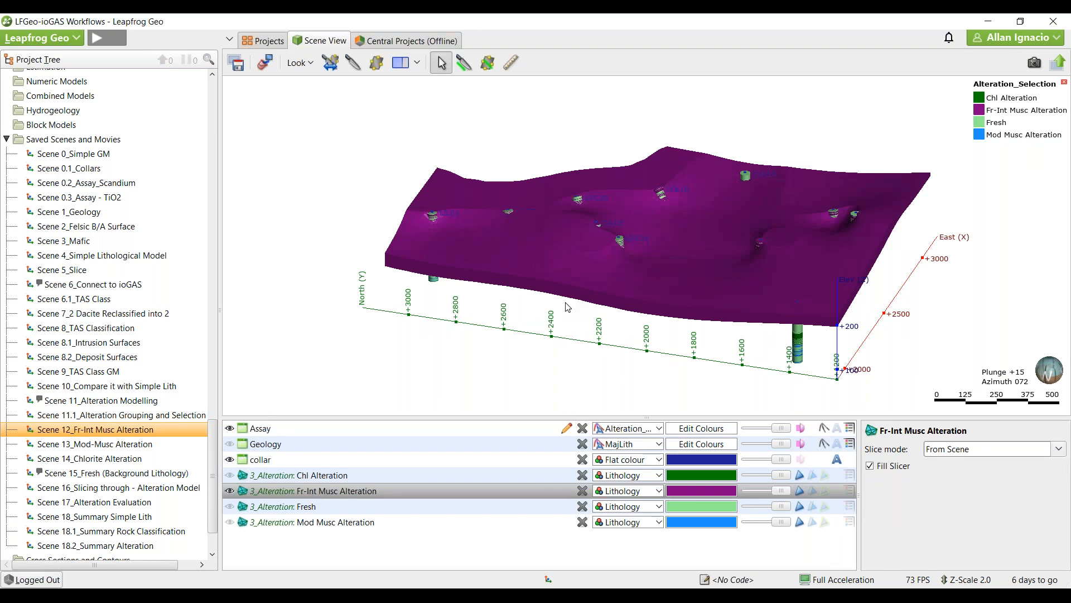
{"action": "left_click", "coordinate": [80, 447]}
{"action": "left_click_drag", "start_coordinate": [81, 446], "coordinate": [591, 305]}
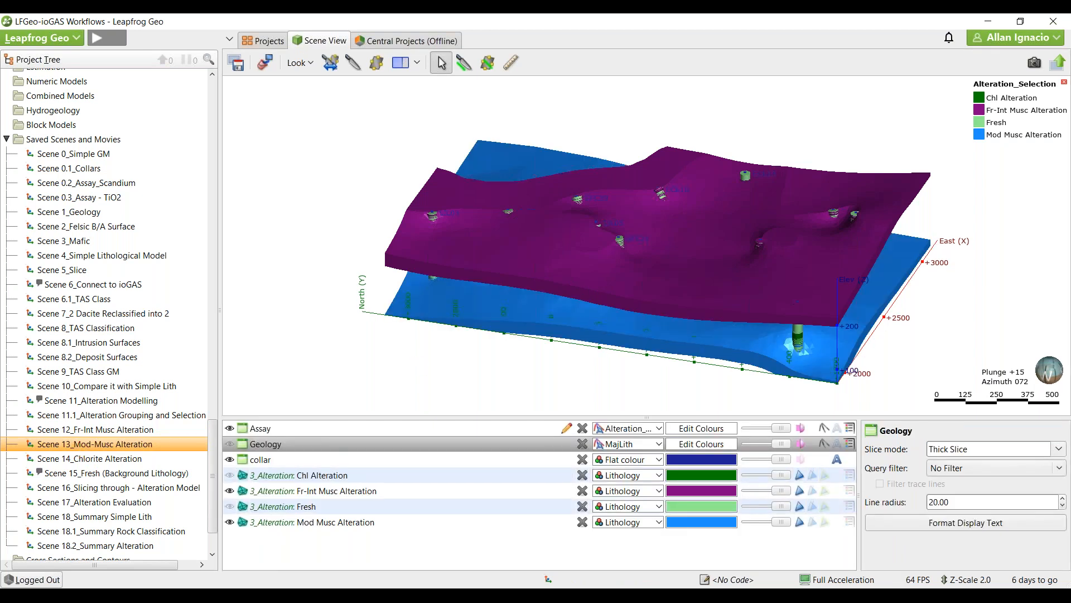
{"action": "left_click_drag", "start_coordinate": [587, 324], "coordinate": [544, 289]}
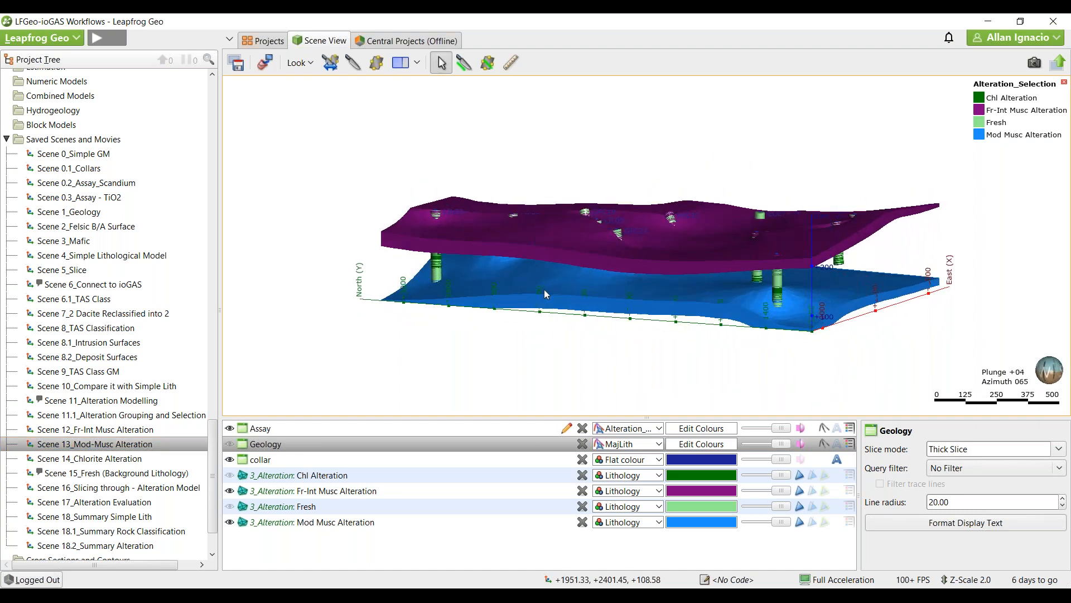
- Display the saved Scene 14_Chlorite Alteration and Scene 15_Fresh (Background Lithology), and examine how the alteration volumes are layered
{"action": "double_click", "coordinate": [103, 462]}
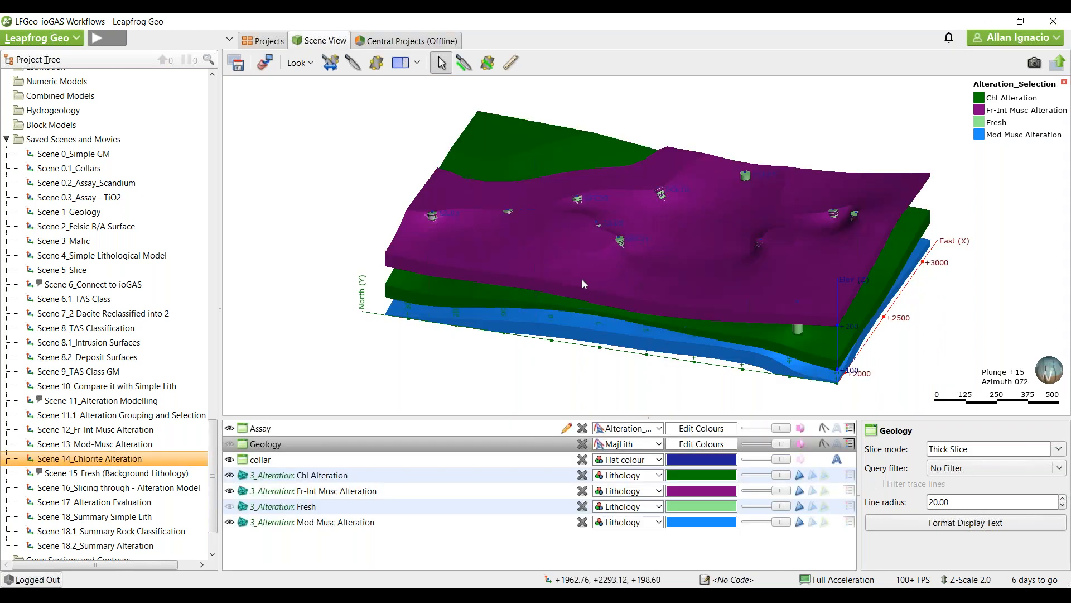
{"action": "left_click_drag", "start_coordinate": [576, 345], "coordinate": [531, 323]}
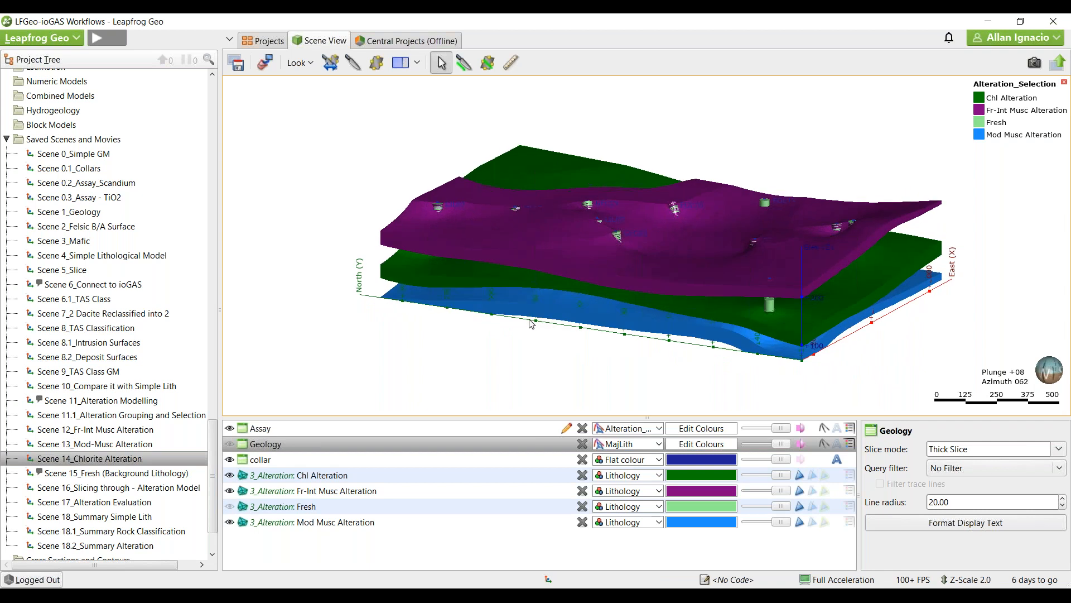
{"action": "left_click", "coordinate": [104, 477]}
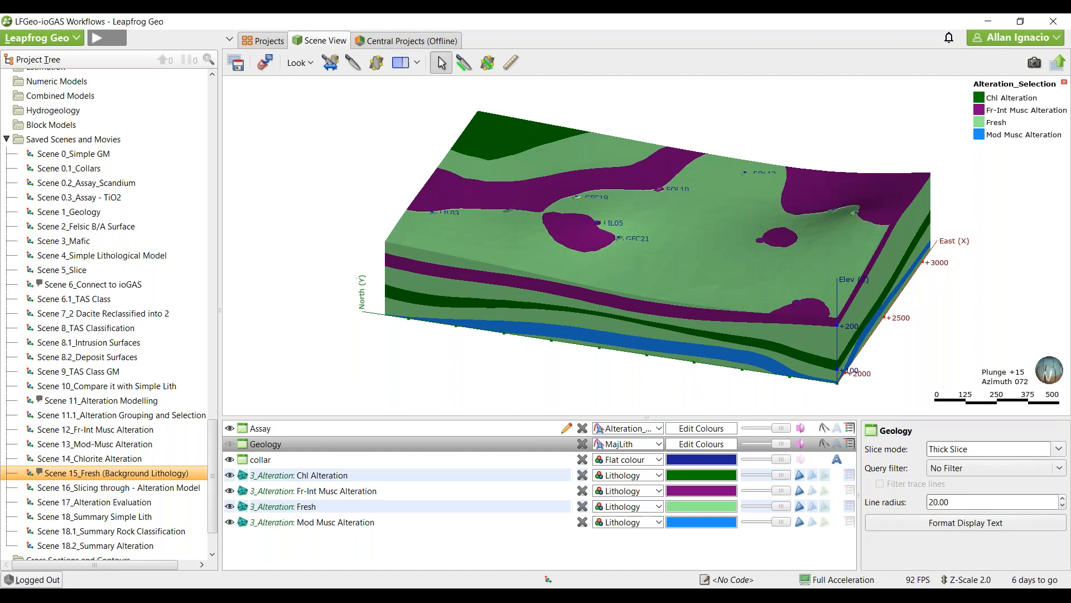
{"action": "left_click_drag", "start_coordinate": [847, 290], "coordinate": [893, 249]}
{"action": "mouse_move", "coordinate": [700, 281]}
{"action": "left_mouse_down"}
{"action": "mouse_move", "coordinate": [761, 279]}
{"action": "mouse_move", "coordinate": [660, 283]}
{"action": "mouse_move", "coordinate": [718, 276]}
{"action": "mouse_move", "coordinate": [707, 286]}
{"action": "left_mouse_up"}
{"action": "scroll", "coordinate": [761, 279], "scroll_direction": "up", "scroll_amount": 2}
{"action": "scroll", "coordinate": [807, 278], "scroll_direction": "down", "scroll_amount": 2}
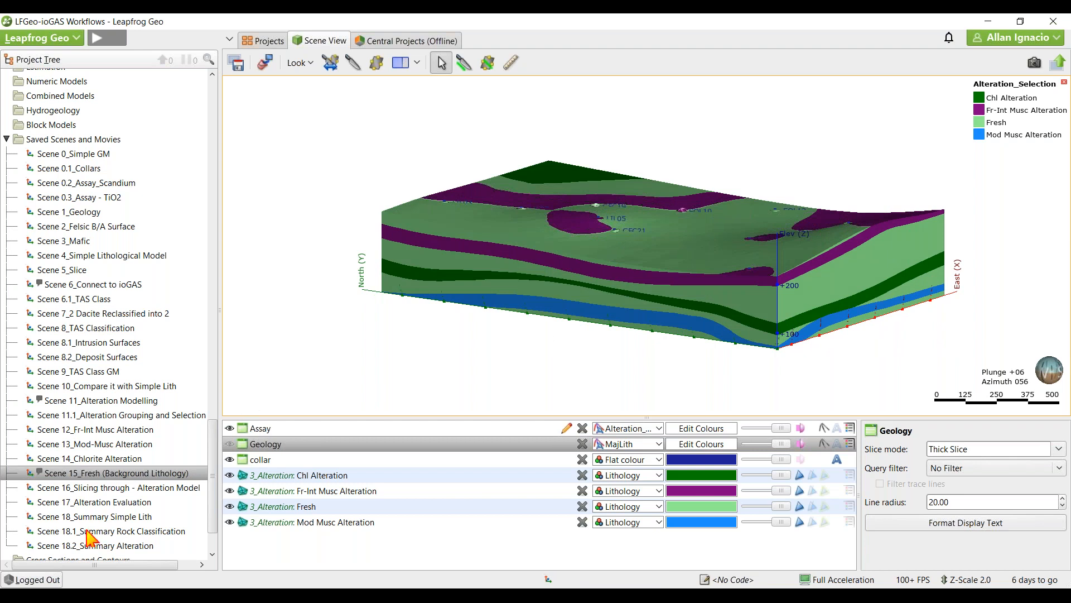
- Display the saved Scene 16_Slicing through - Alteration Model and examine the alteration layers with the north section slicer
{"action": "double_click", "coordinate": [113, 489]}
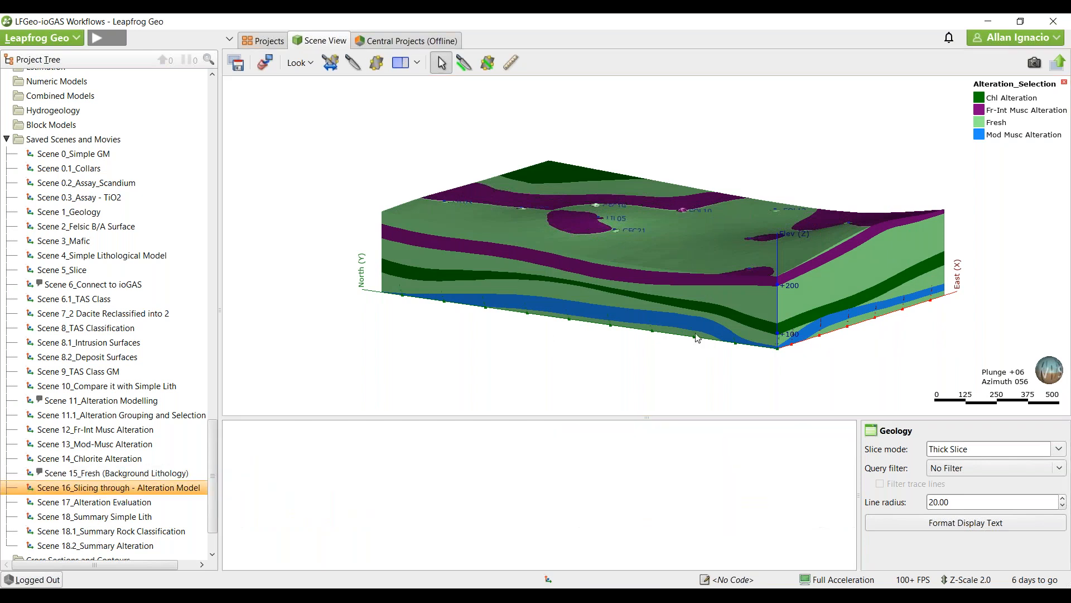
{"action": "left_click_drag", "start_coordinate": [762, 281], "coordinate": [763, 249]}
{"action": "scroll", "coordinate": [210, 441], "scroll_direction": "down", "scroll_amount": 2}
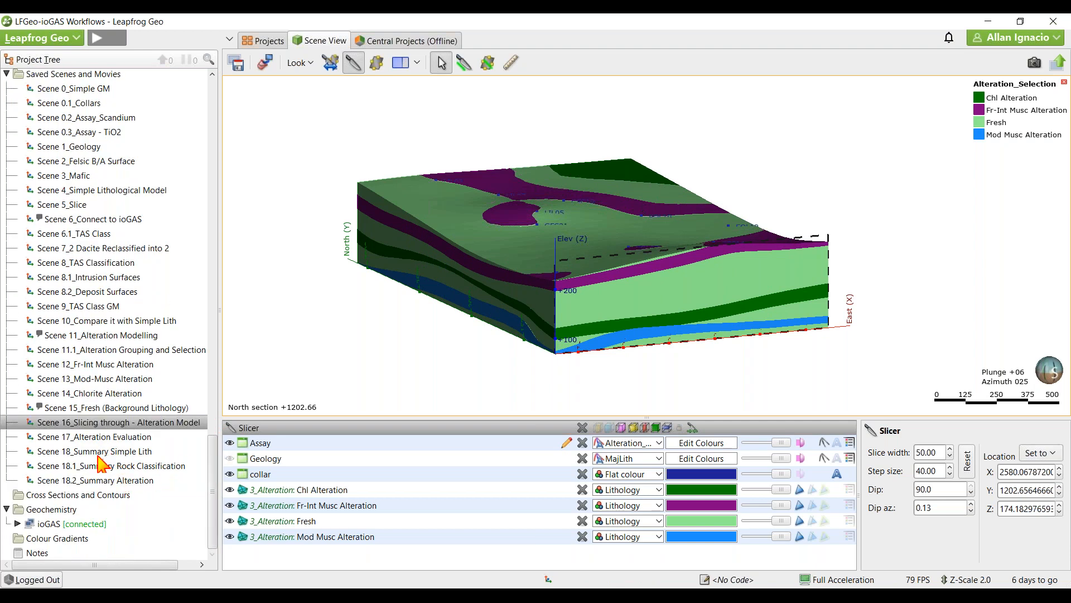
- Display the saved Scene 18_Summary Simple Lith, Scene 18.1_Summary Rock Classification and Scene 18.2_Summary Alteration, and compare the three models
{"action": "double_click", "coordinate": [100, 450]}
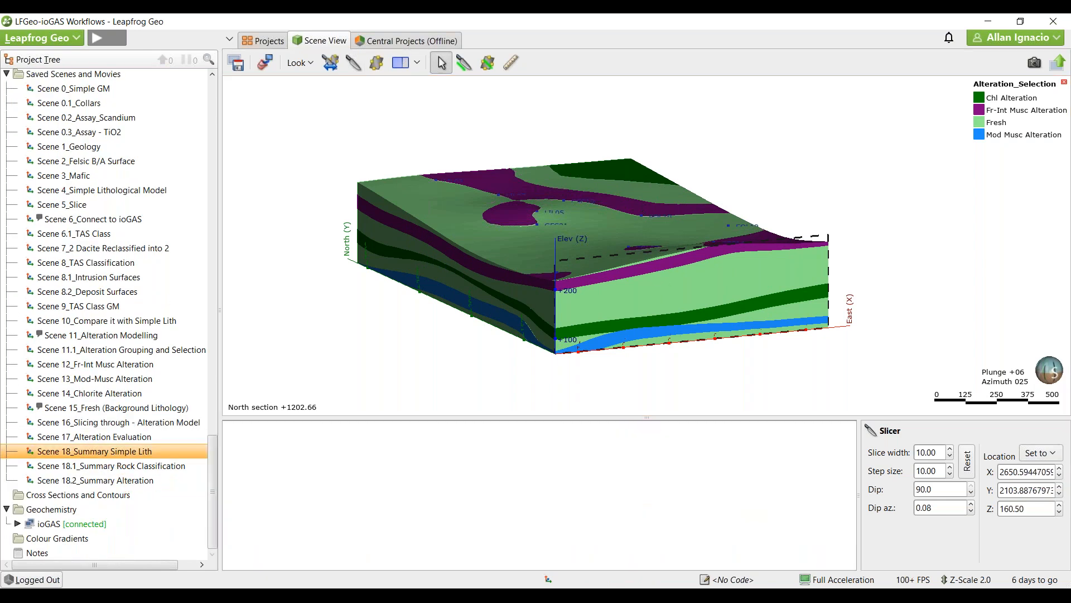
{"action": "left_click_drag", "start_coordinate": [671, 310], "coordinate": [605, 305]}
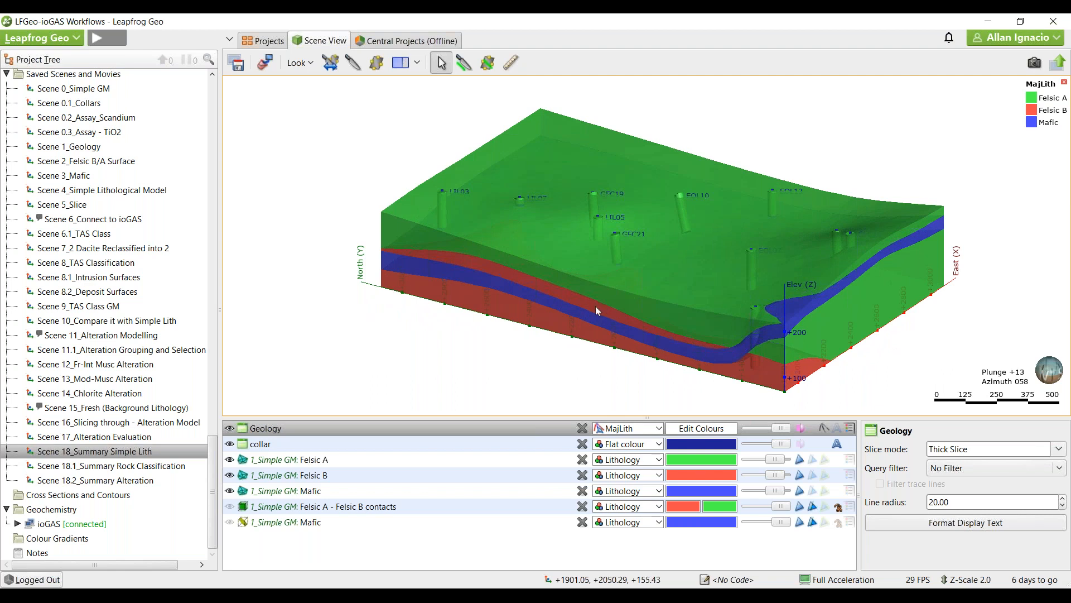
{"action": "double_click", "coordinate": [110, 467]}
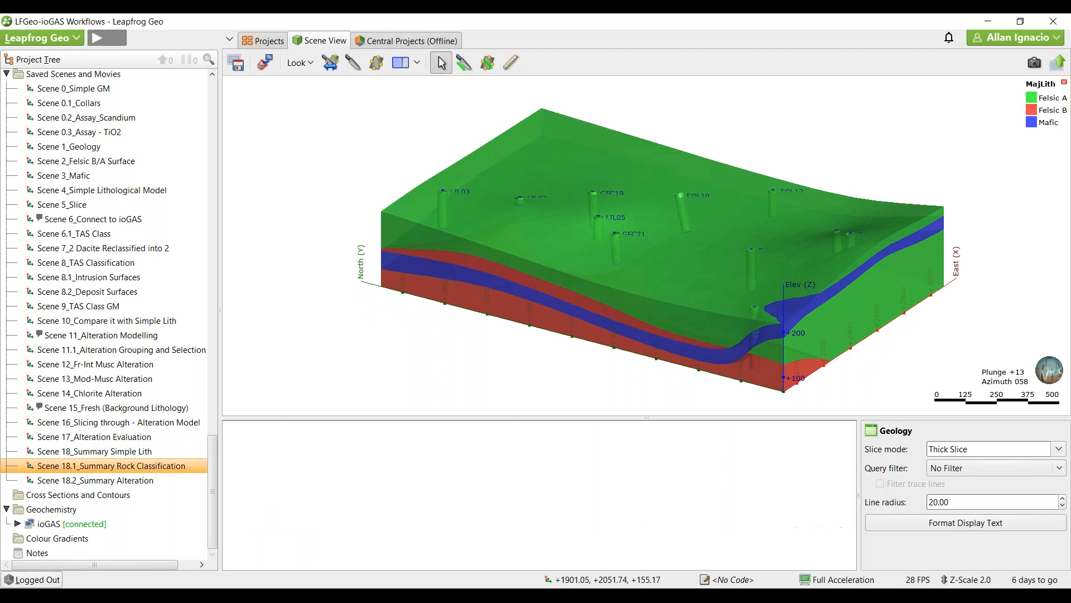
{"action": "left_click_drag", "start_coordinate": [742, 306], "coordinate": [682, 289]}
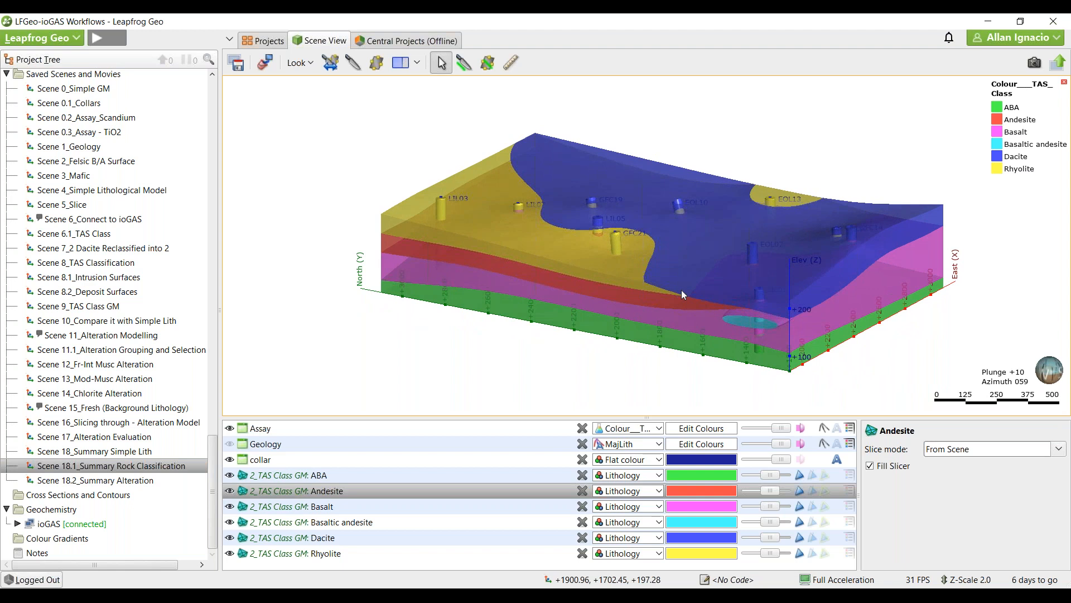
{"action": "left_click", "coordinate": [109, 481]}
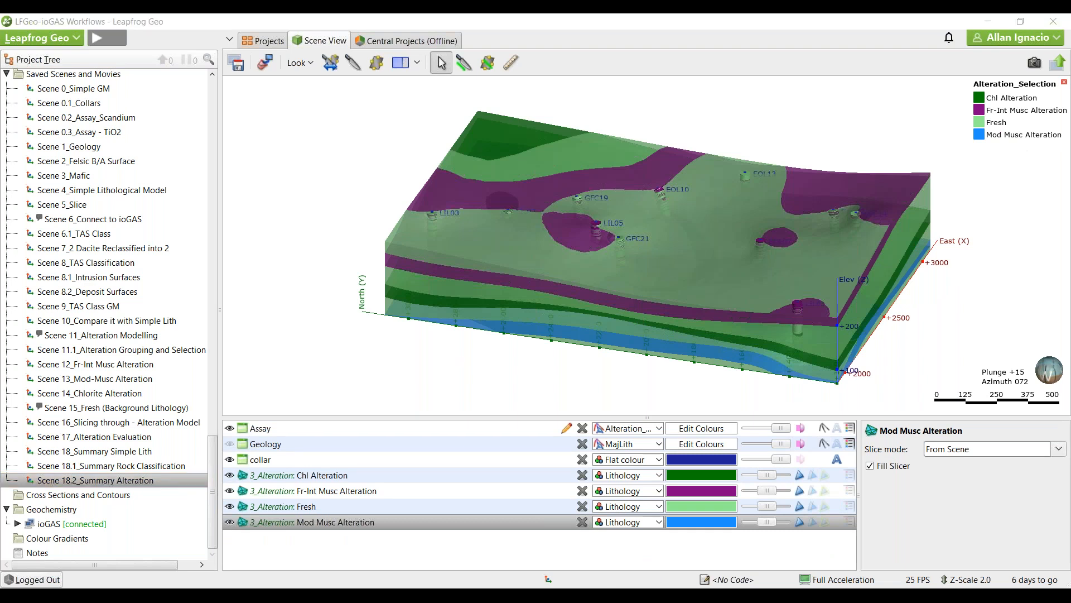
{"action": "key", "text": "alt+Tab"}
{"action": "left_click", "coordinate": [418, 458]}
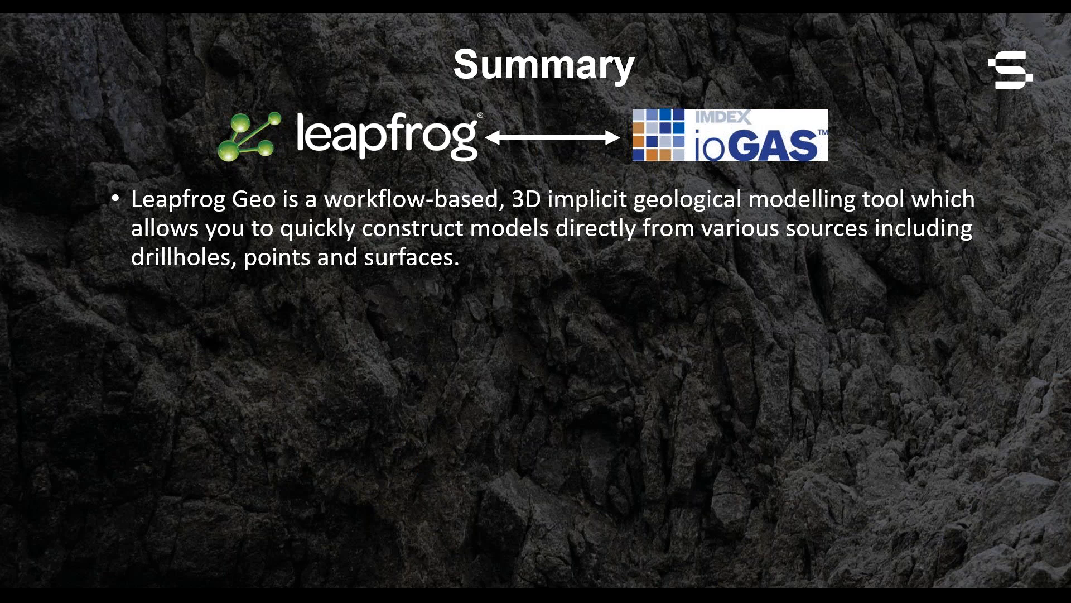
{"action": "left_click", "coordinate": [455, 397]}
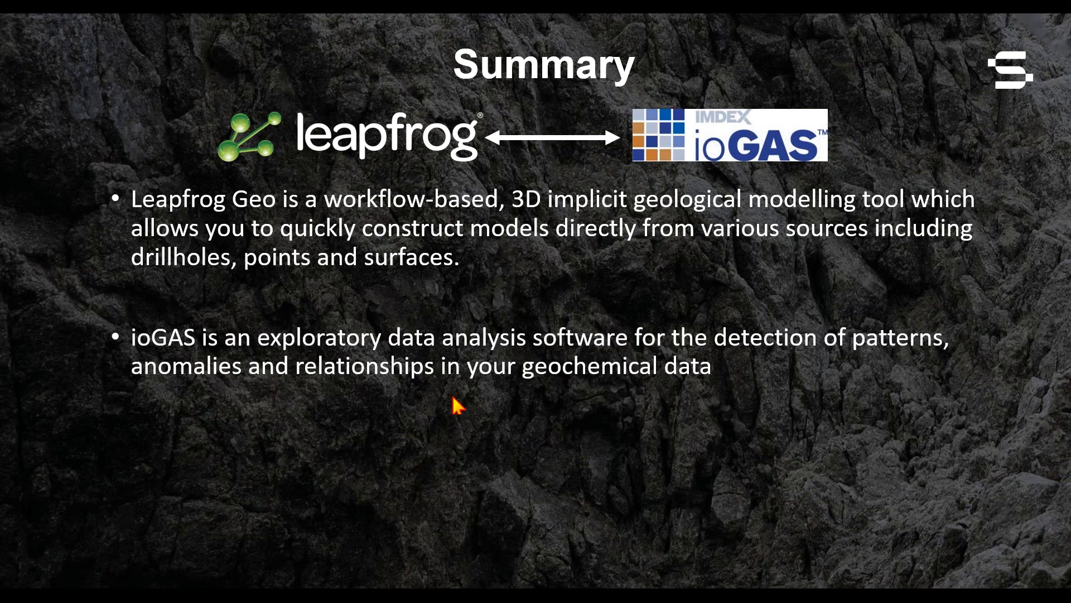
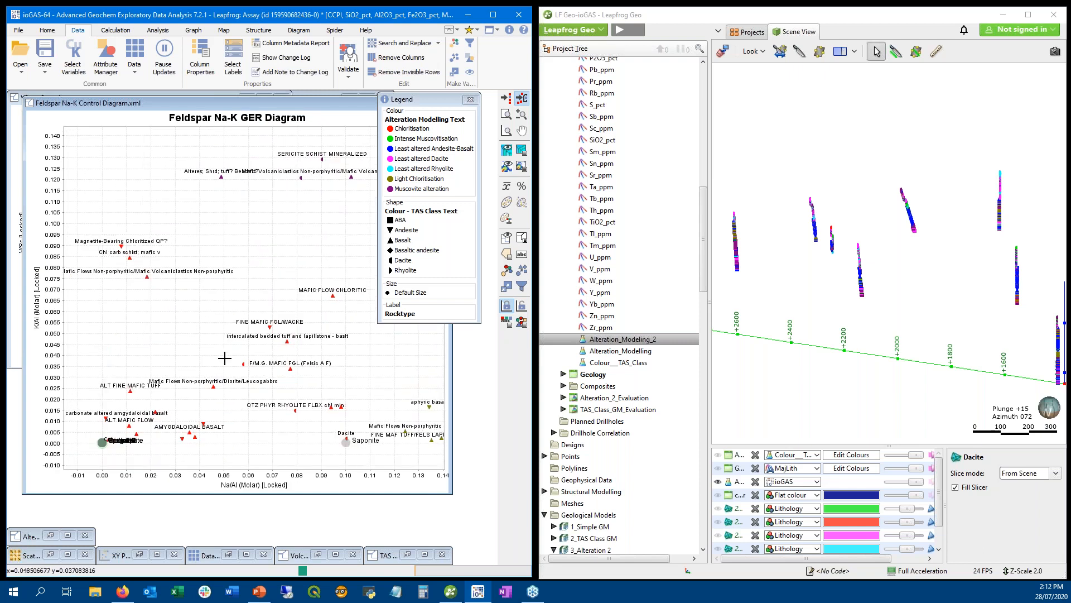
- On the Feldspar Na-K GER diagram in ioGAS, examine the rock type labels of the Chloritisation and Light Chloritisation samples
{"action": "scroll", "coordinate": [358, 347], "scroll_direction": "up", "scroll_amount": 1}
{"action": "left_click_drag", "start_coordinate": [357, 347], "coordinate": [186, 277]}
{"action": "scroll", "coordinate": [194, 303], "scroll_direction": "up", "scroll_amount": 1}
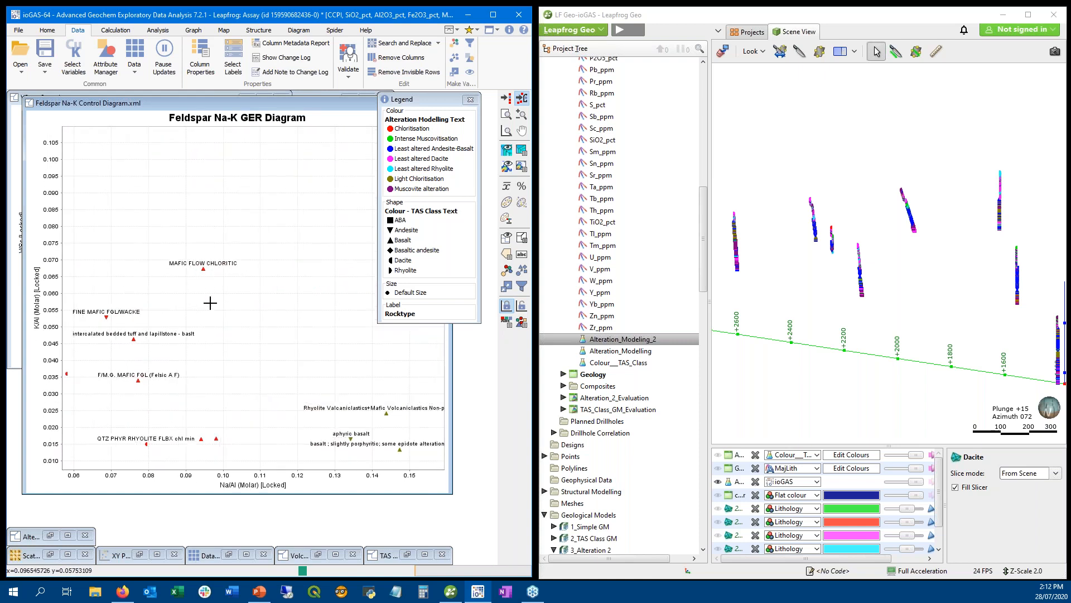
{"action": "scroll", "coordinate": [209, 296], "scroll_direction": "down", "scroll_amount": 3}
{"action": "left_click_drag", "start_coordinate": [192, 321], "coordinate": [287, 323]}
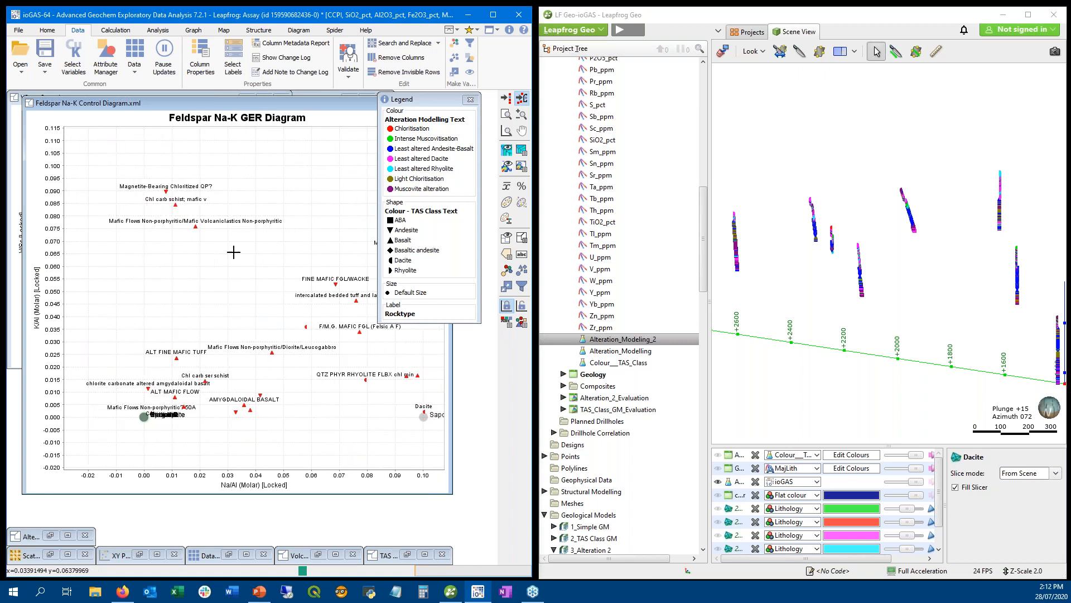
{"action": "left_click_drag", "start_coordinate": [246, 220], "coordinate": [189, 253]}
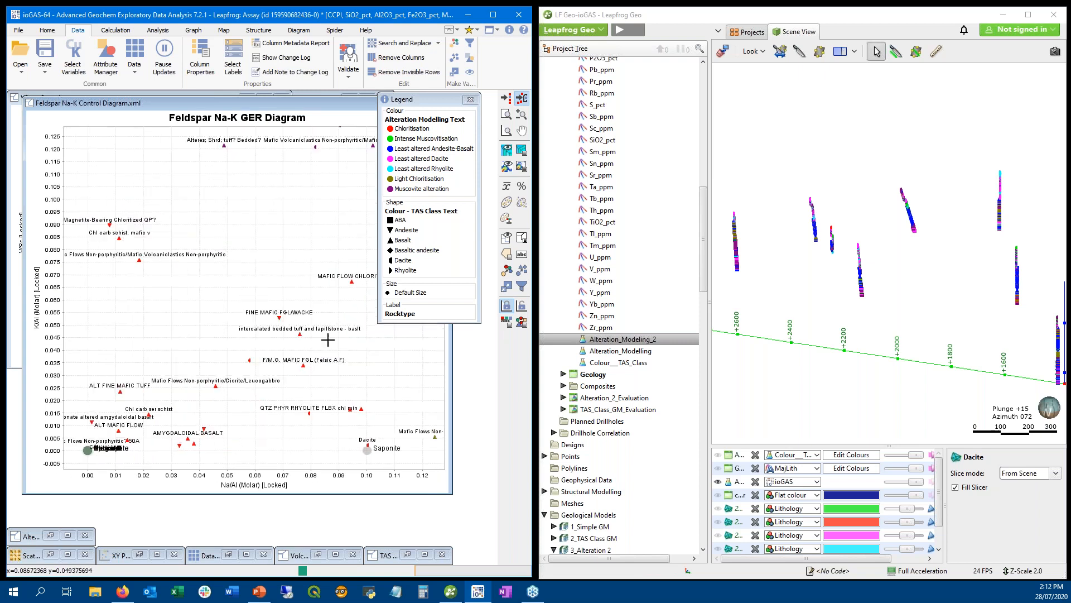
{"action": "left_click_drag", "start_coordinate": [344, 372], "coordinate": [212, 360]}
{"action": "left_click_drag", "start_coordinate": [311, 375], "coordinate": [139, 350]}
{"action": "left_click_drag", "start_coordinate": [379, 391], "coordinate": [226, 397]}
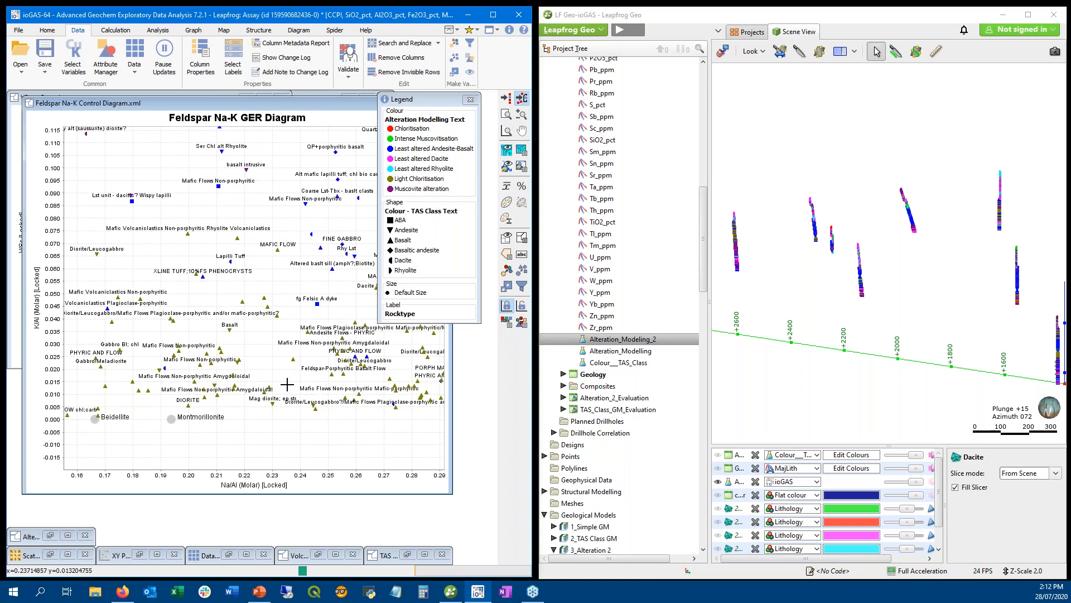
{"action": "scroll", "coordinate": [285, 383], "scroll_direction": "up", "scroll_amount": 2}
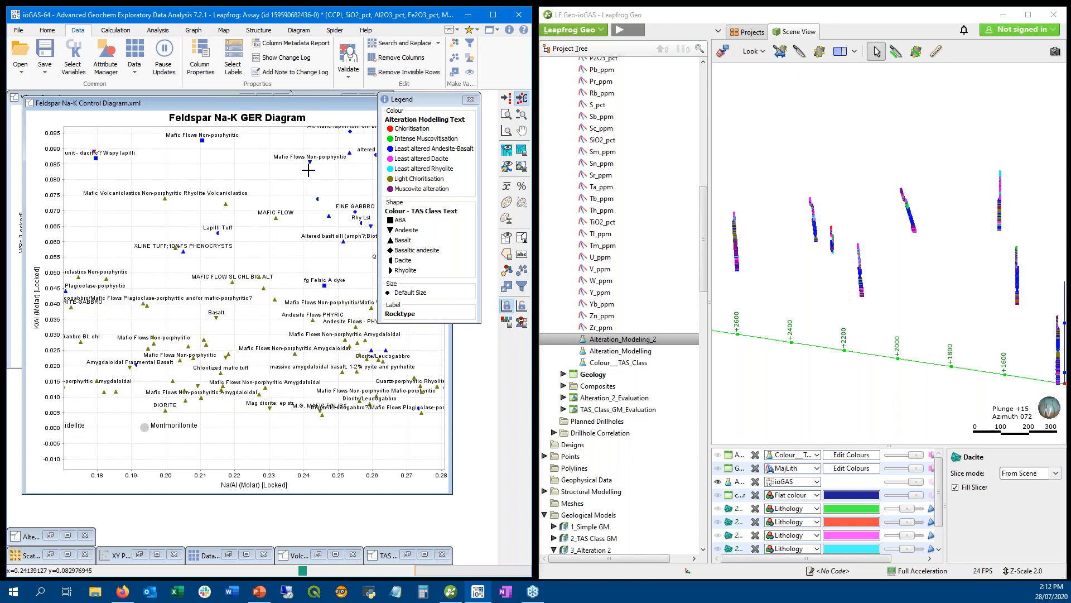
{"action": "scroll", "coordinate": [307, 171], "scroll_direction": "down", "scroll_amount": 3}
{"action": "scroll", "coordinate": [303, 305], "scroll_direction": "down", "scroll_amount": 4}
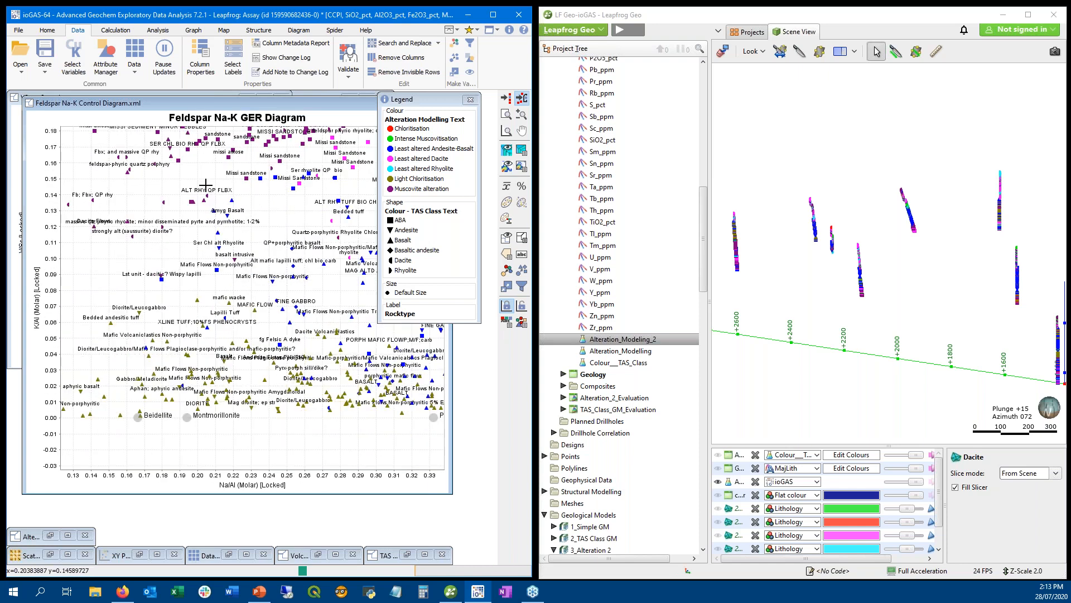
- Examine the rock type labels of the Intense Muscovitisation and Muscovite alteration samples on the Feldspar Na-K GER diagram
{"action": "left_click_drag", "start_coordinate": [177, 199], "coordinate": [235, 286]}
{"action": "left_click_drag", "start_coordinate": [113, 324], "coordinate": [216, 326]}
{"action": "scroll", "coordinate": [220, 323], "scroll_direction": "up", "scroll_amount": 3}
{"action": "scroll", "coordinate": [220, 322], "scroll_direction": "up", "scroll_amount": 2}
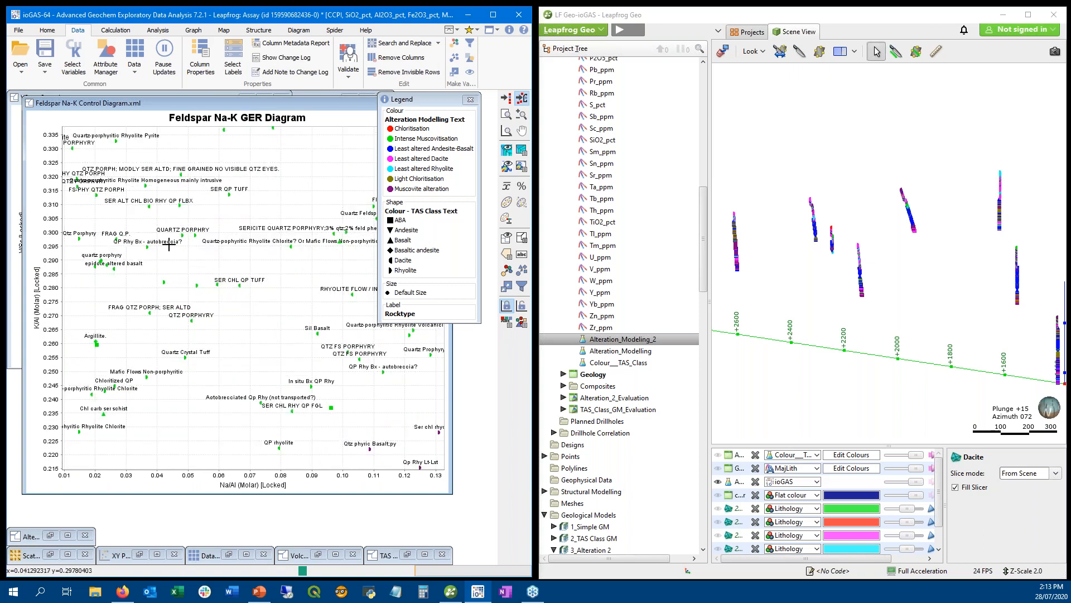
{"action": "scroll", "coordinate": [225, 291], "scroll_direction": "up", "scroll_amount": 1}
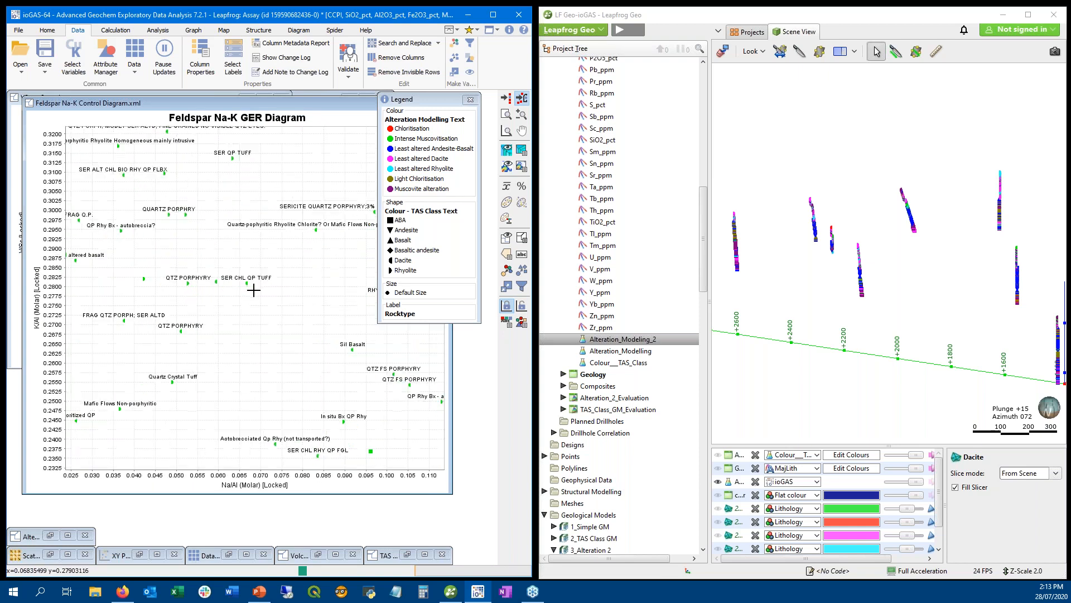
{"action": "mouse_move", "coordinate": [232, 256]}
{"action": "left_mouse_down"}
{"action": "mouse_move", "coordinate": [255, 268]}
{"action": "mouse_move", "coordinate": [227, 250]}
{"action": "left_mouse_up"}
{"action": "left_click_drag", "start_coordinate": [295, 303], "coordinate": [225, 310]}
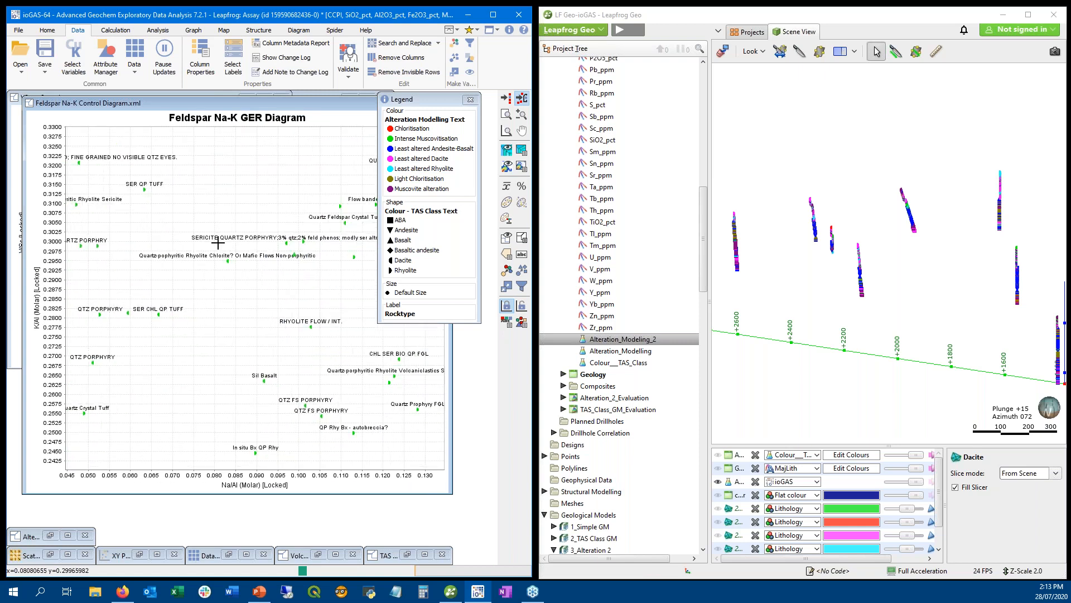
{"action": "left_click_drag", "start_coordinate": [288, 268], "coordinate": [220, 287]}
{"action": "left_click_drag", "start_coordinate": [275, 365], "coordinate": [249, 342]}
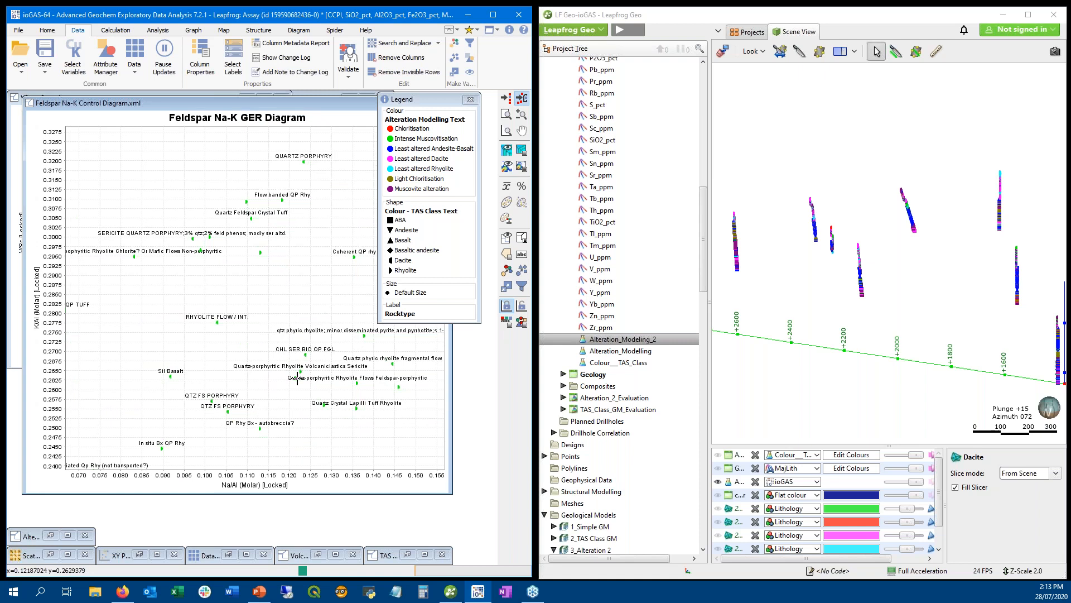
{"action": "scroll", "coordinate": [261, 384], "scroll_direction": "down", "scroll_amount": 4}
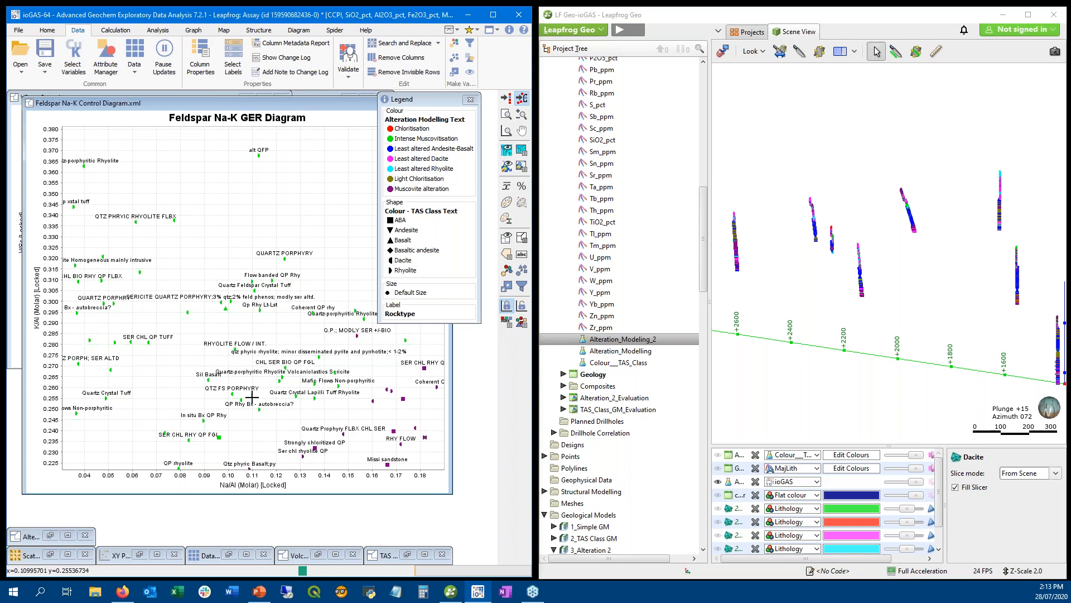
{"action": "scroll", "coordinate": [252, 396], "scroll_direction": "down", "scroll_amount": 3}
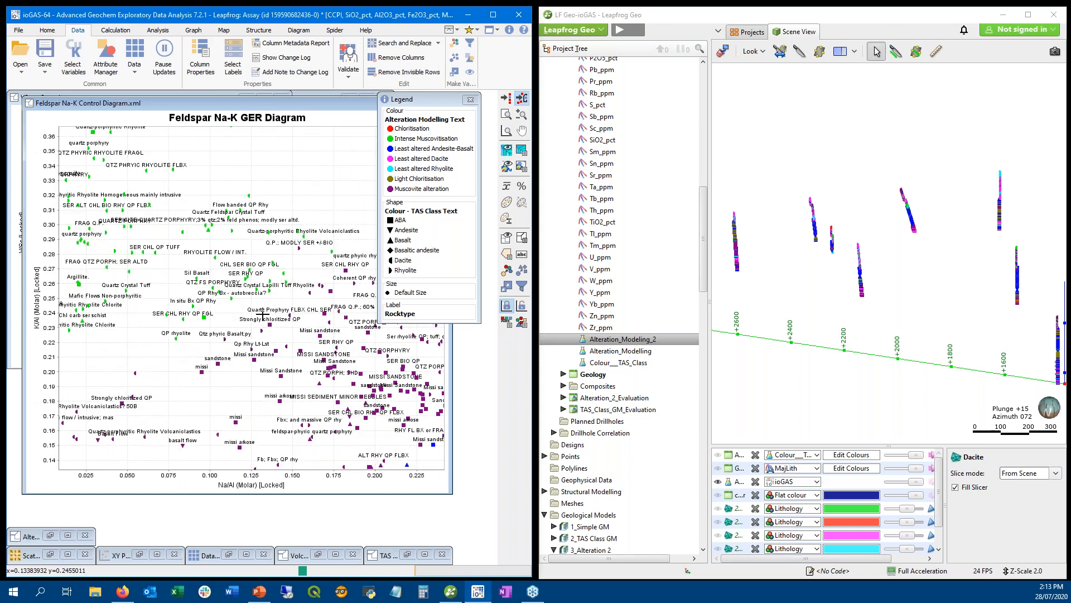
{"action": "scroll", "coordinate": [262, 316], "scroll_direction": "down", "scroll_amount": 2}
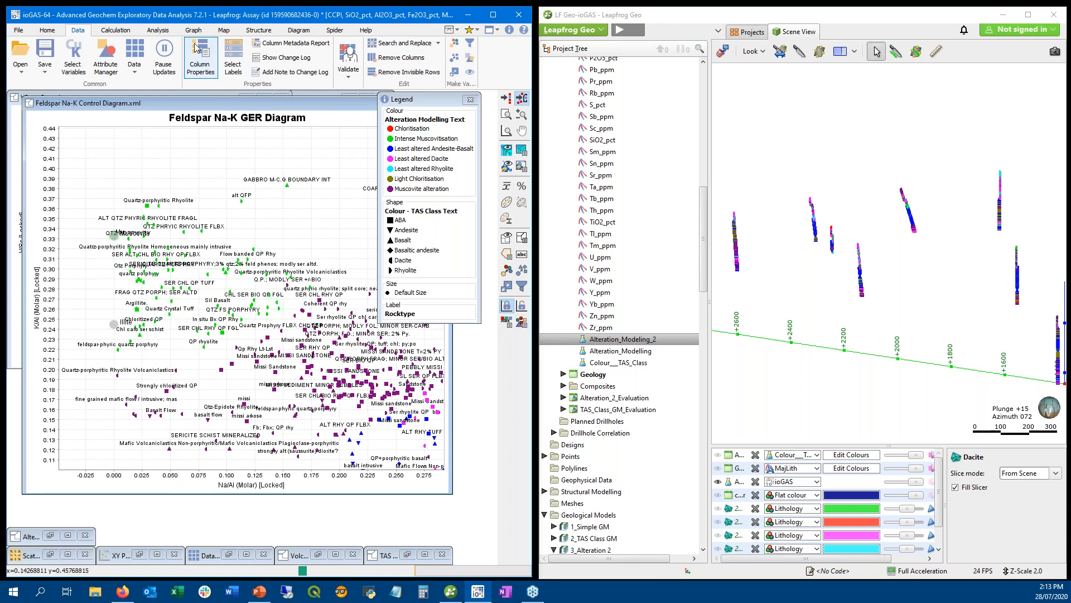
- Open the provided Chl-Mus-KFeld-Biot Control Diagram for feldspar element ratios, overwriting the K/Al (Molar) and (Fe+Mg)/Al (Molar) columns
{"action": "left_click", "coordinate": [298, 30]}
{"action": "left_click", "coordinate": [198, 59]}
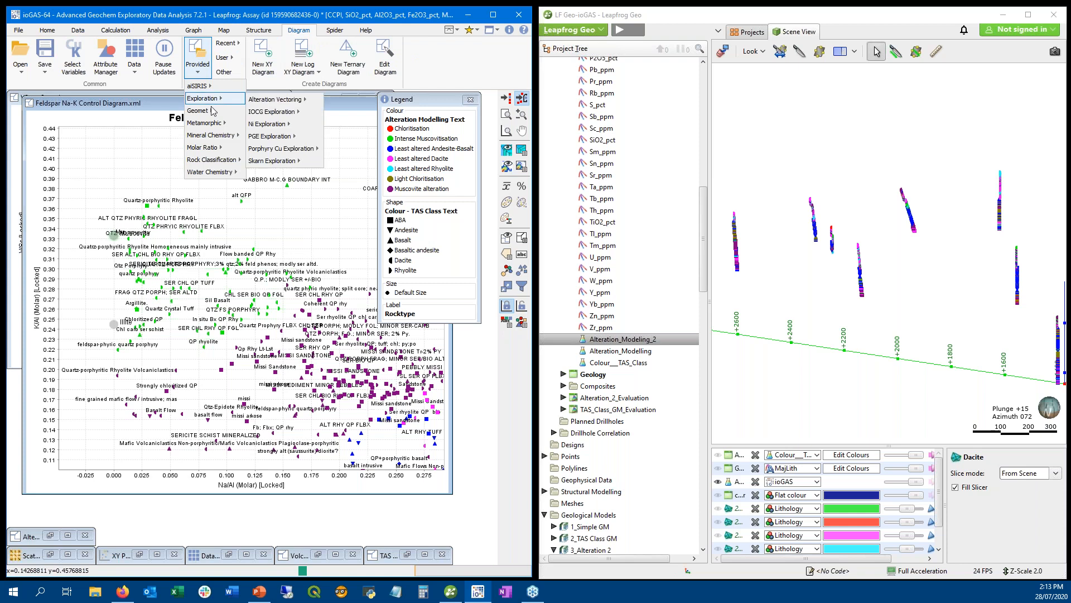
{"action": "mouse_move", "coordinate": [261, 113]}
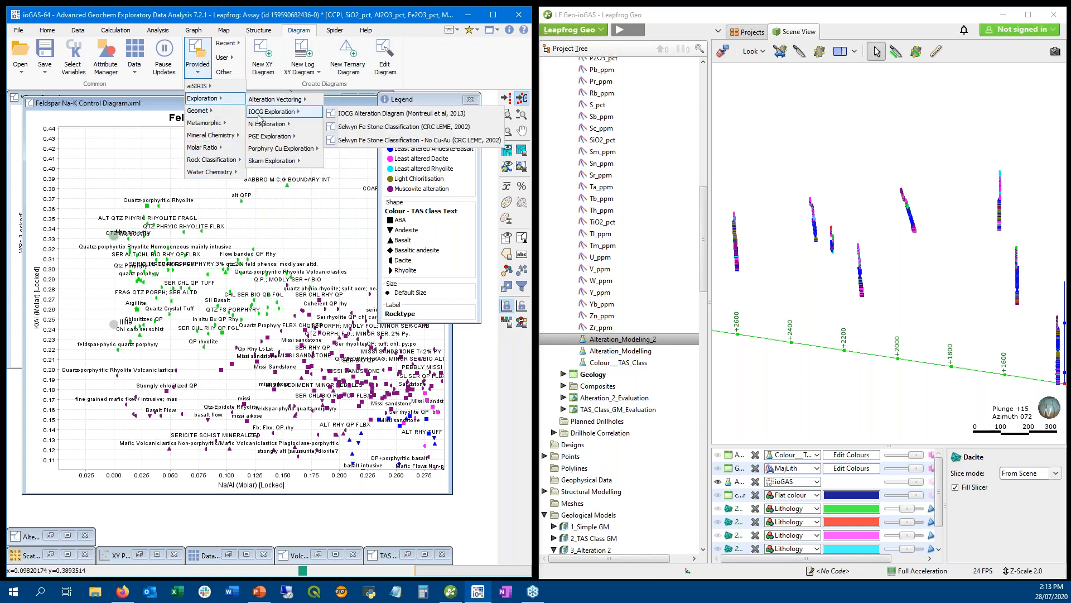
{"action": "mouse_move", "coordinate": [214, 159]}
{"action": "mouse_move", "coordinate": [271, 180]}
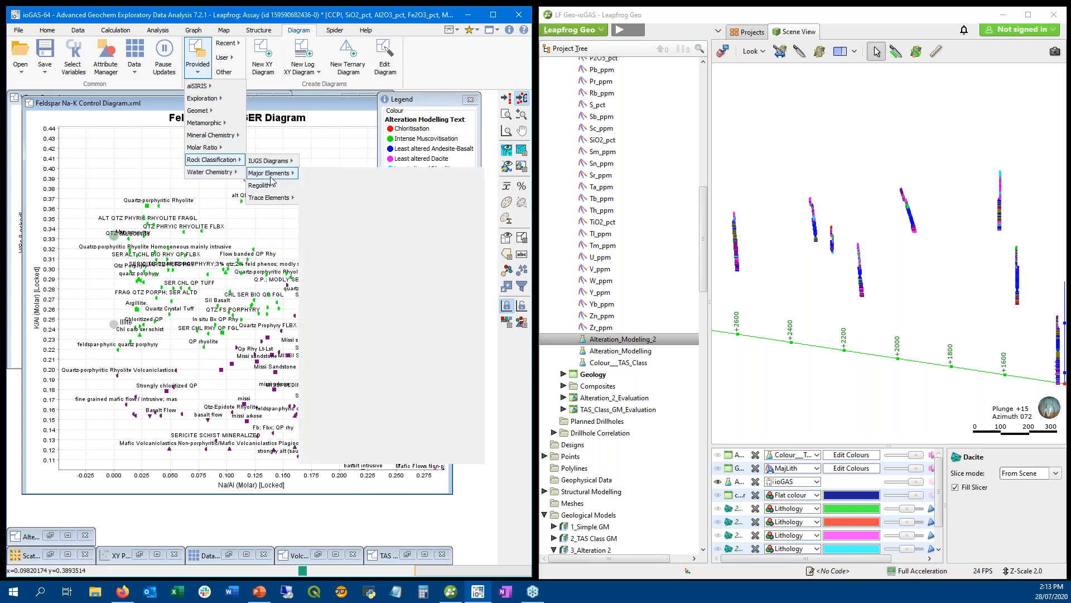
{"action": "mouse_move", "coordinate": [314, 150]}
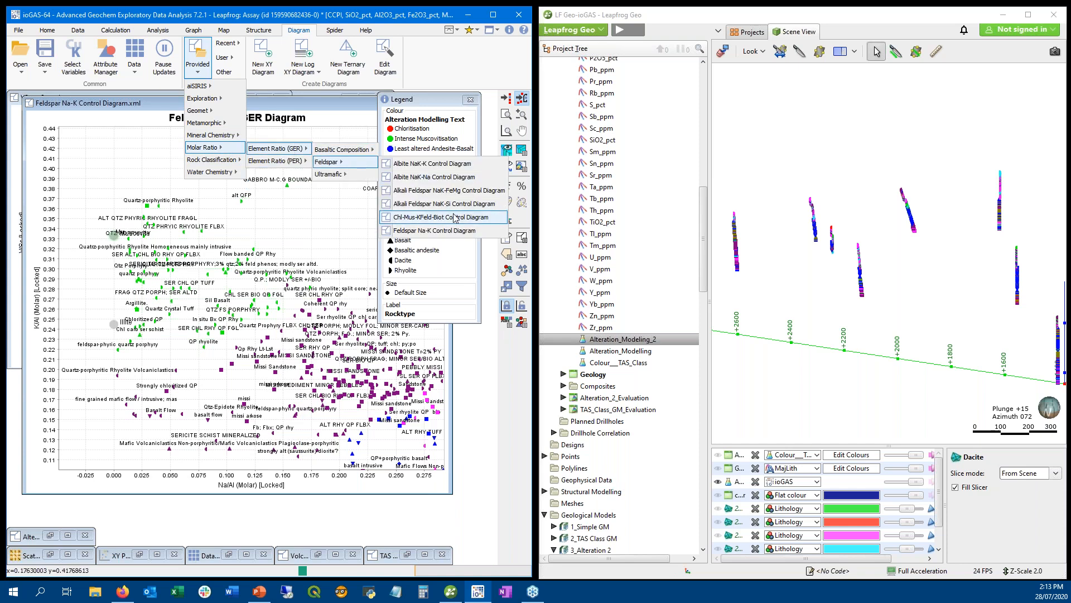
{"action": "left_click", "coordinate": [455, 218]}
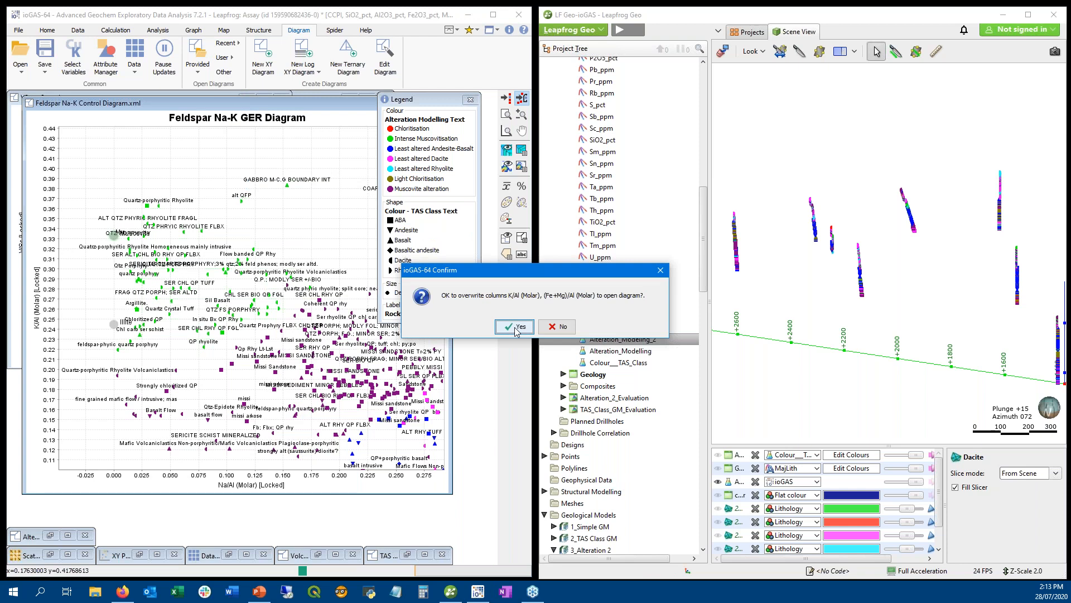
{"action": "key", "text": "Return"}
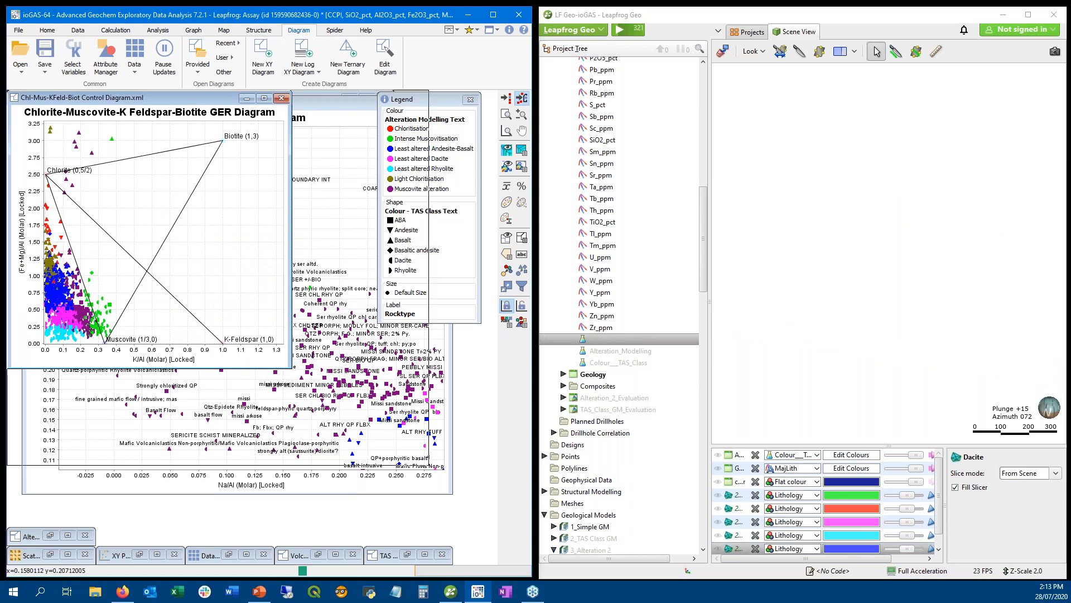
- Show the item labels on the samples in the Chlorite-Muscovite-K Feldspar-Biotite GER diagram
{"action": "scroll", "coordinate": [262, 401], "scroll_direction": "up", "scroll_amount": 3}
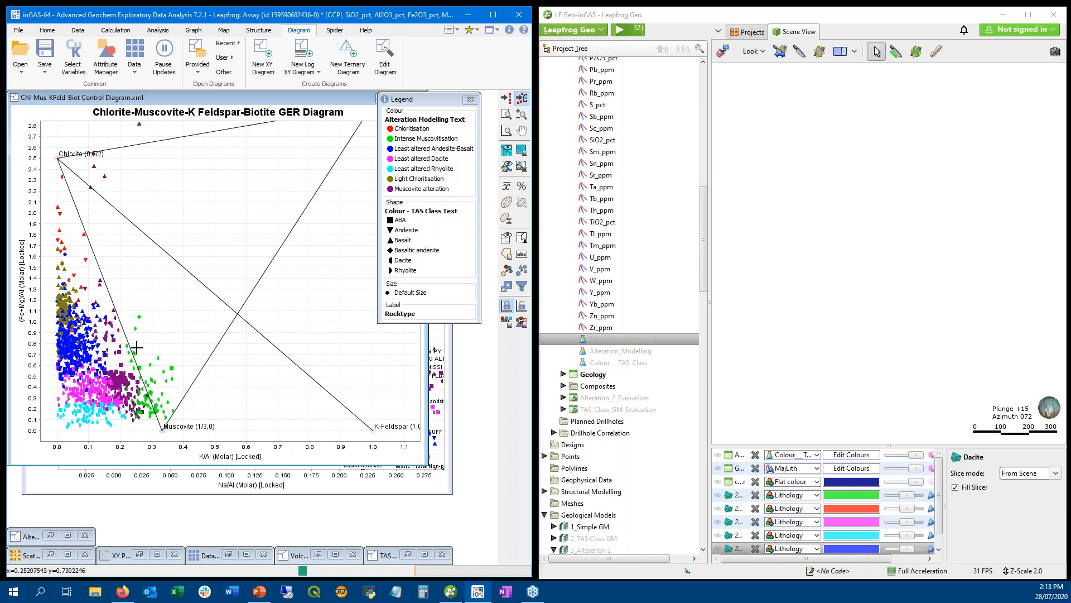
{"action": "scroll", "coordinate": [120, 423], "scroll_direction": "up", "scroll_amount": 5}
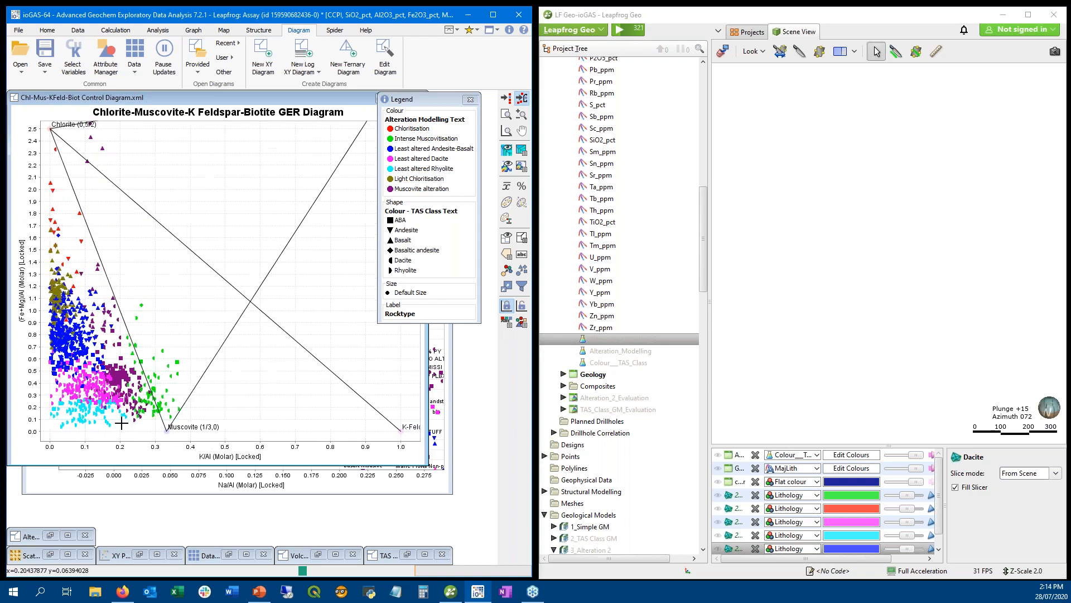
{"action": "left_click", "coordinate": [521, 321]}
{"action": "left_click", "coordinate": [244, 348]}
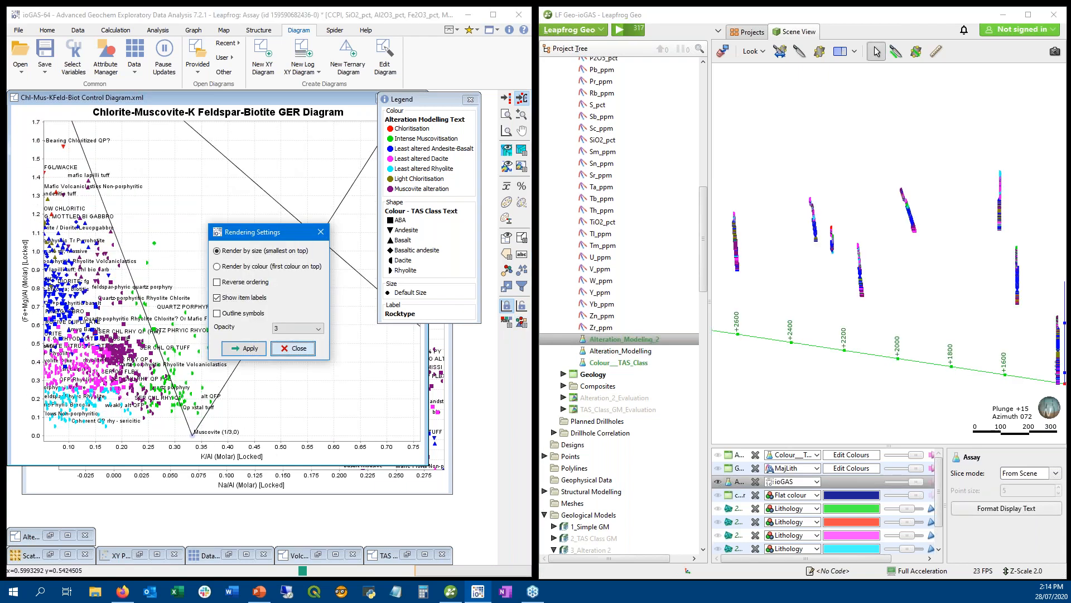
{"action": "left_click", "coordinate": [284, 349]}
- Examine the rock type labels of the Intense Muscovitisation samples near the chlorite-muscovite line
{"action": "scroll", "coordinate": [160, 357], "scroll_direction": "up", "scroll_amount": 3}
{"action": "scroll", "coordinate": [160, 357], "scroll_direction": "up", "scroll_amount": 4}
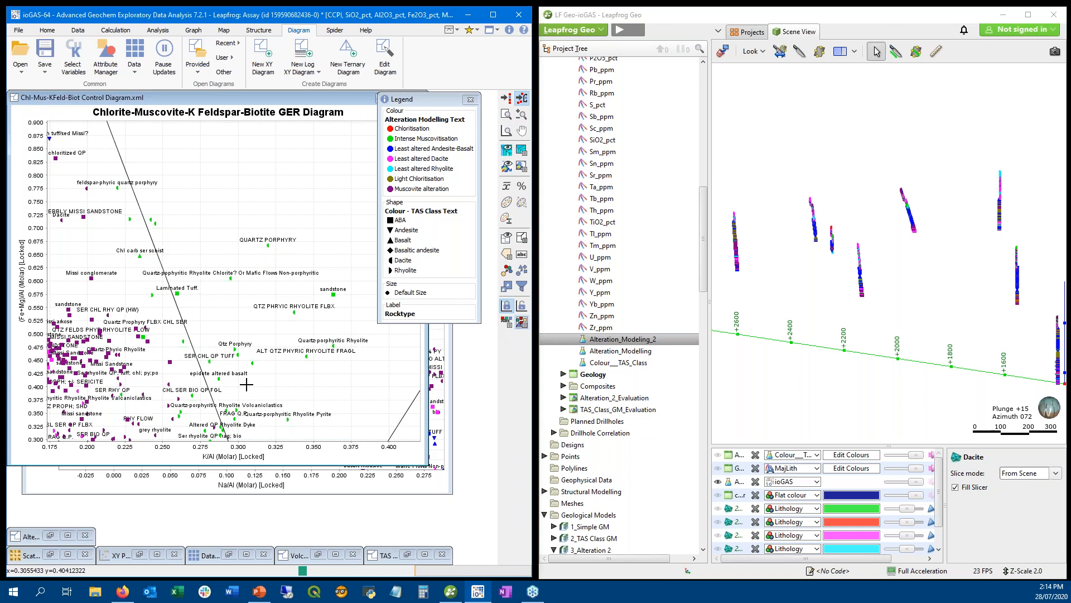
{"action": "scroll", "coordinate": [246, 384], "scroll_direction": "down", "scroll_amount": 2}
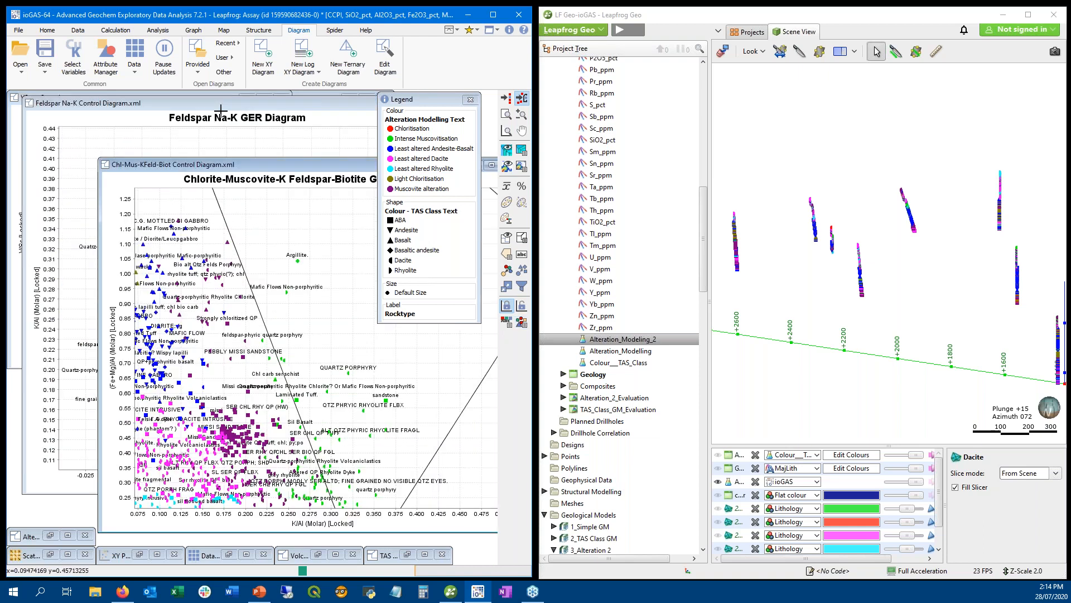
- Review the alteration colour classes in Attribute Manager over the Feldspar Na-K diagram, and inspect the coloured drillholes in Leapfrog Geo
{"action": "left_click", "coordinate": [535, 326]}
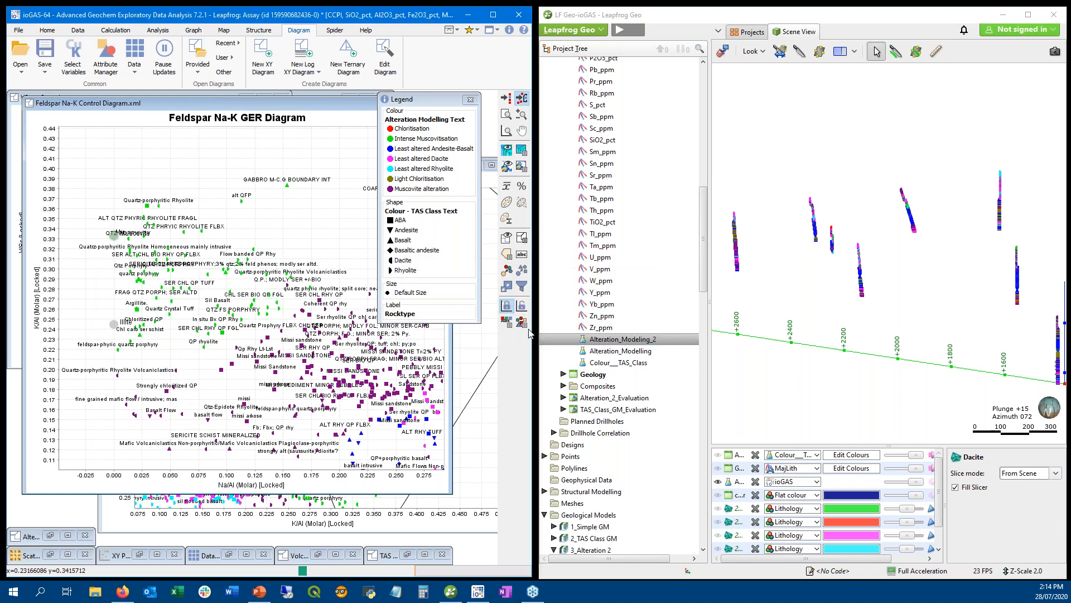
{"action": "left_click_drag", "start_coordinate": [264, 119], "coordinate": [219, 139]}
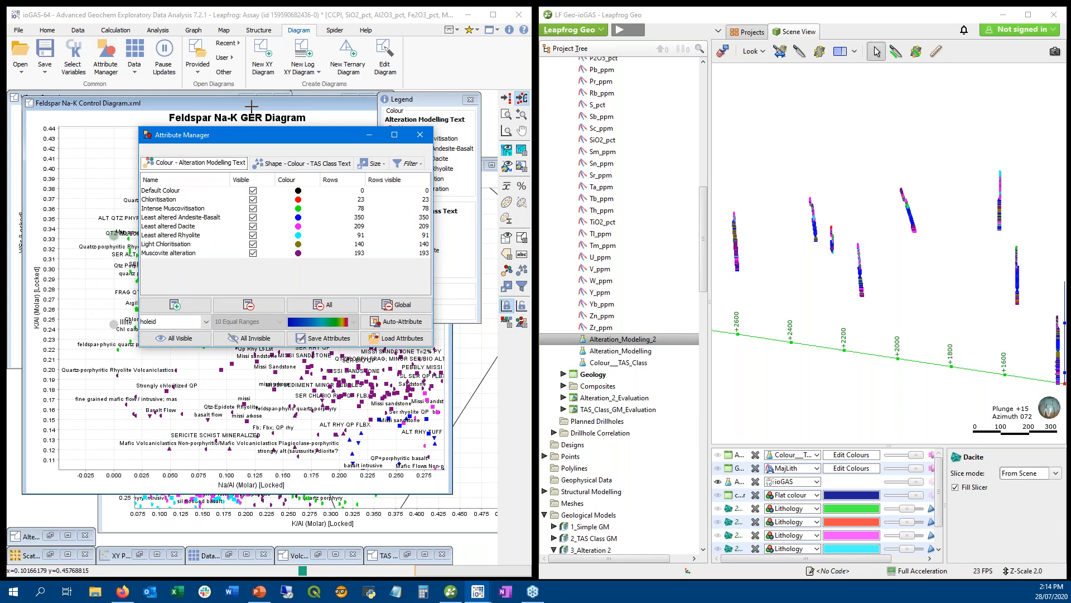
{"action": "left_click", "coordinate": [252, 106]}
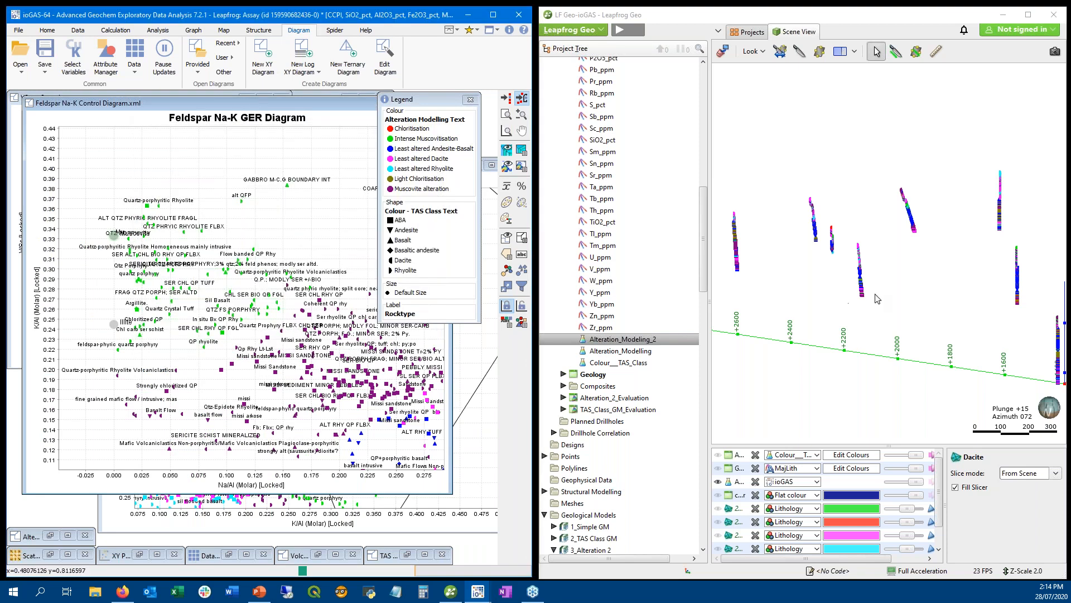
{"action": "left_click_drag", "start_coordinate": [915, 281], "coordinate": [927, 280]}
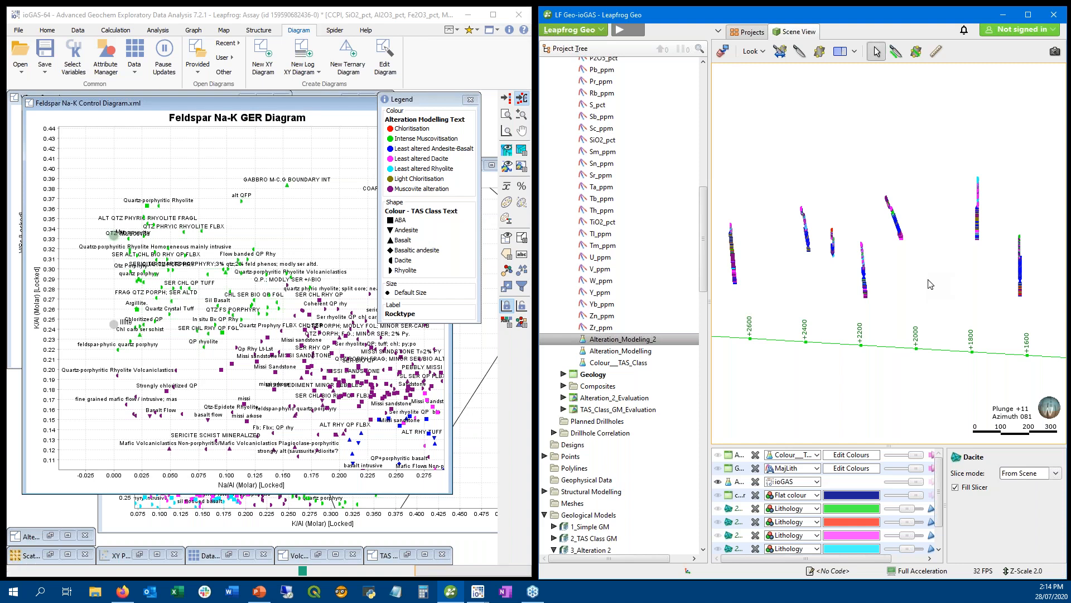
{"action": "left_click", "coordinate": [424, 106]}
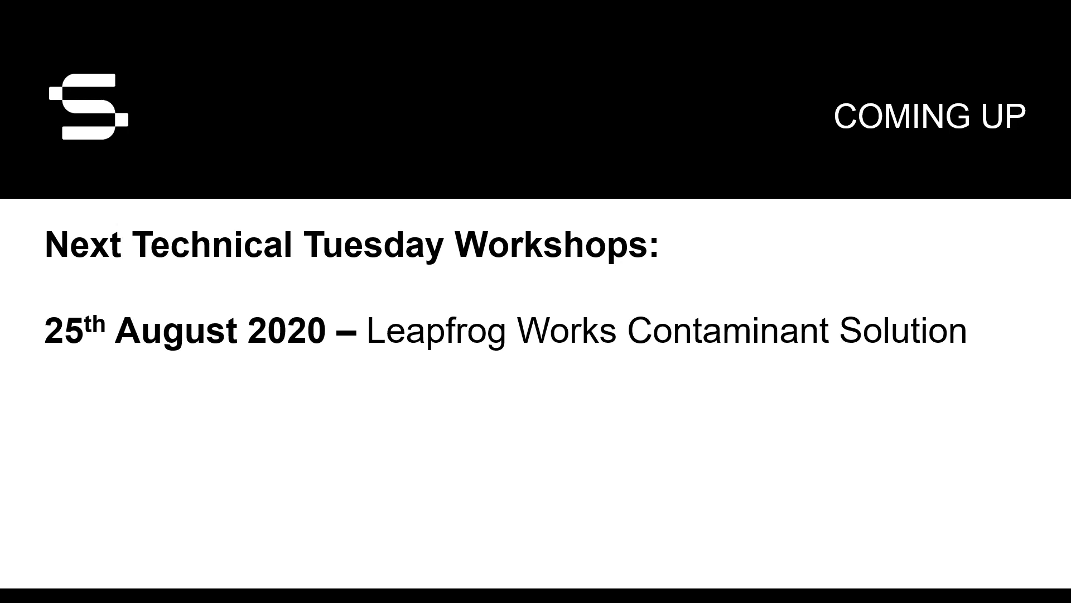
{"action": "key", "text": "Right"}
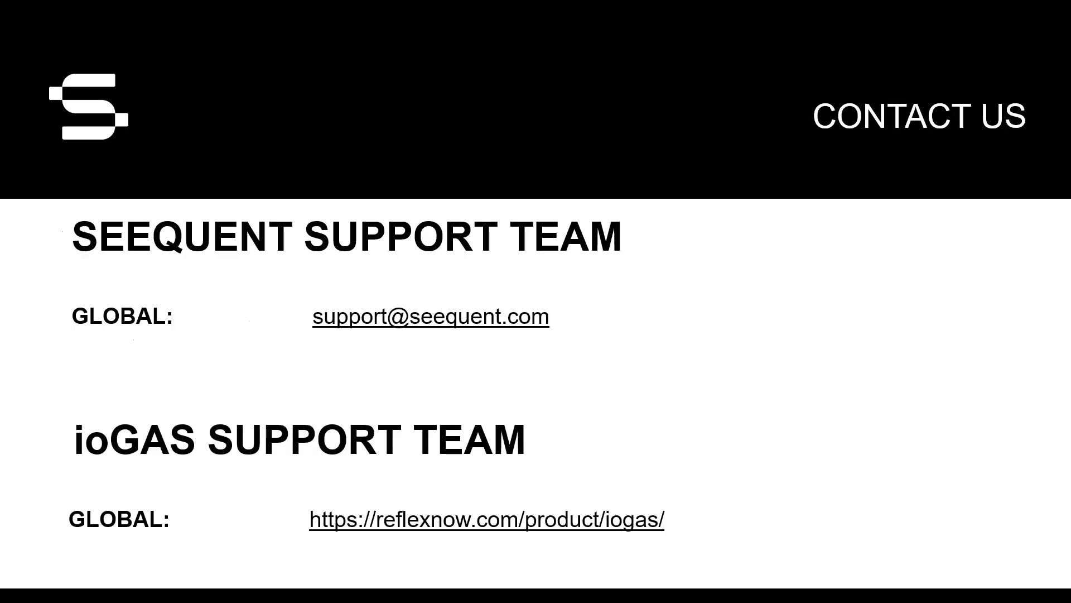